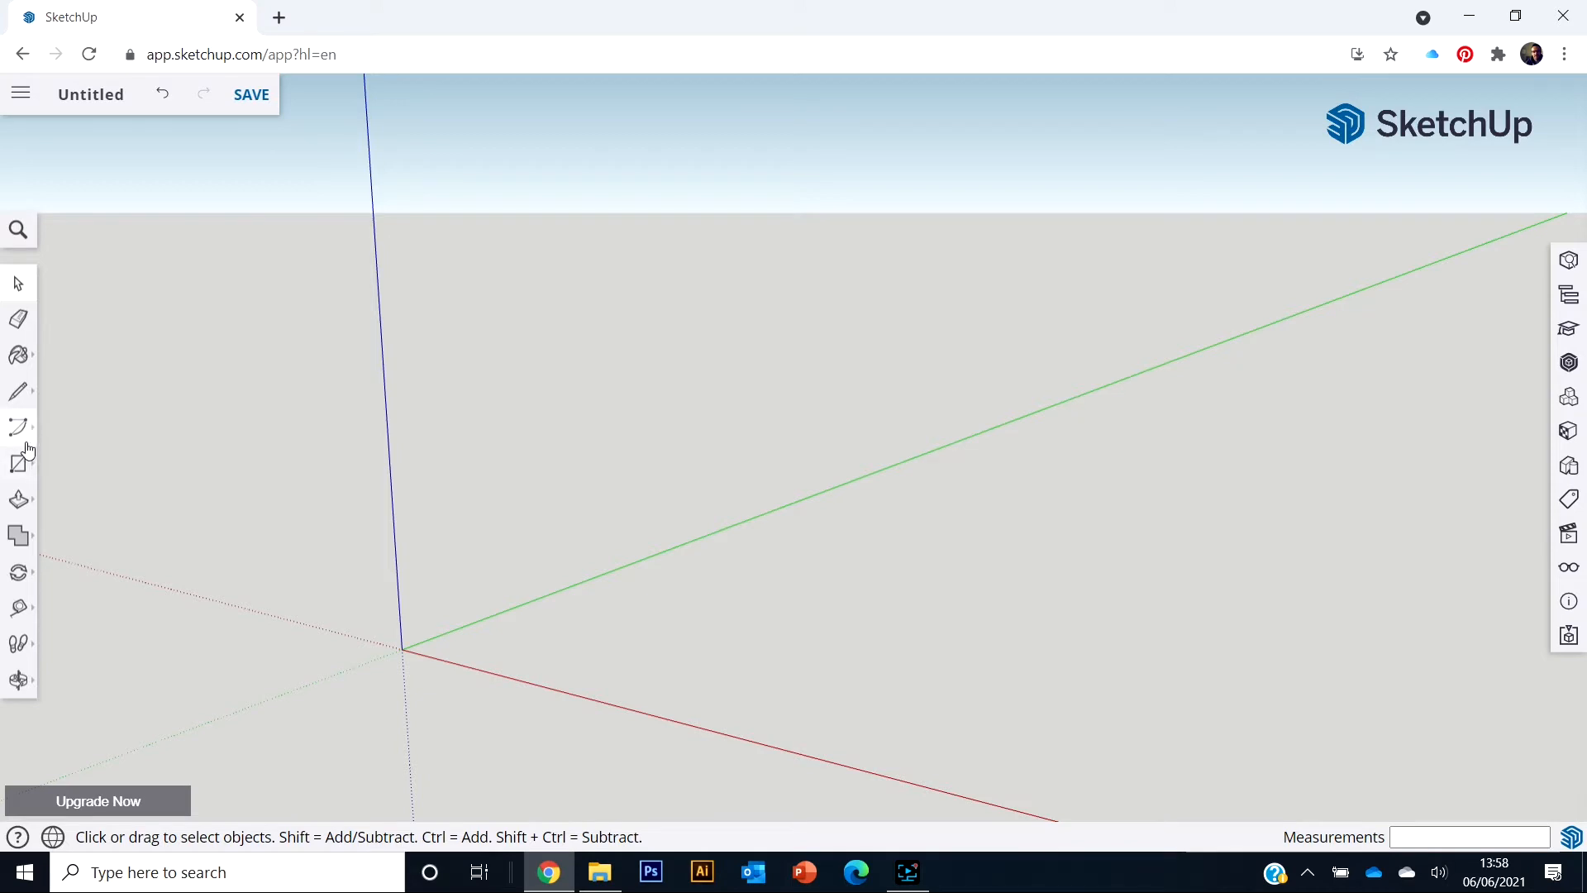
Draw a 200 by 150 mm rectangle on the ground plane starting at the origin
click(18, 463)
click(405, 647)
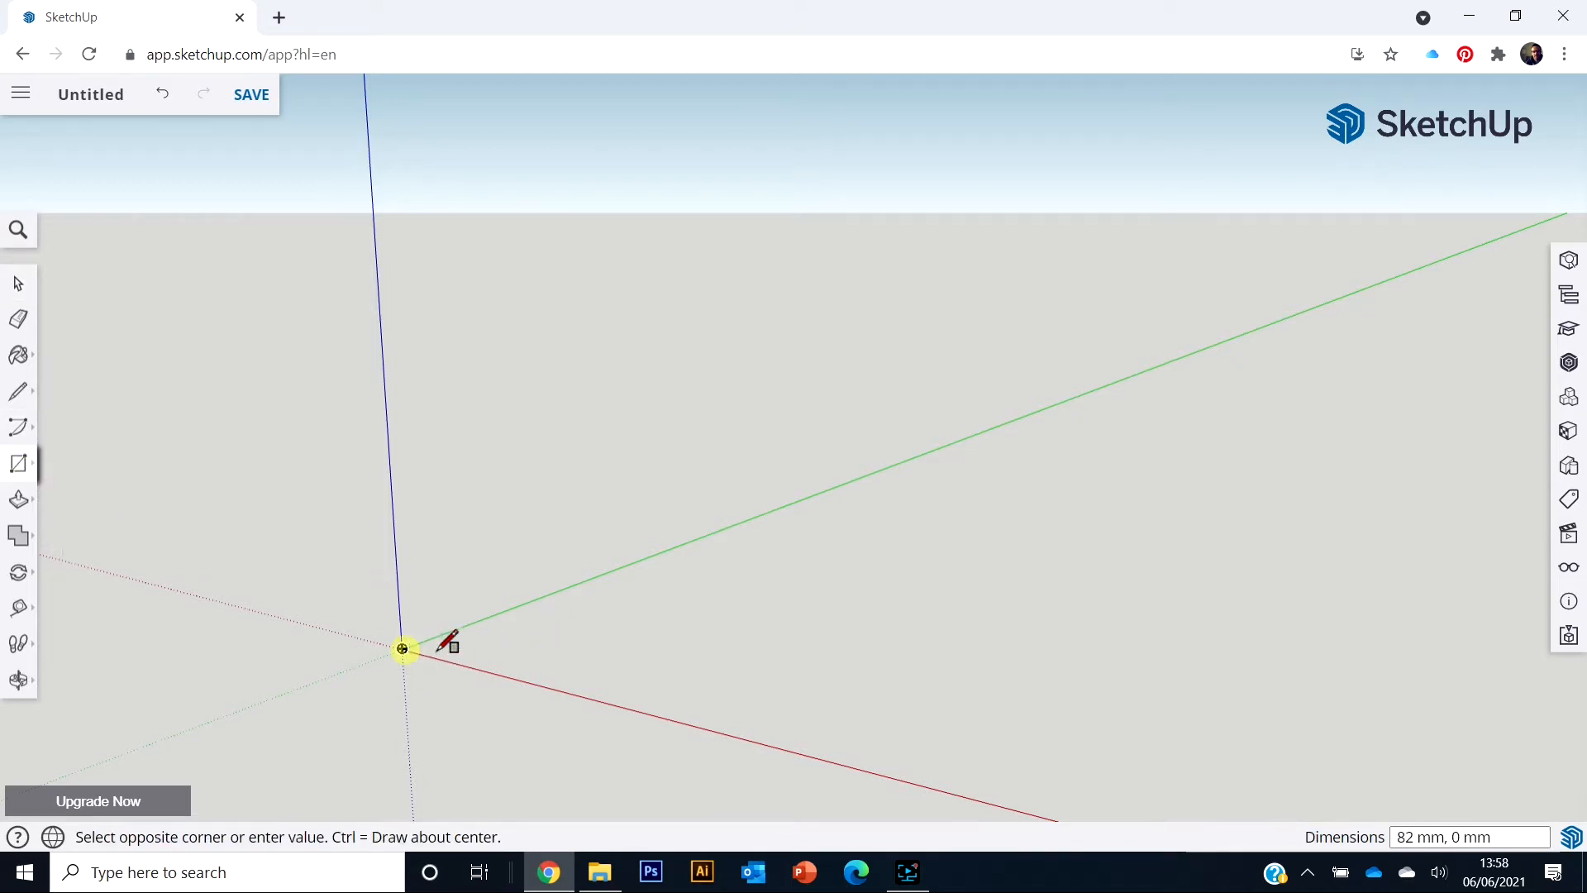
click(534, 643)
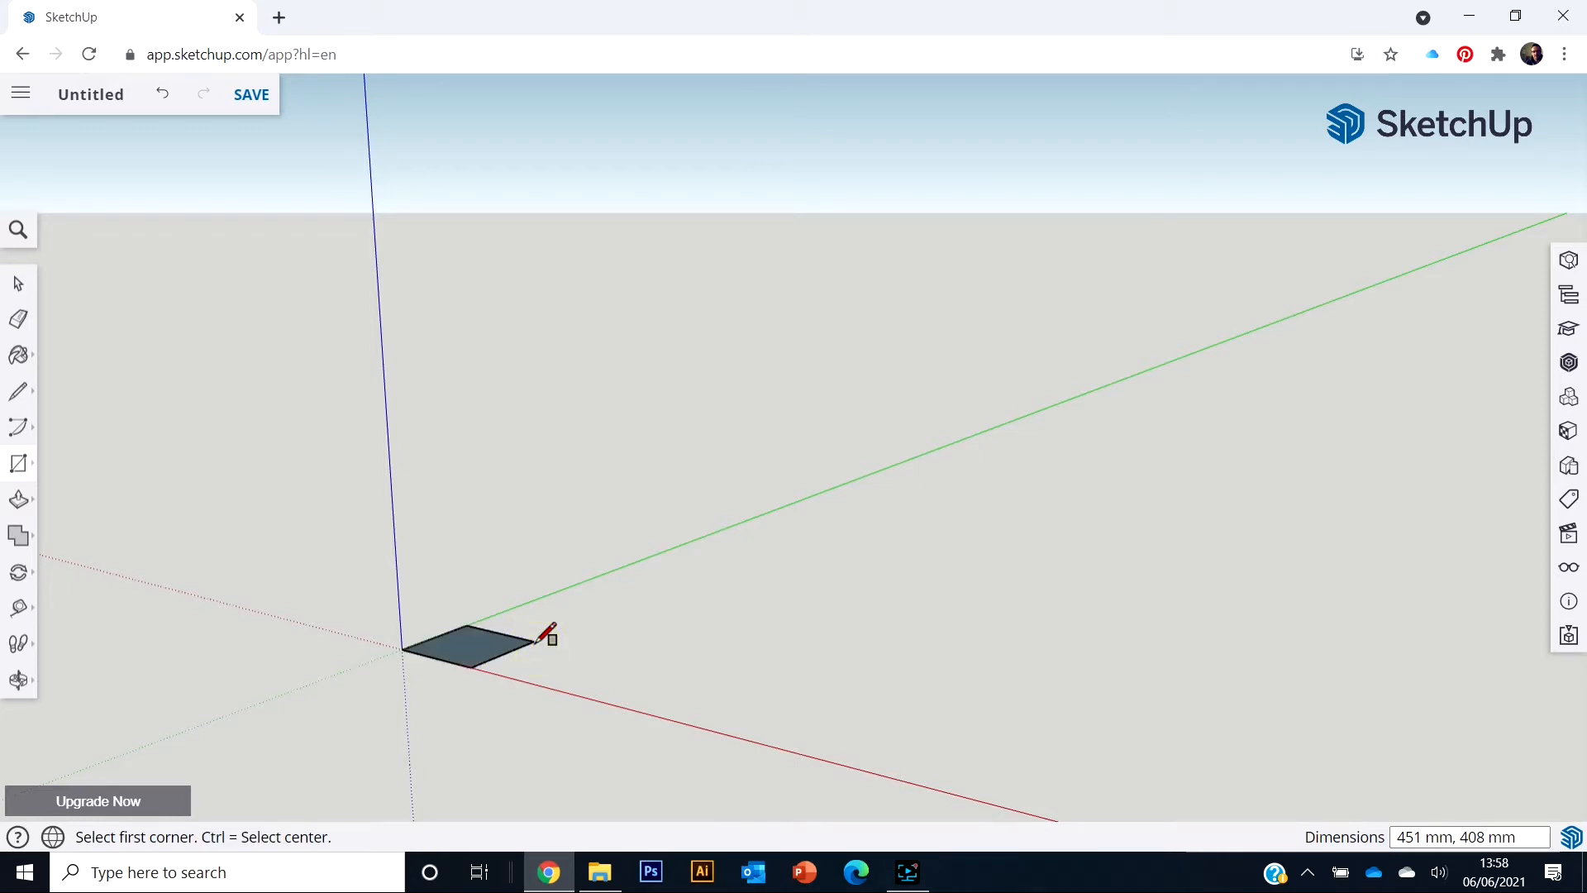
text(200,150)
key(Return)
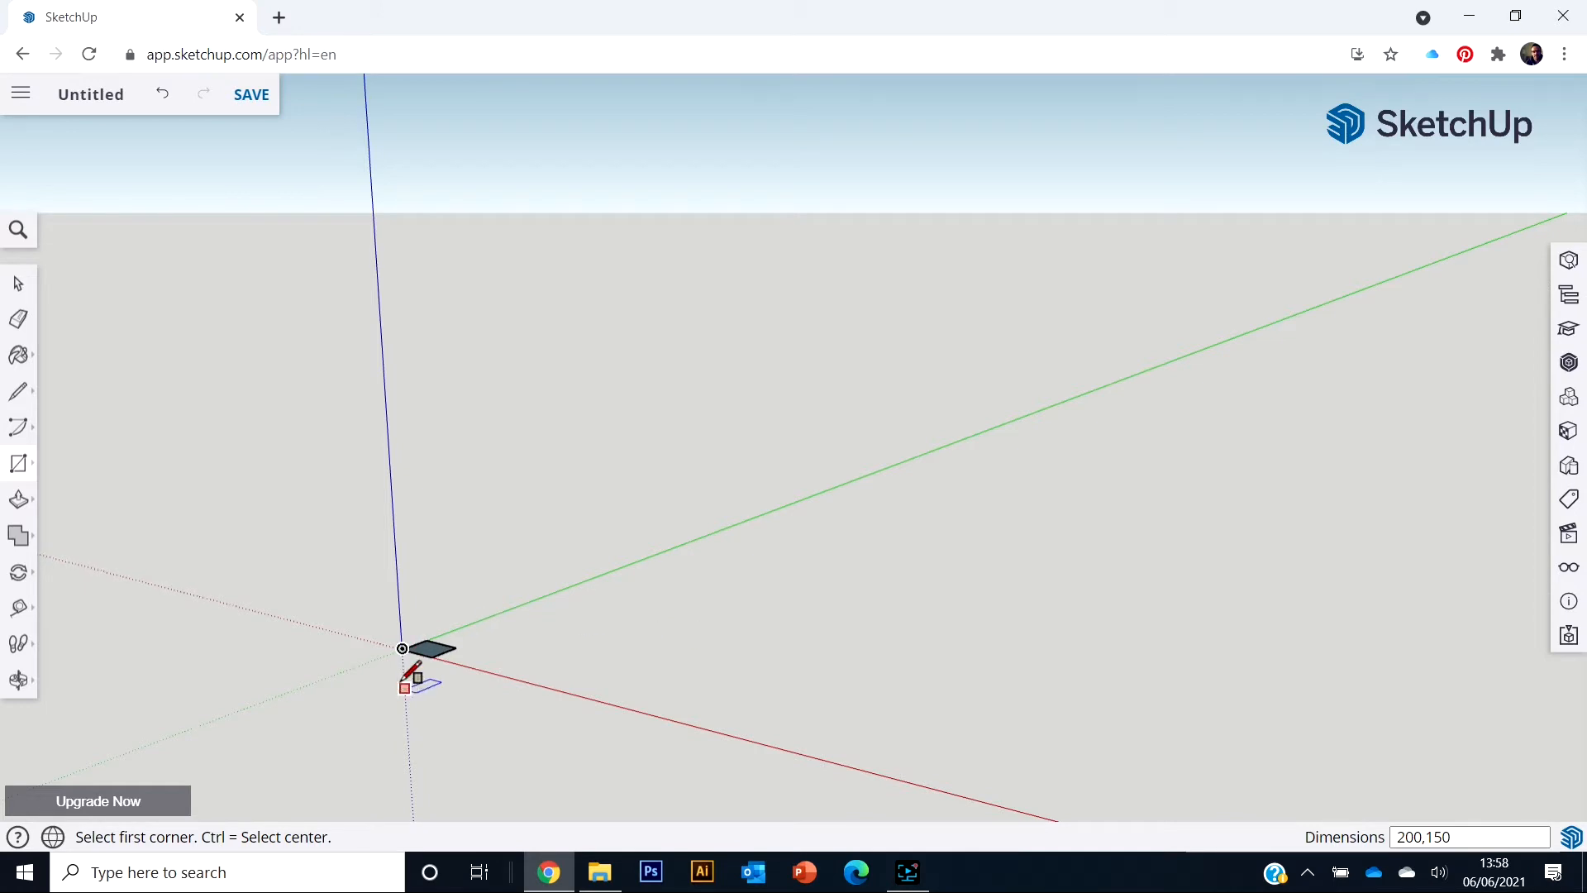
Push/Pull the rectangle upward by 18 mm to form a slab
scroll(407, 661, up, 3)
key(space)
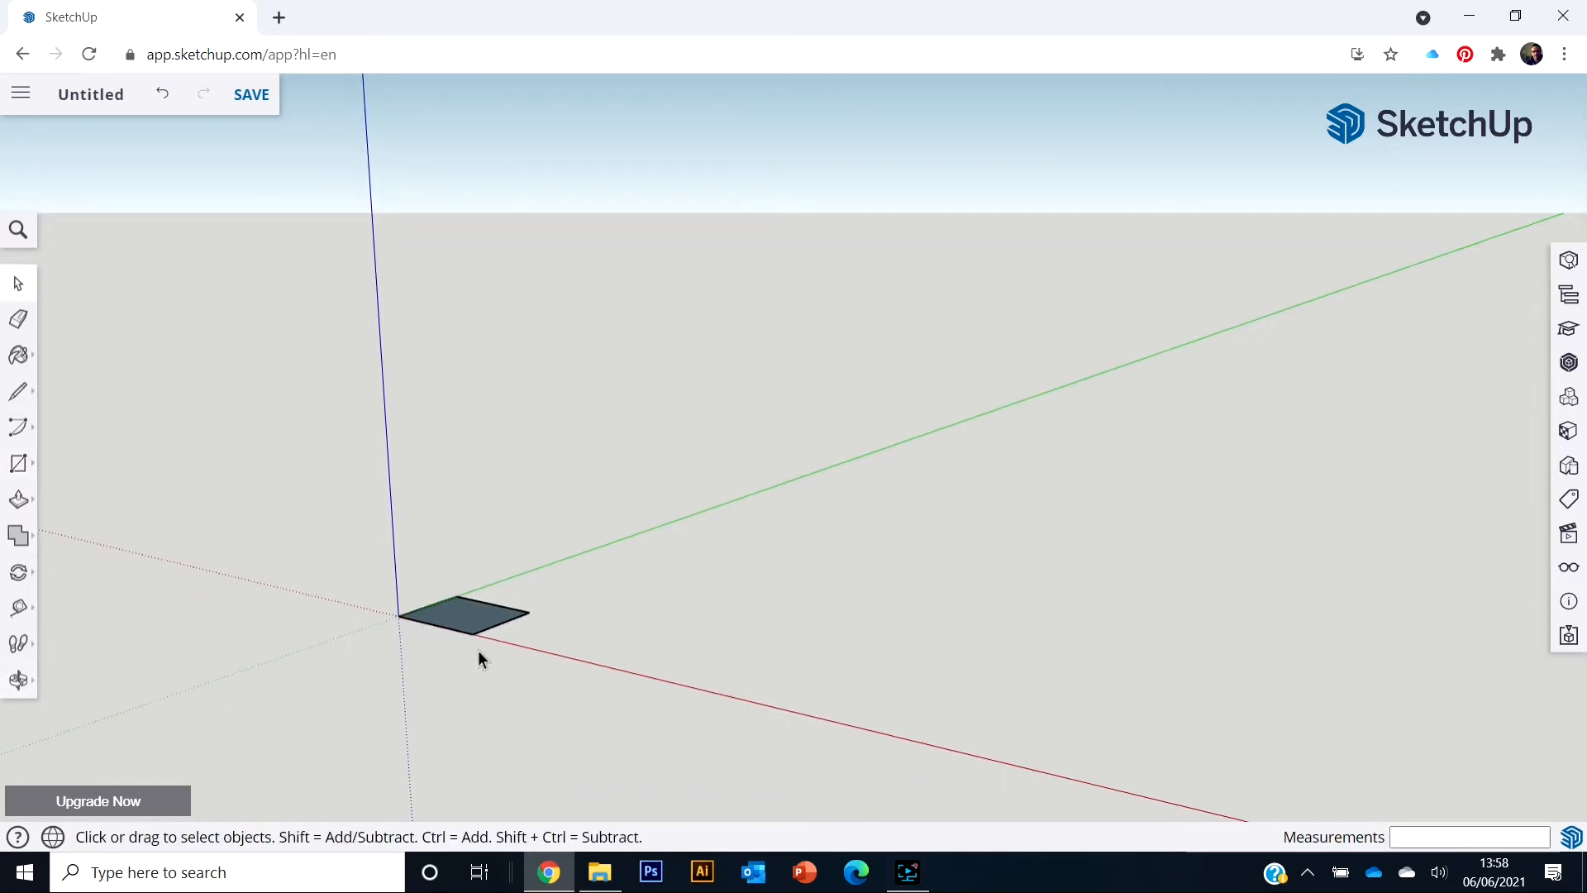
middle_drag(477, 650, 598, 559)
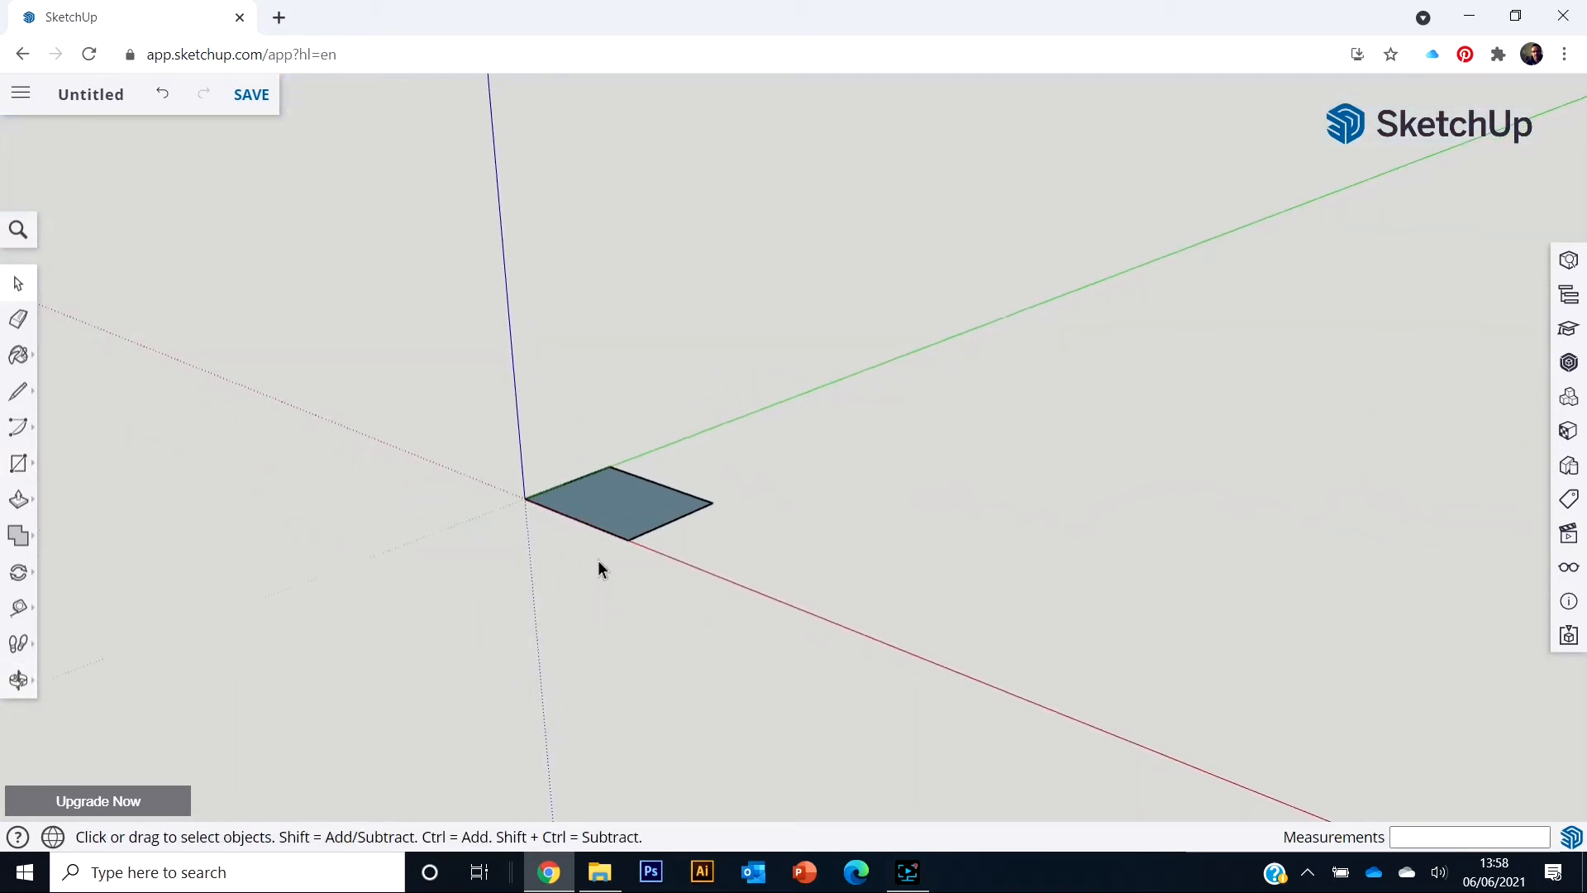
scroll(602, 499, up, 4)
middle_drag(602, 498, 746, 653)
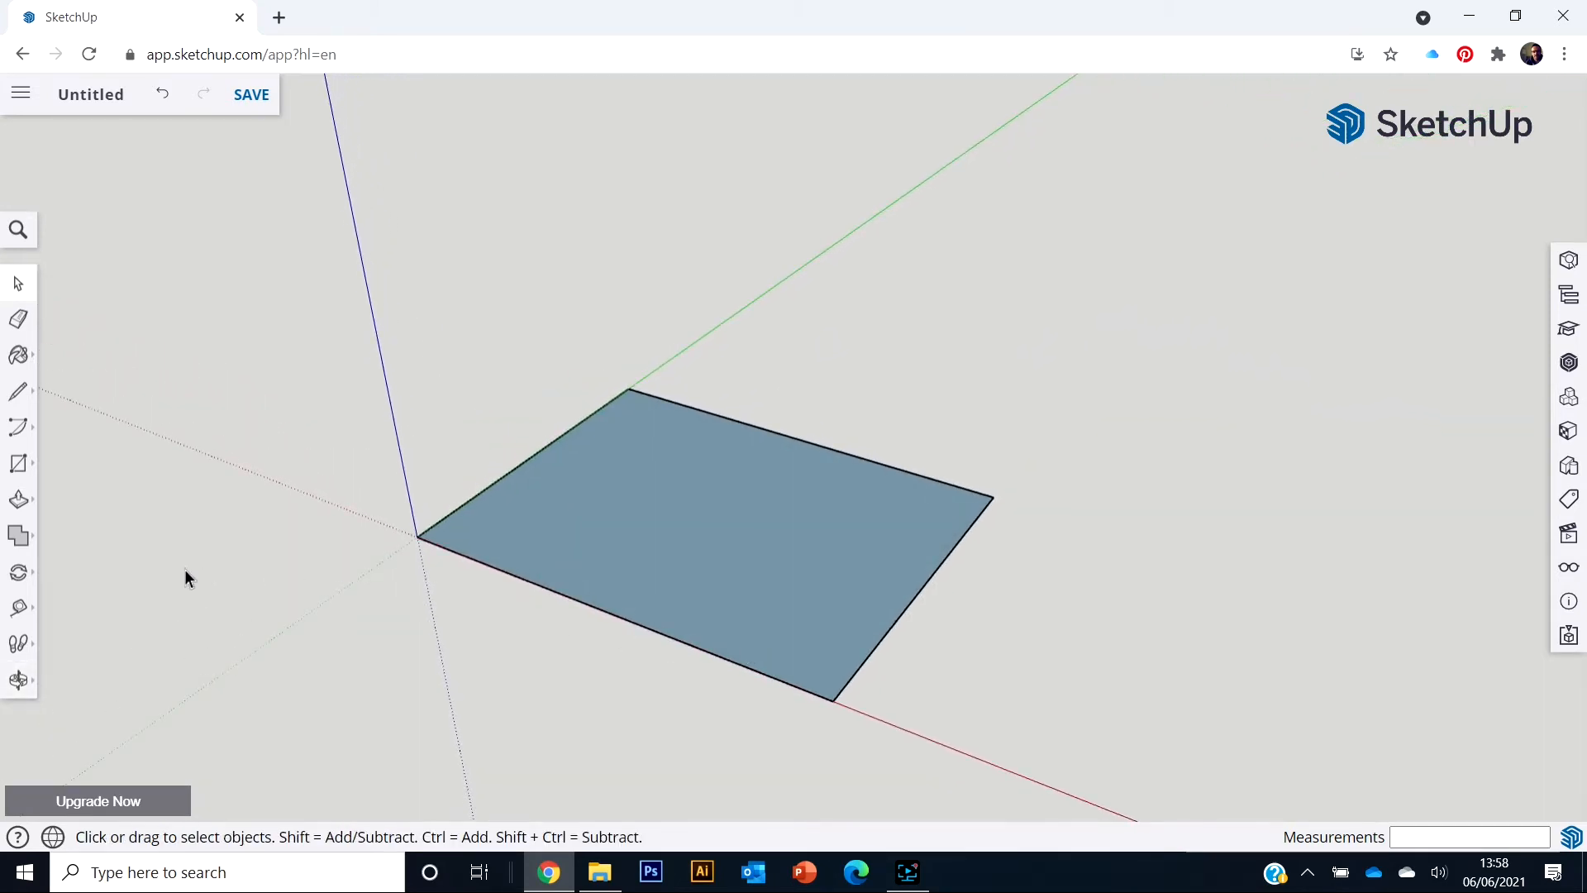
click(19, 501)
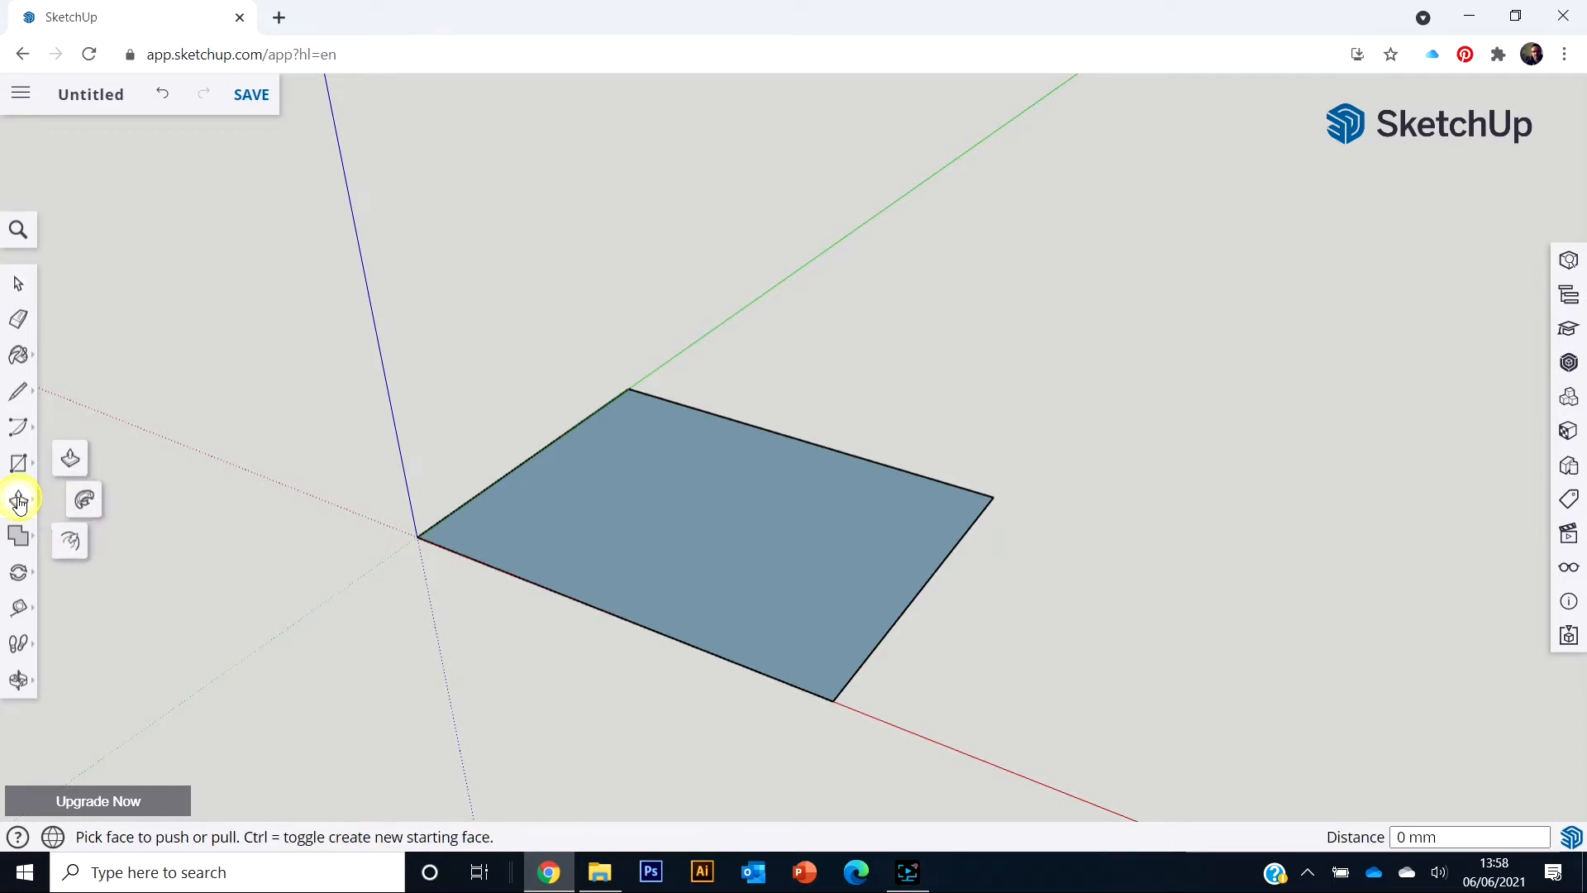
click(746, 581)
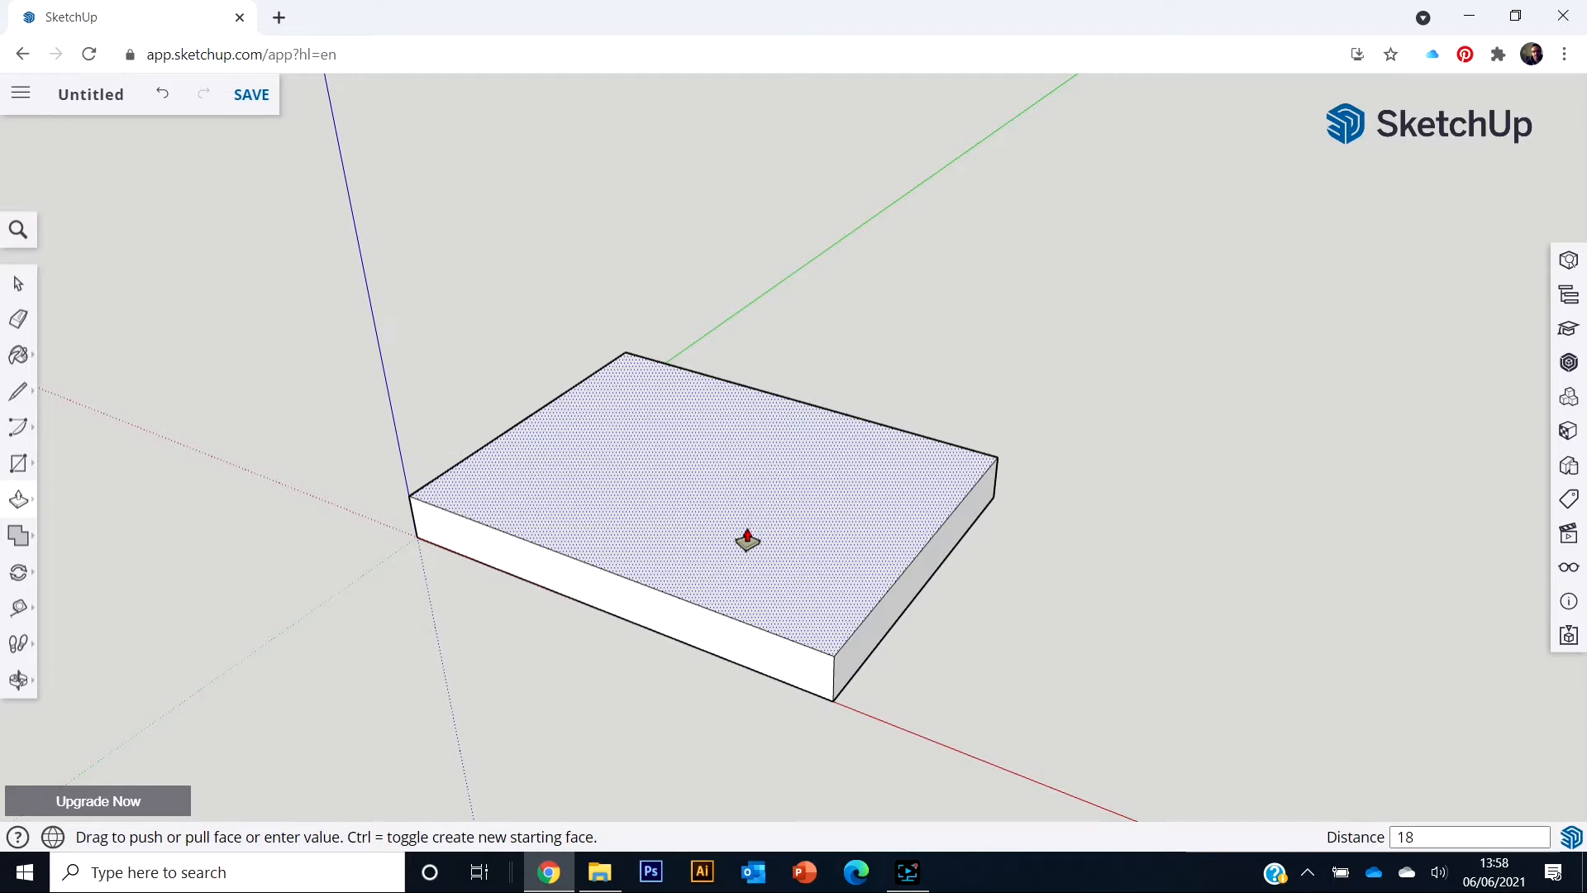
key(Return)
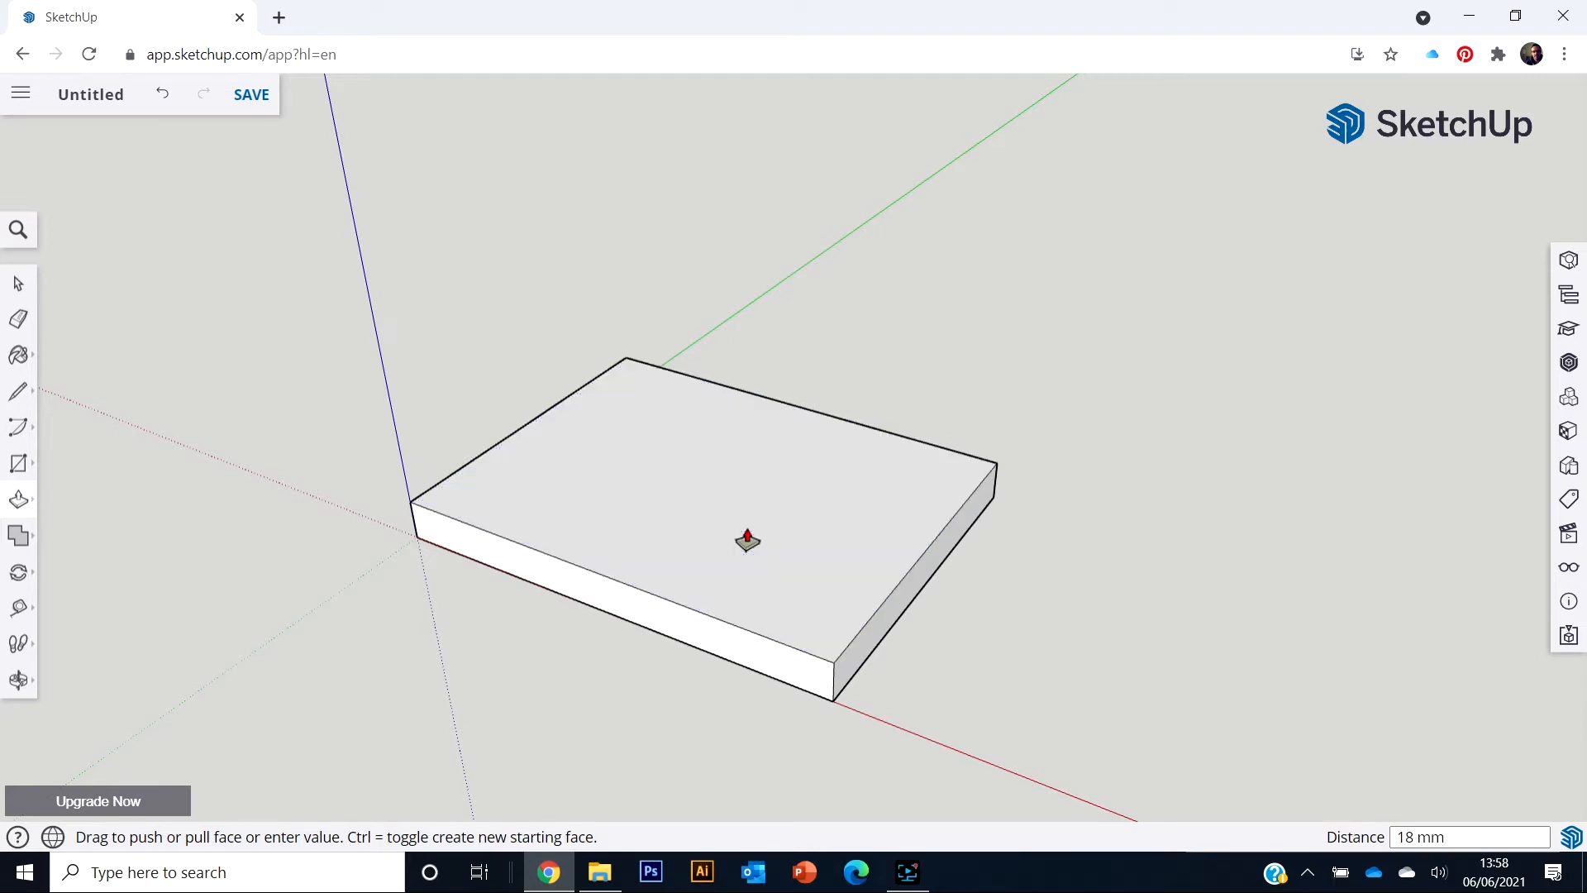
click(20, 286)
drag(273, 264, 1123, 771)
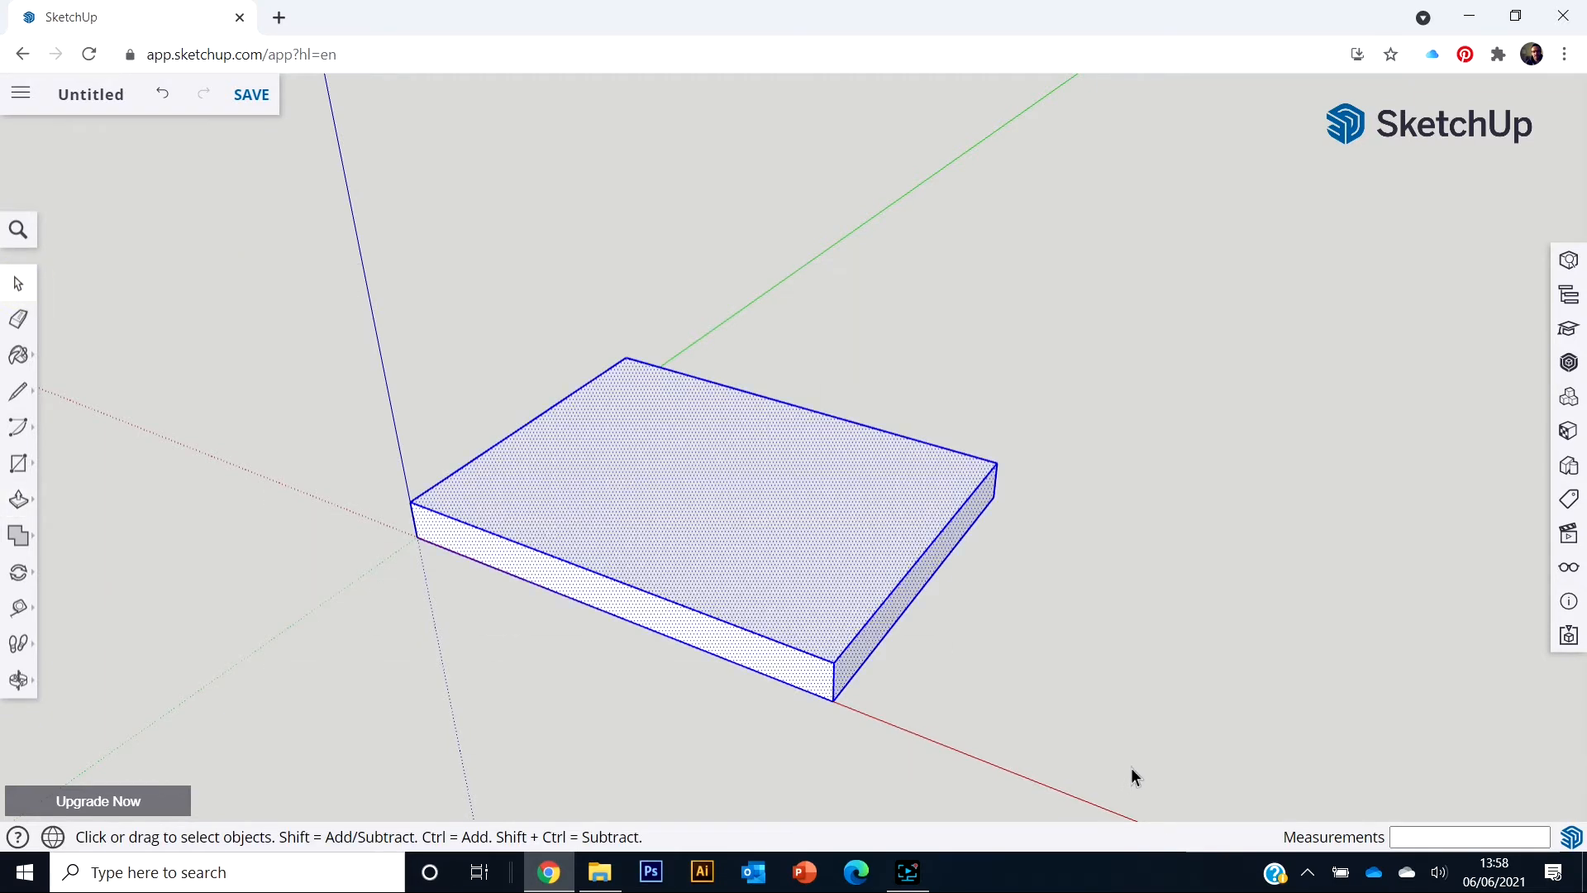
right_click(693, 501)
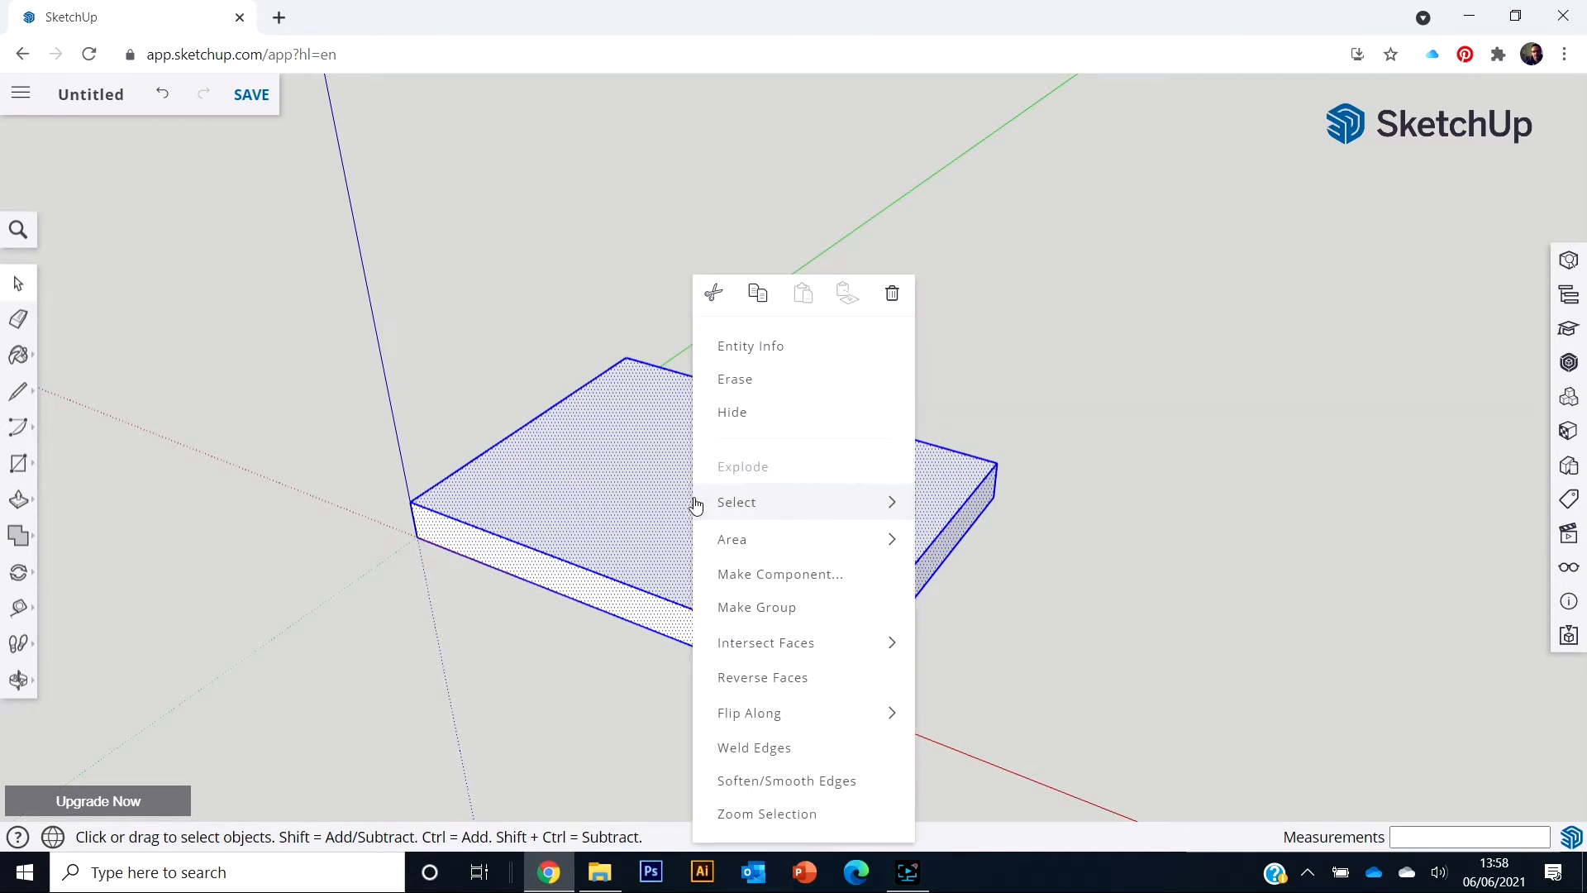
mouse_move(696, 502)
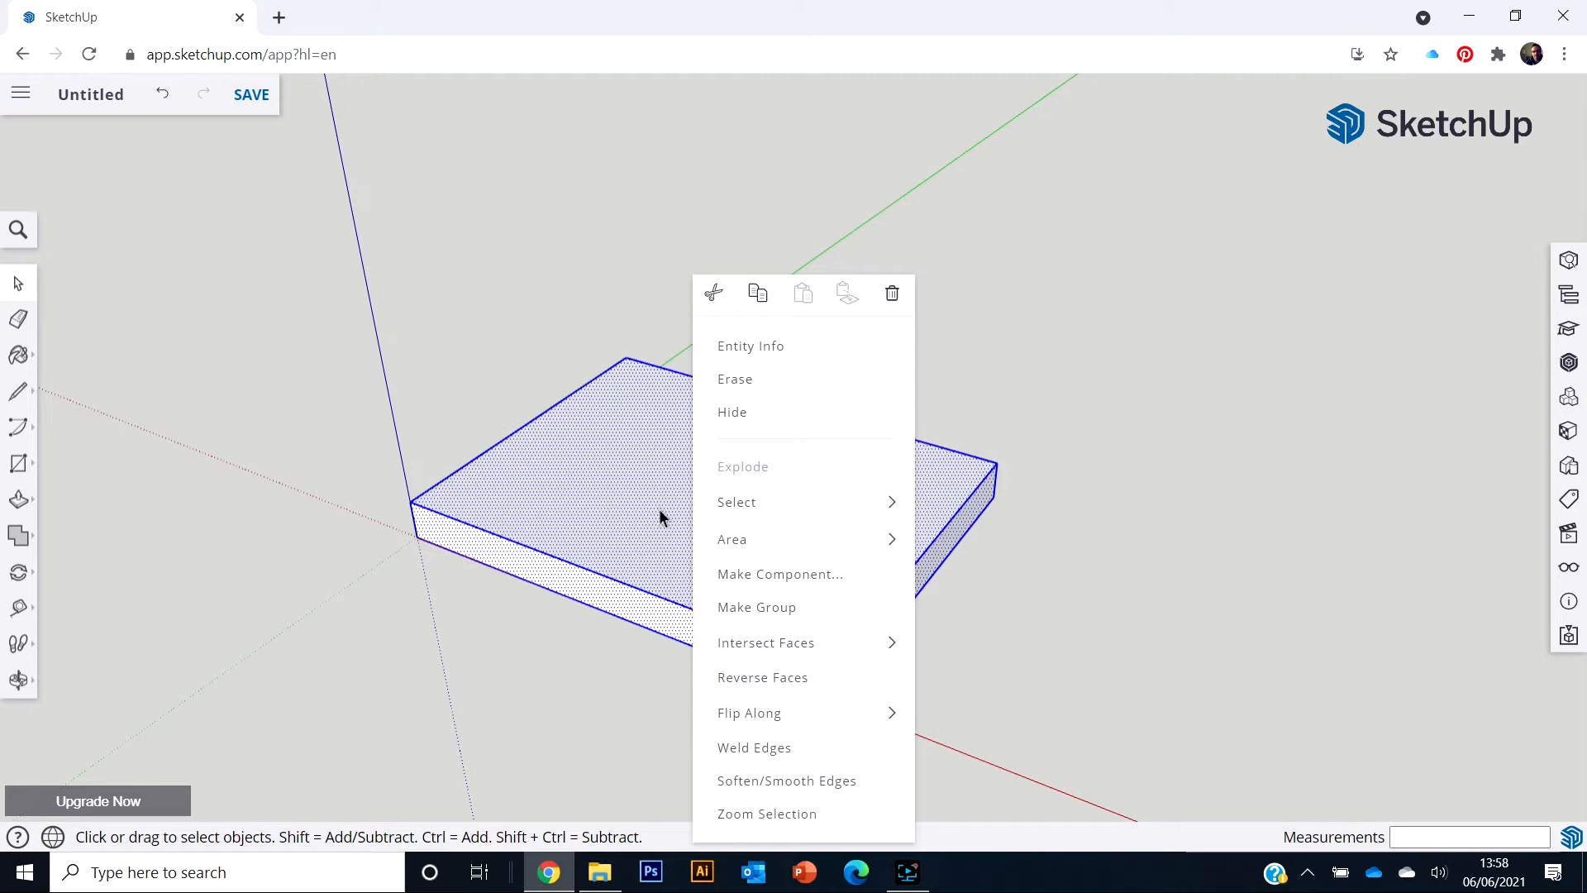
click(353, 386)
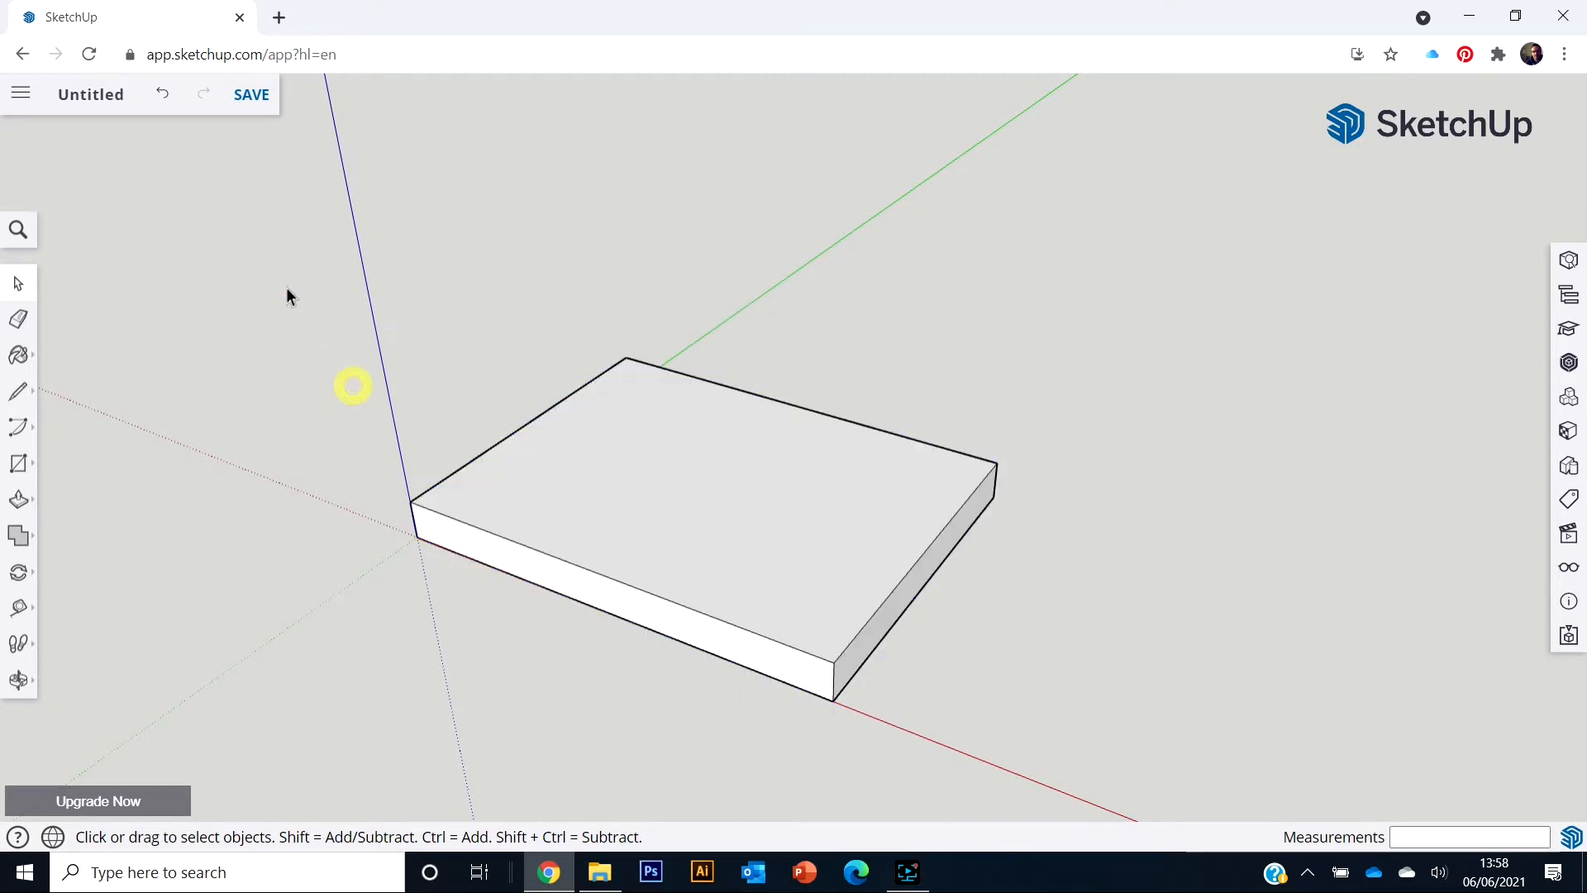
Select the whole slab and make it a component with the definition name "base"
drag(285, 289, 1134, 771)
right_click(672, 512)
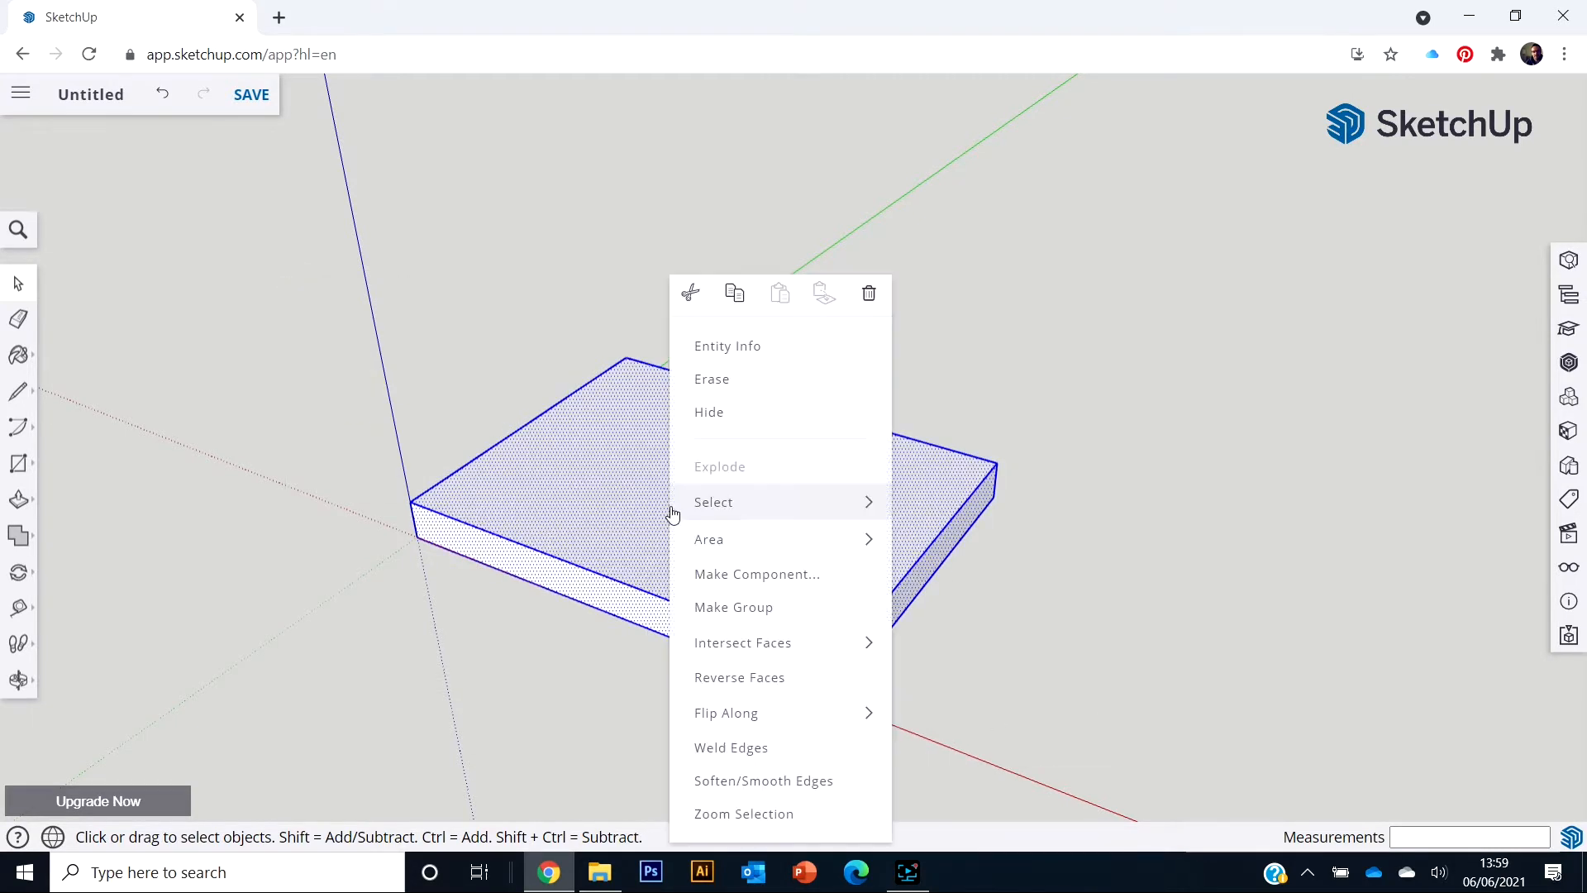
click(752, 576)
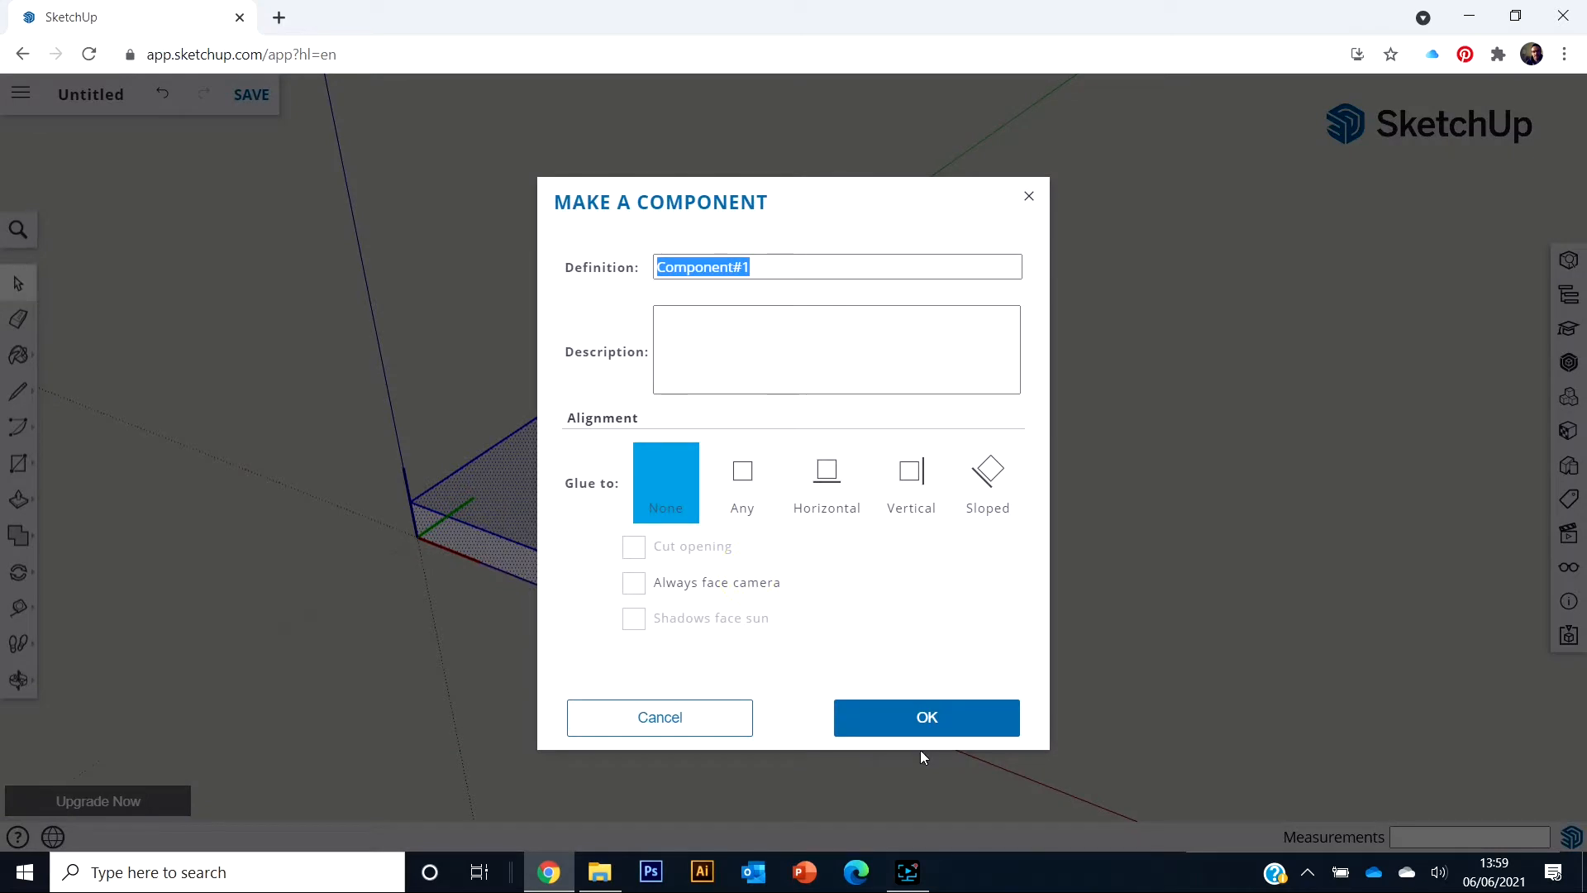
text(base)
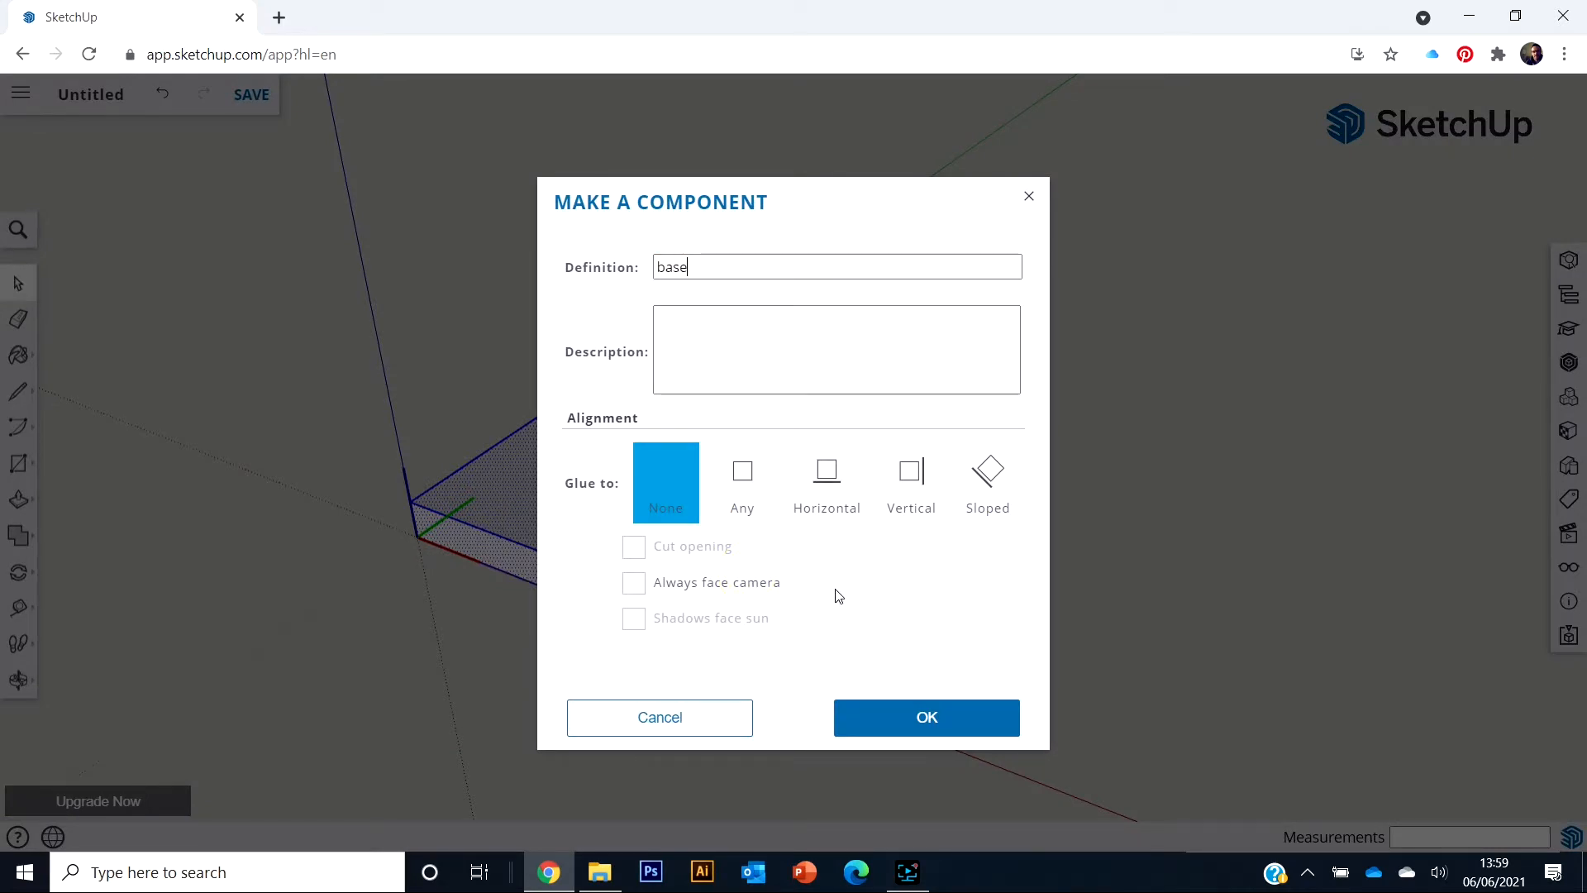
click(944, 719)
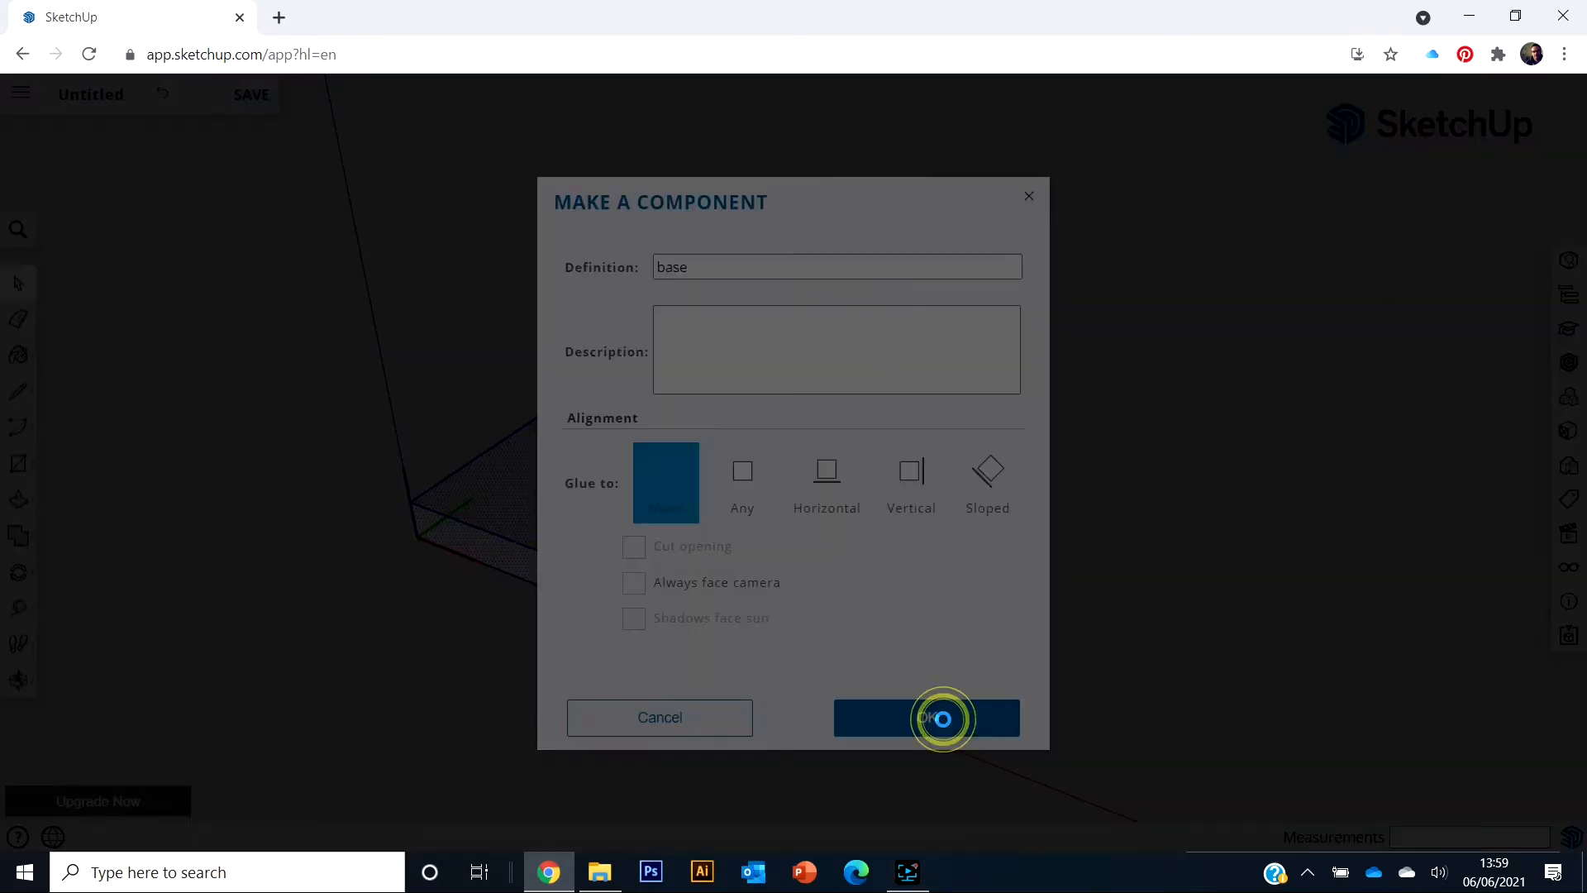
Orbit around the base component to examine its top and sides and the ground beside it along the green axis
middle_drag(1167, 476, 549, 504)
middle_drag(851, 344, 610, 457)
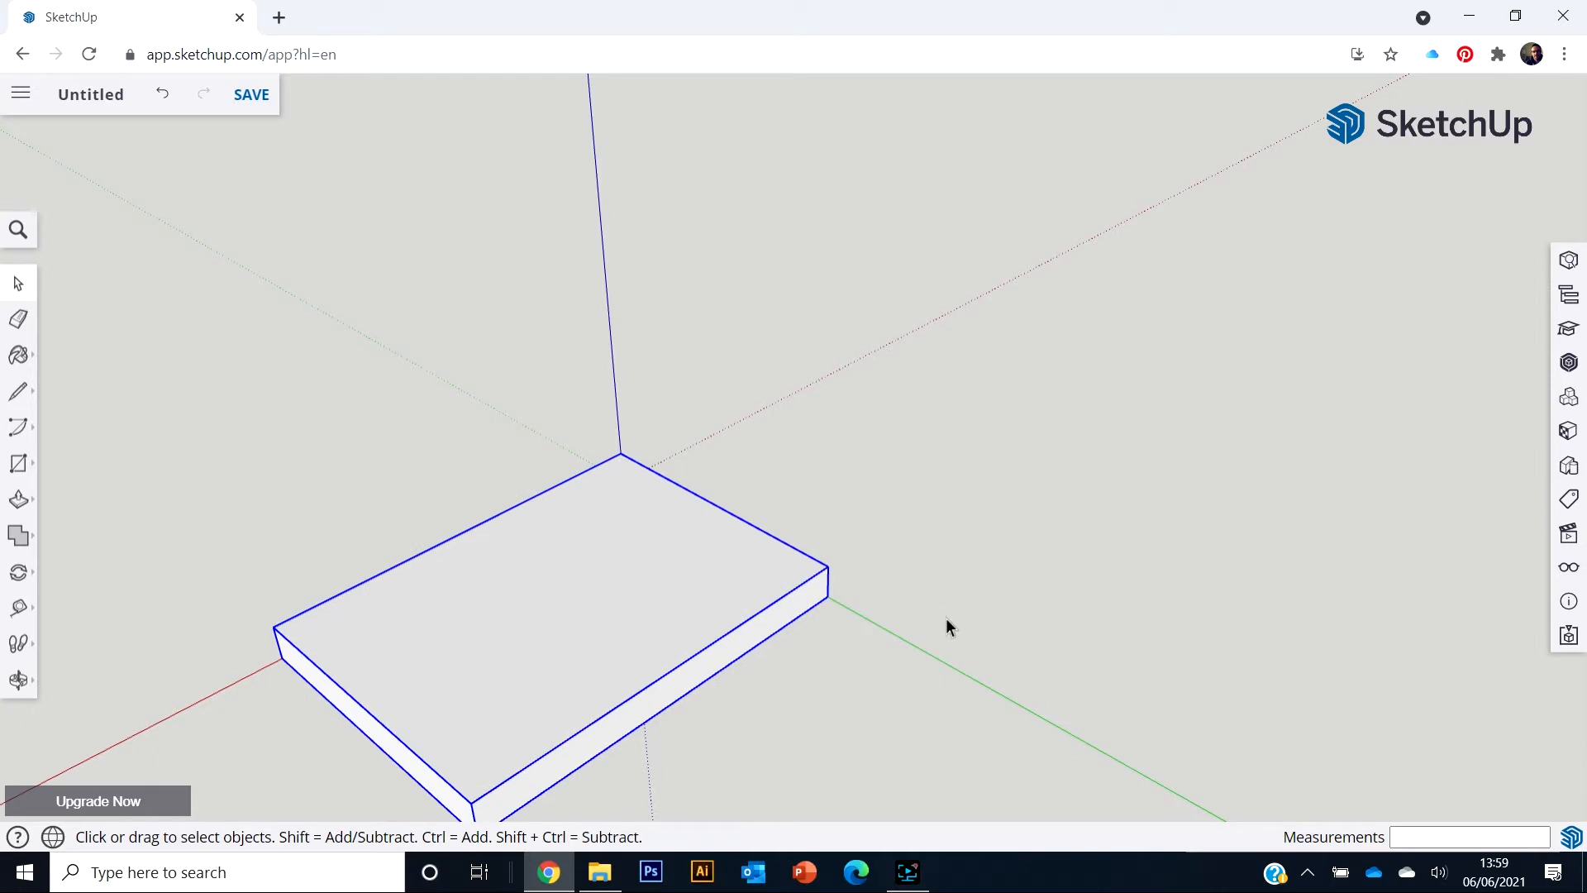
middle_drag(946, 619, 730, 482)
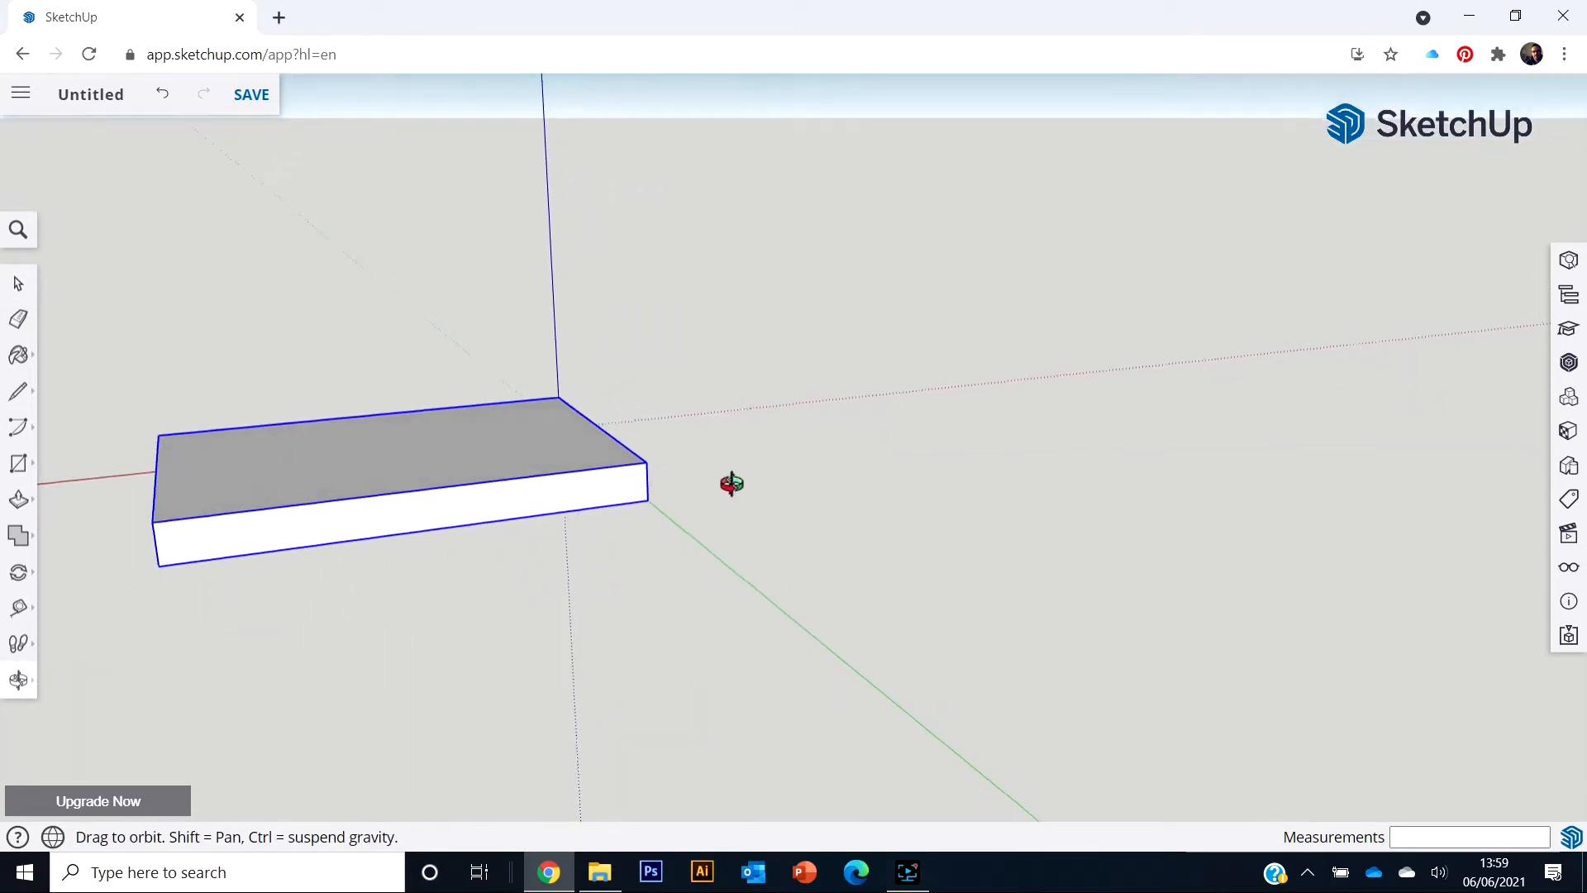
middle_drag(902, 530, 901, 533)
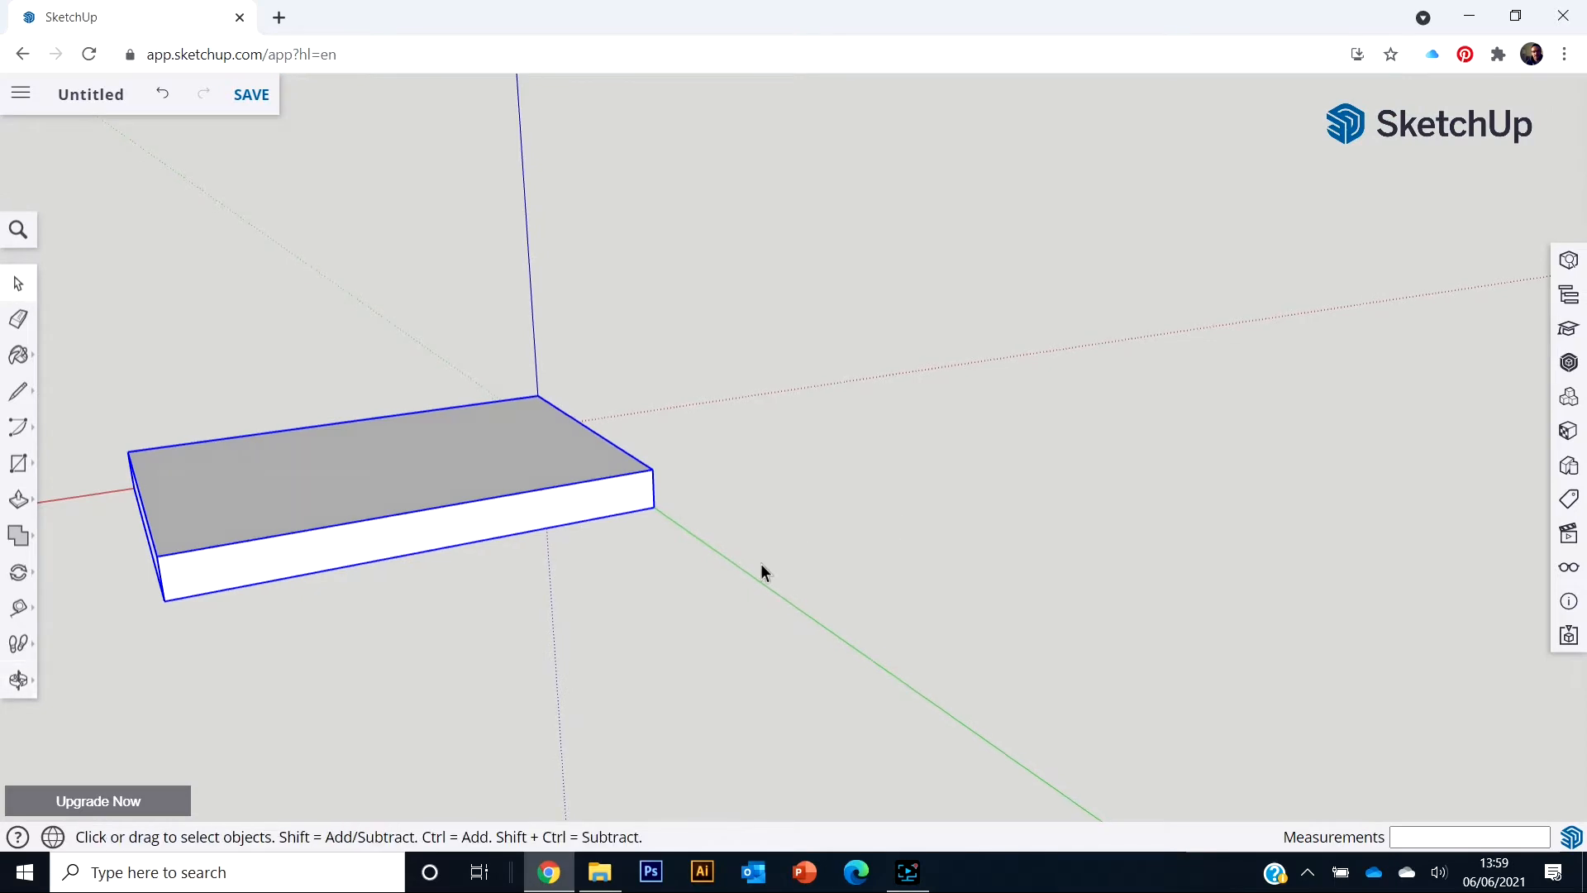
middle_drag(417, 460, 653, 430)
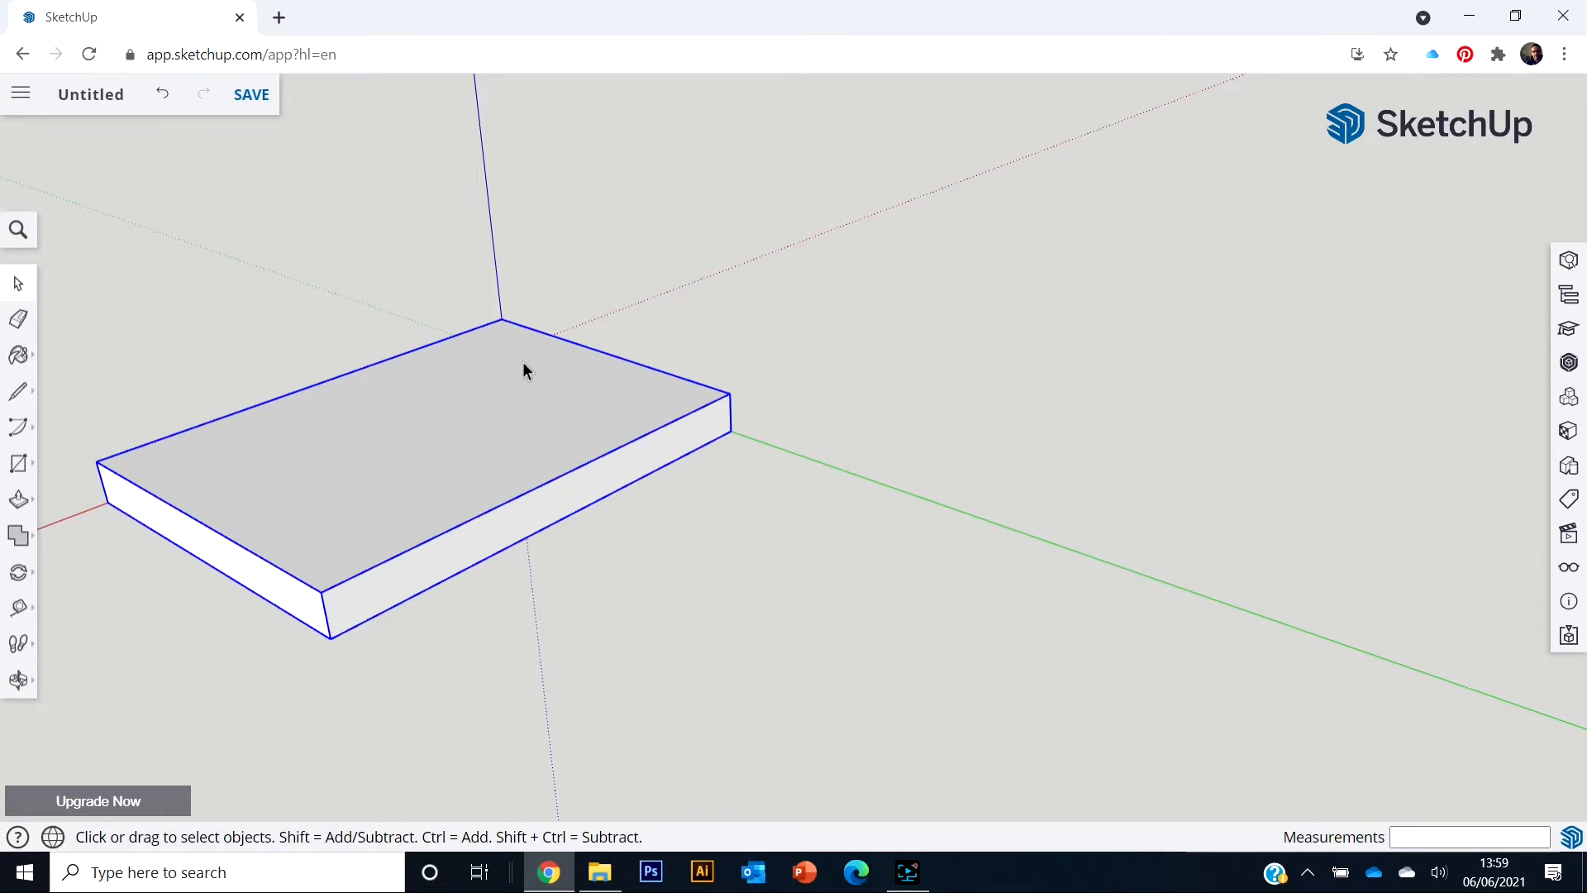
key(o)
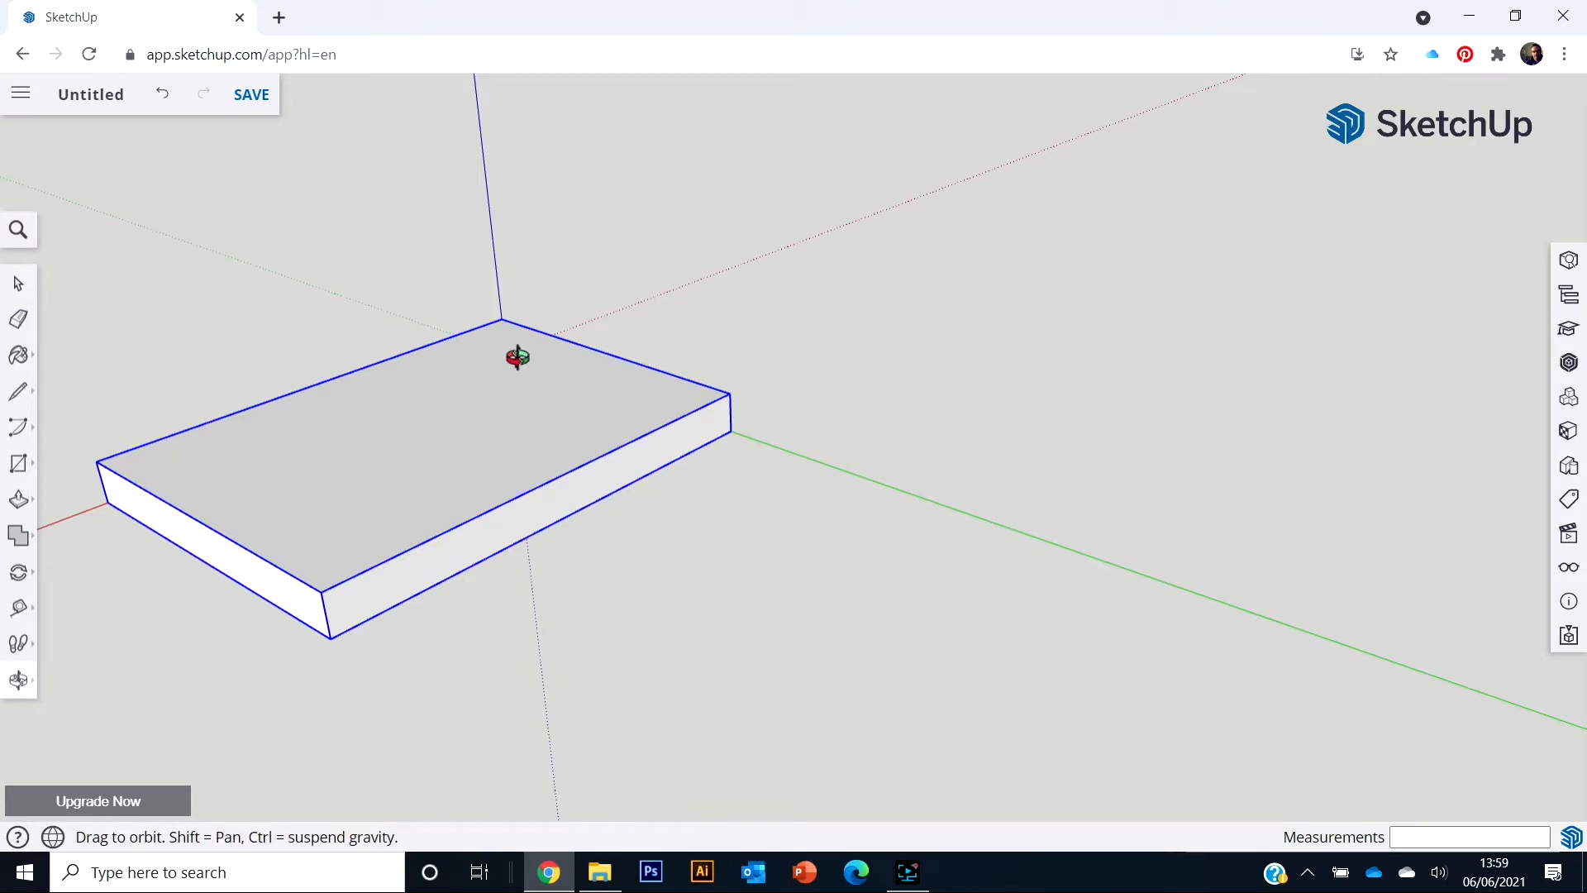
drag(518, 357, 418, 443)
key(space)
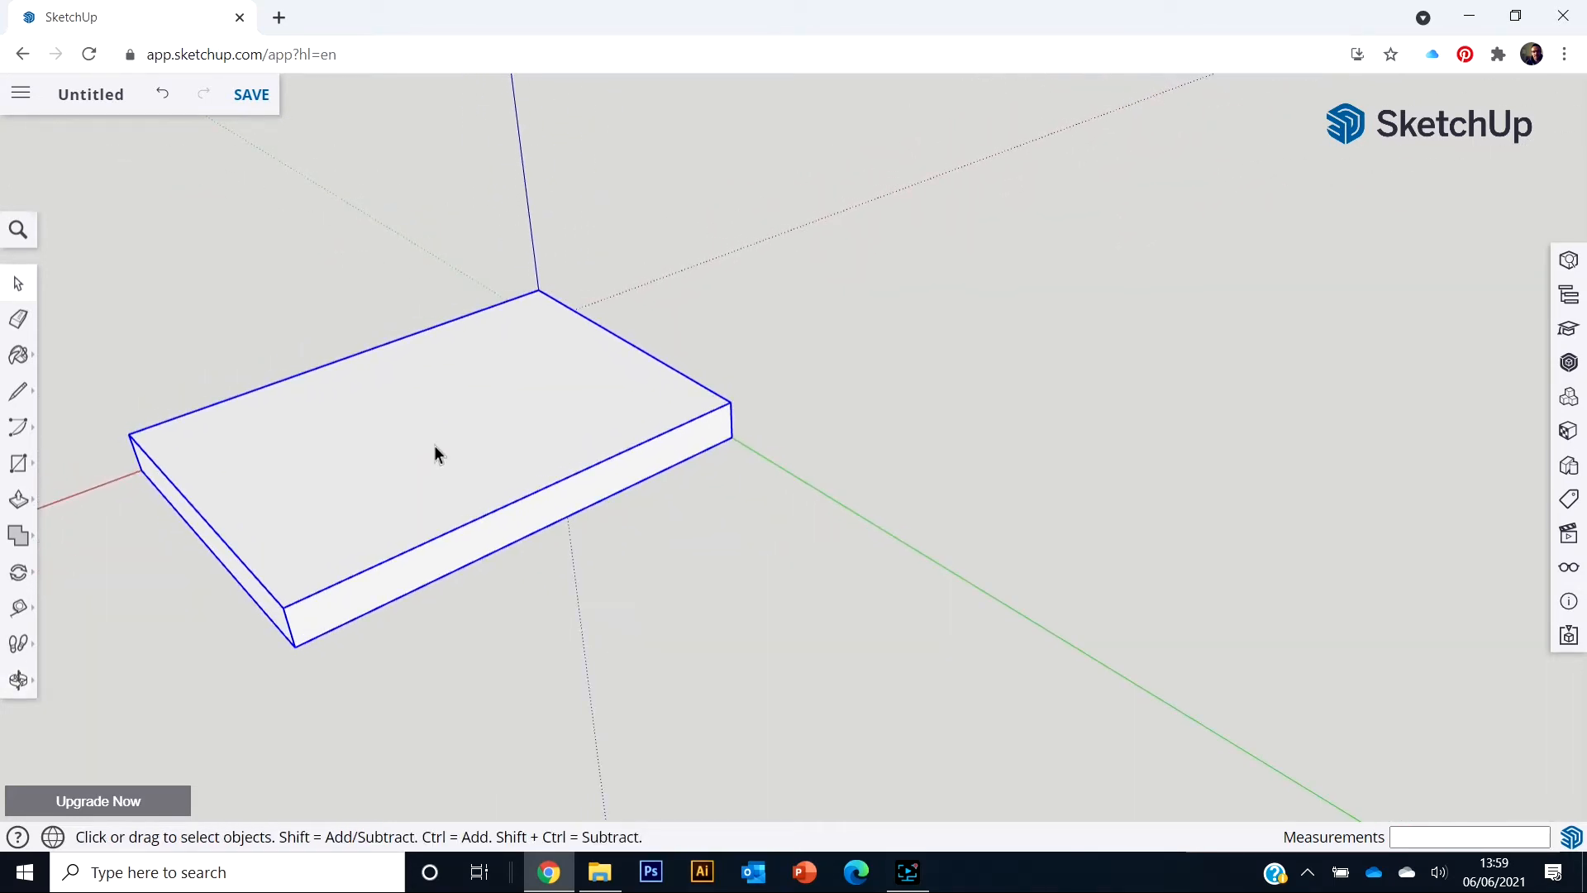
Draw a 20 by 20 mm square on the ground beside the base, with its first corner on the green axis
click(18, 470)
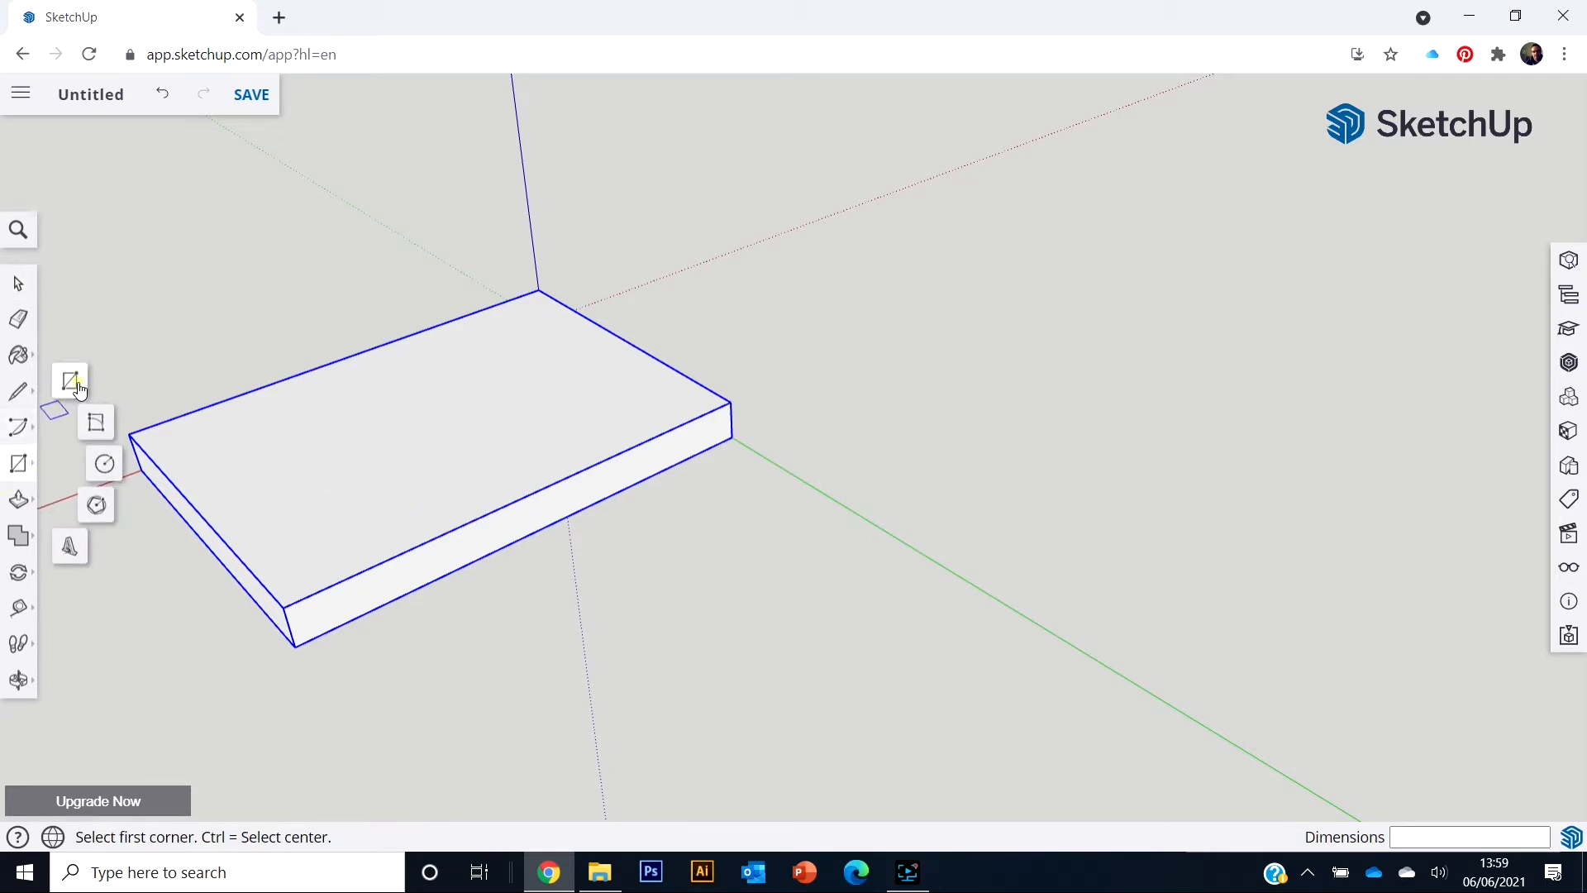
click(71, 381)
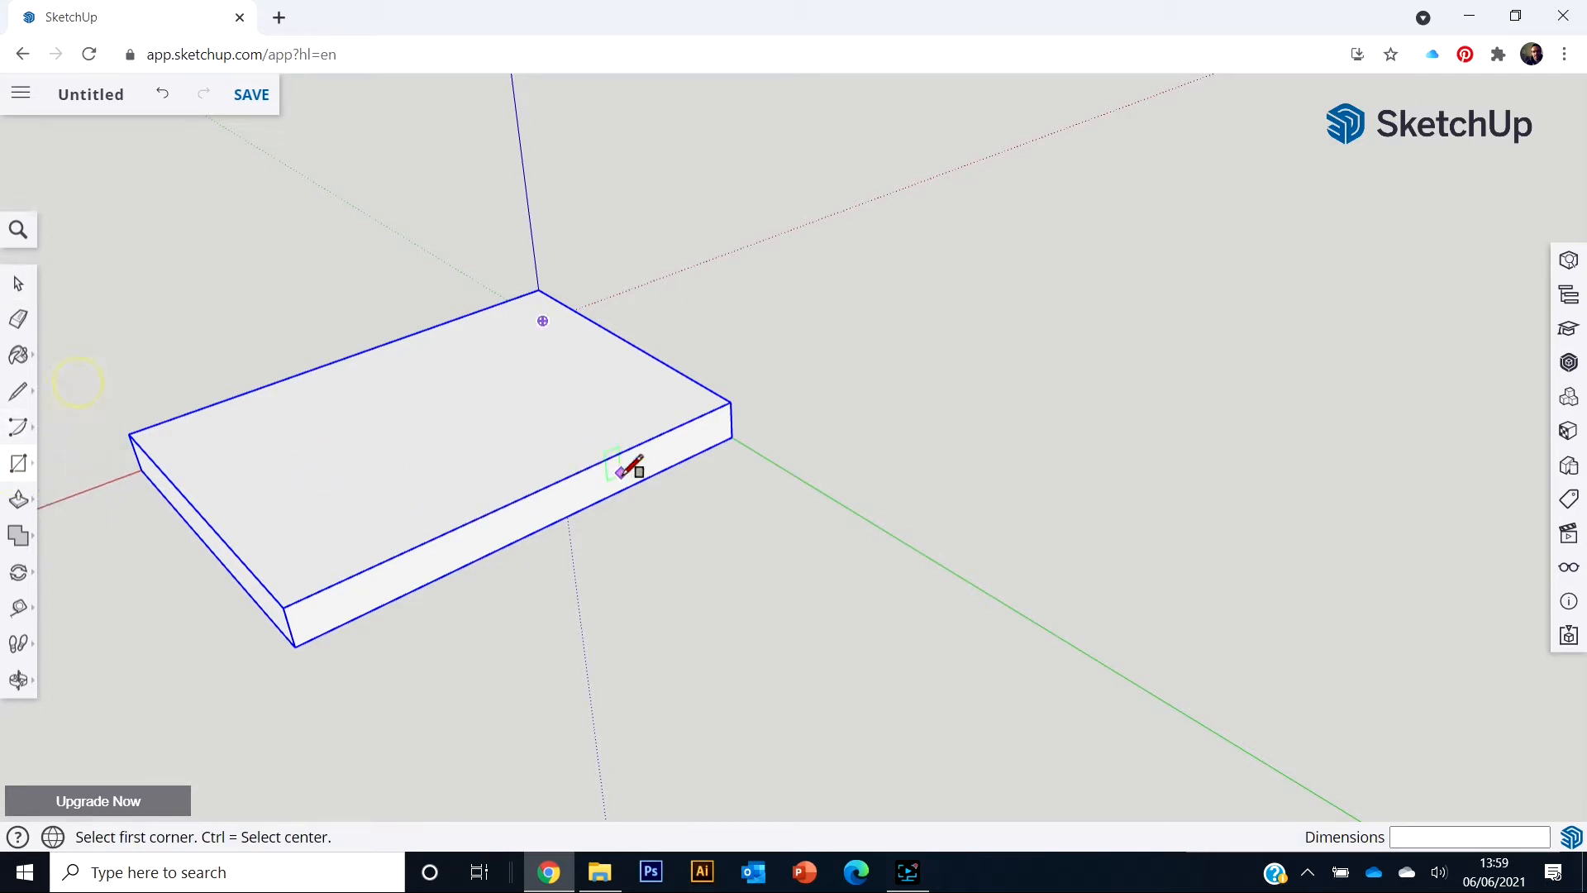
click(820, 495)
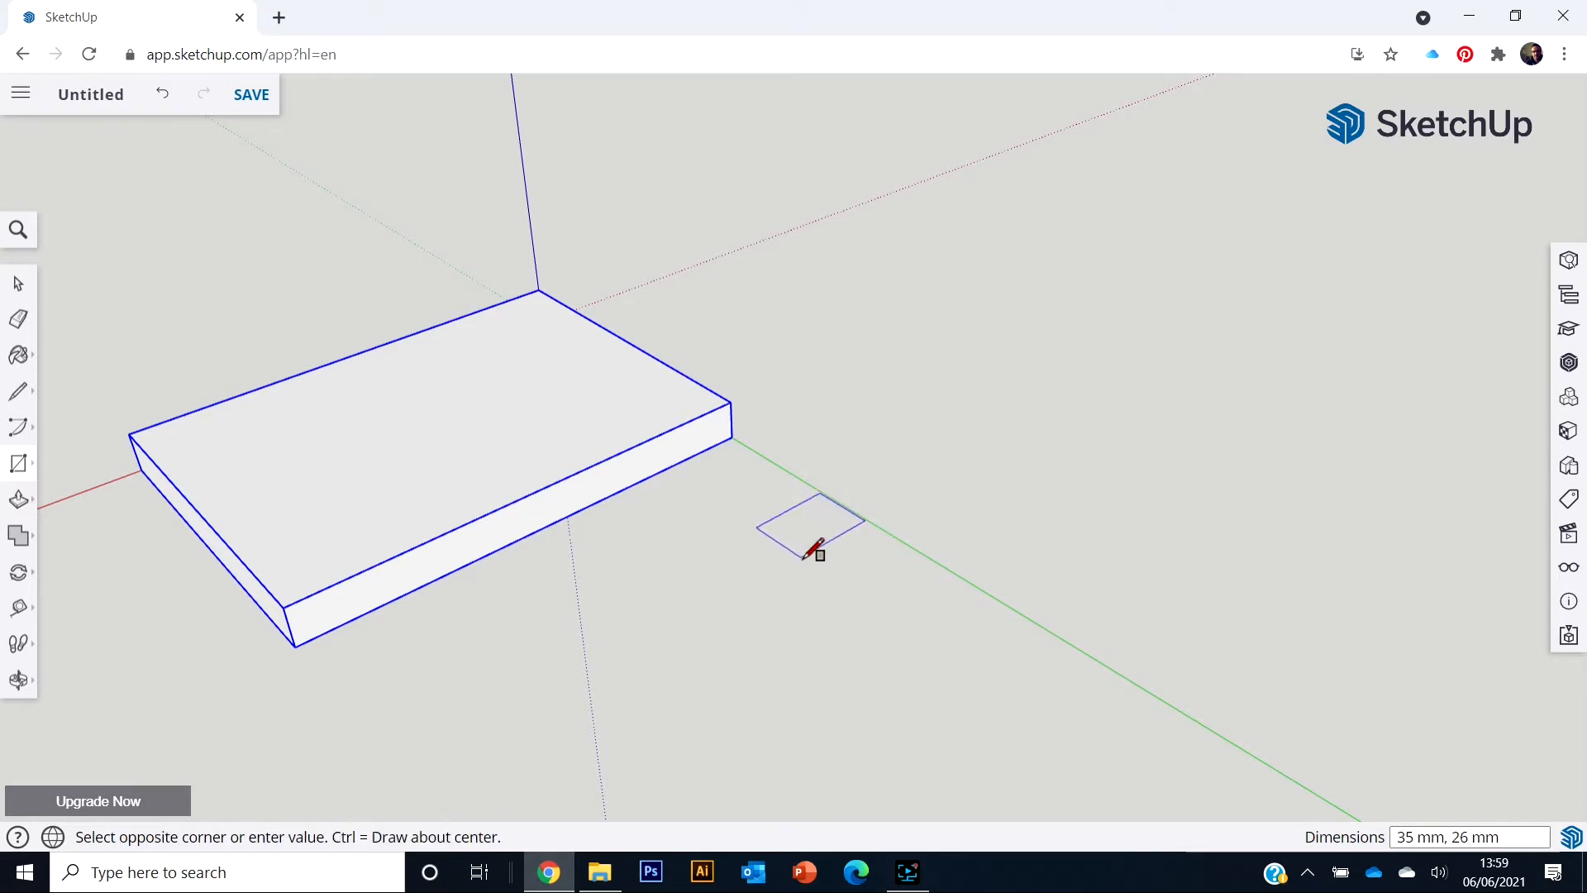
click(802, 558)
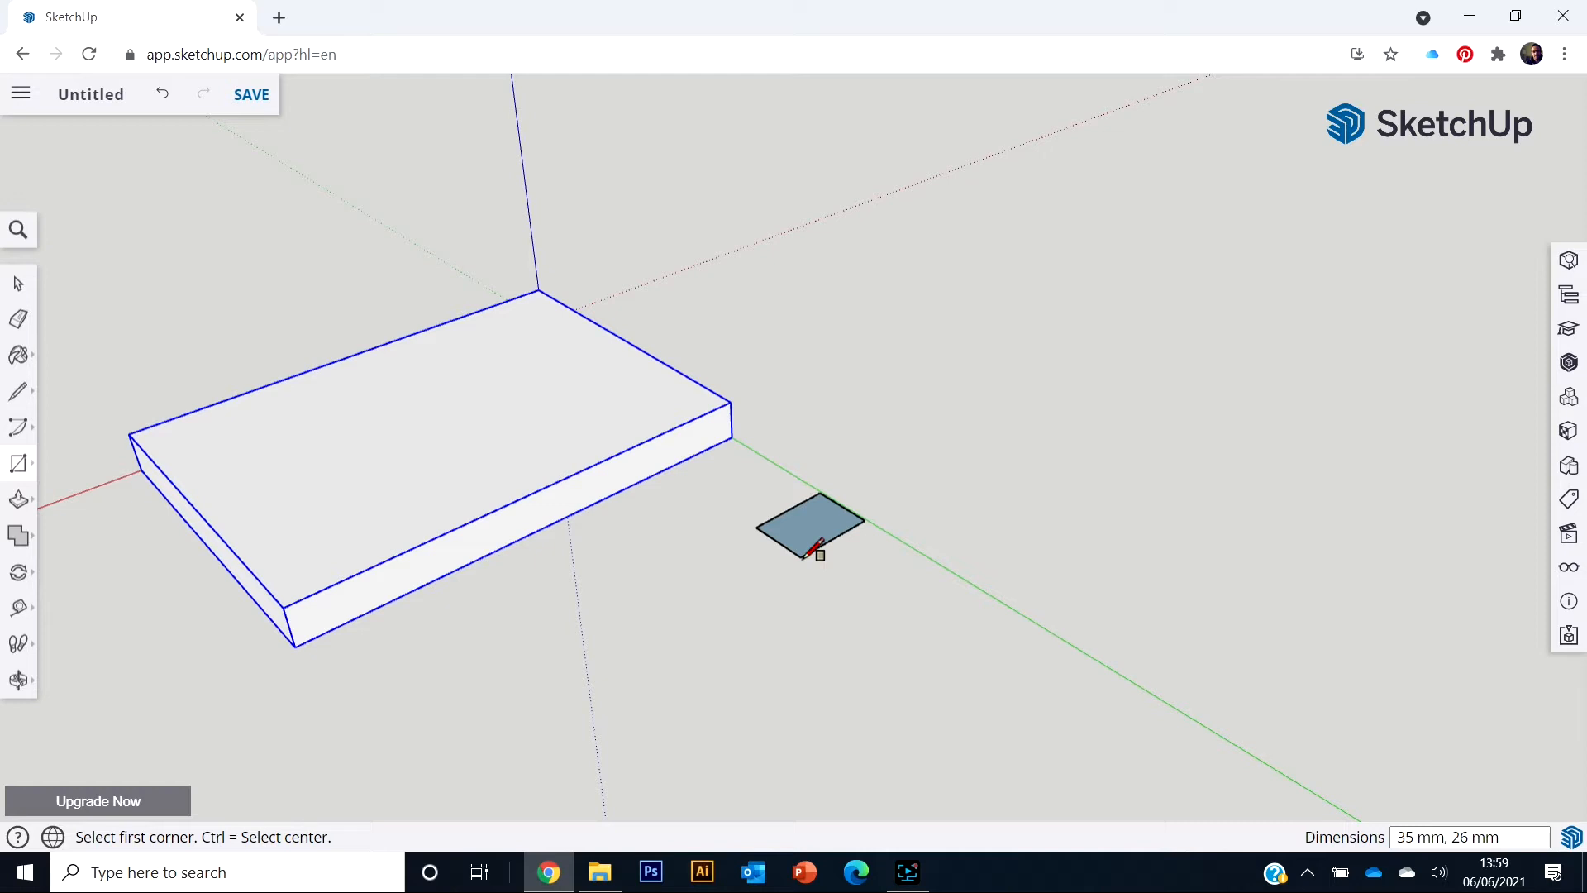
text(20,20)
key(Return)
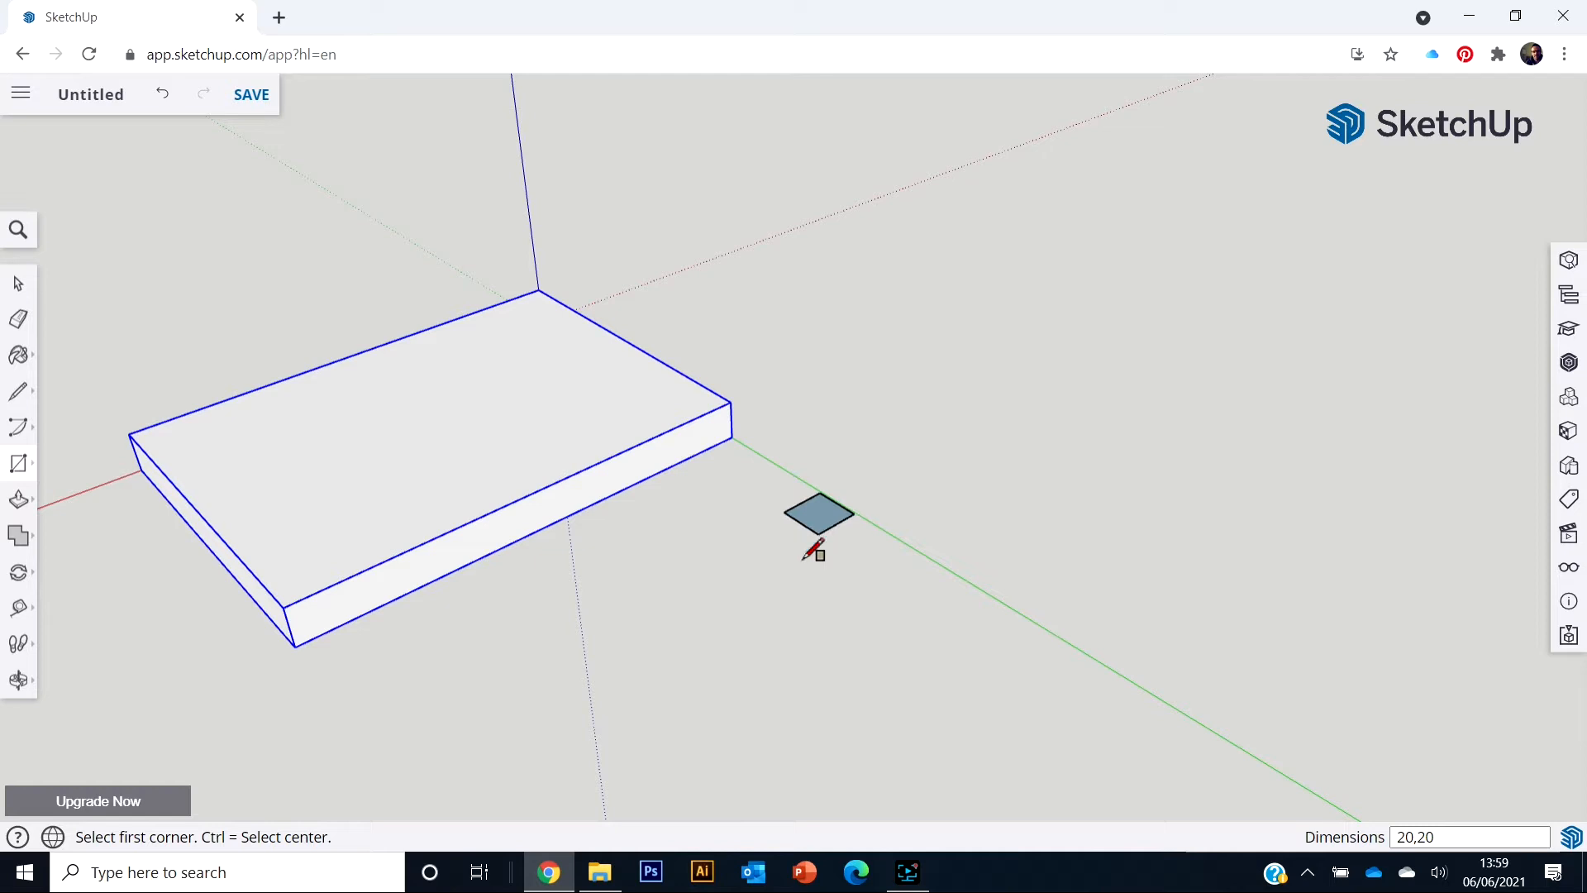
Push/Pull the small square upward by 200 mm to form a post
shift+middle_drag(914, 539, 785, 709)
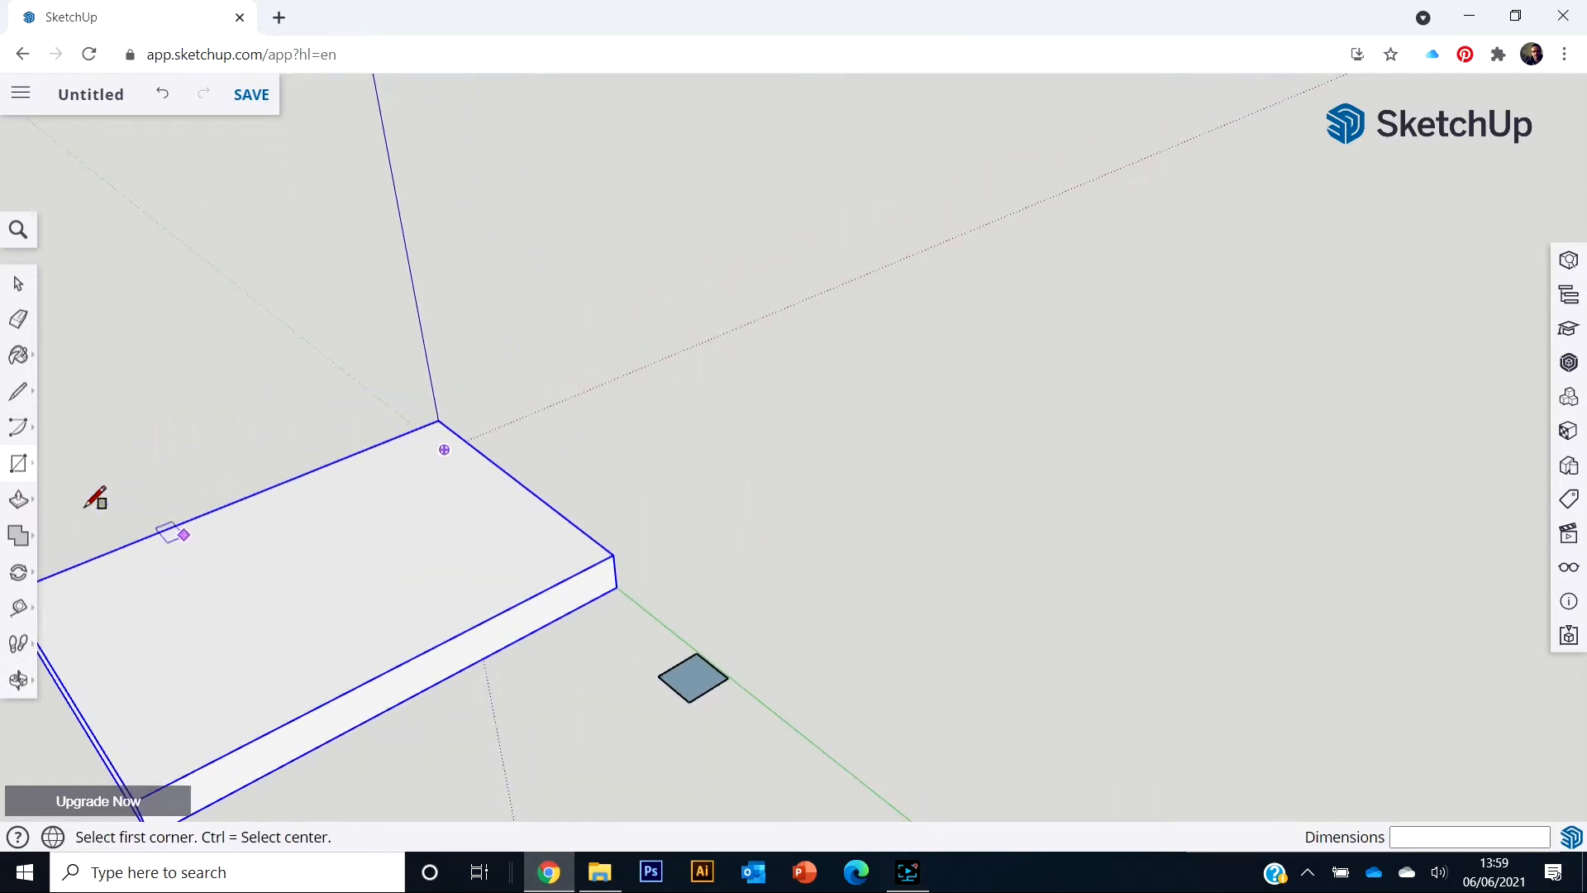
click(20, 502)
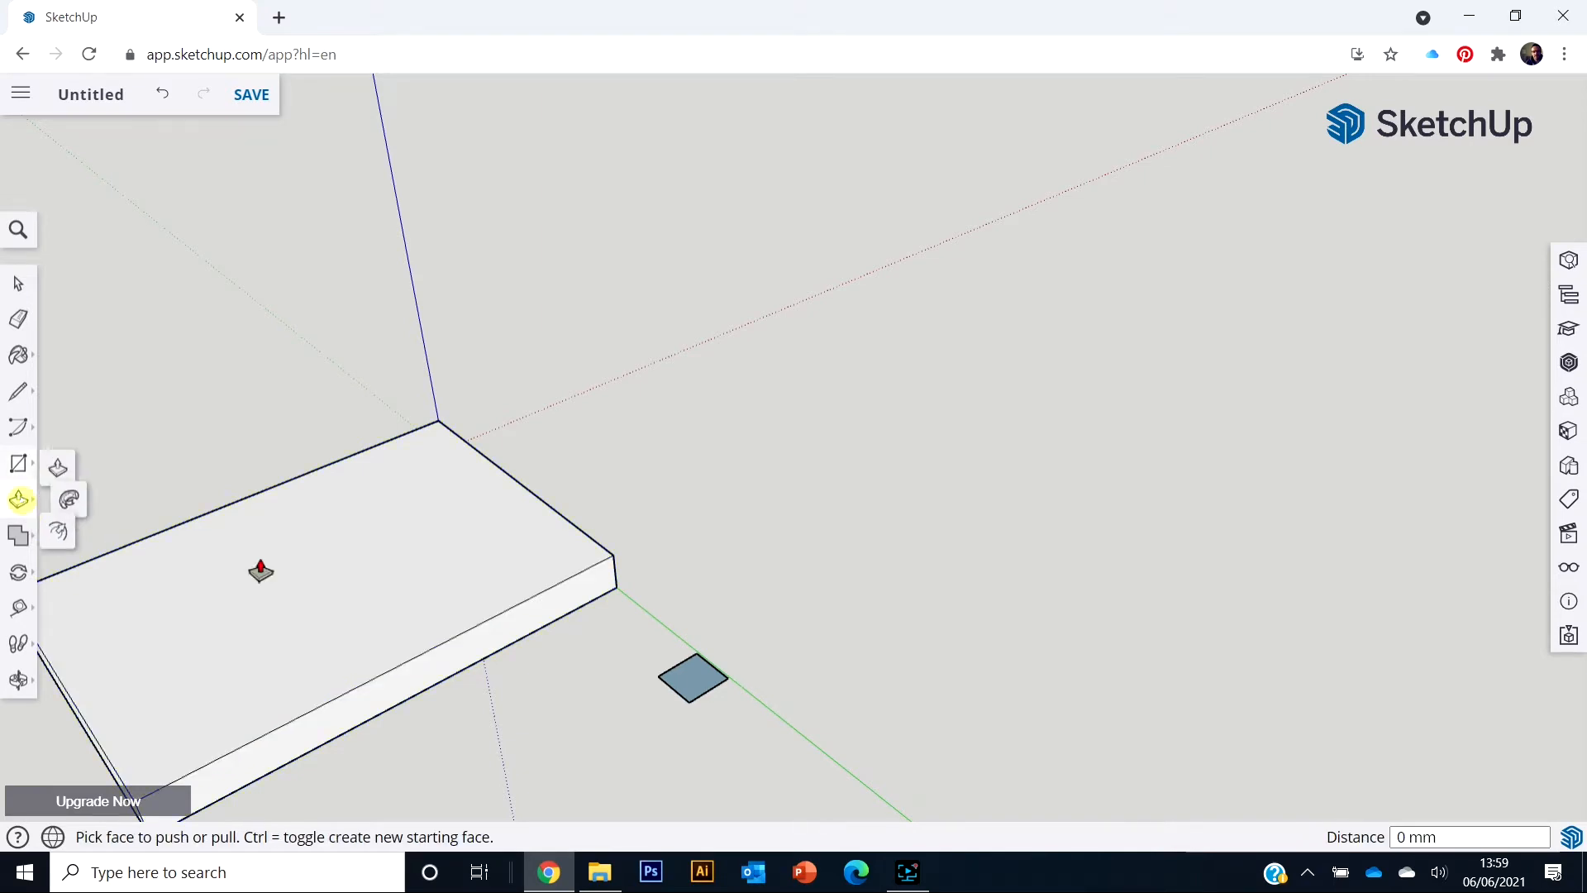
click(696, 683)
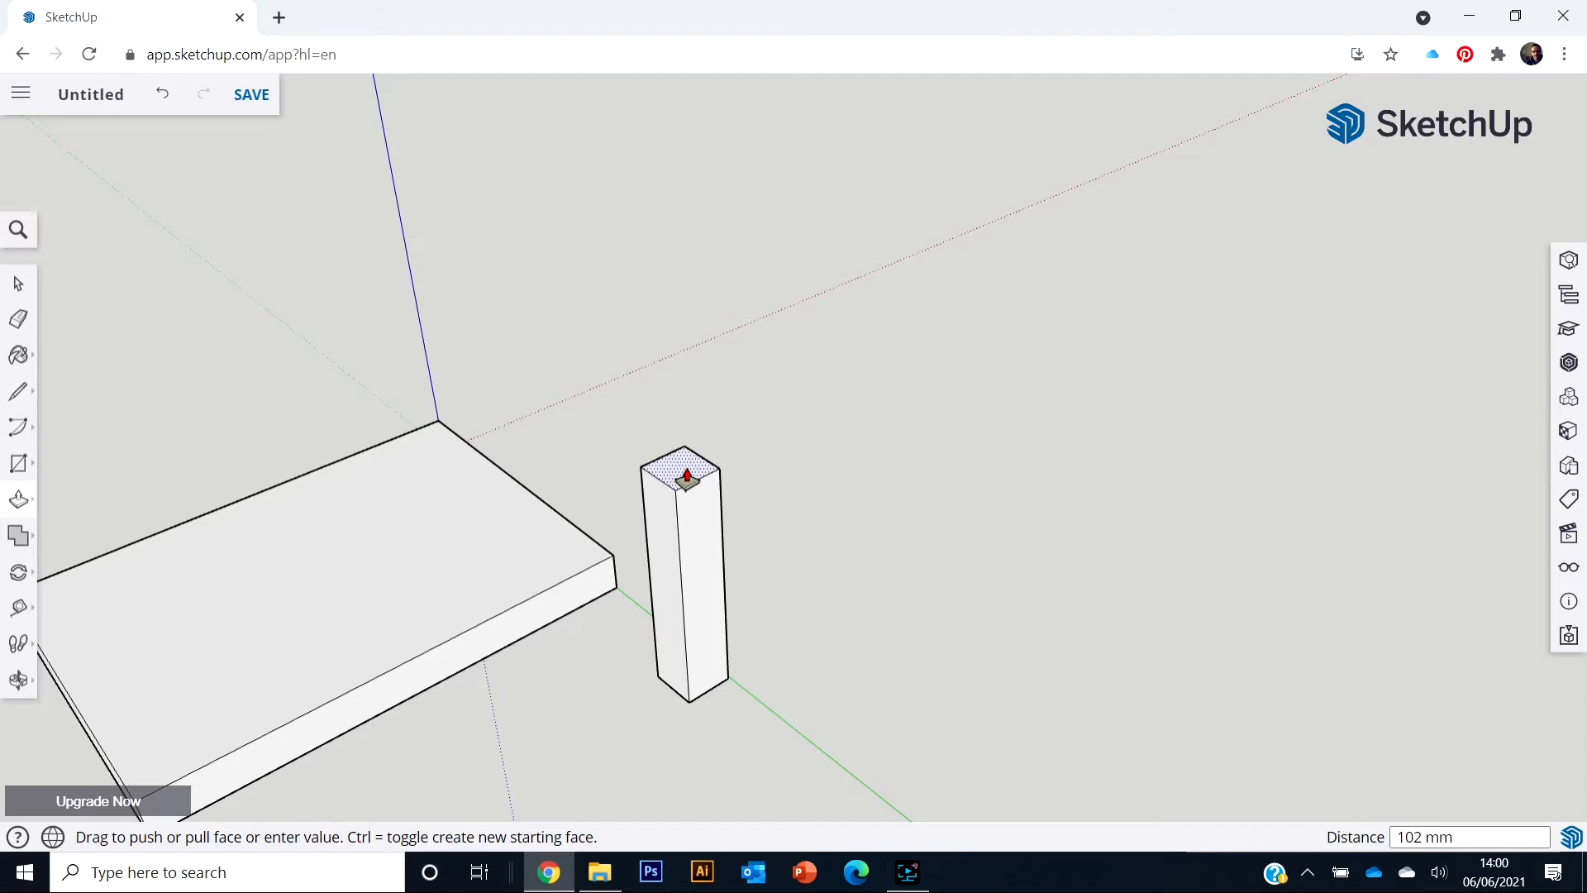
text(200)
key(Return)
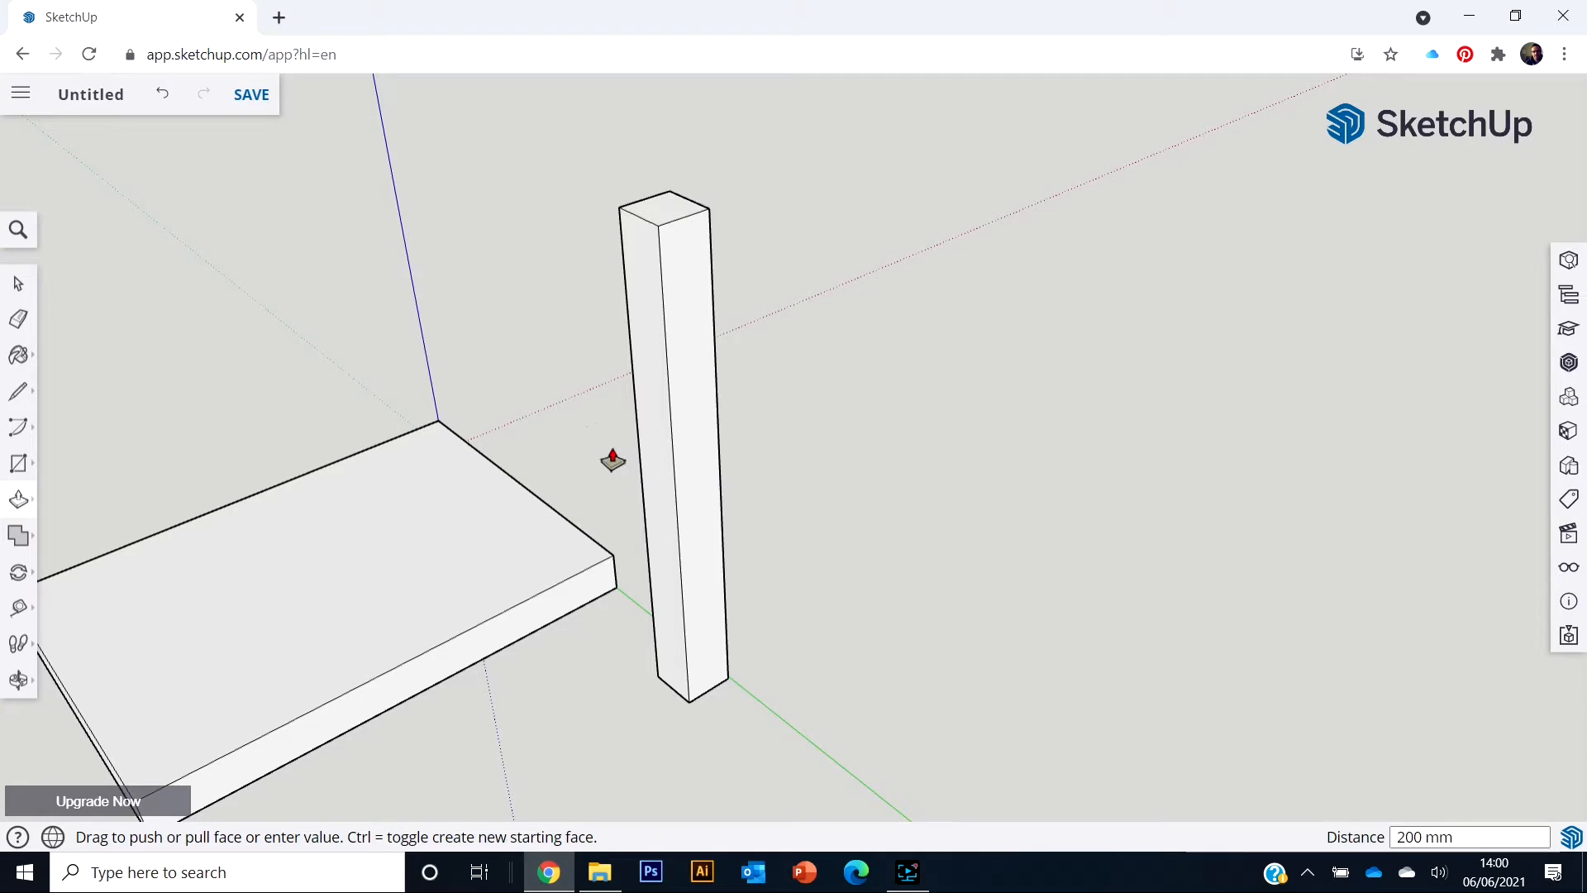
click(19, 284)
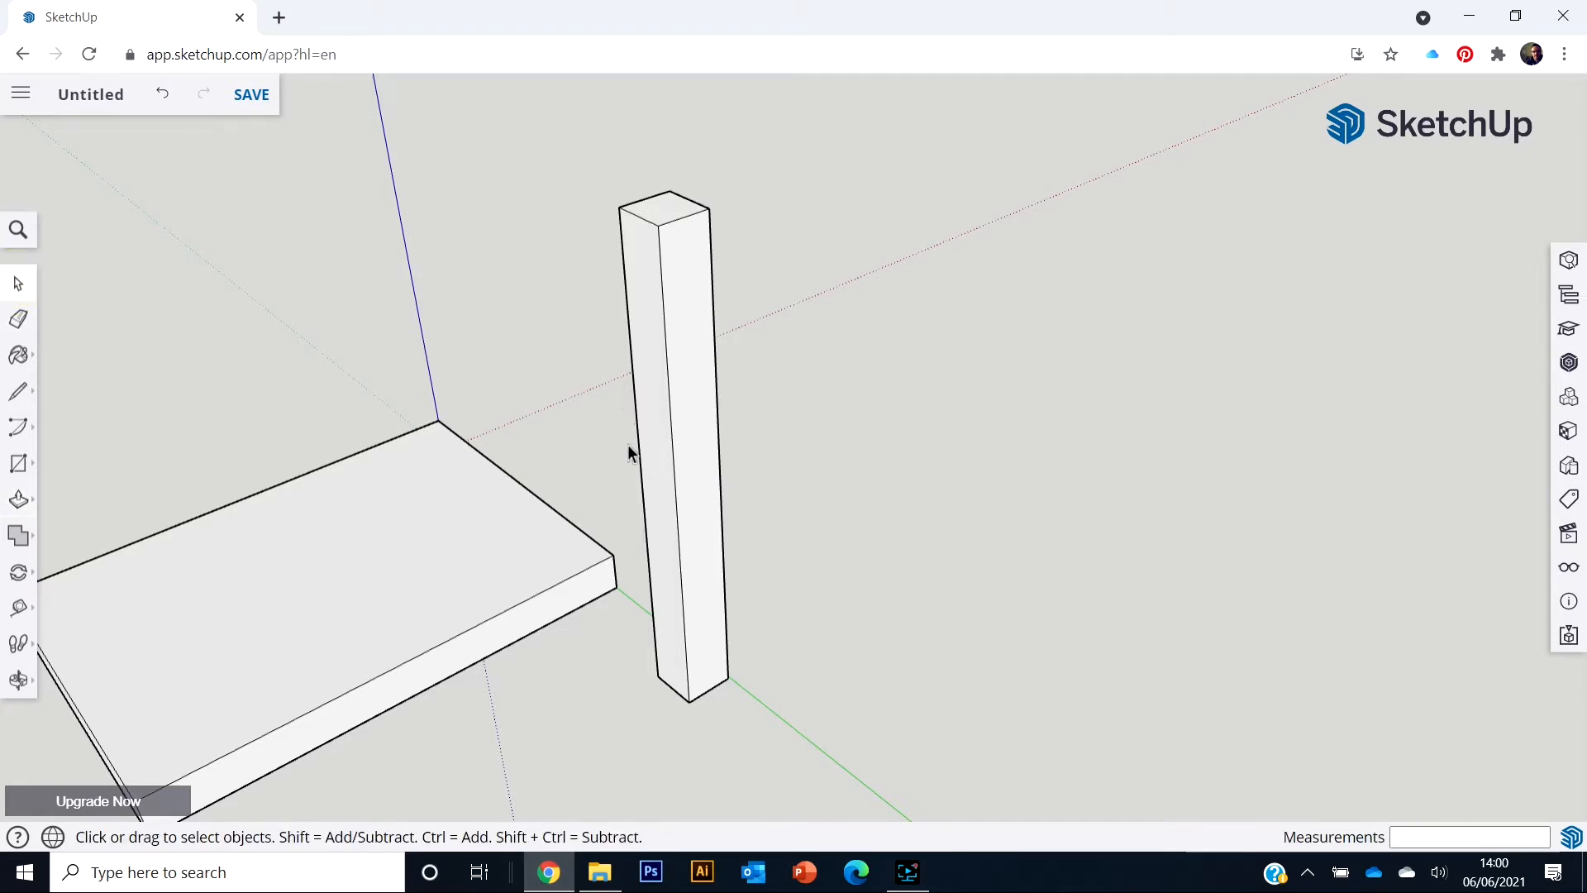
Offset the outline of the post's bottom face inward by 3 mm
middle_drag(629, 446, 699, 411)
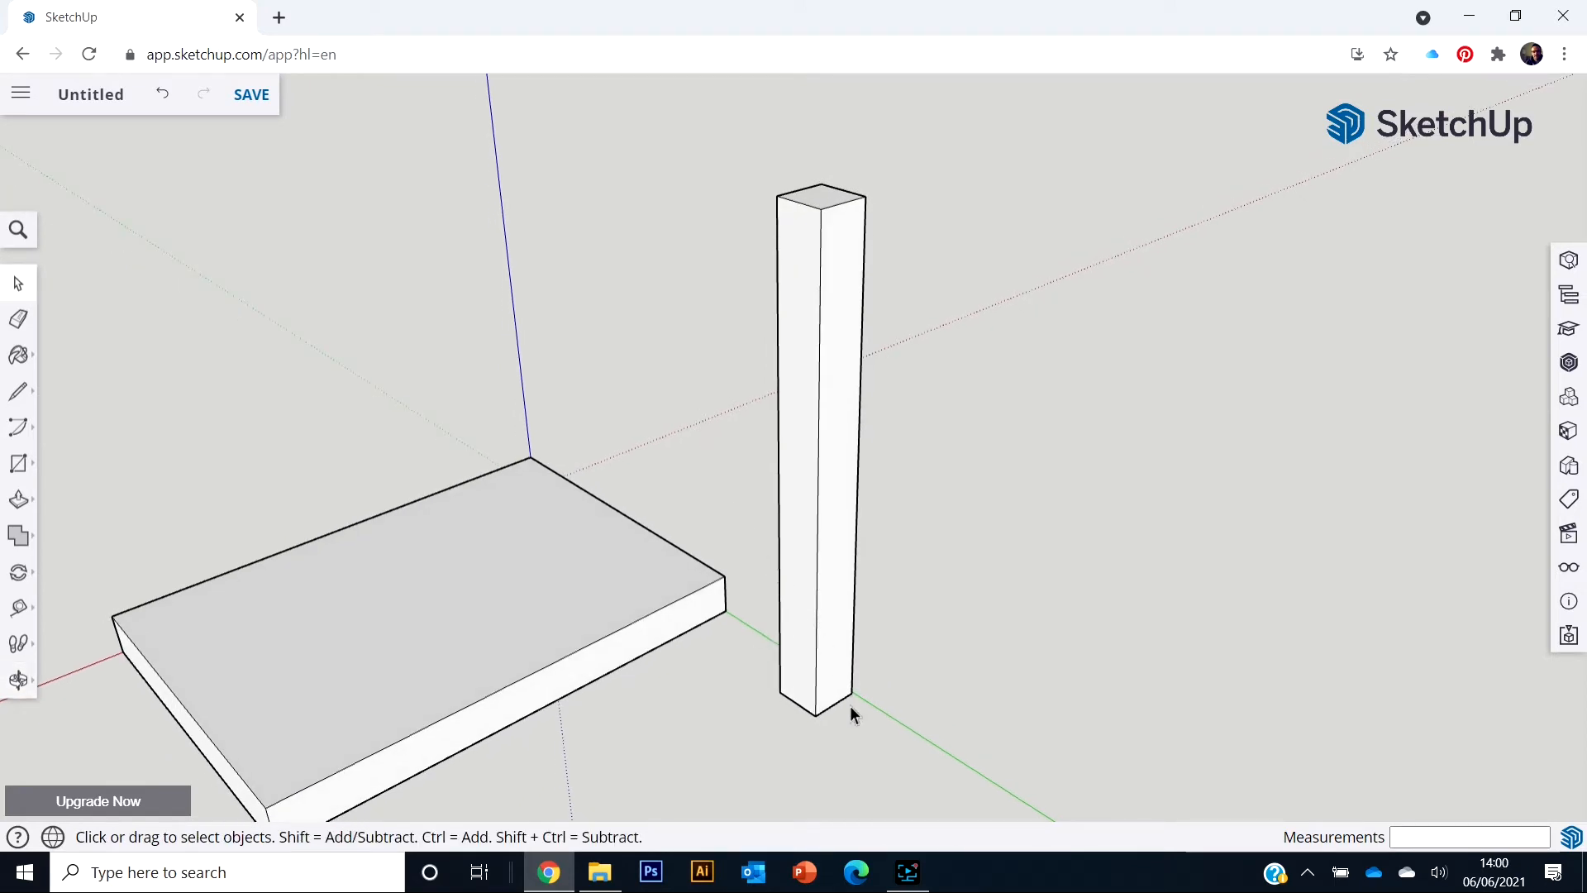
middle_drag(829, 726, 815, 584)
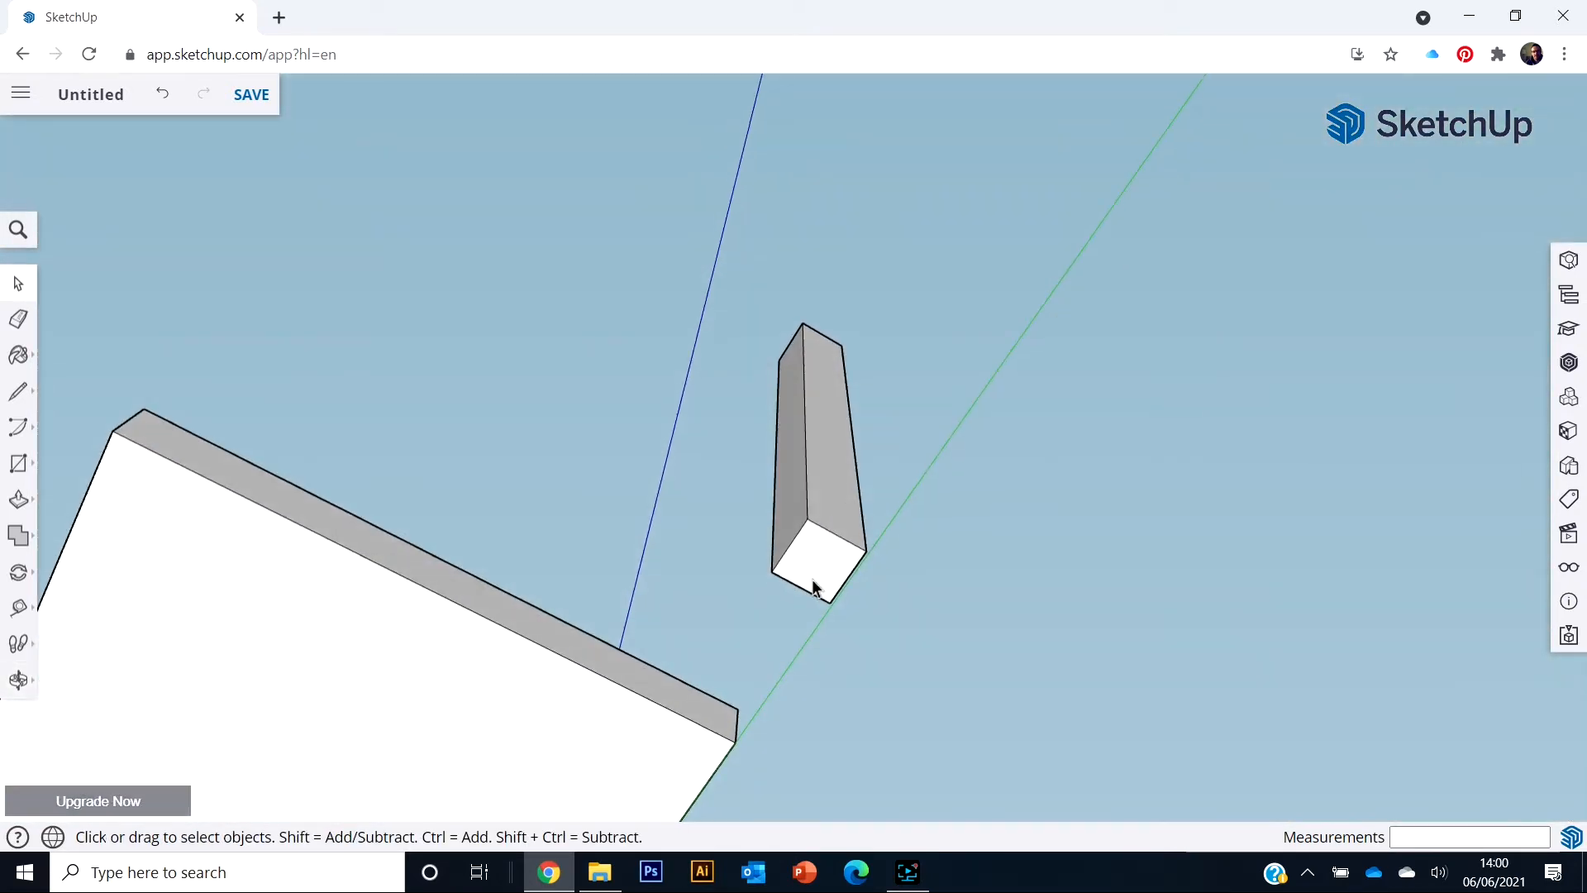
scroll(826, 579, up, 2)
scroll(843, 562, up, 2)
middle_drag(995, 572, 884, 641)
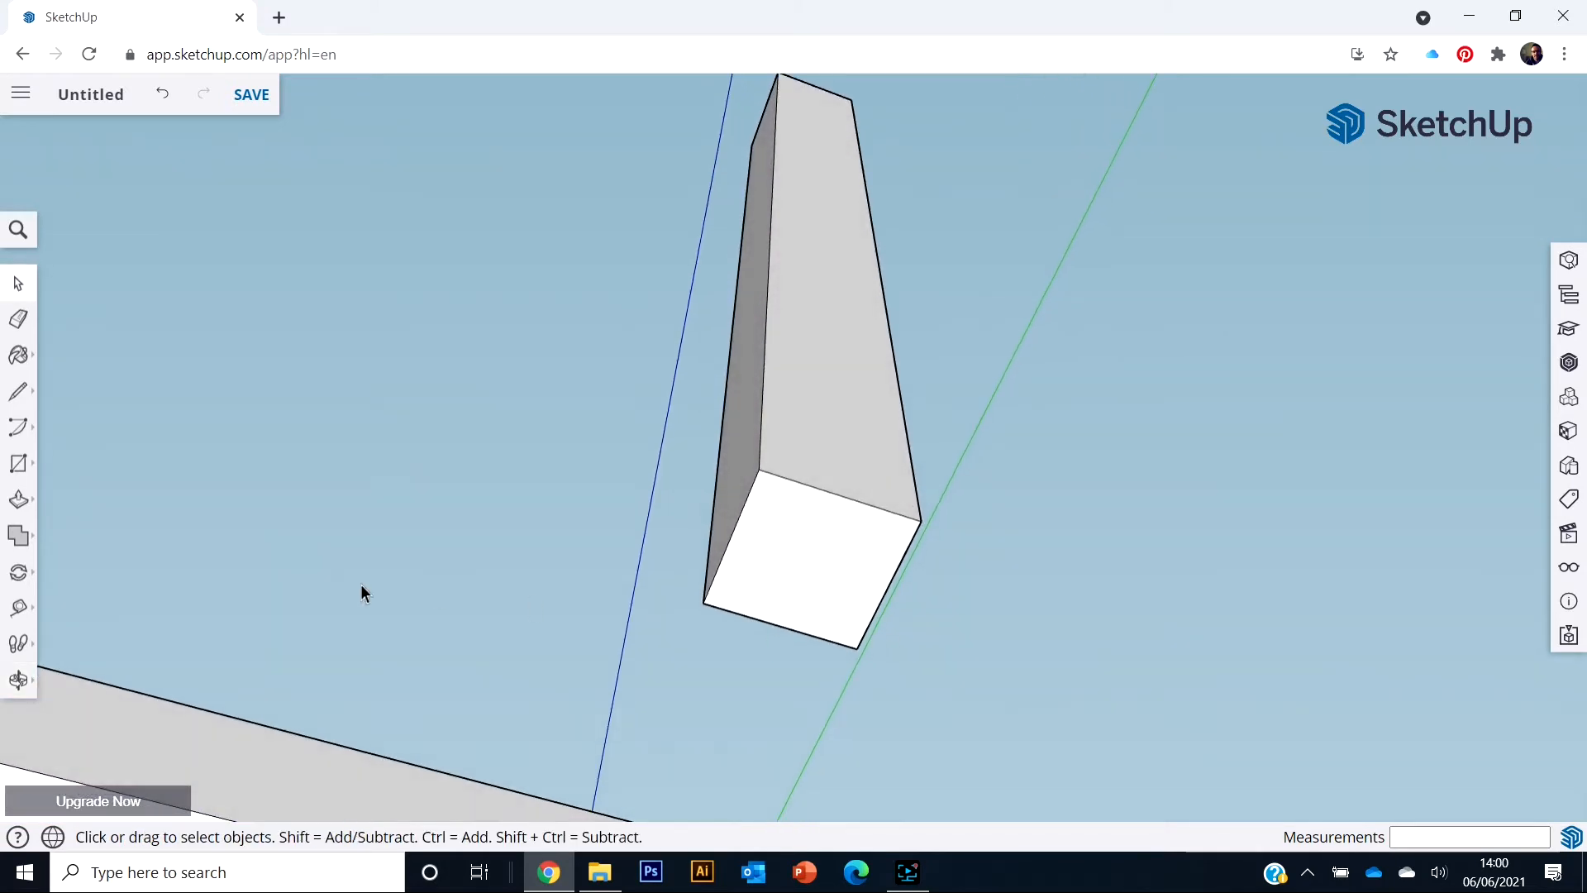
click(23, 504)
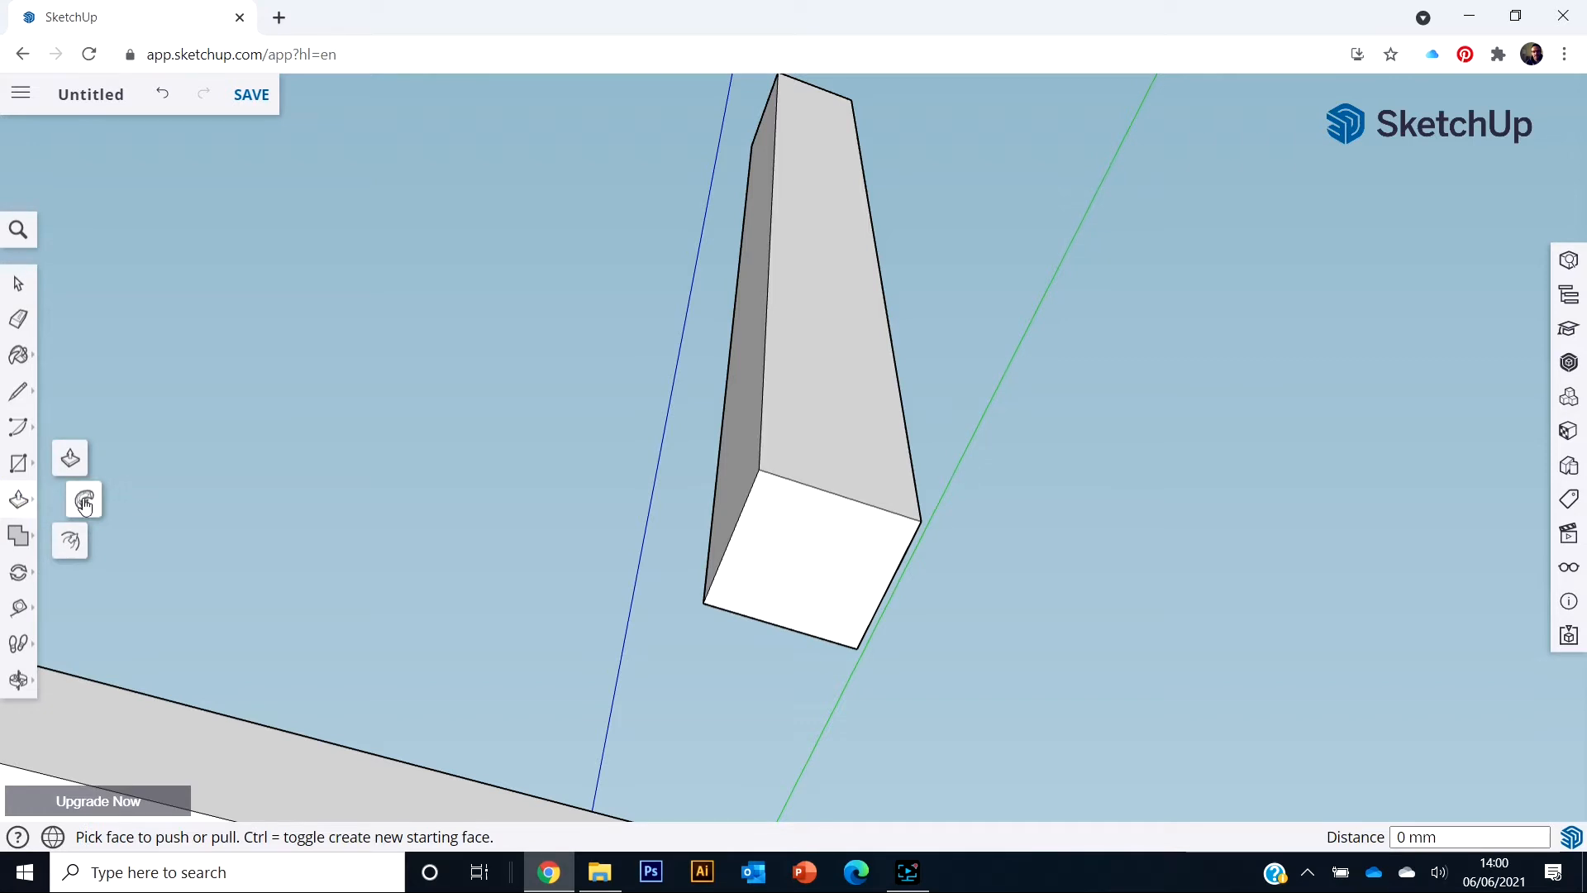
click(70, 543)
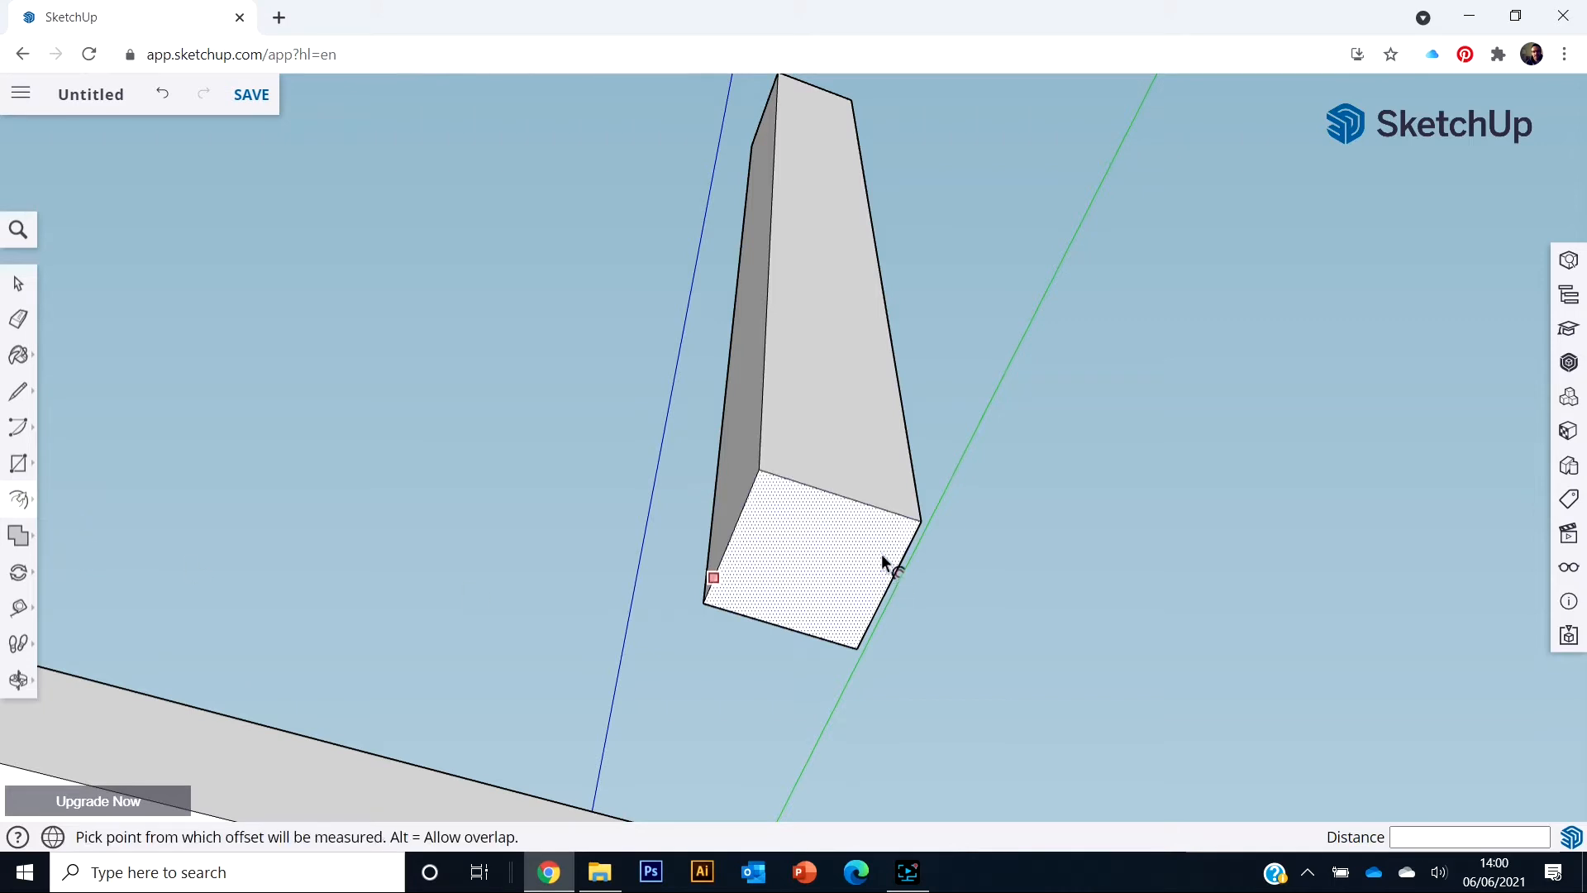
click(793, 489)
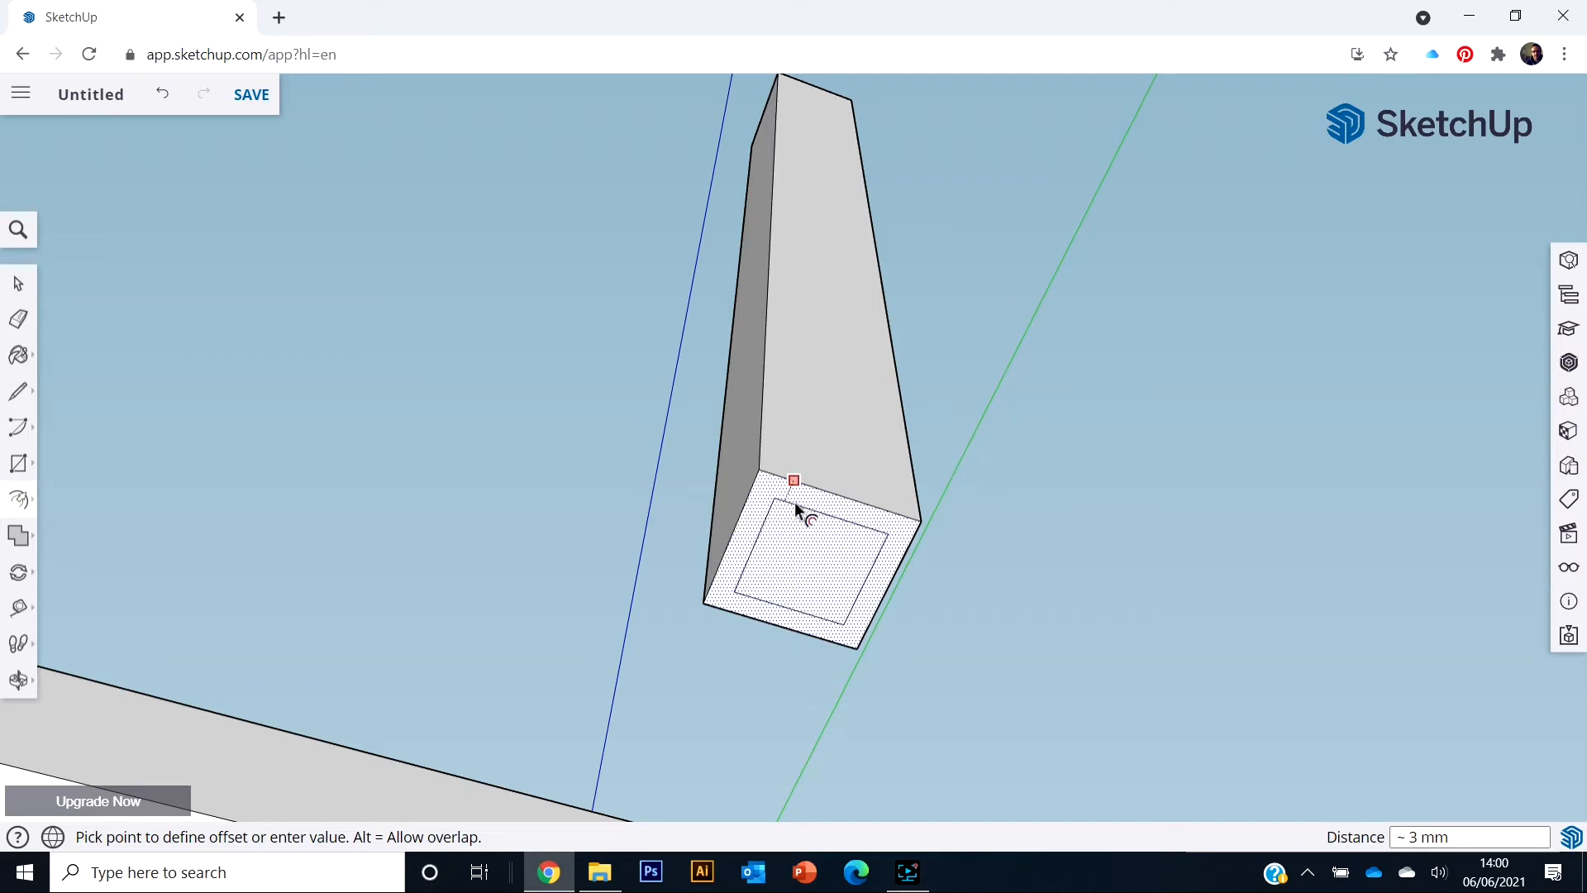
click(795, 503)
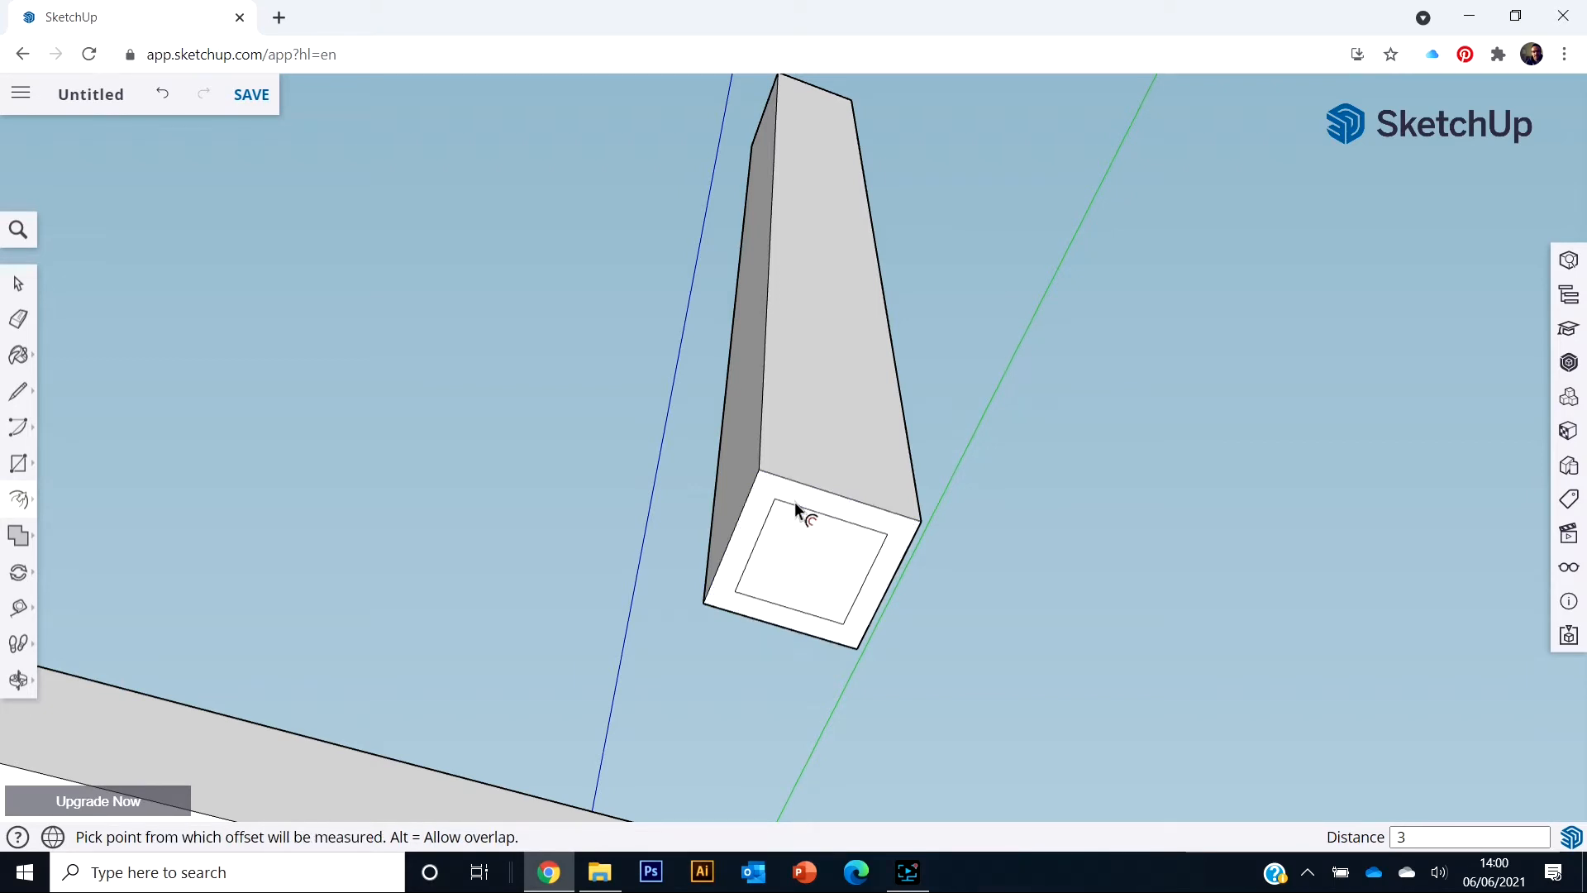
Push/Pull the inner square on the post's bottom face outward by 10 mm to form a tenon
click(19, 501)
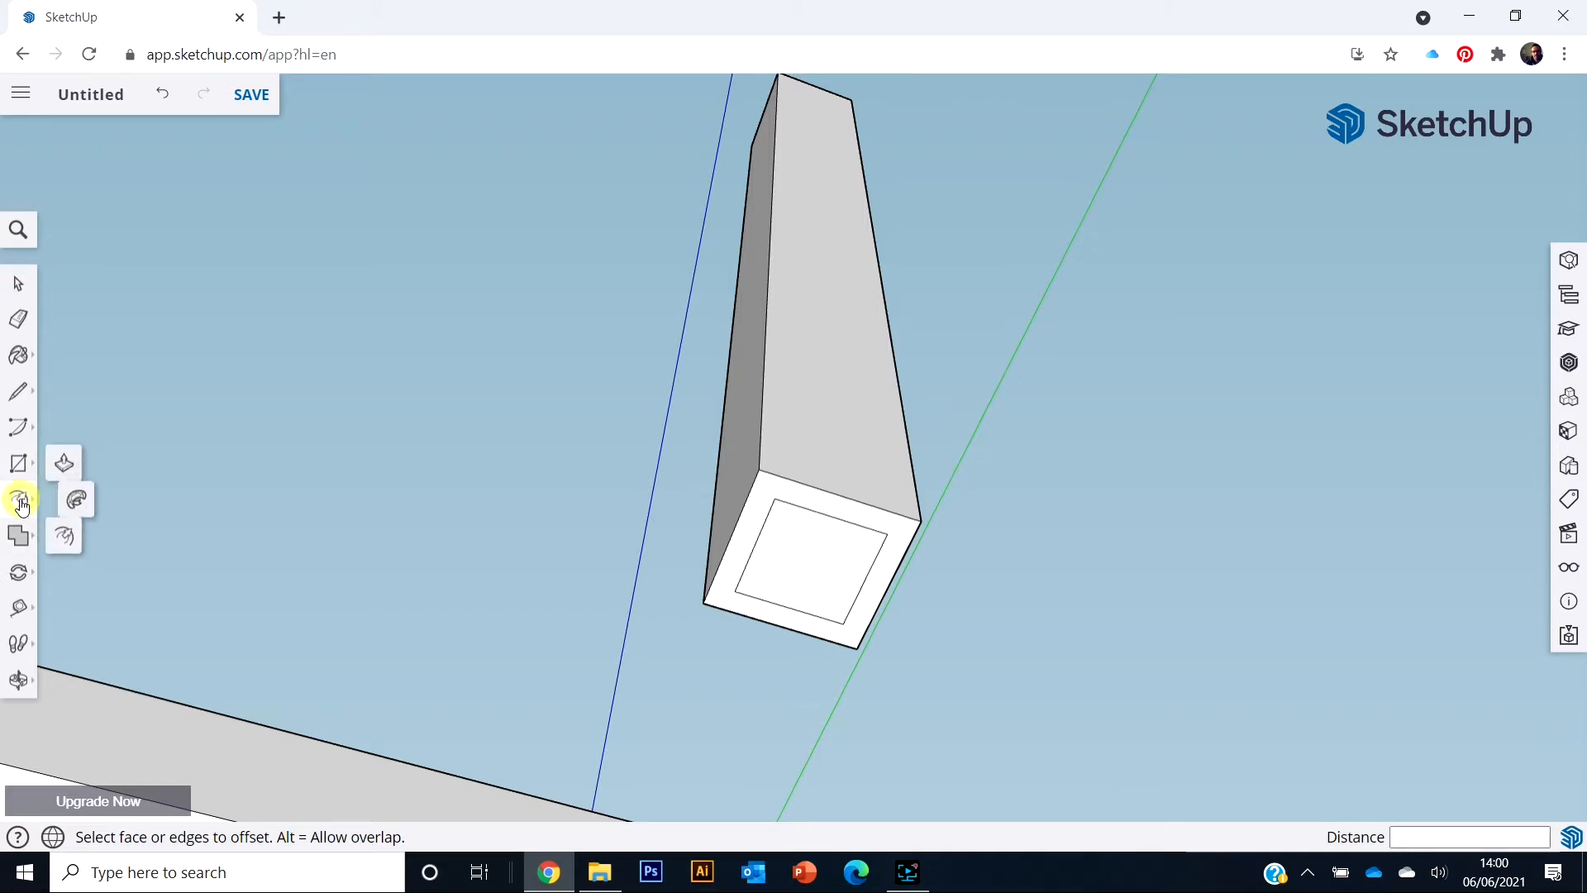
click(71, 461)
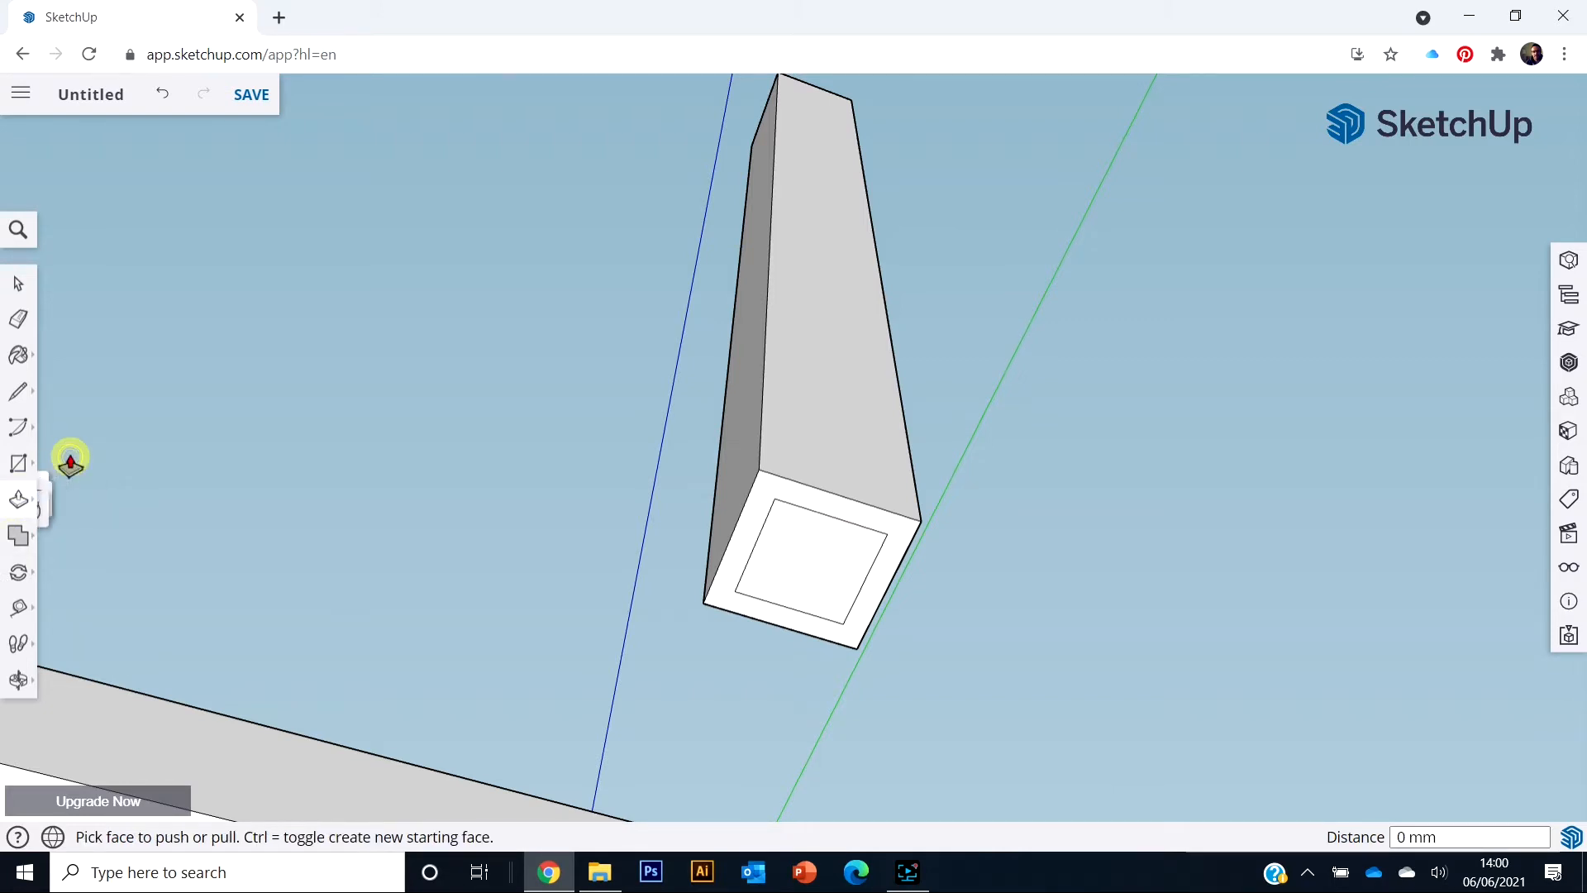
click(820, 567)
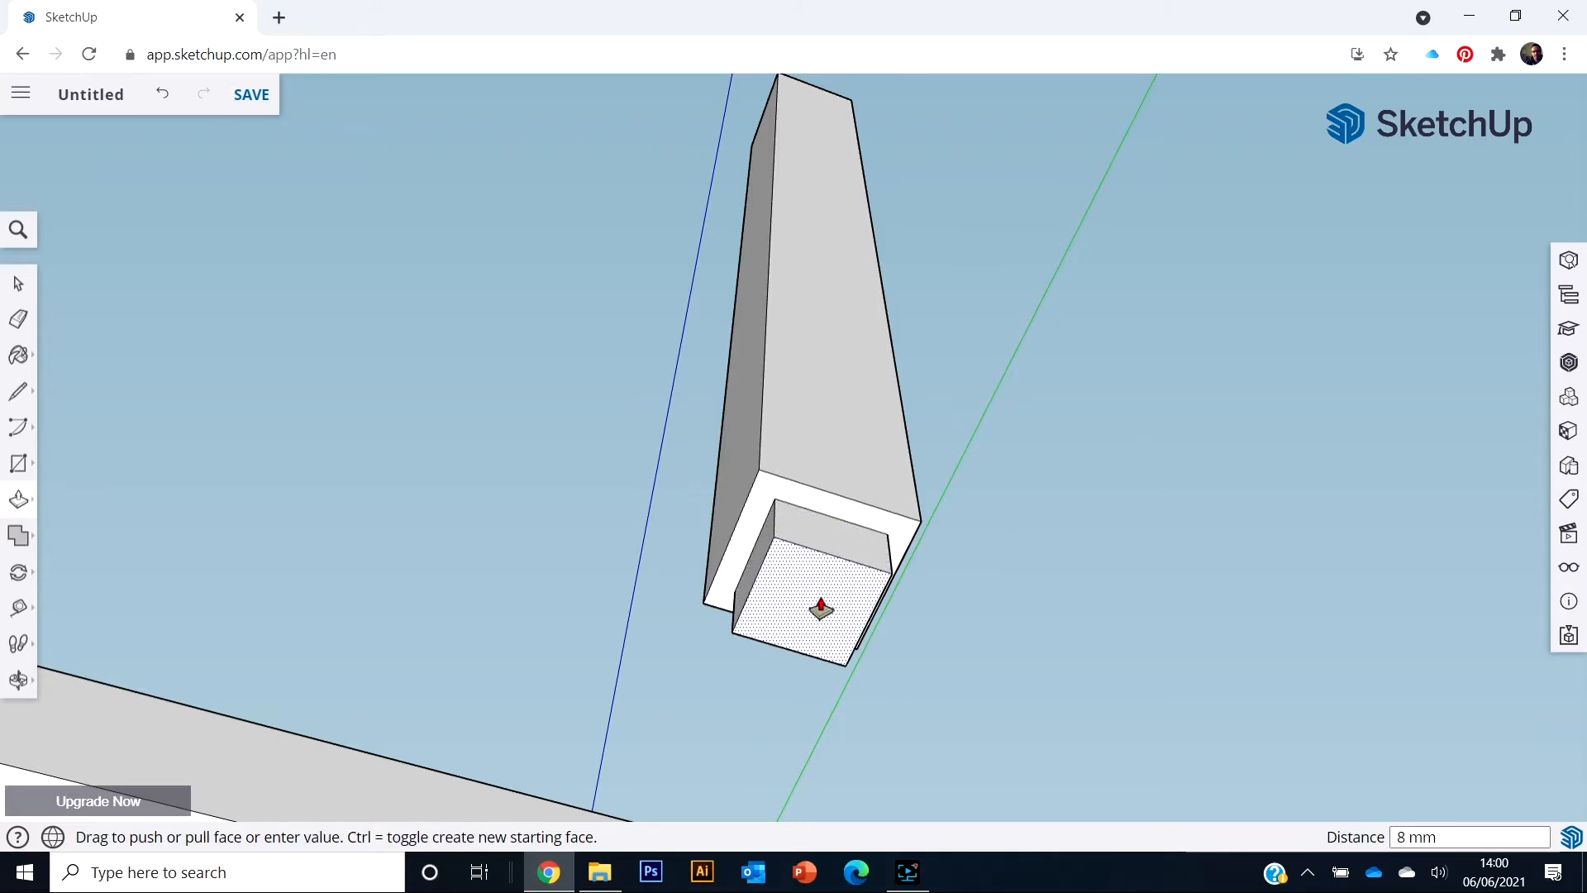
key(Return)
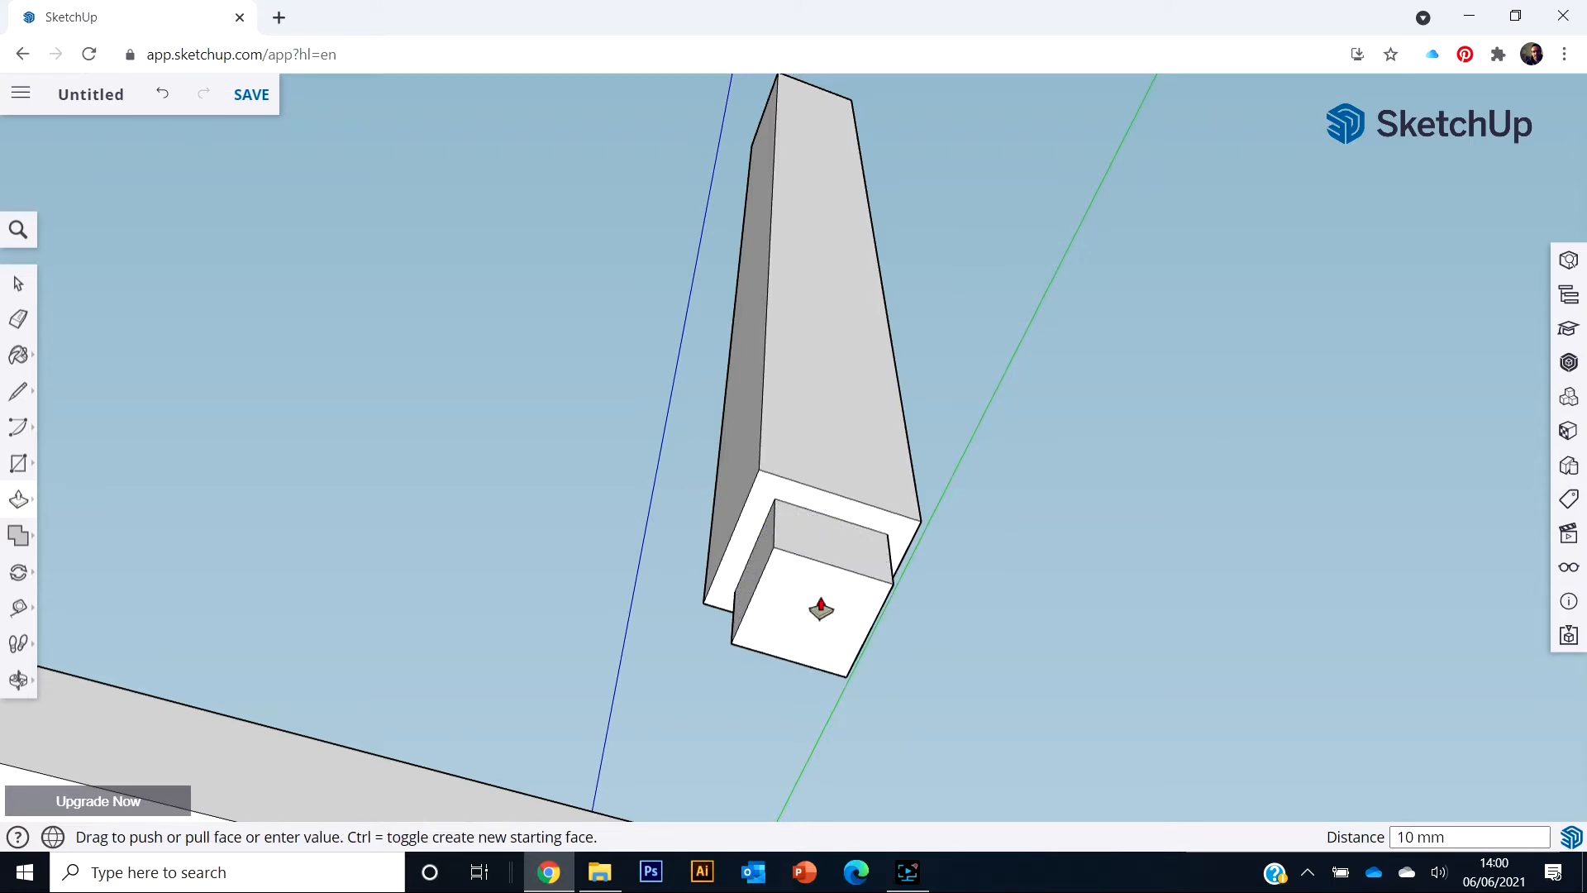
Draw a line across the post's top face between opposite edge midpoints, parallel to the red axis, dividing it in half
middle_drag(897, 567, 1179, 743)
middle_drag(722, 513, 1044, 617)
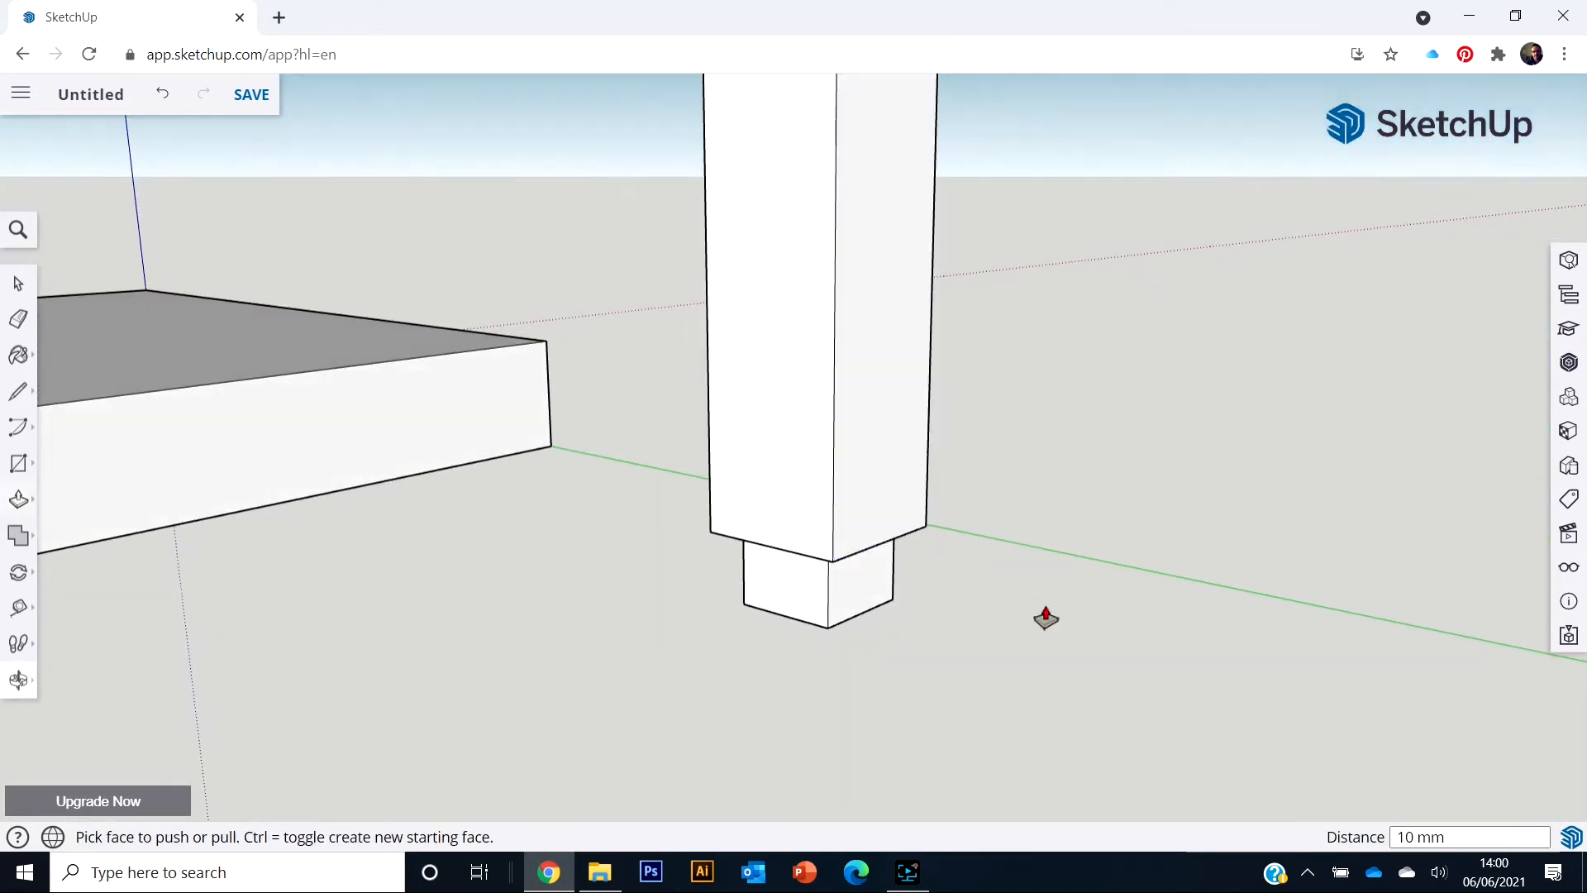
shift+middle_drag(882, 468, 861, 585)
scroll(861, 585, down, 10)
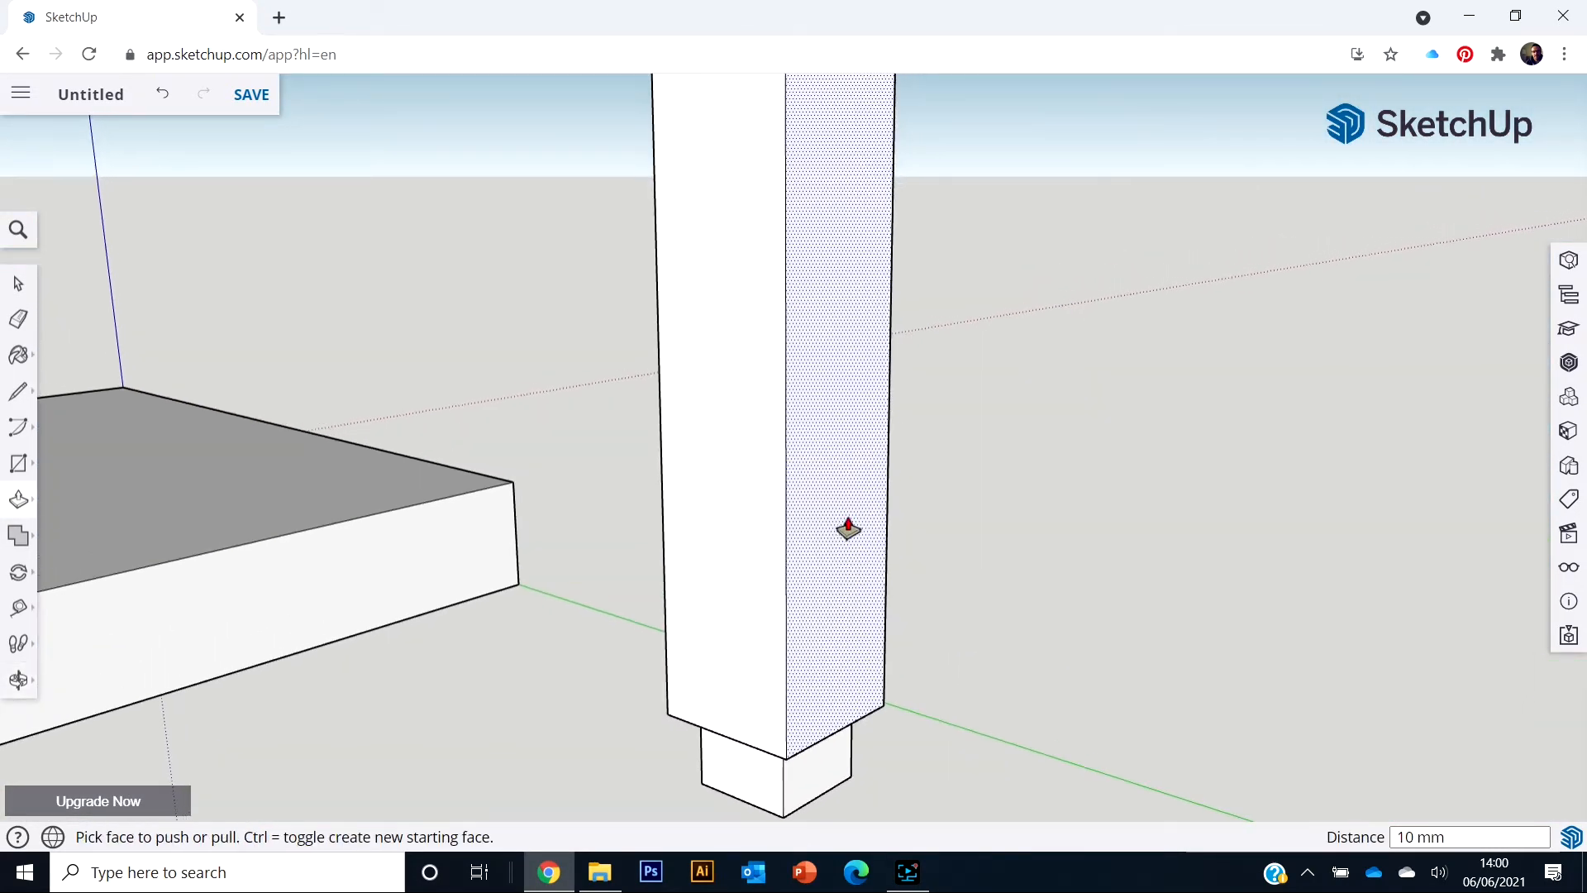
middle_drag(878, 345, 700, 695)
middle_drag(825, 436, 683, 455)
scroll(636, 347, up, 5)
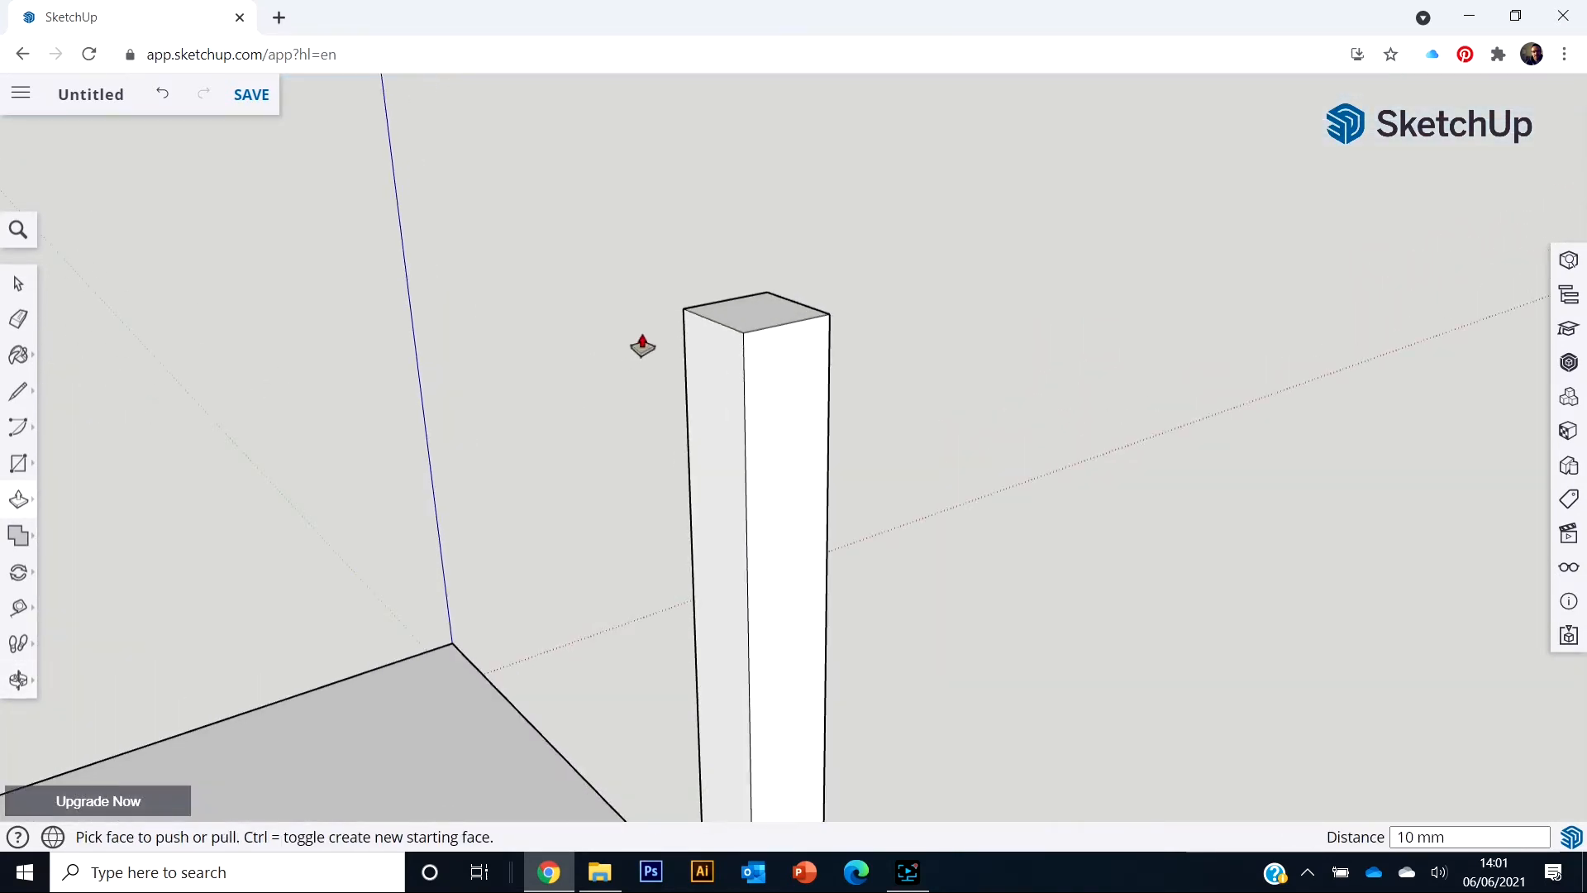
scroll(880, 390, up, 2)
middle_drag(886, 393, 859, 467)
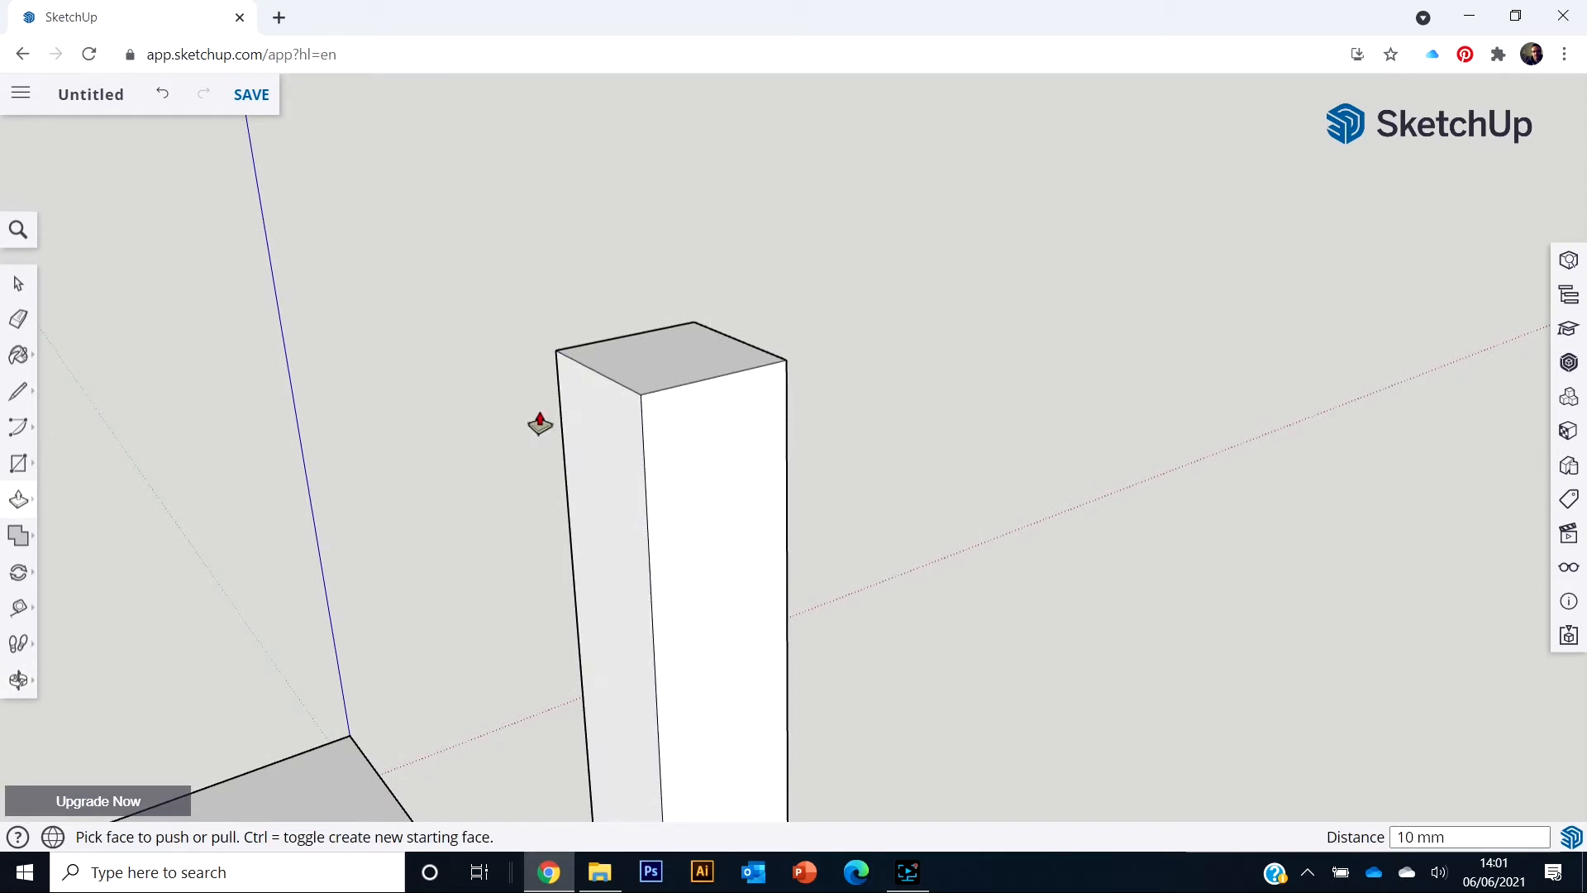
middle_drag(538, 421, 851, 543)
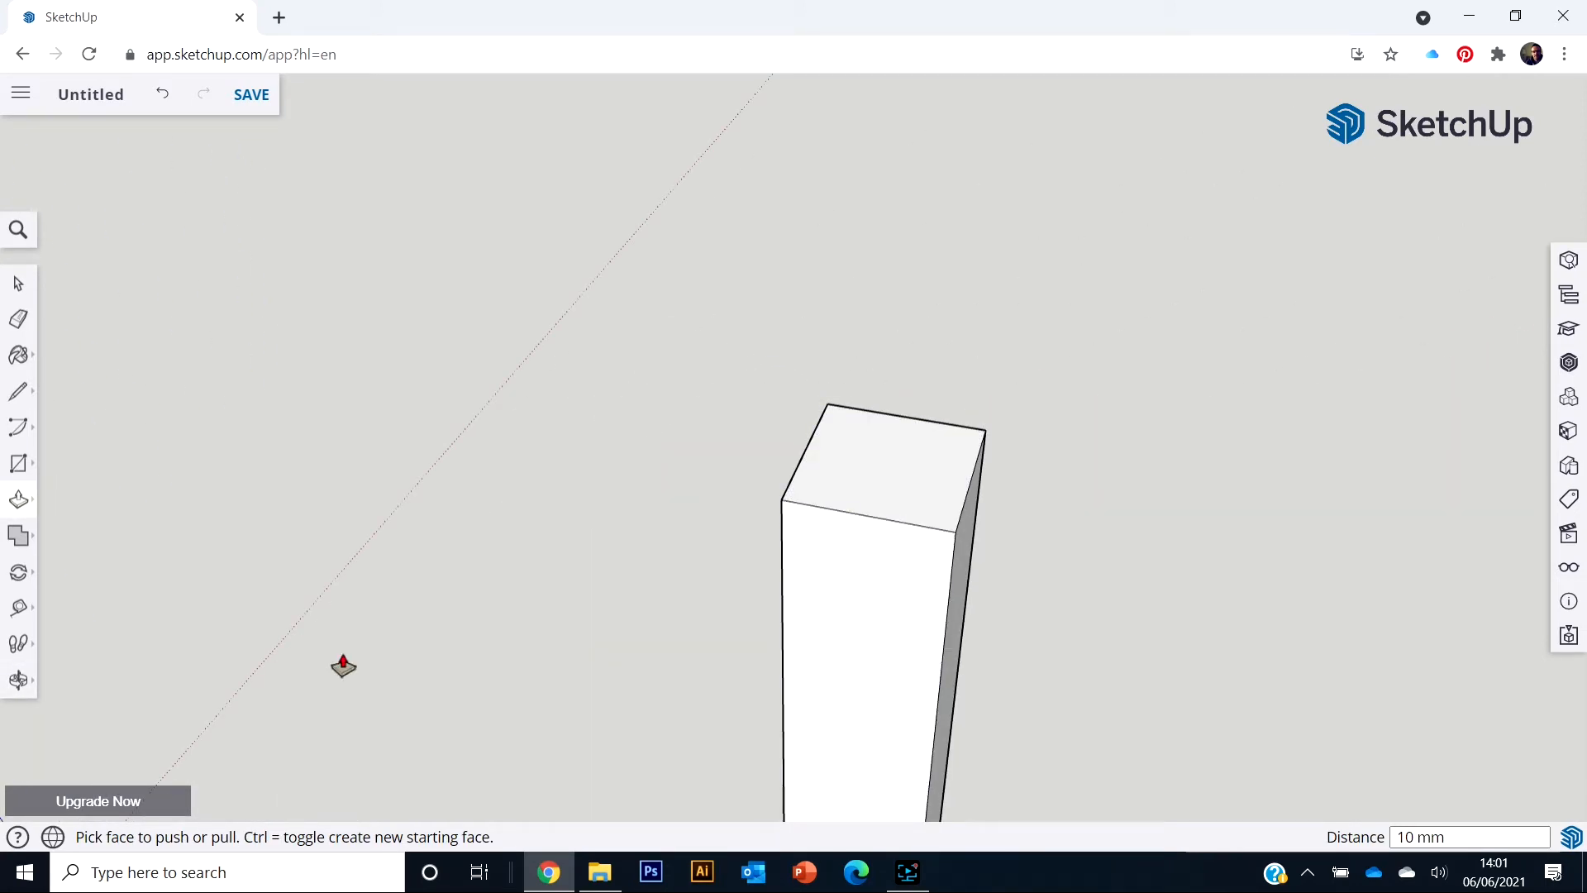
click(17, 399)
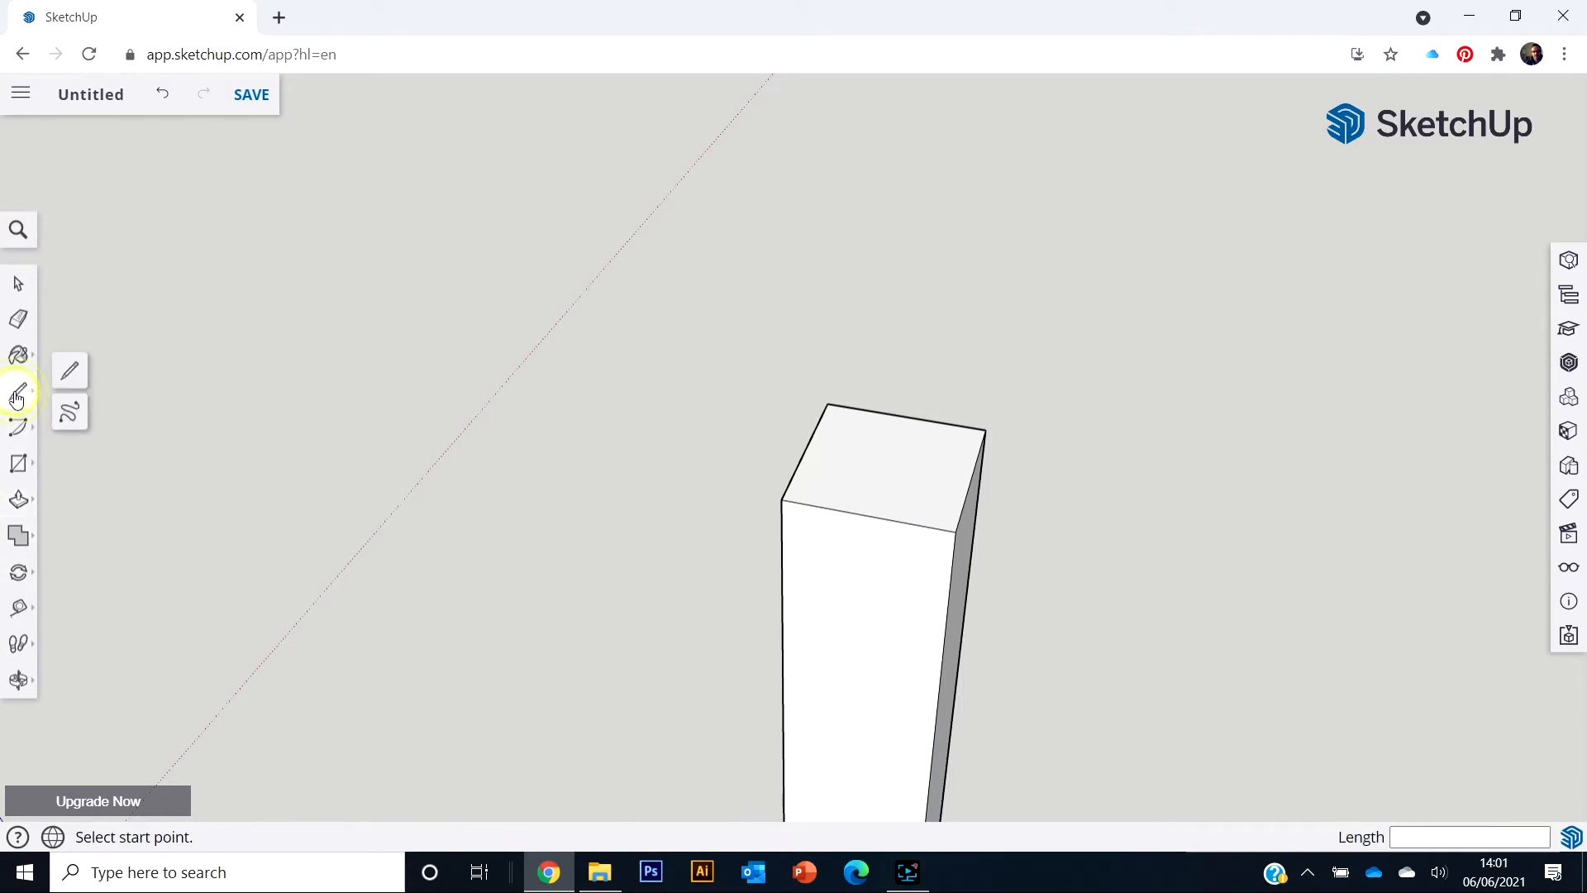
click(905, 415)
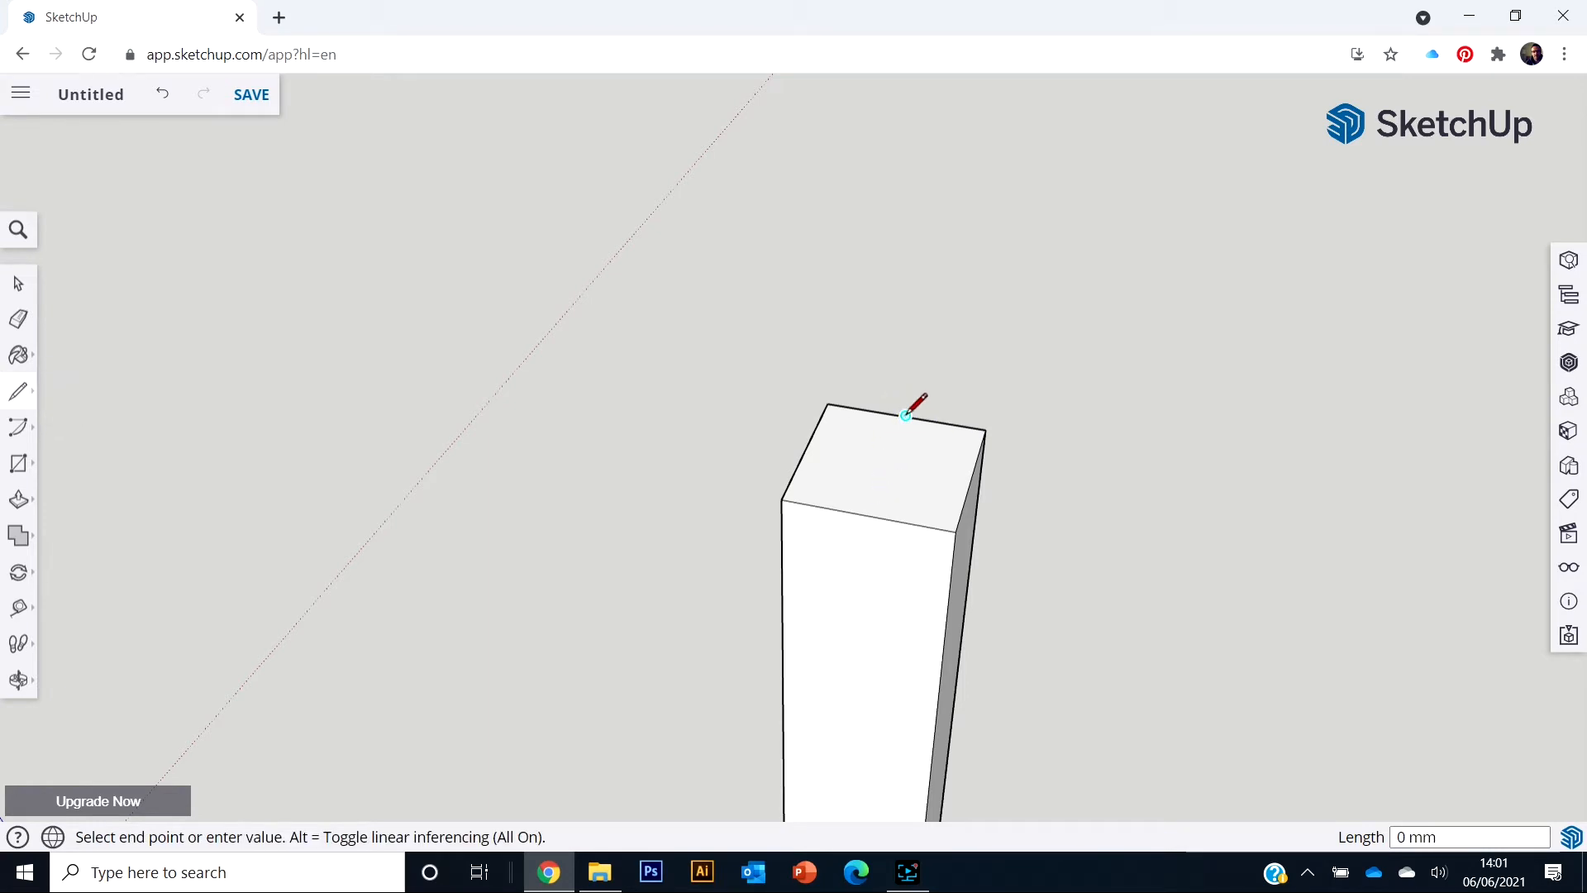
click(866, 514)
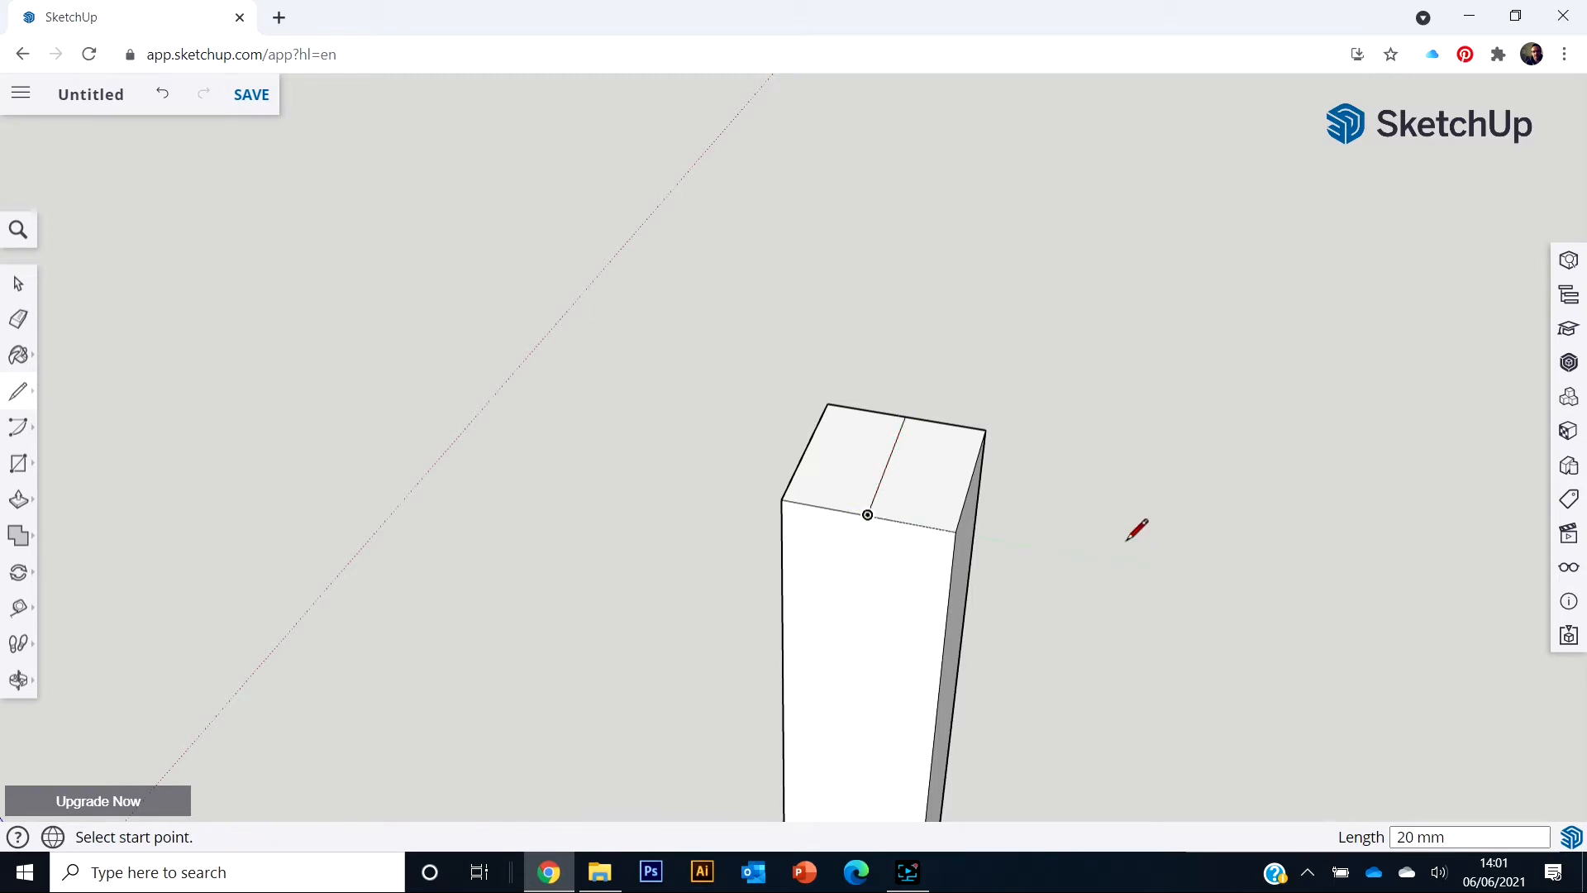
Push/Pull the half of the post's top face farther from the base down by 20 mm to cut a step
middle_drag(1138, 532, 1013, 402)
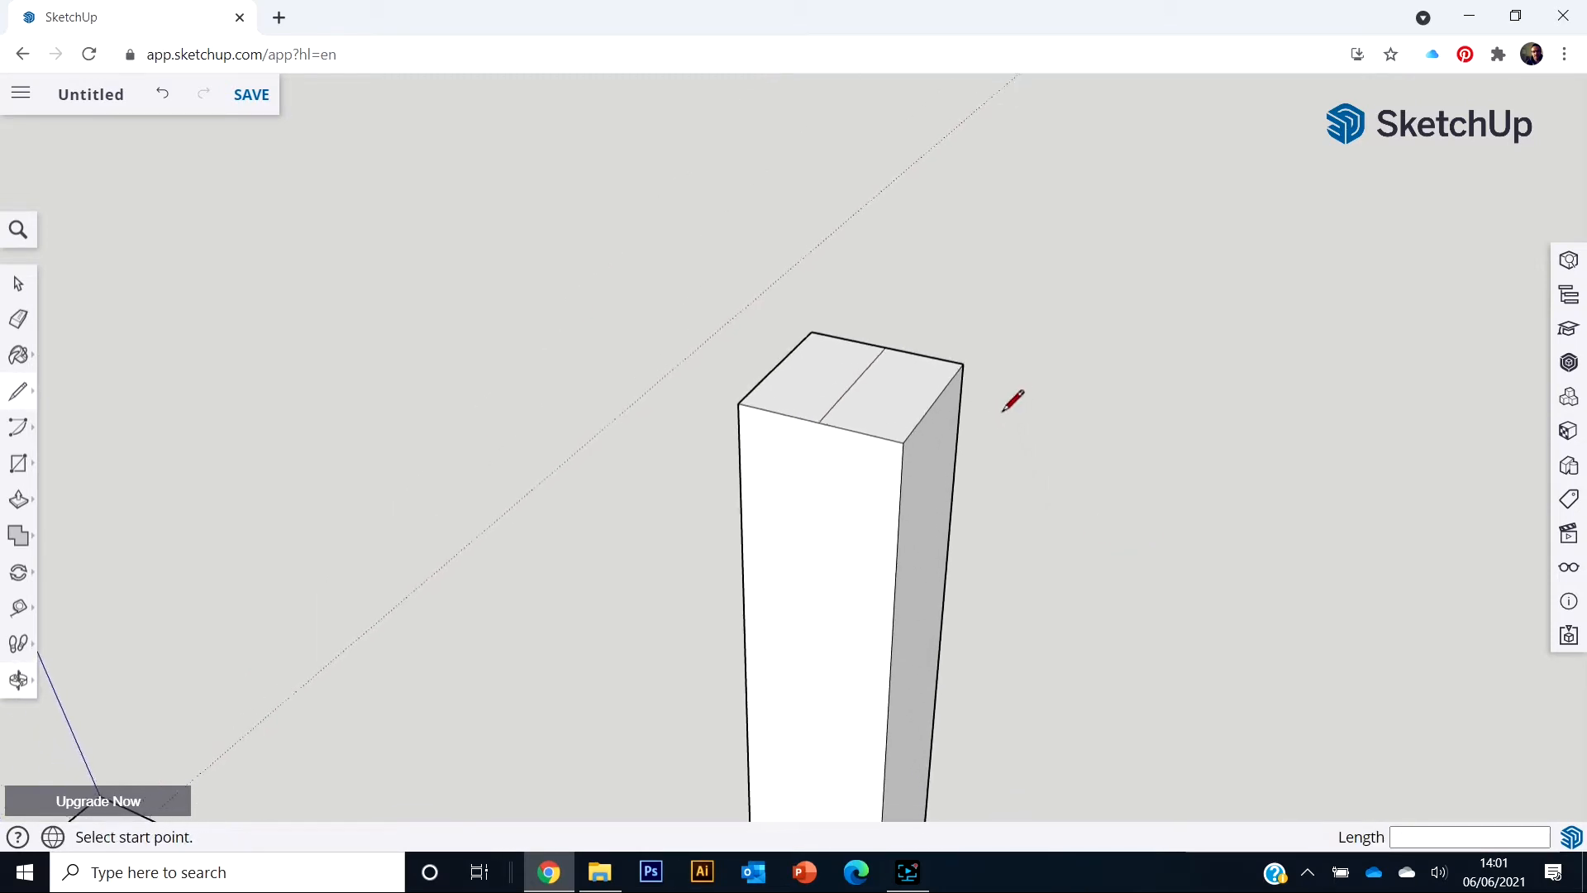
click(20, 502)
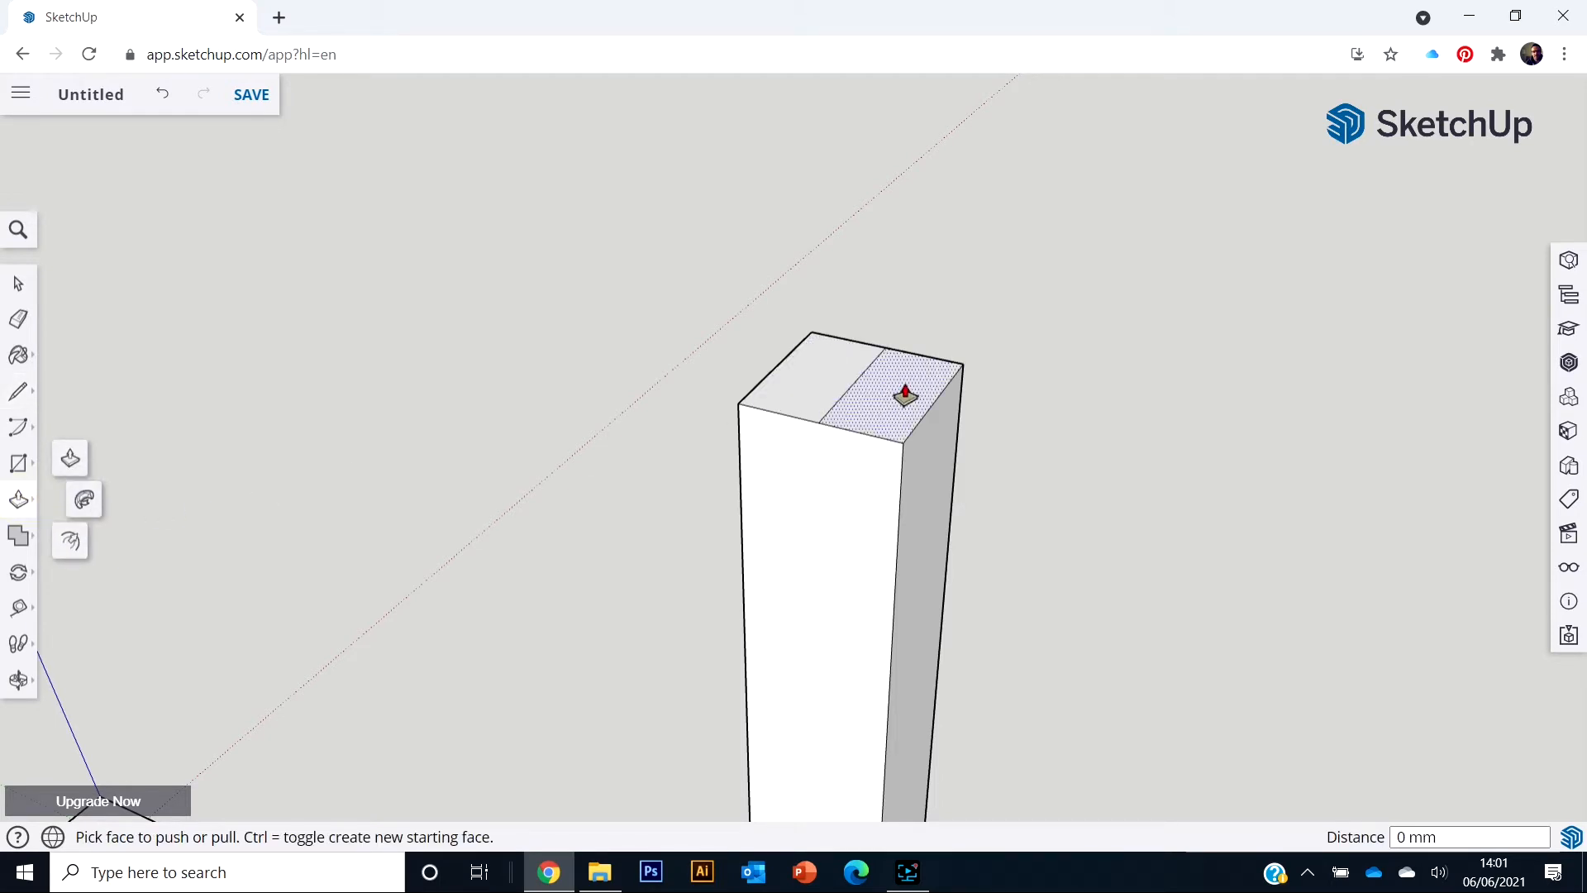
drag(905, 396, 900, 500)
middle_drag(900, 499, 743, 463)
drag(781, 492, 836, 551)
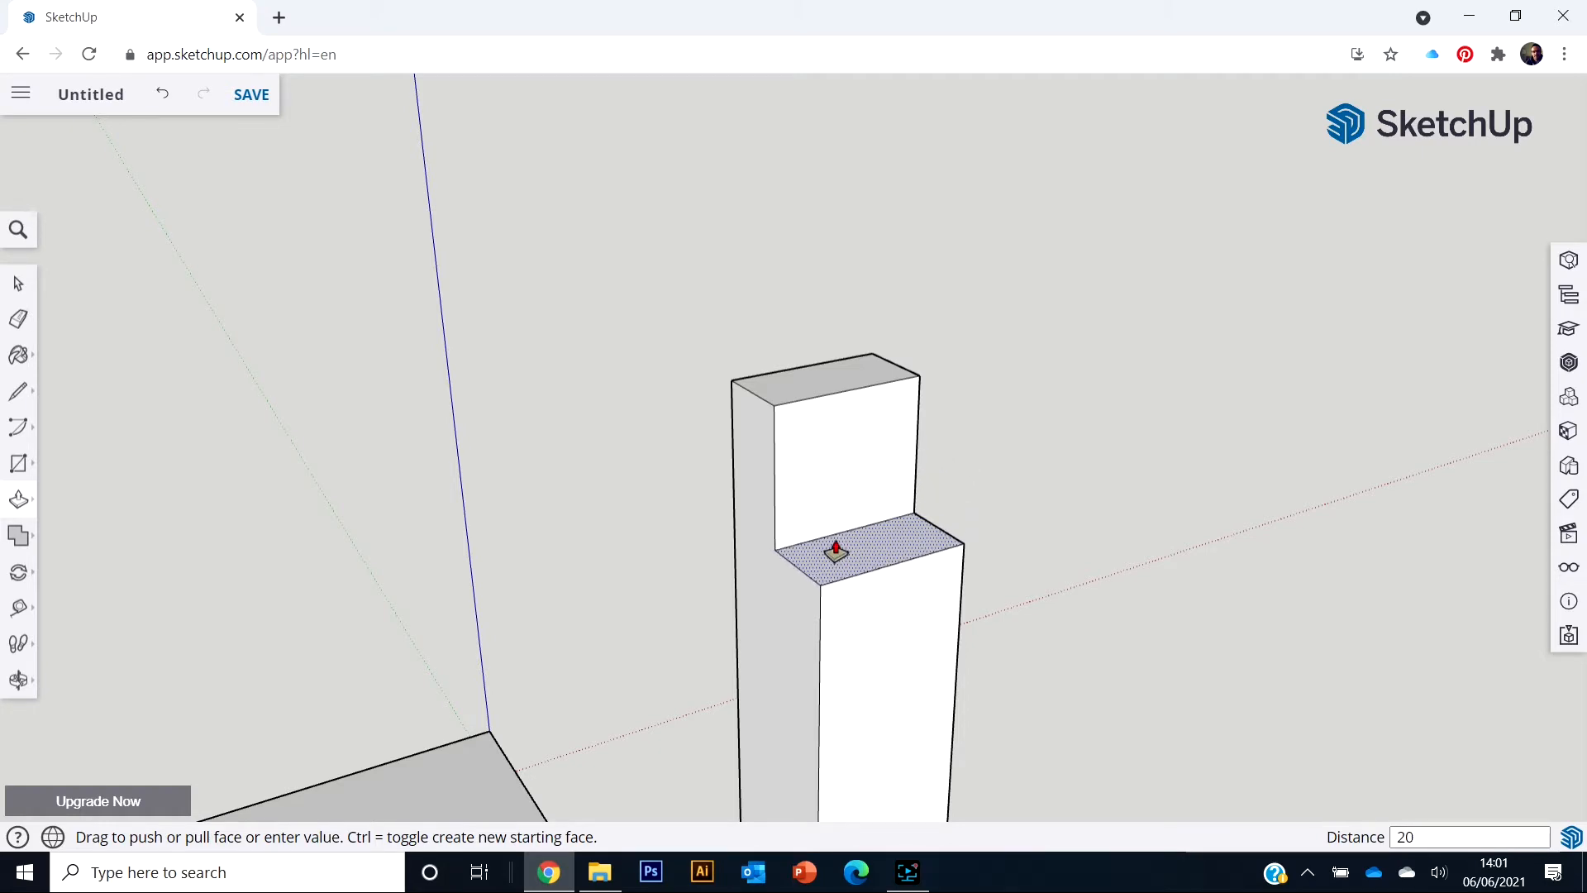
key(Return)
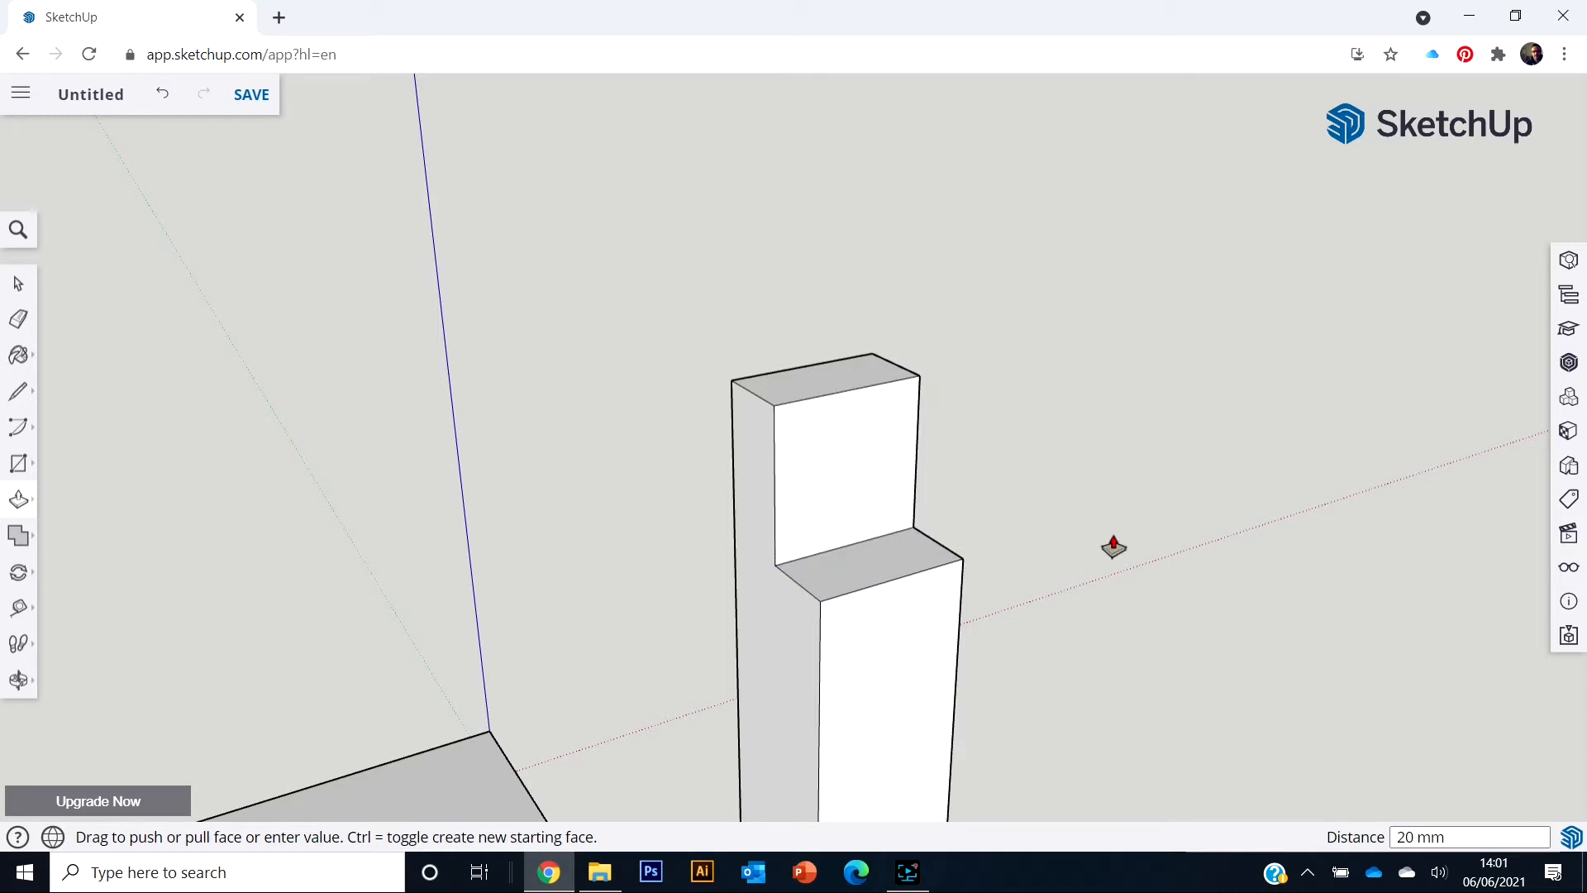
Draw a vertical centre line on the upright face of the stepped cut, from its upper edge midpoint to its lower edge midpoint
middle_drag(1137, 532, 923, 500)
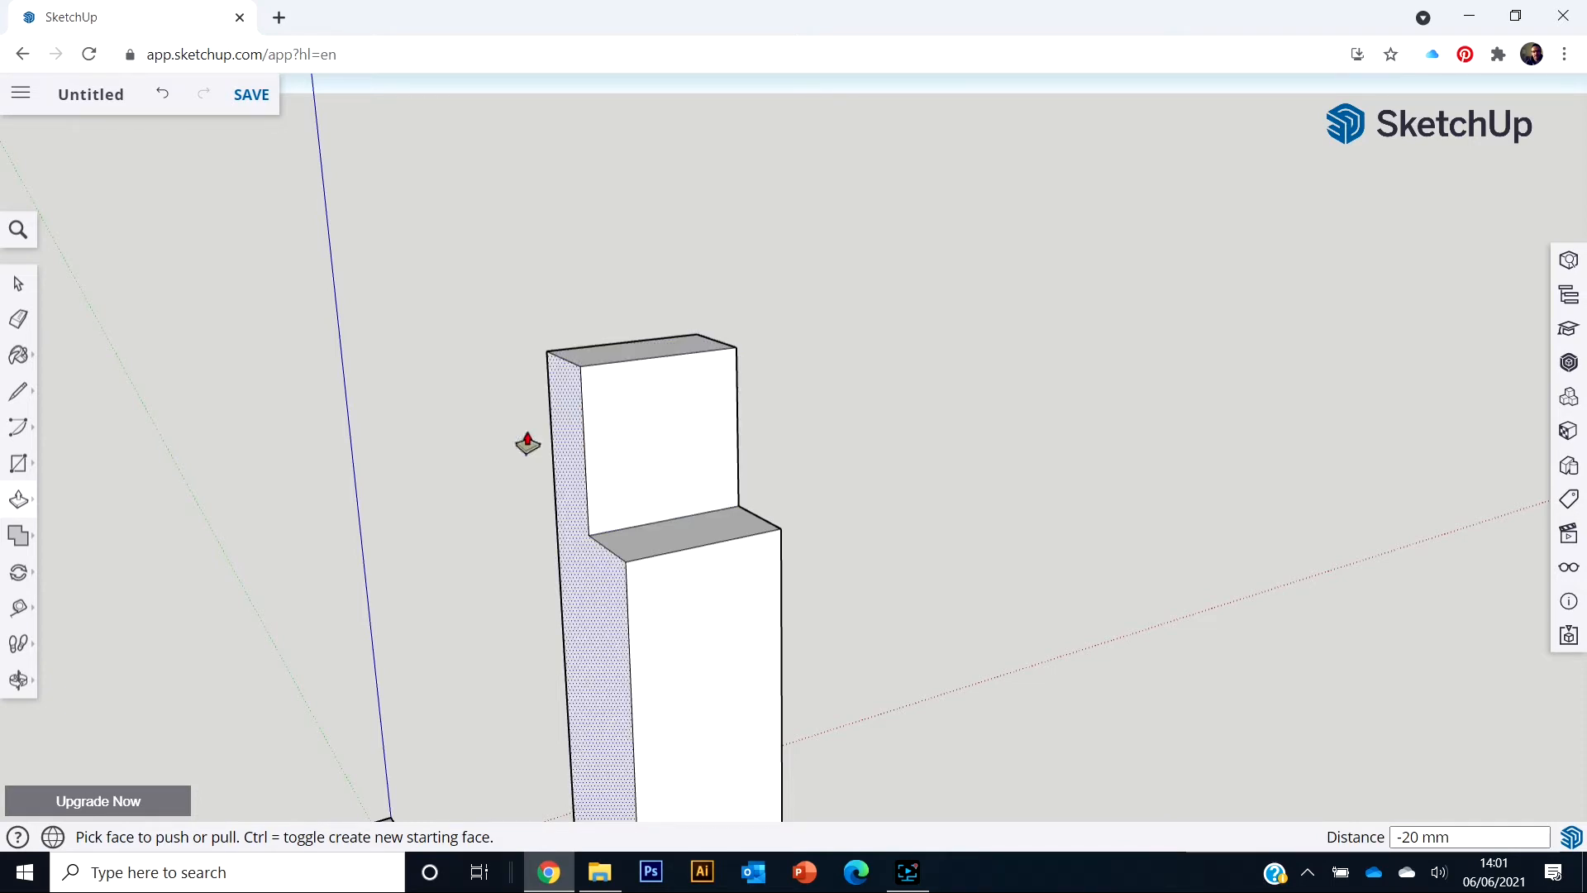
click(16, 400)
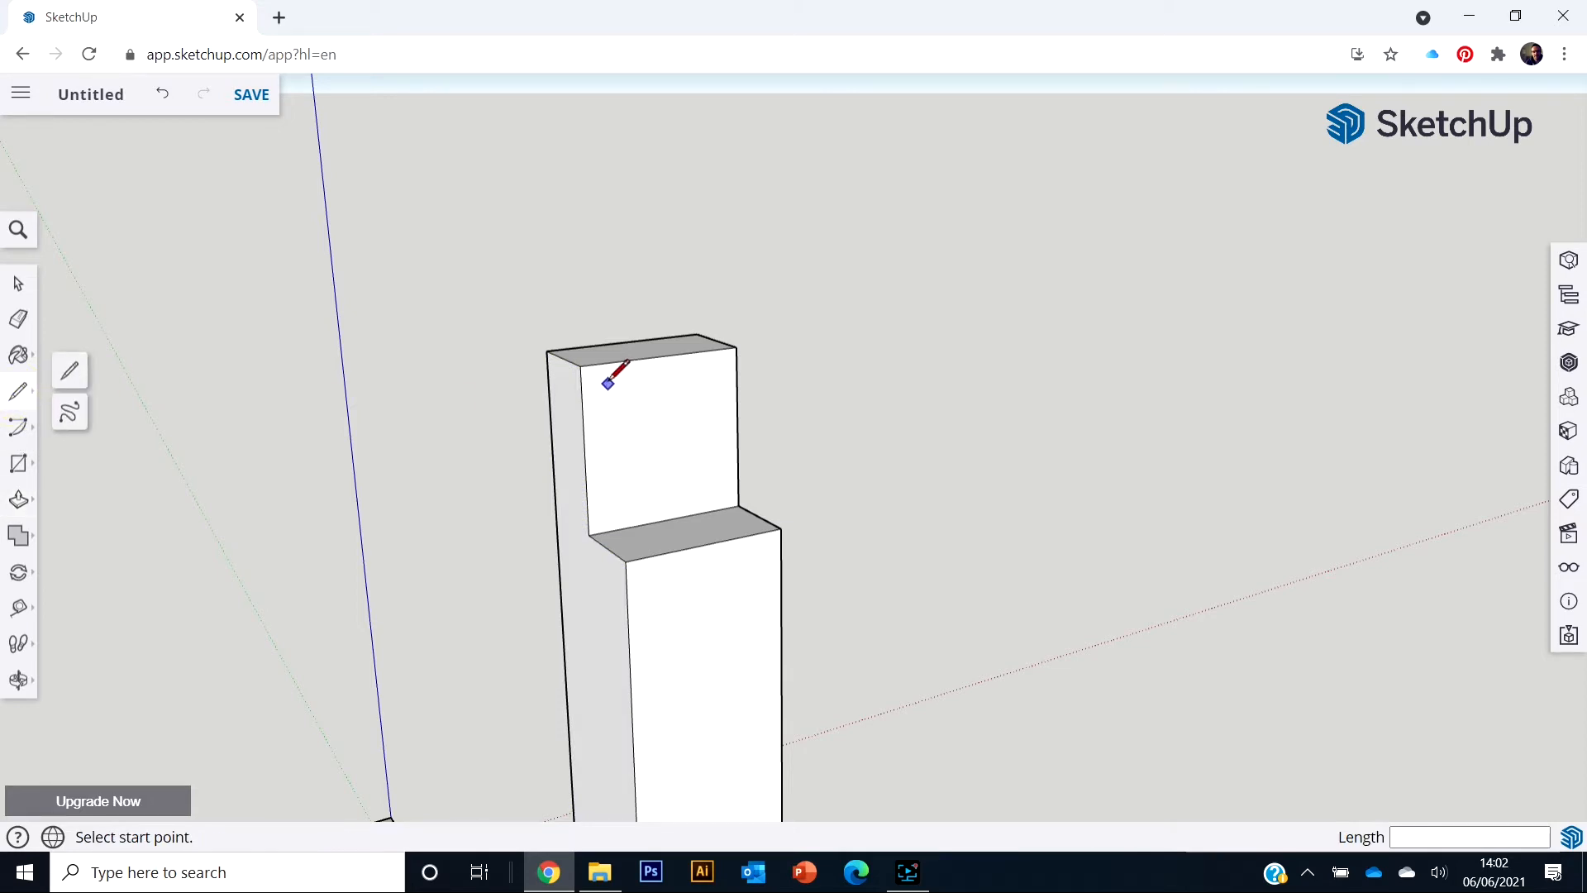
click(661, 355)
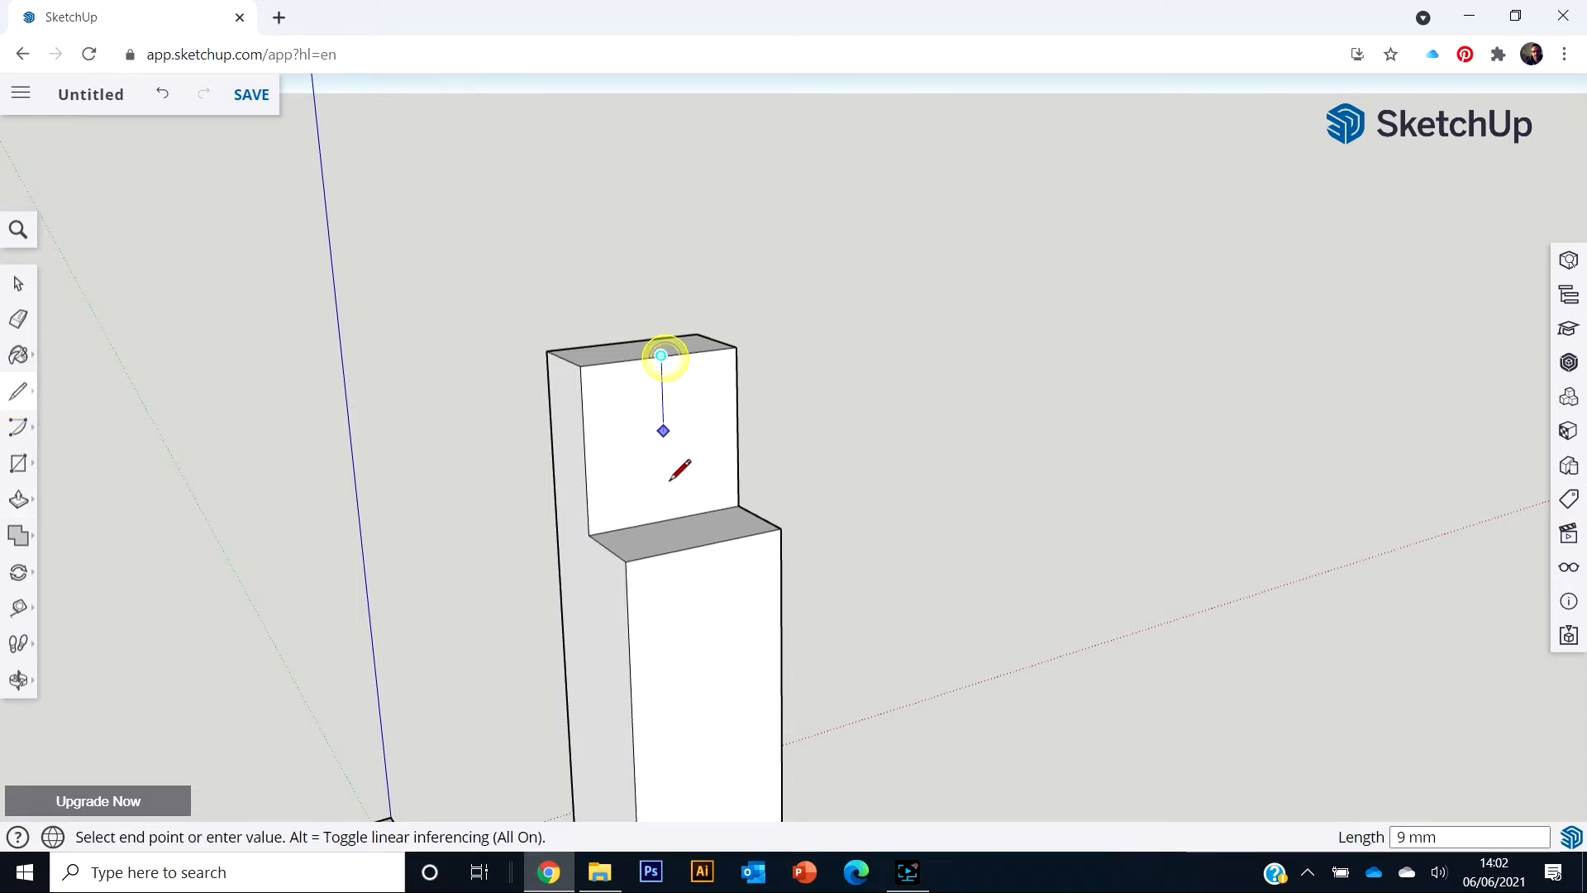
click(665, 519)
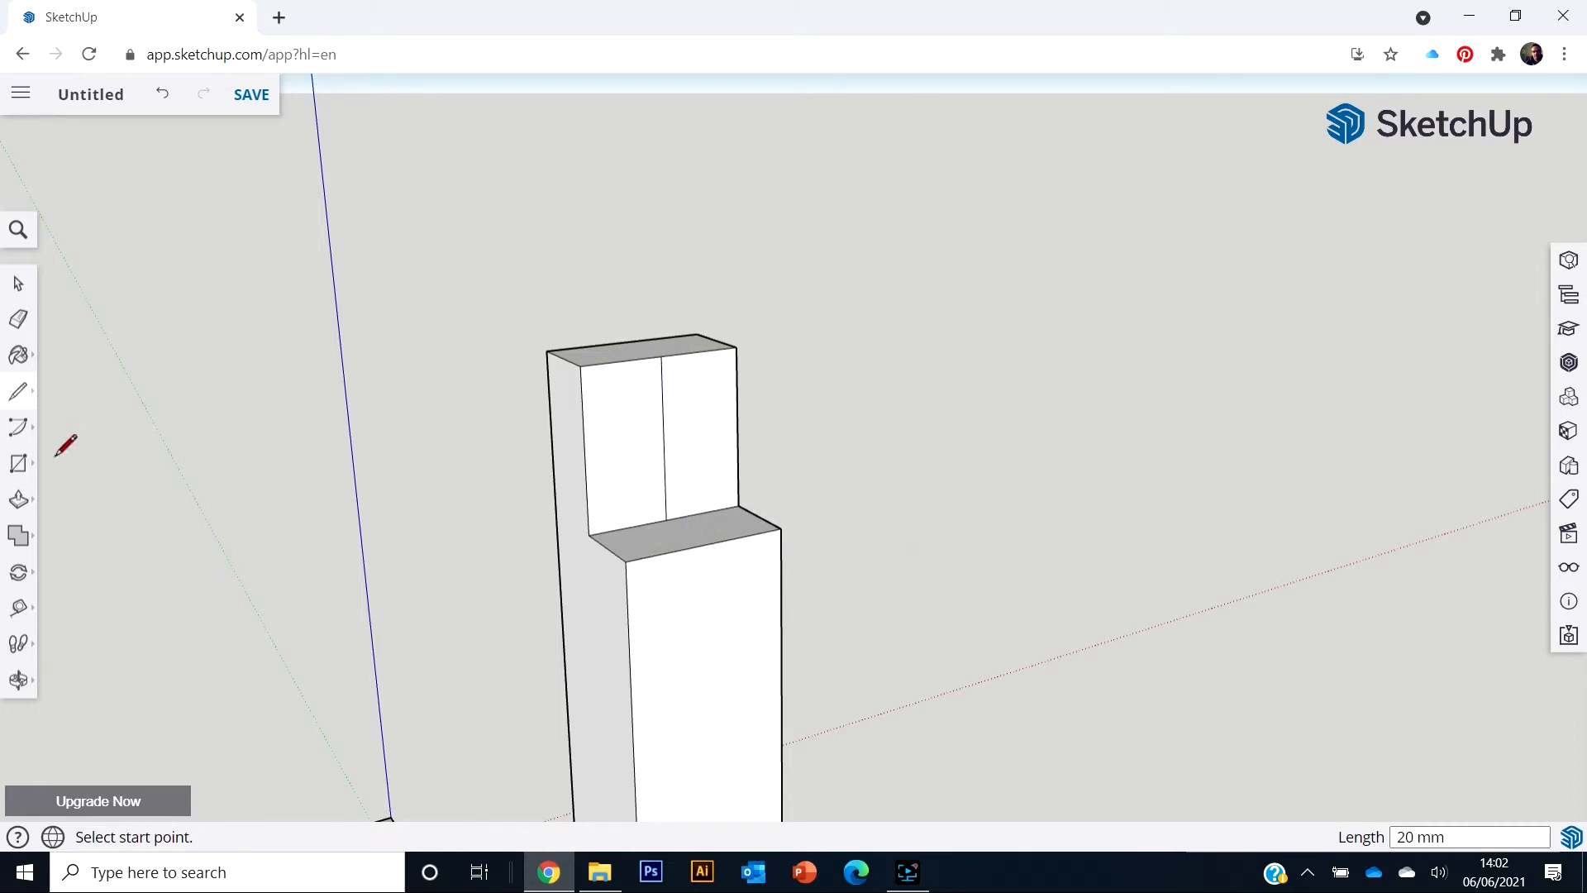
Draw two concentric circles of 3 mm and 10 mm radius, centred on the midpoint of the vertical centre line
click(18, 463)
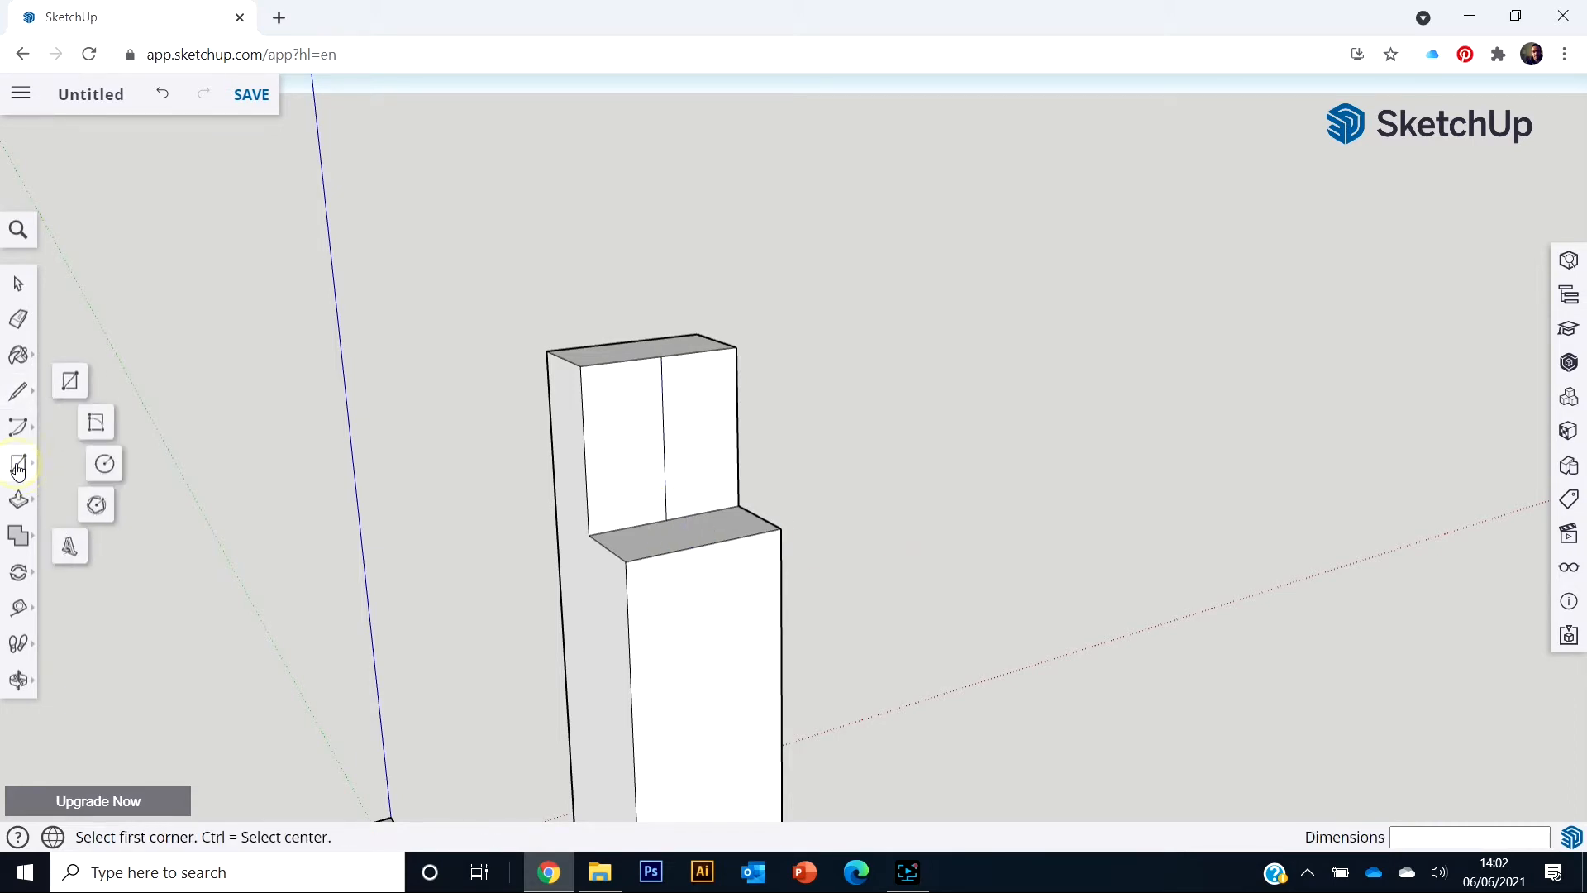
click(104, 465)
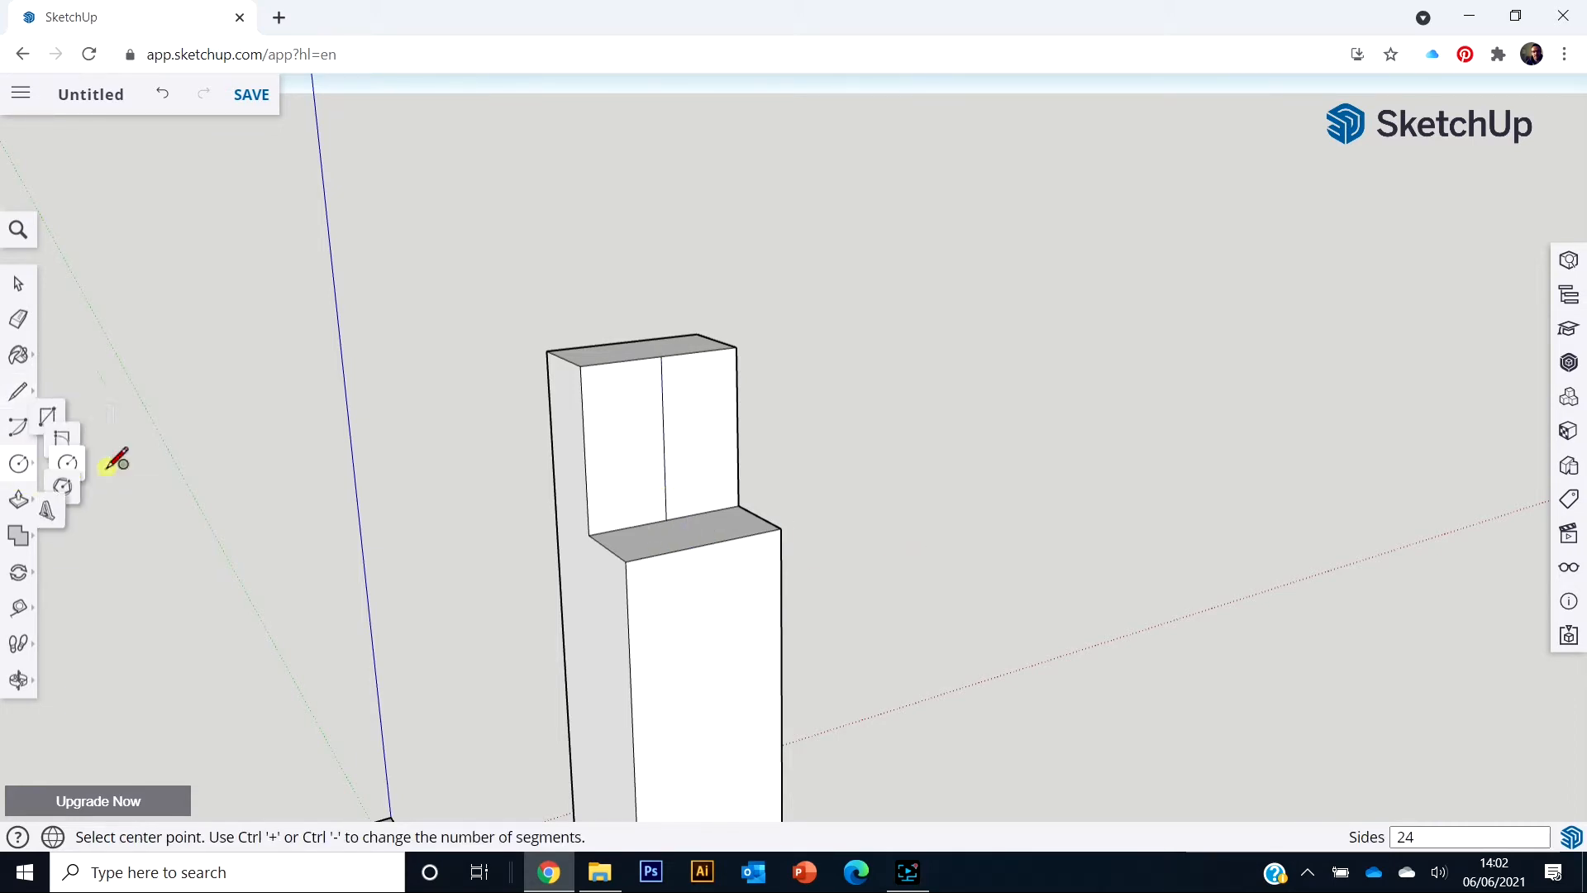
click(664, 438)
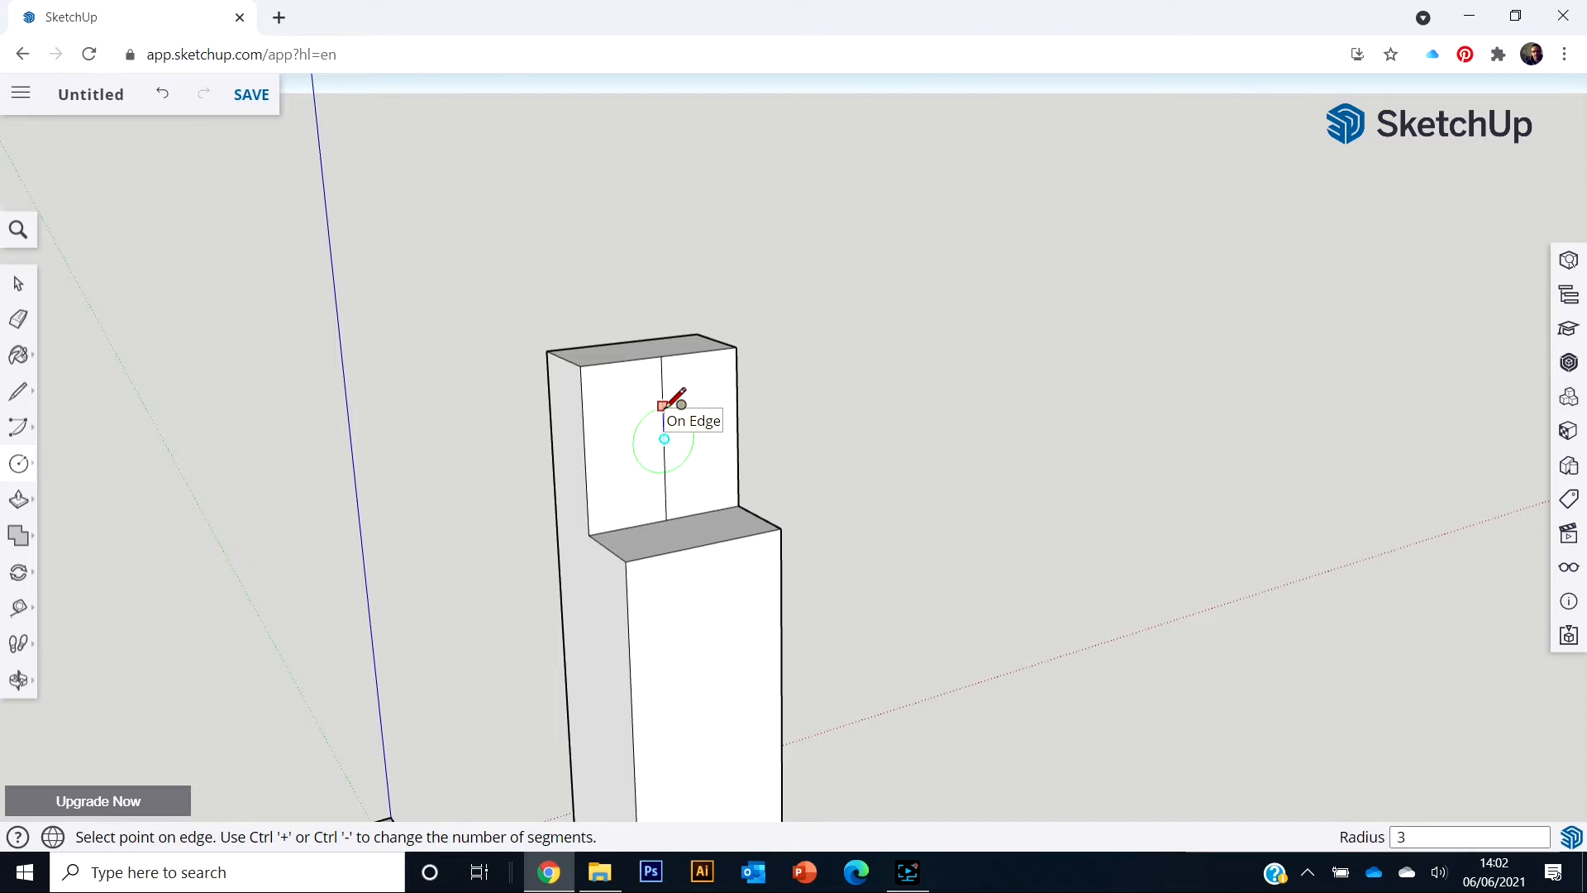
click(662, 406)
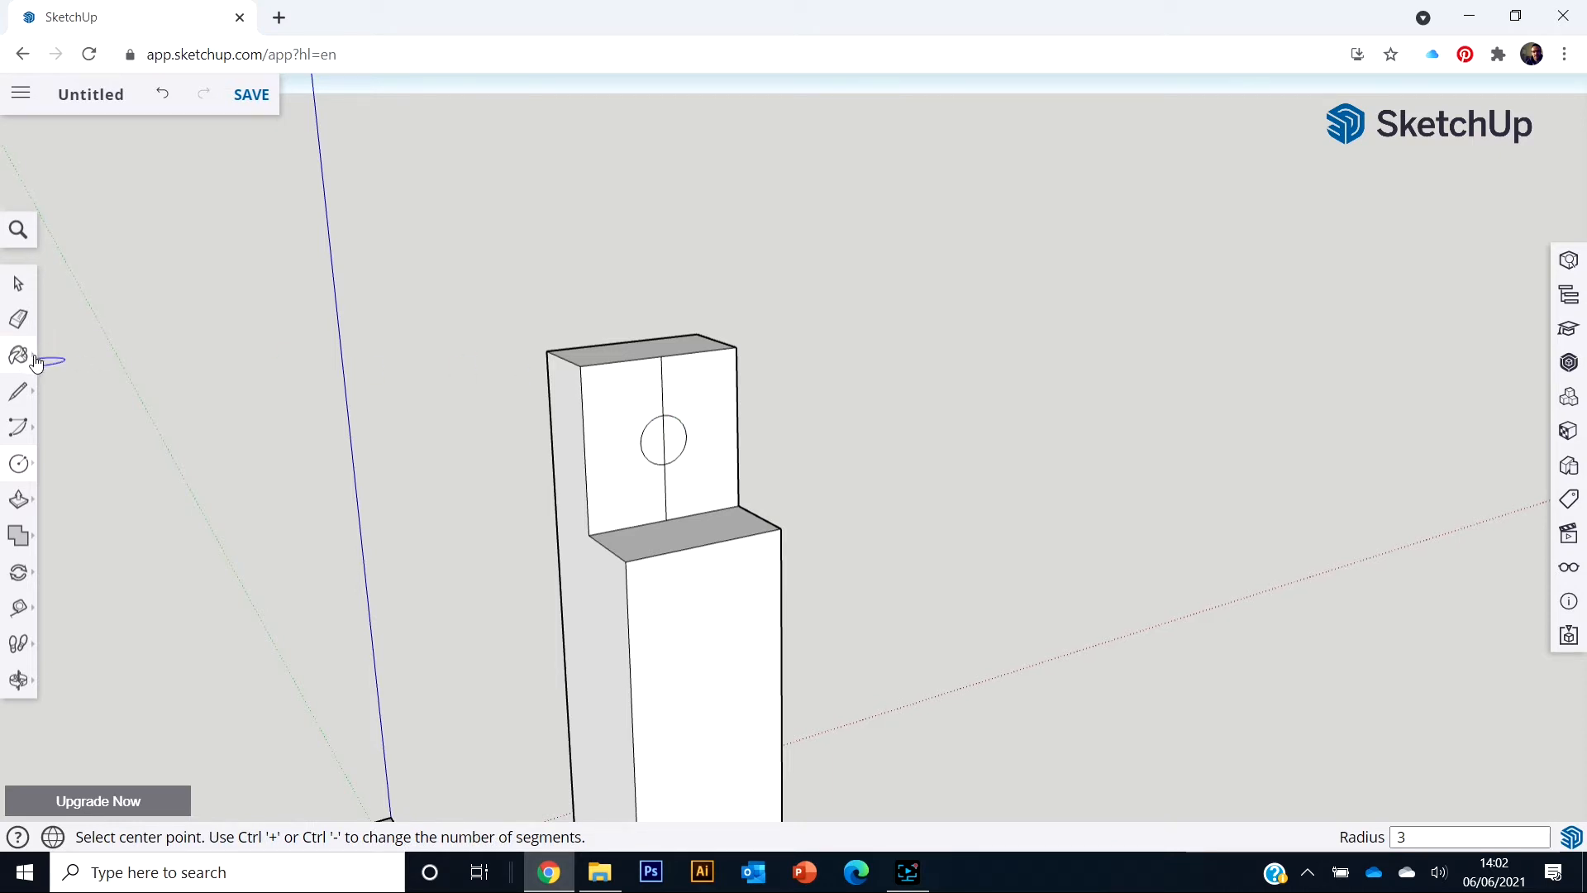
click(665, 438)
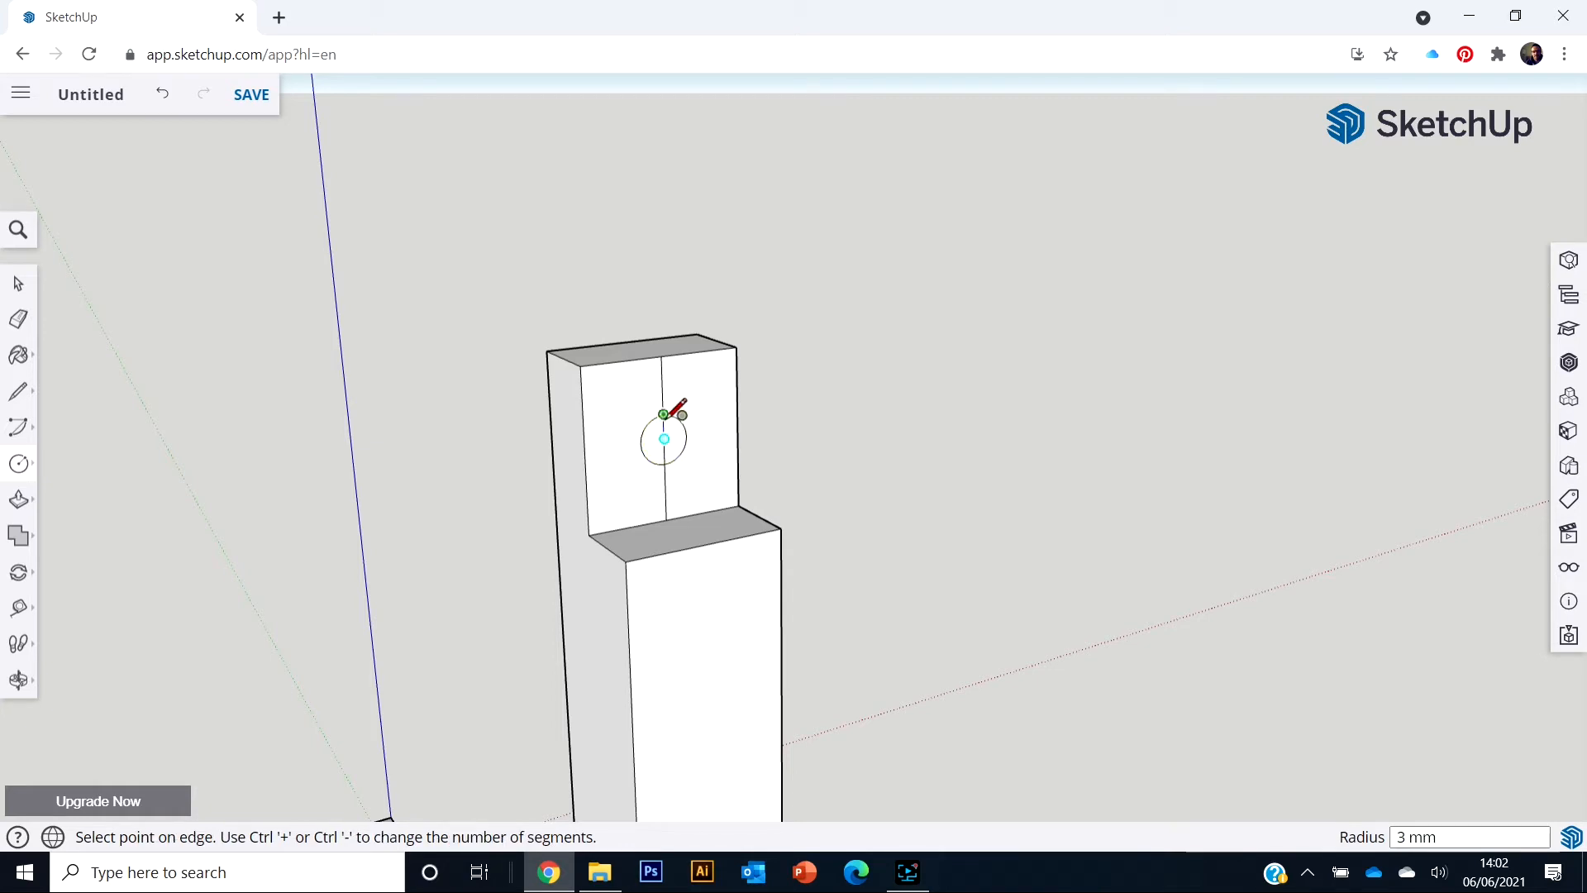
click(671, 354)
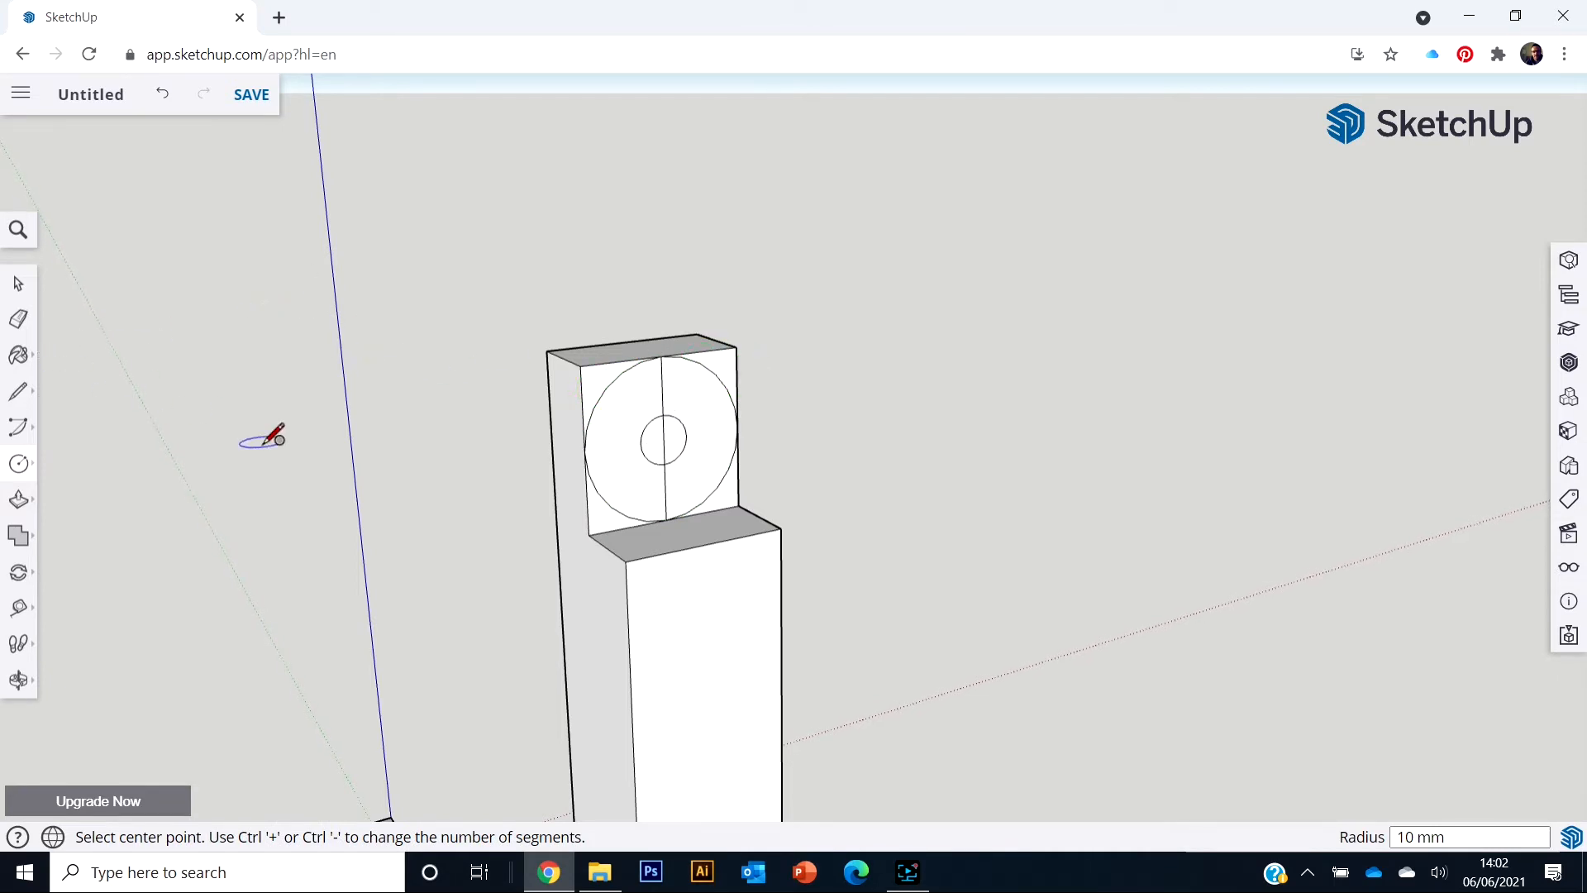
Erase the vertical centre line and the lower half of the outer circle on the post's stepped upright face
click(18, 319)
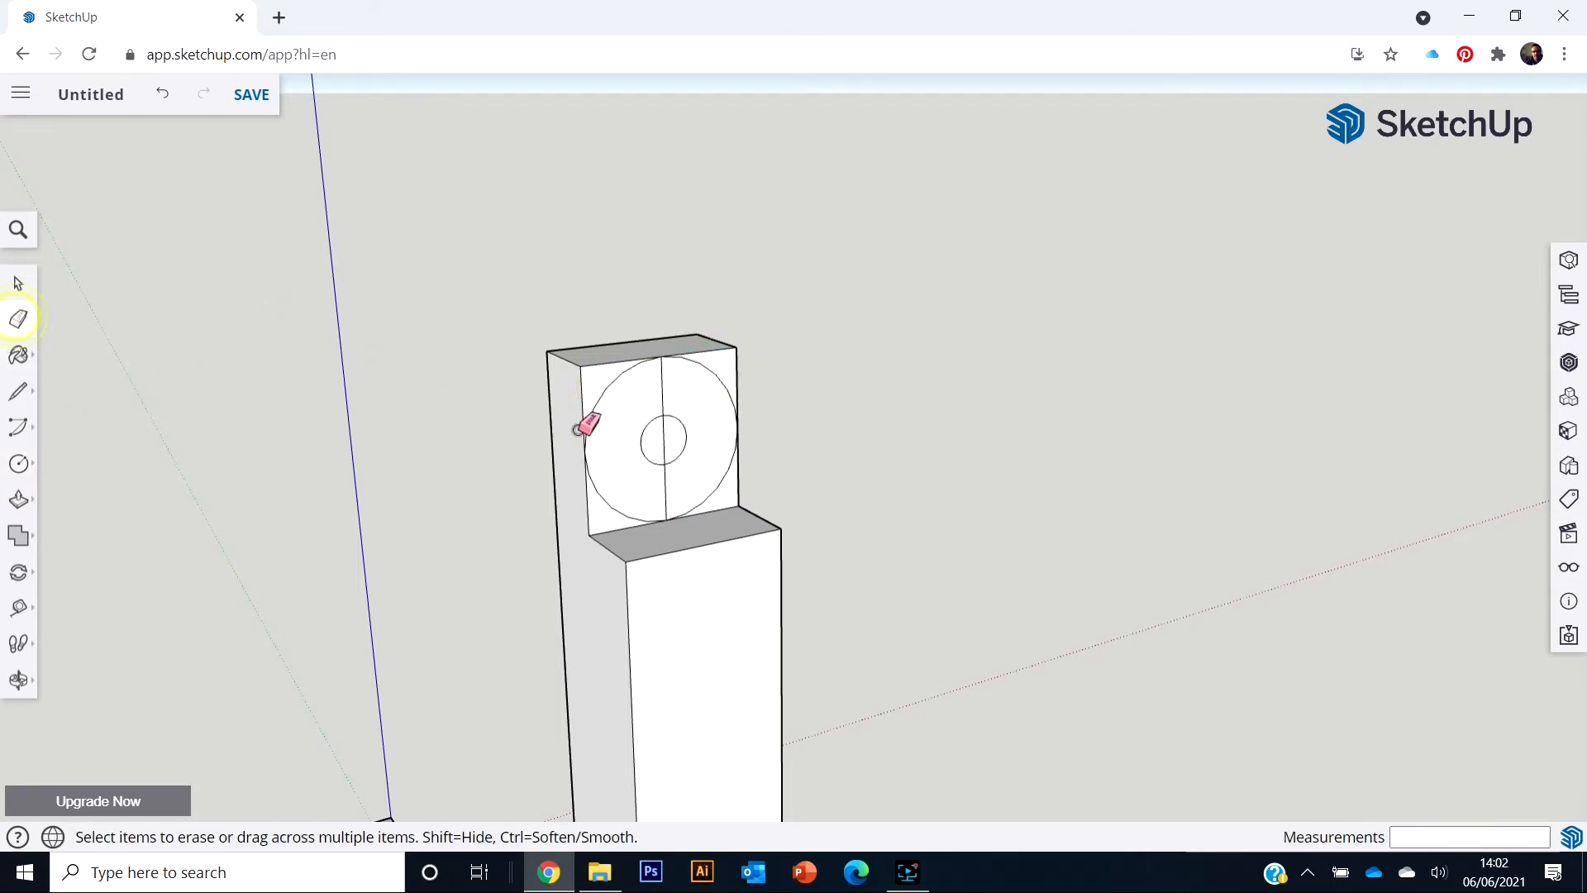
click(663, 389)
click(661, 442)
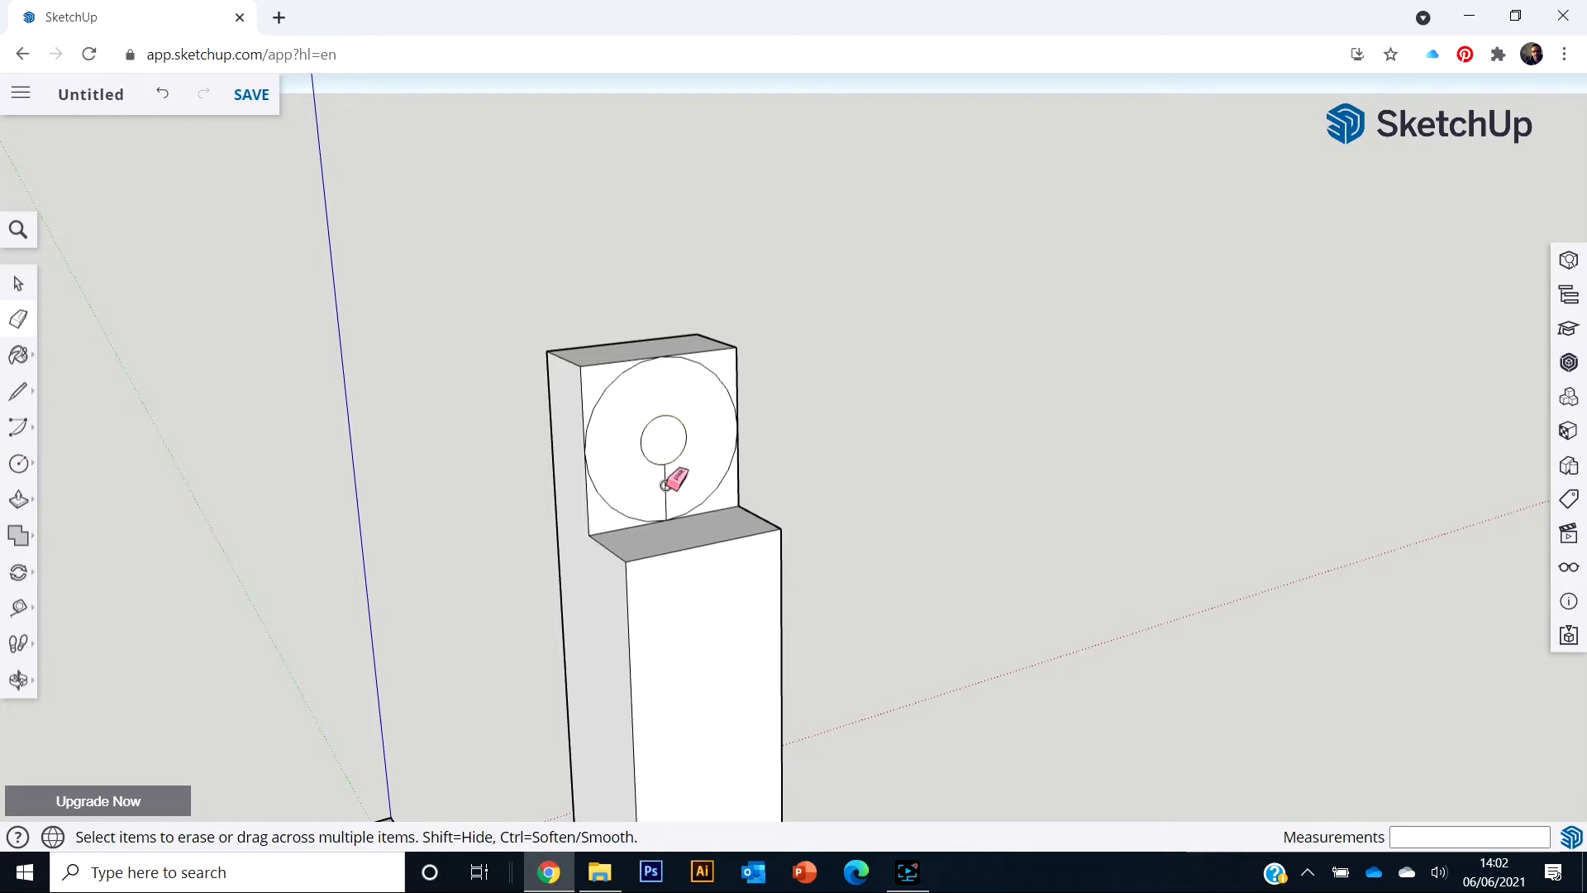
click(666, 486)
click(718, 490)
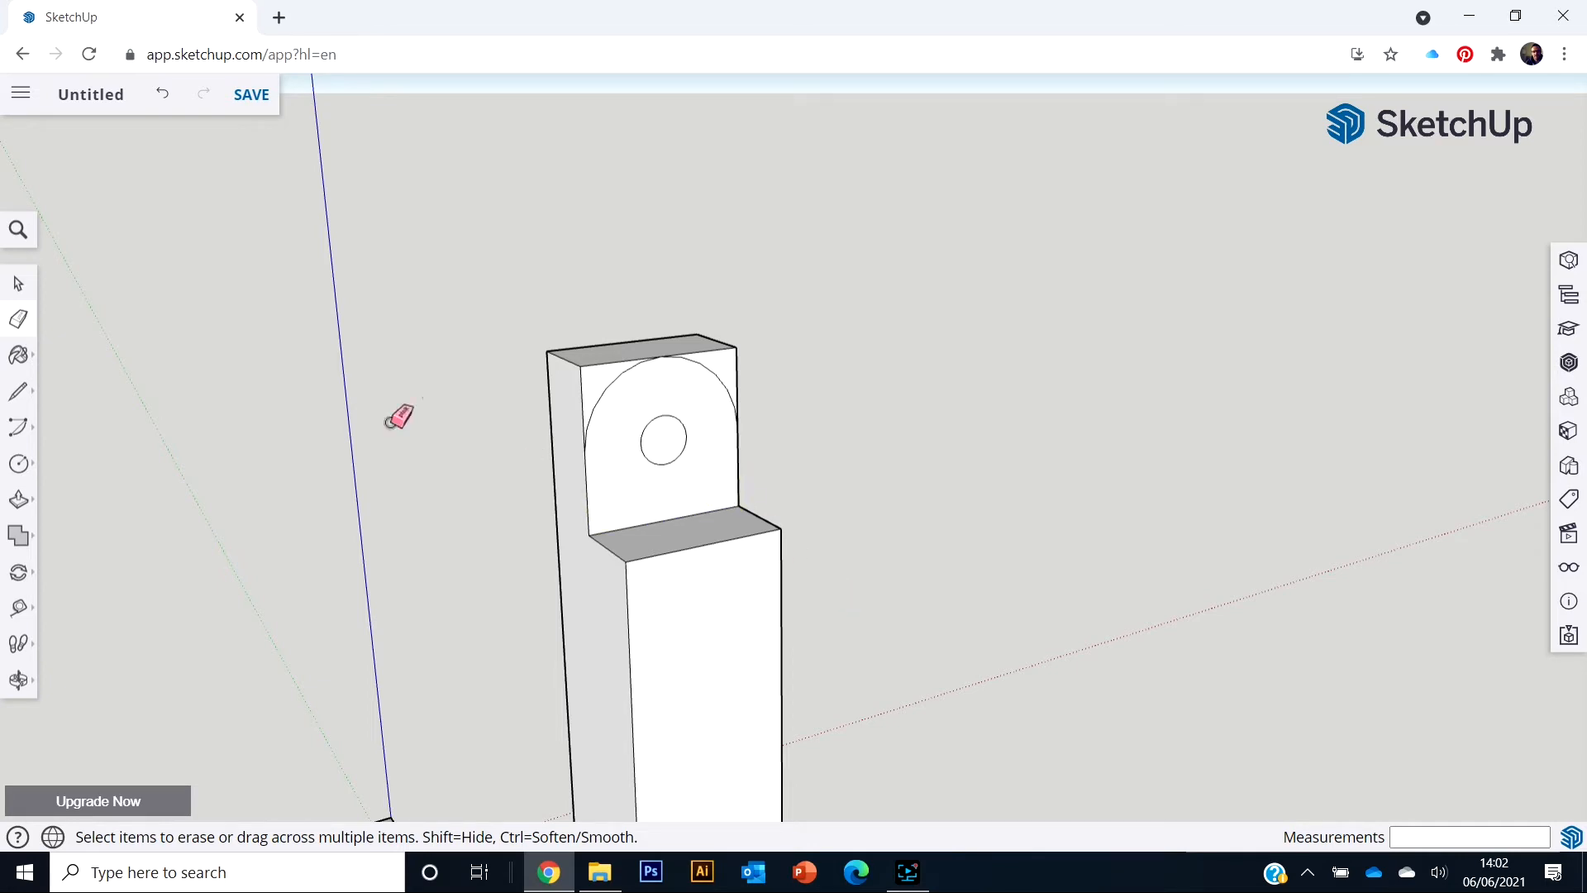
Push/Pull both corner areas outside the arc back 10 mm through the upper tab to round off the post's top
click(19, 501)
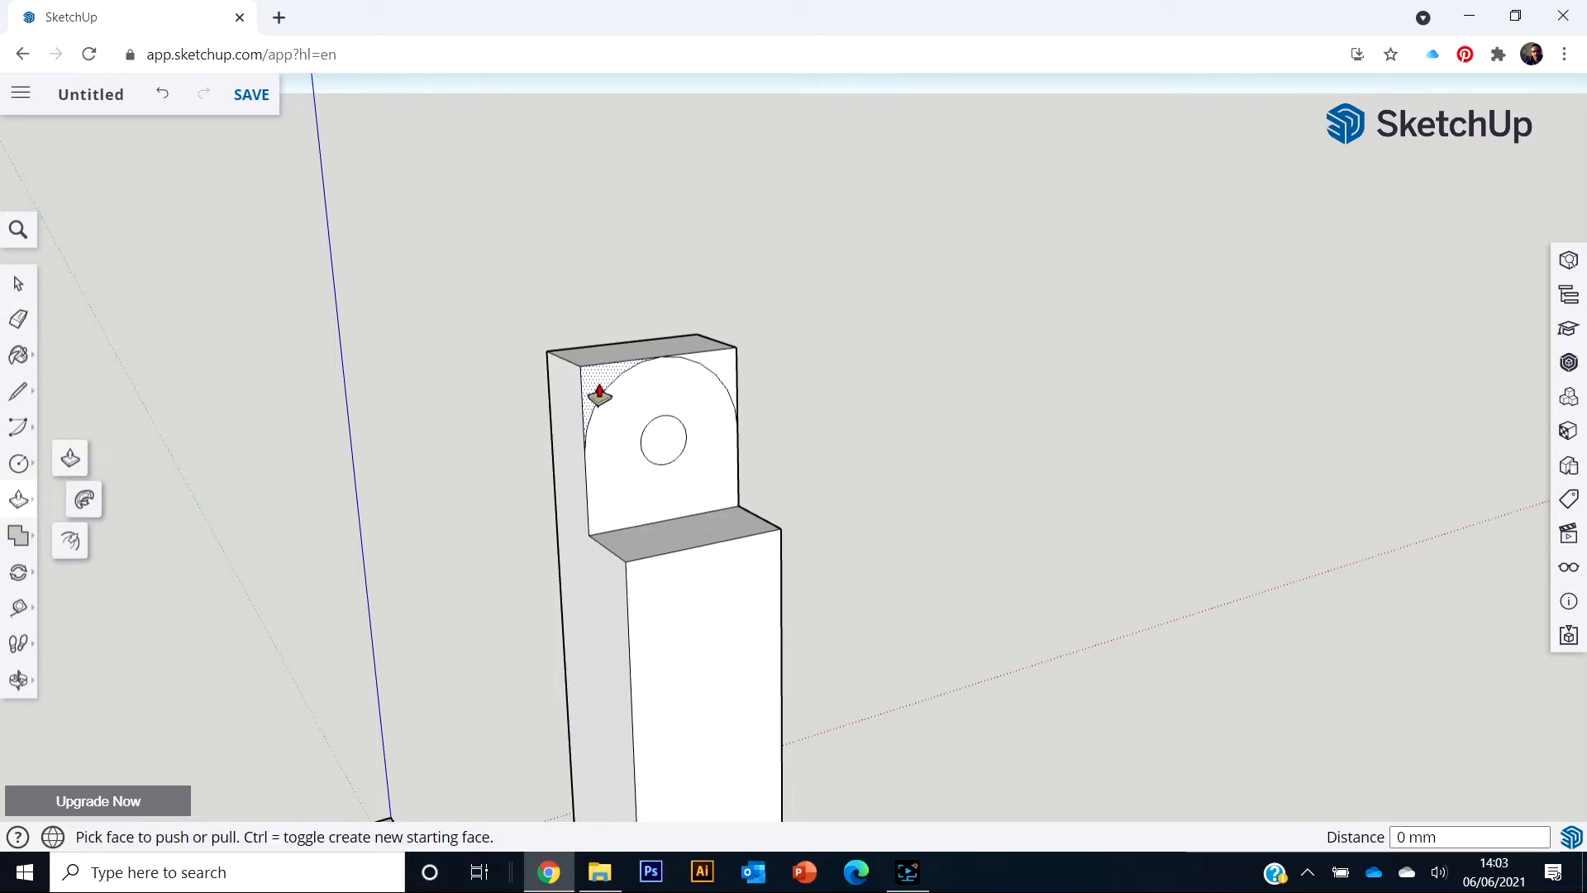
scroll(599, 395, up, 5)
click(595, 393)
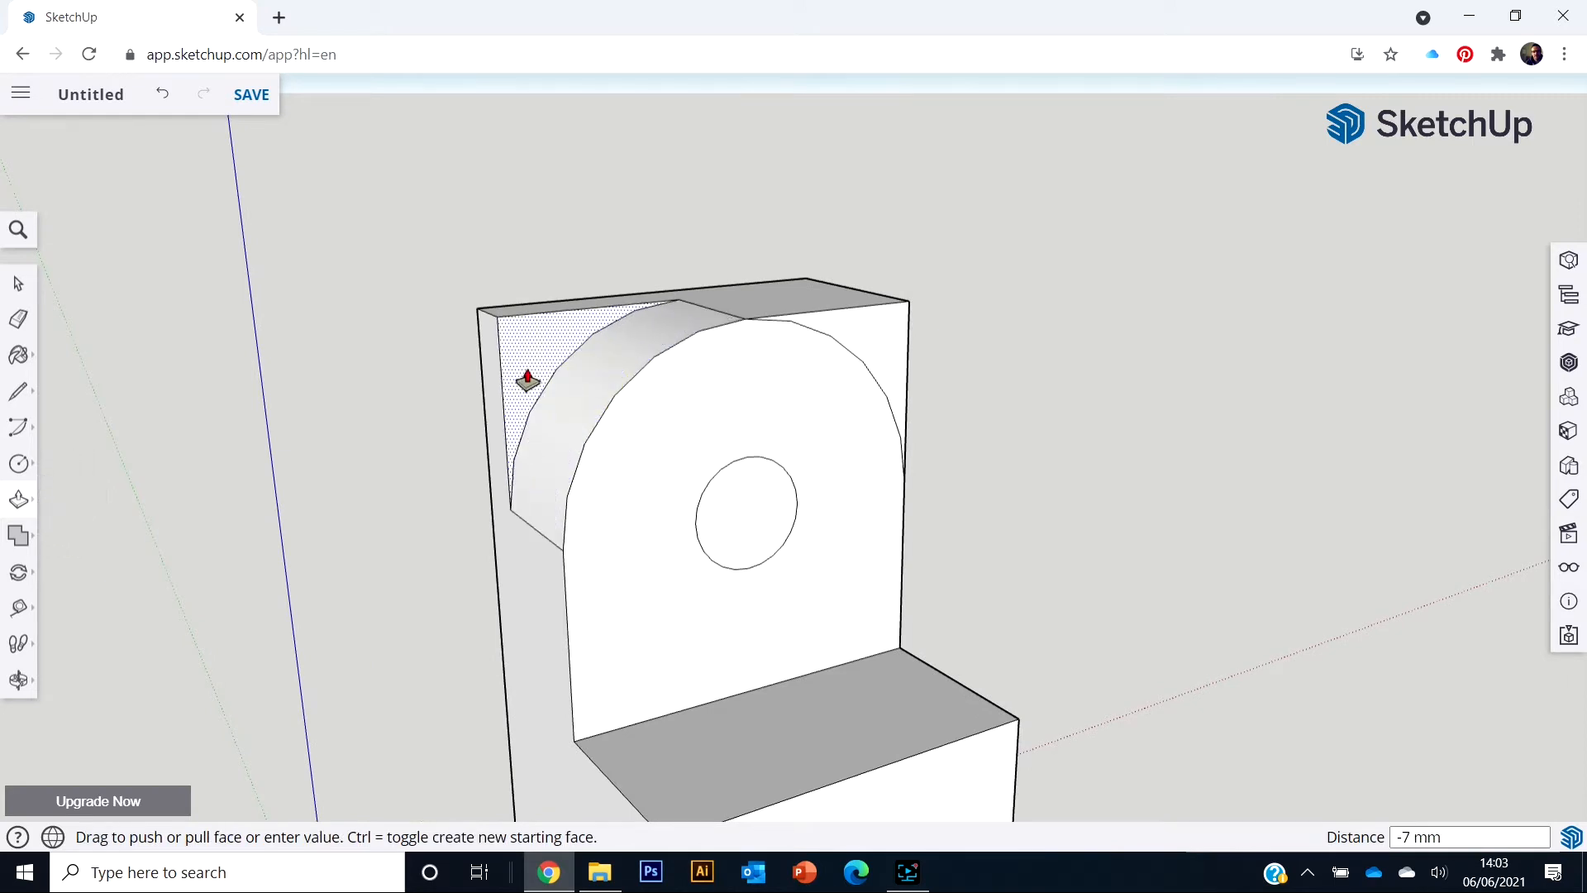
click(480, 363)
click(867, 329)
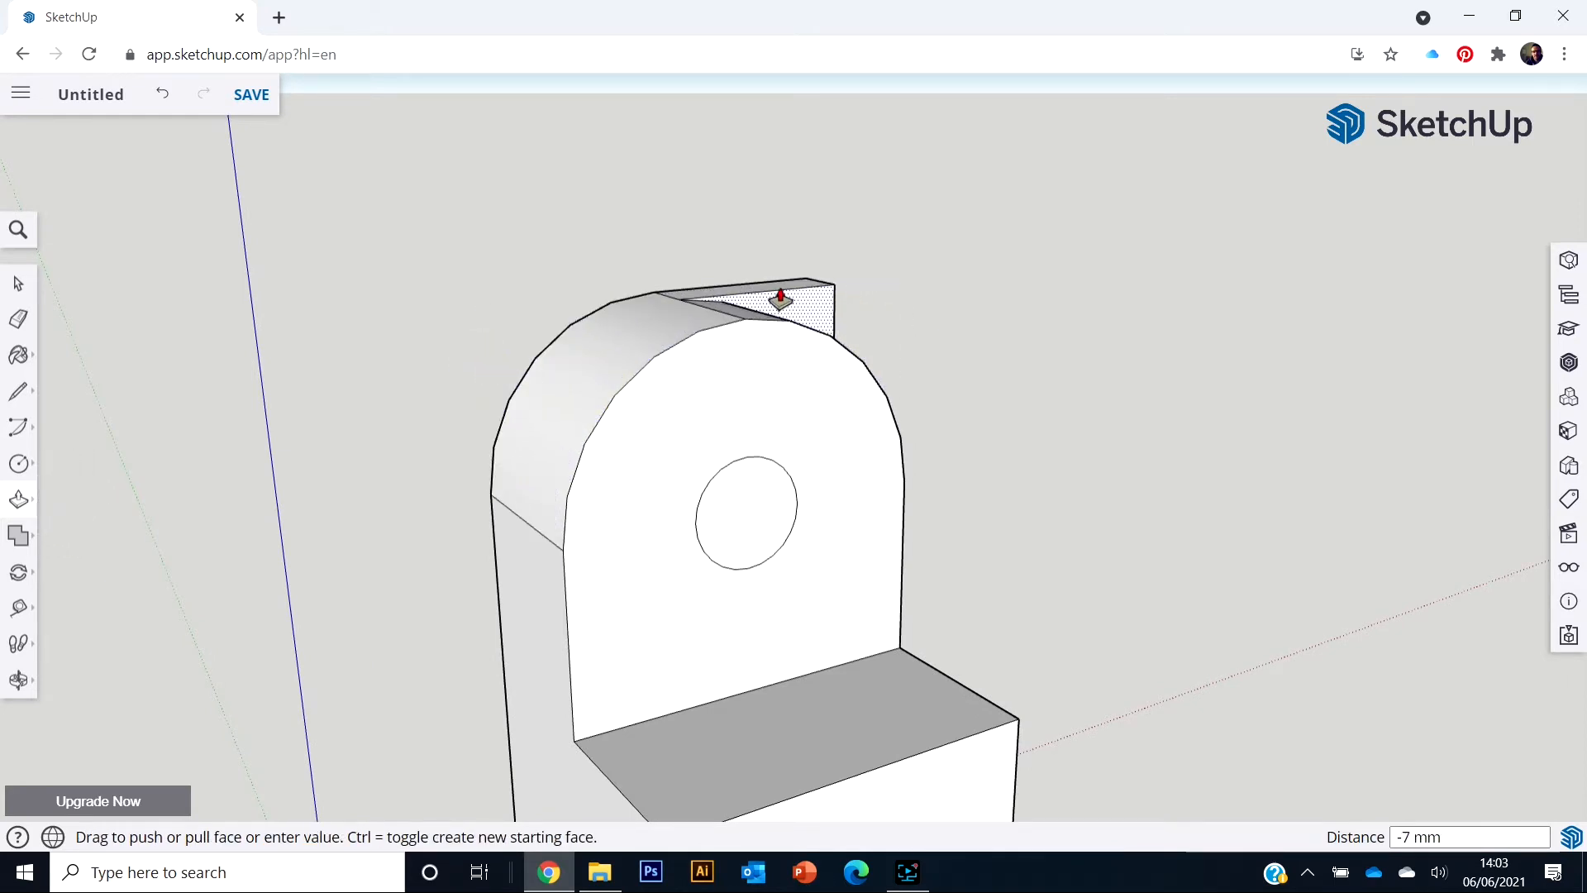
click(777, 291)
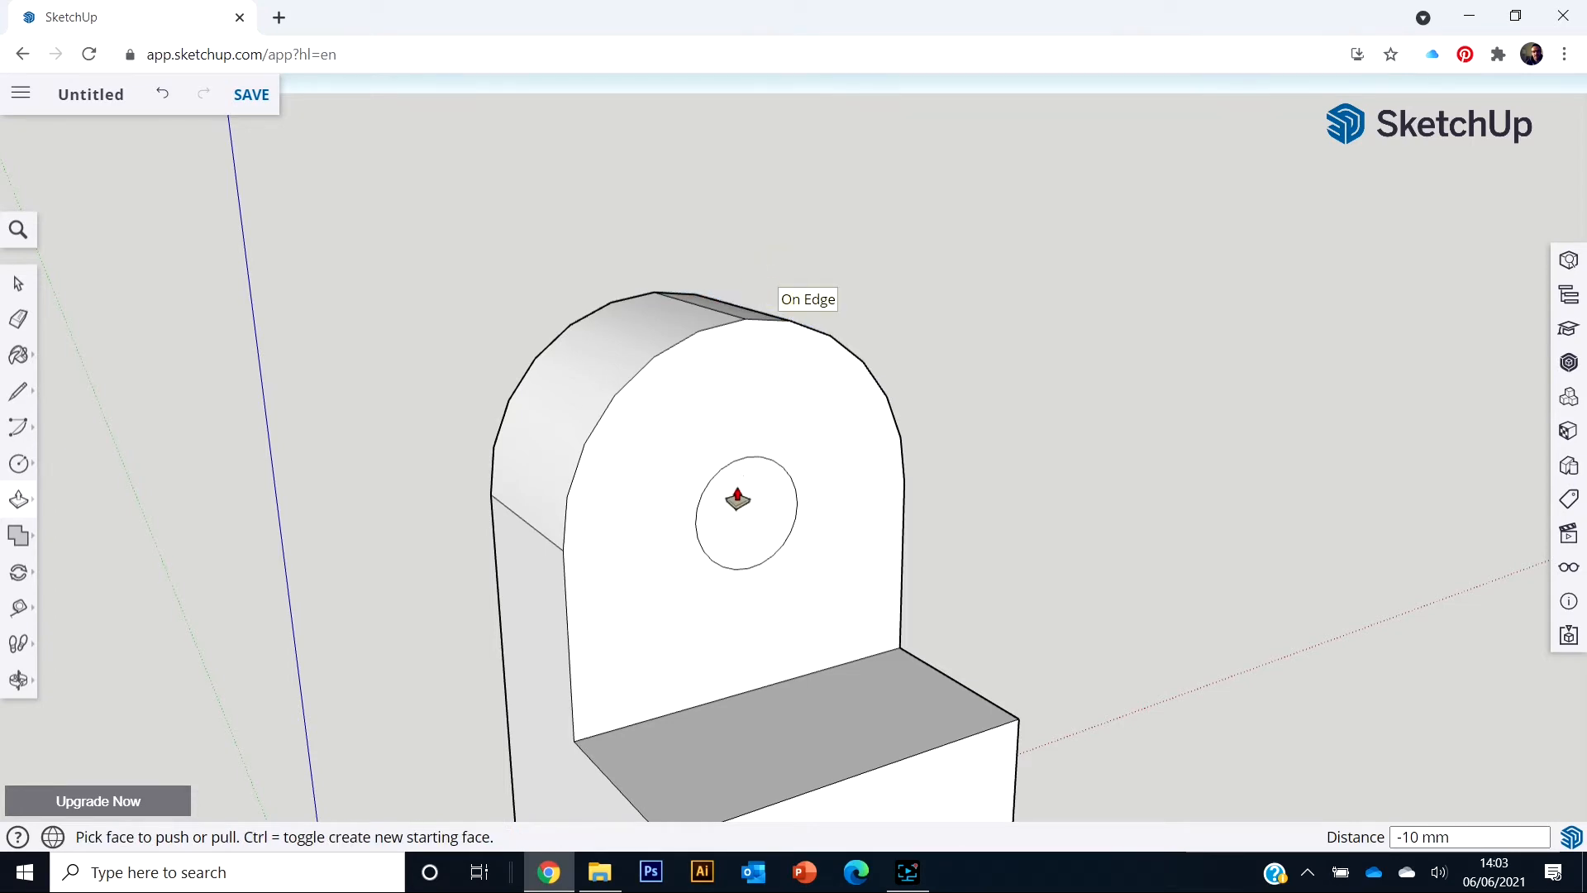
Push/Pull the small inner circle back 10 mm through the rounded tab to cut a hole
click(737, 521)
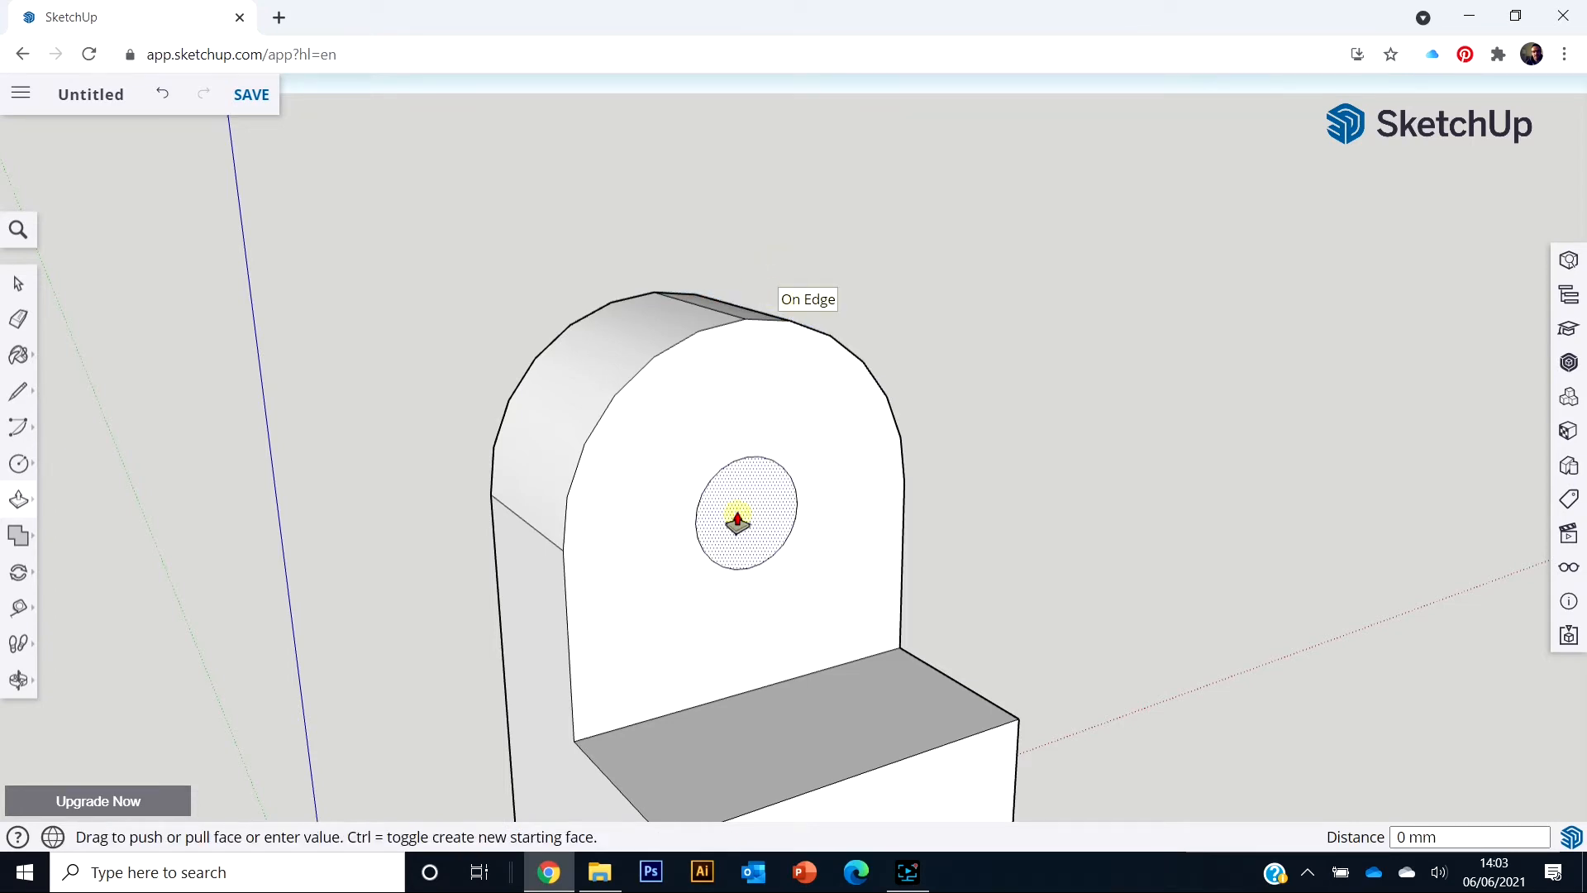
click(491, 469)
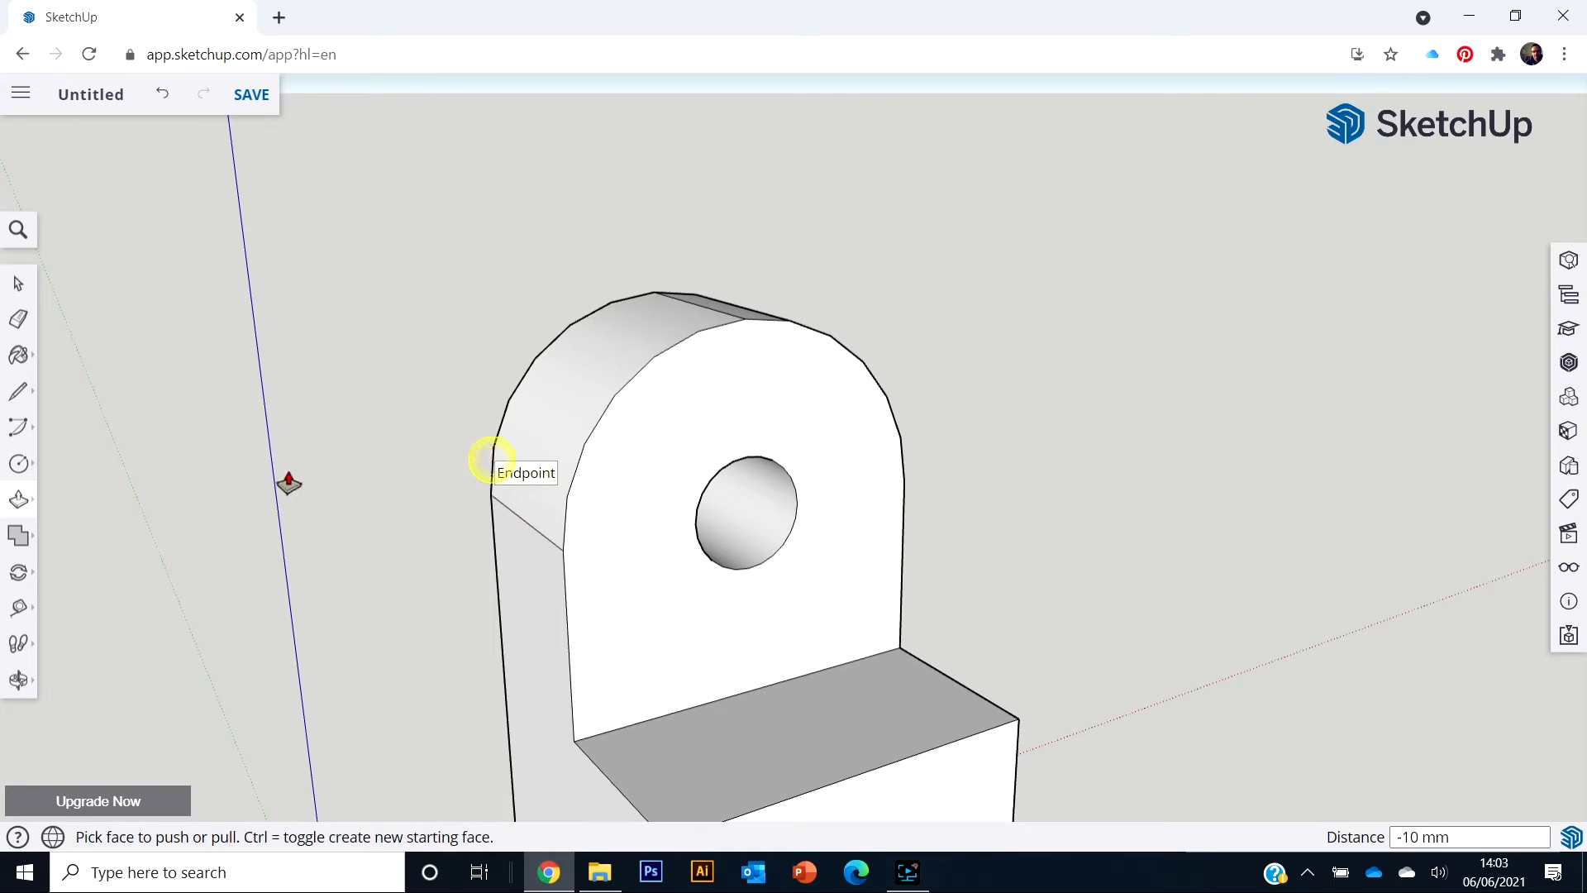
middle_drag(251, 464, 281, 486)
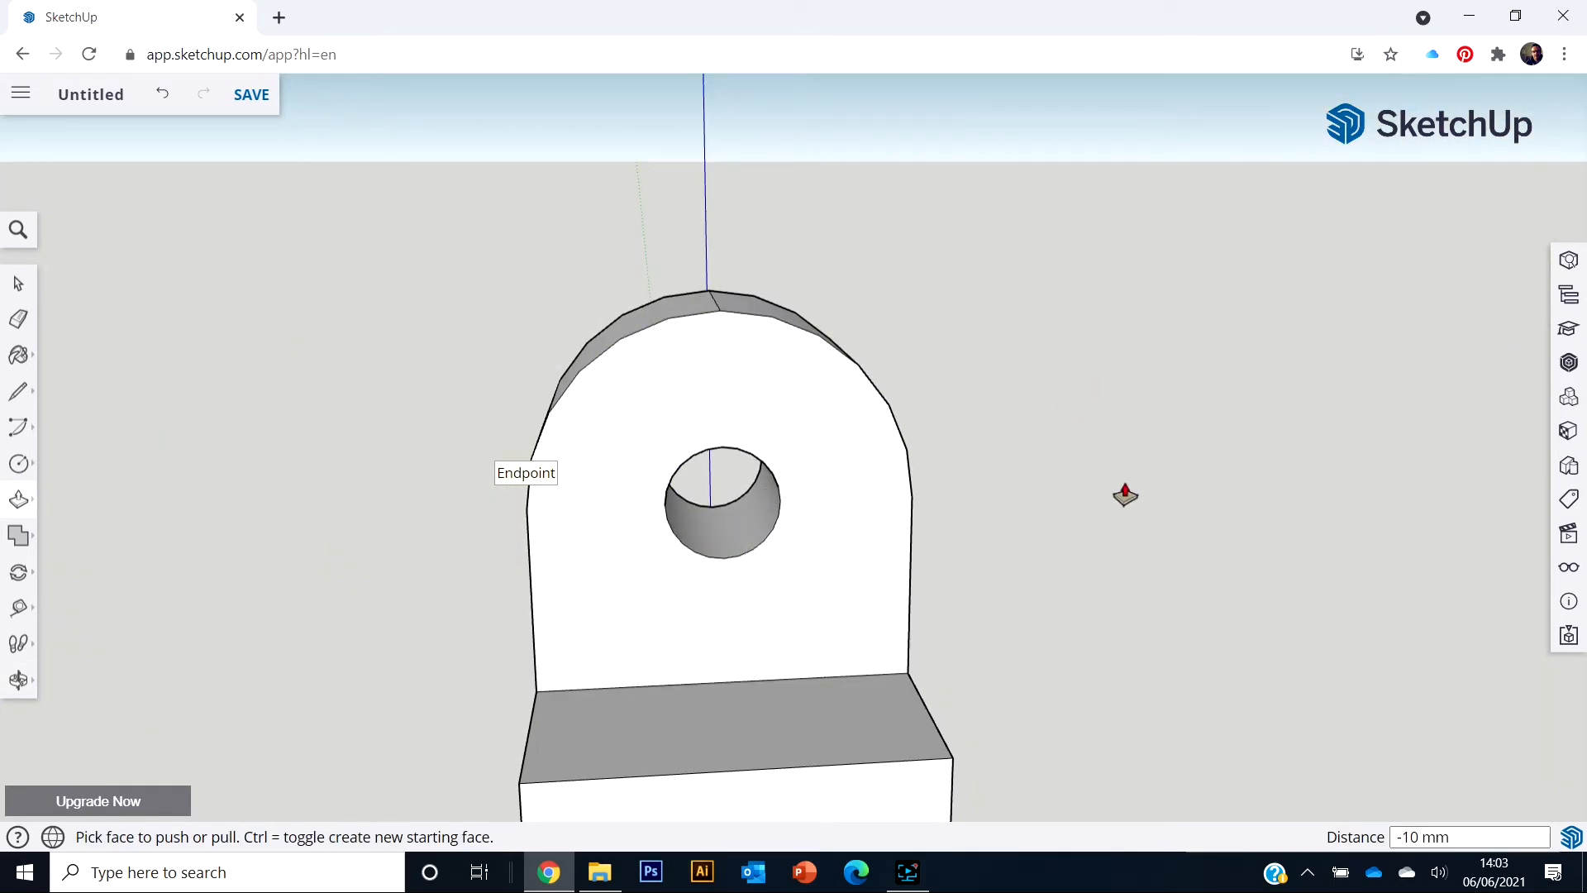
middle_drag(1123, 493, 740, 340)
Select the entire post and make it a component named "stem 1"
scroll(673, 488, down, 3)
key(p)
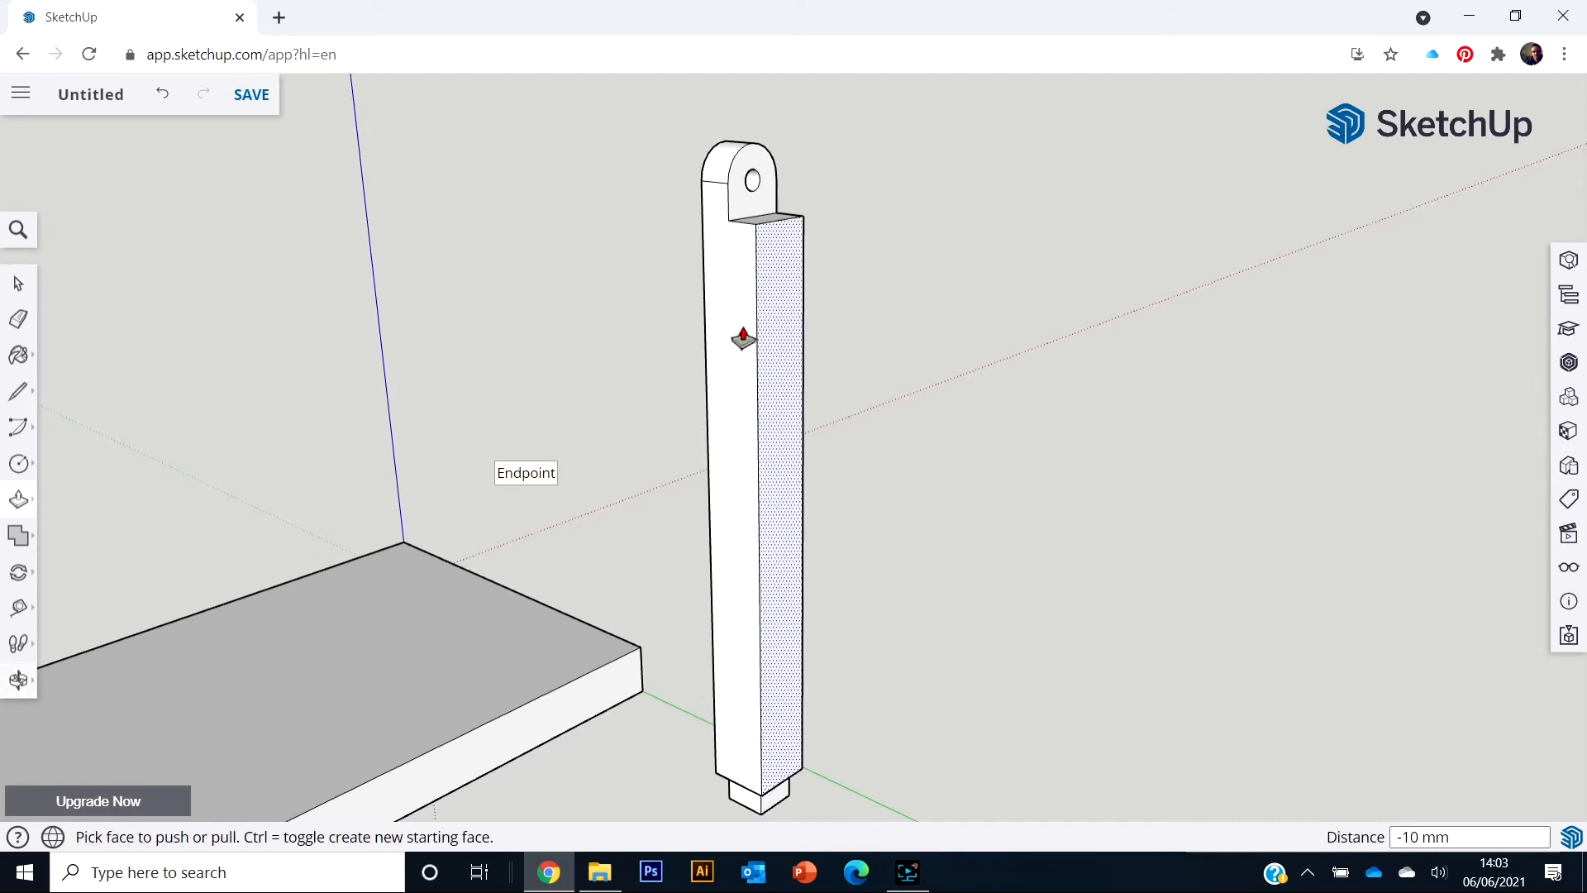
click(19, 285)
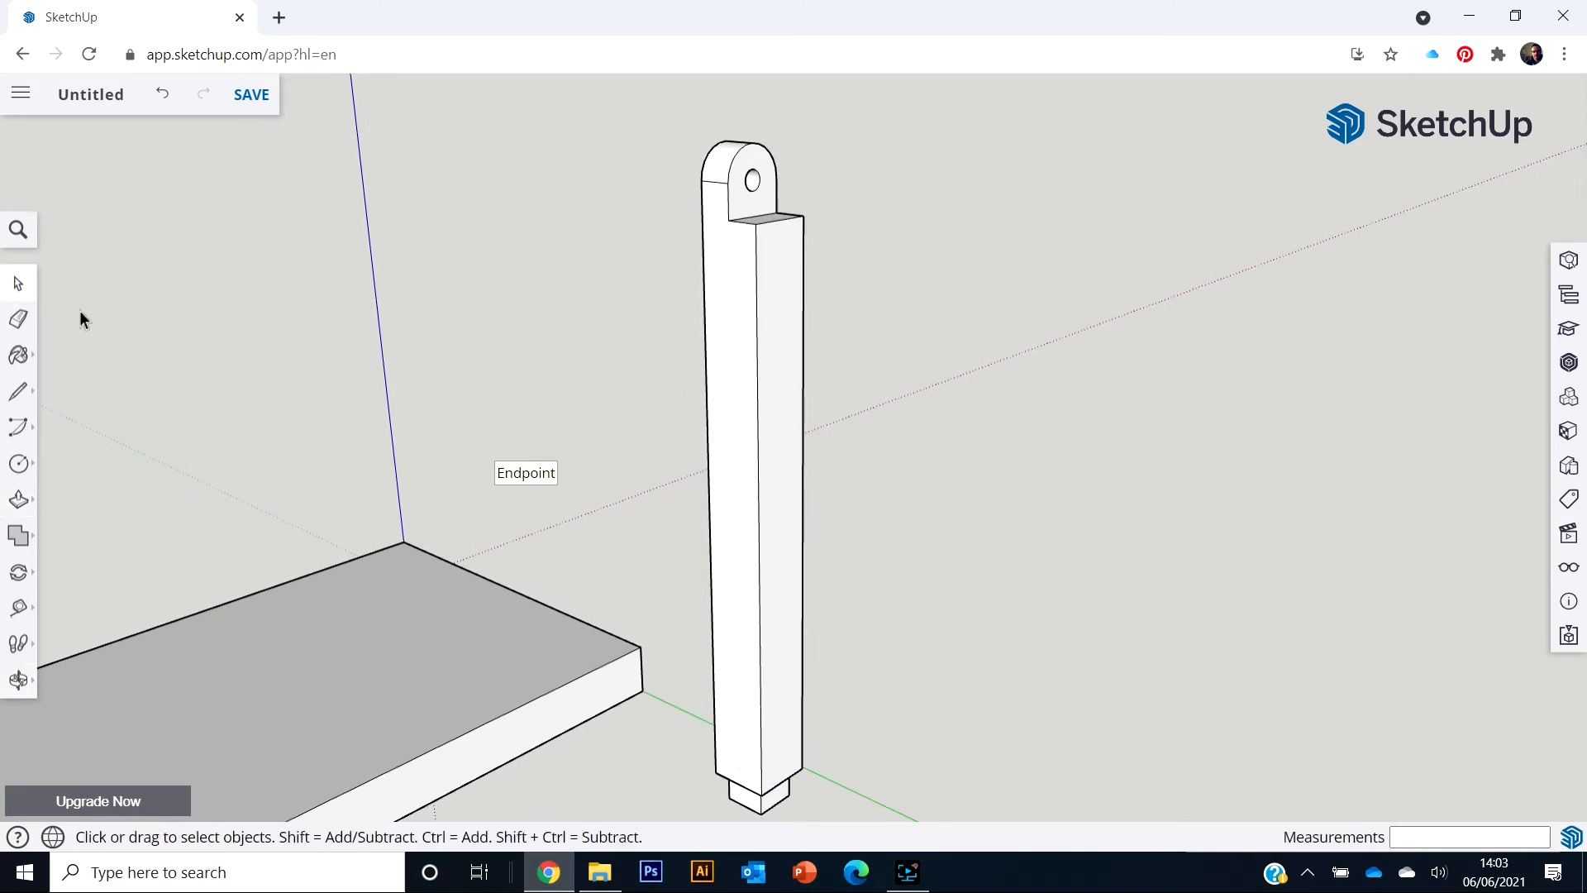
drag(653, 114, 876, 856)
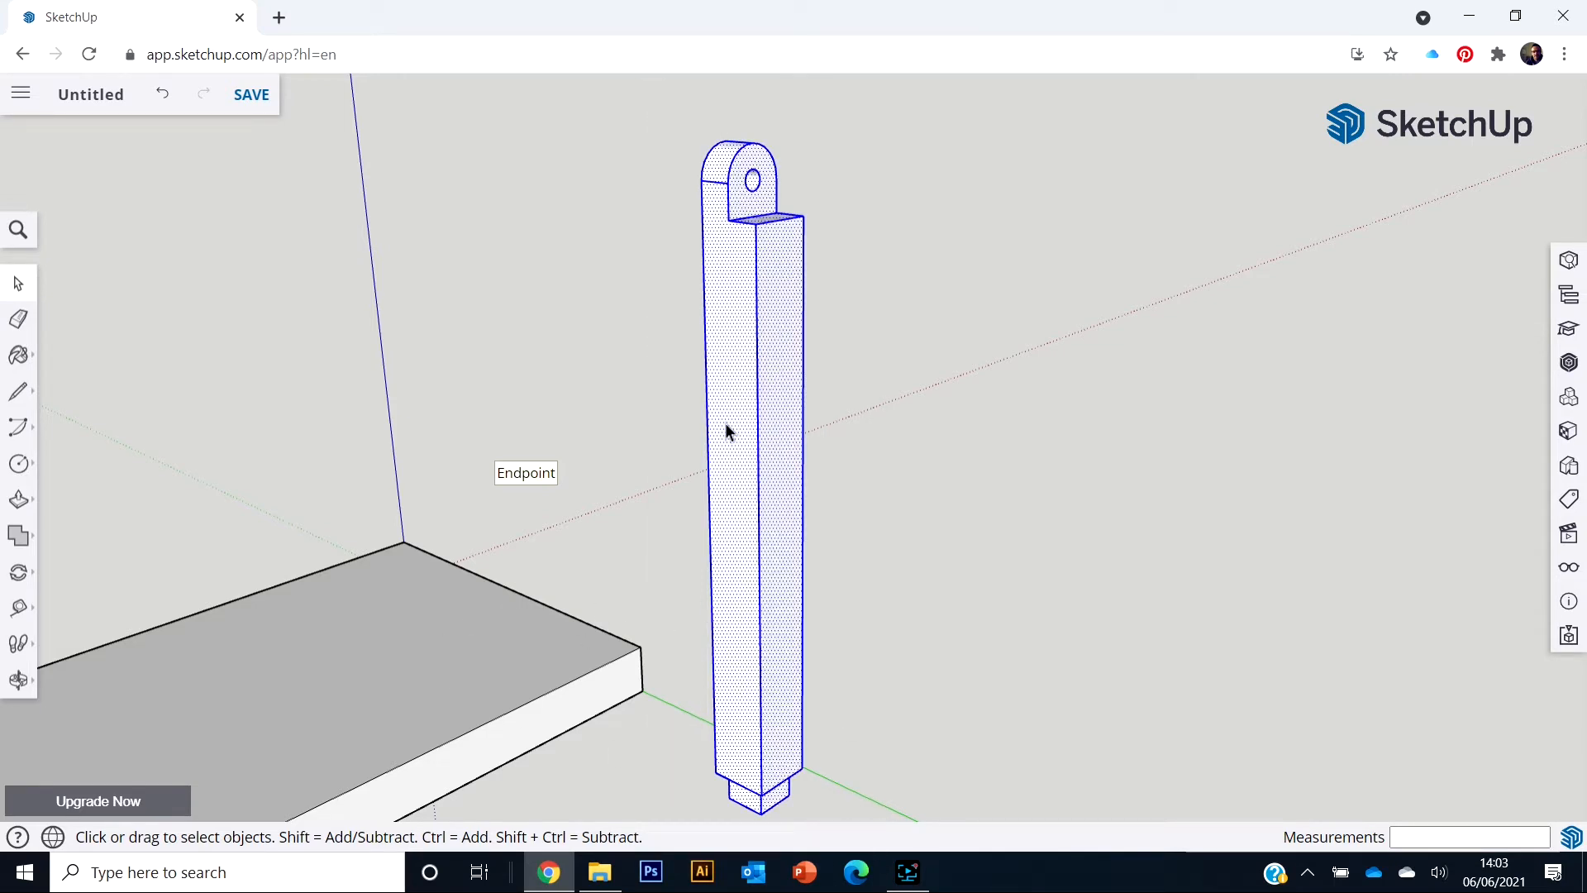
right_click(768, 421)
mouse_move(768, 424)
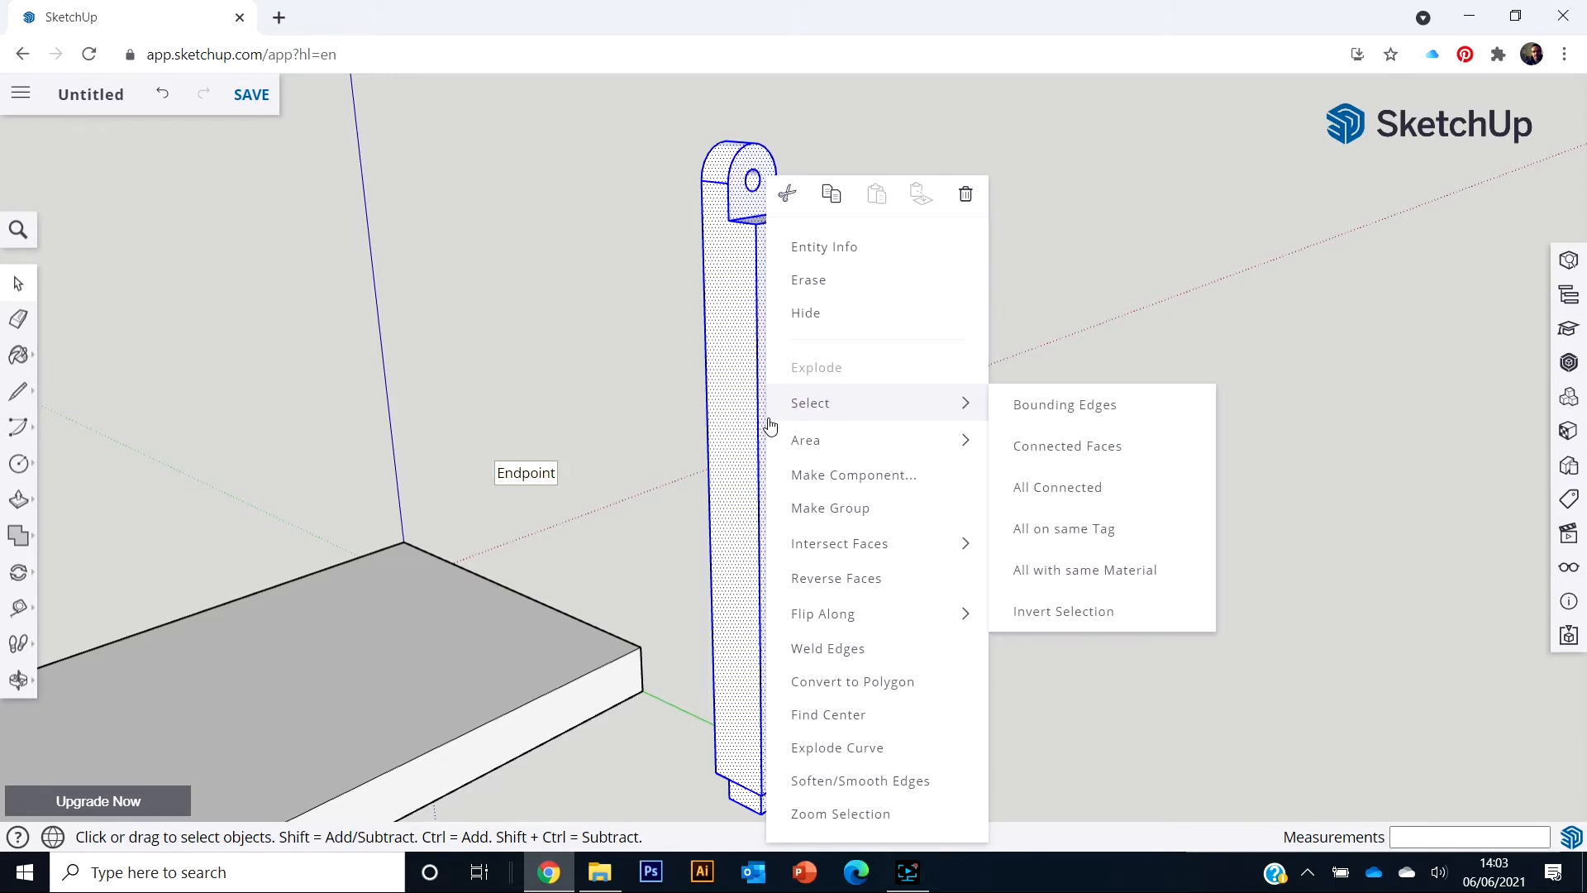
click(869, 483)
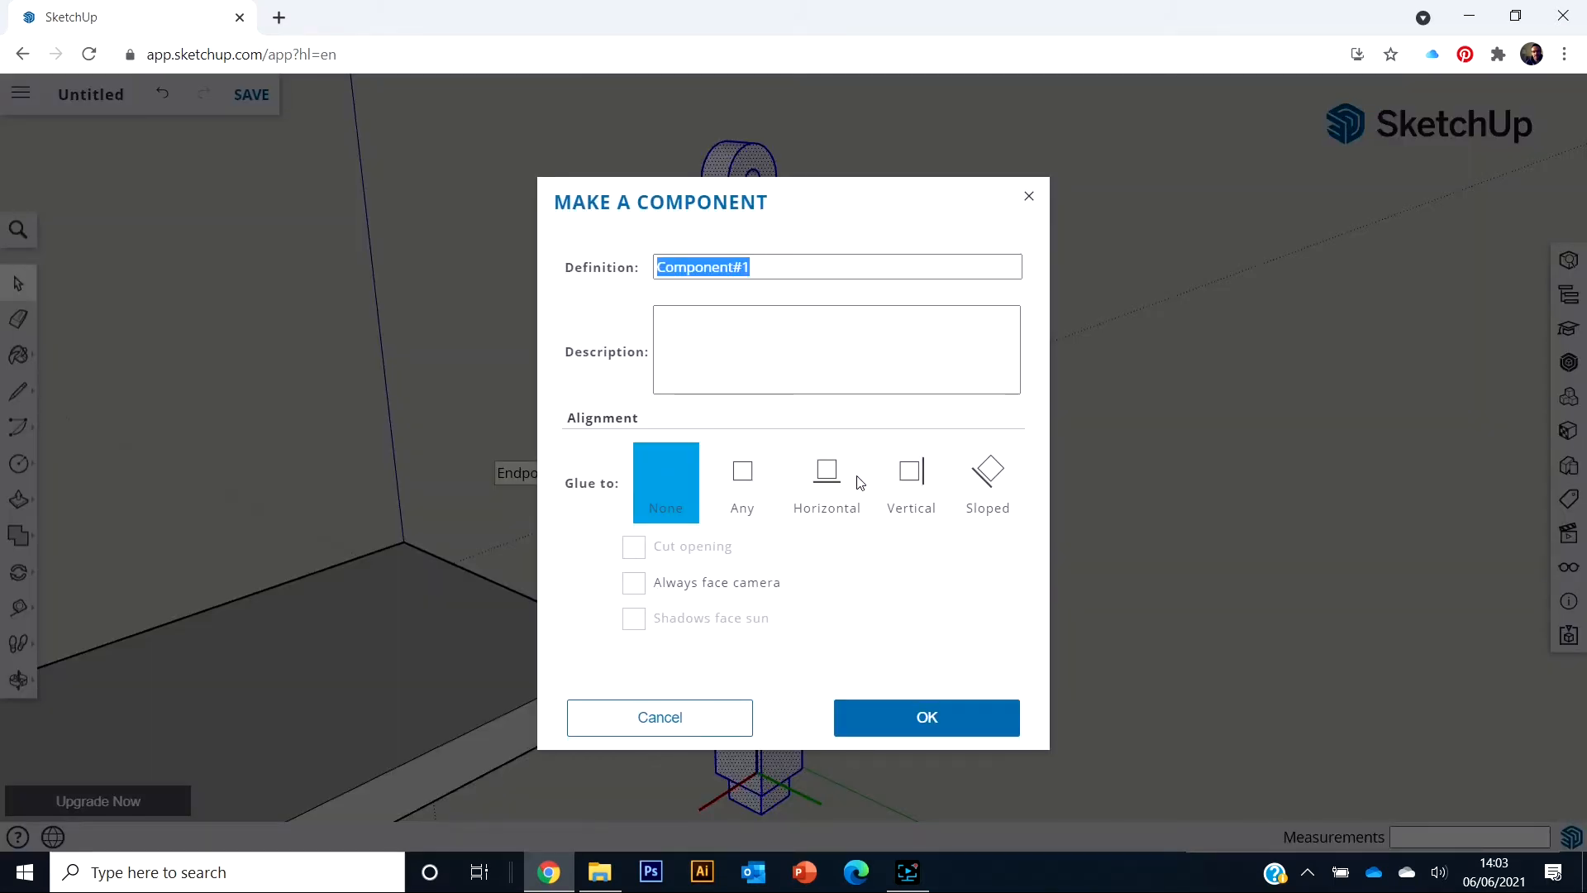
text(stem 1)
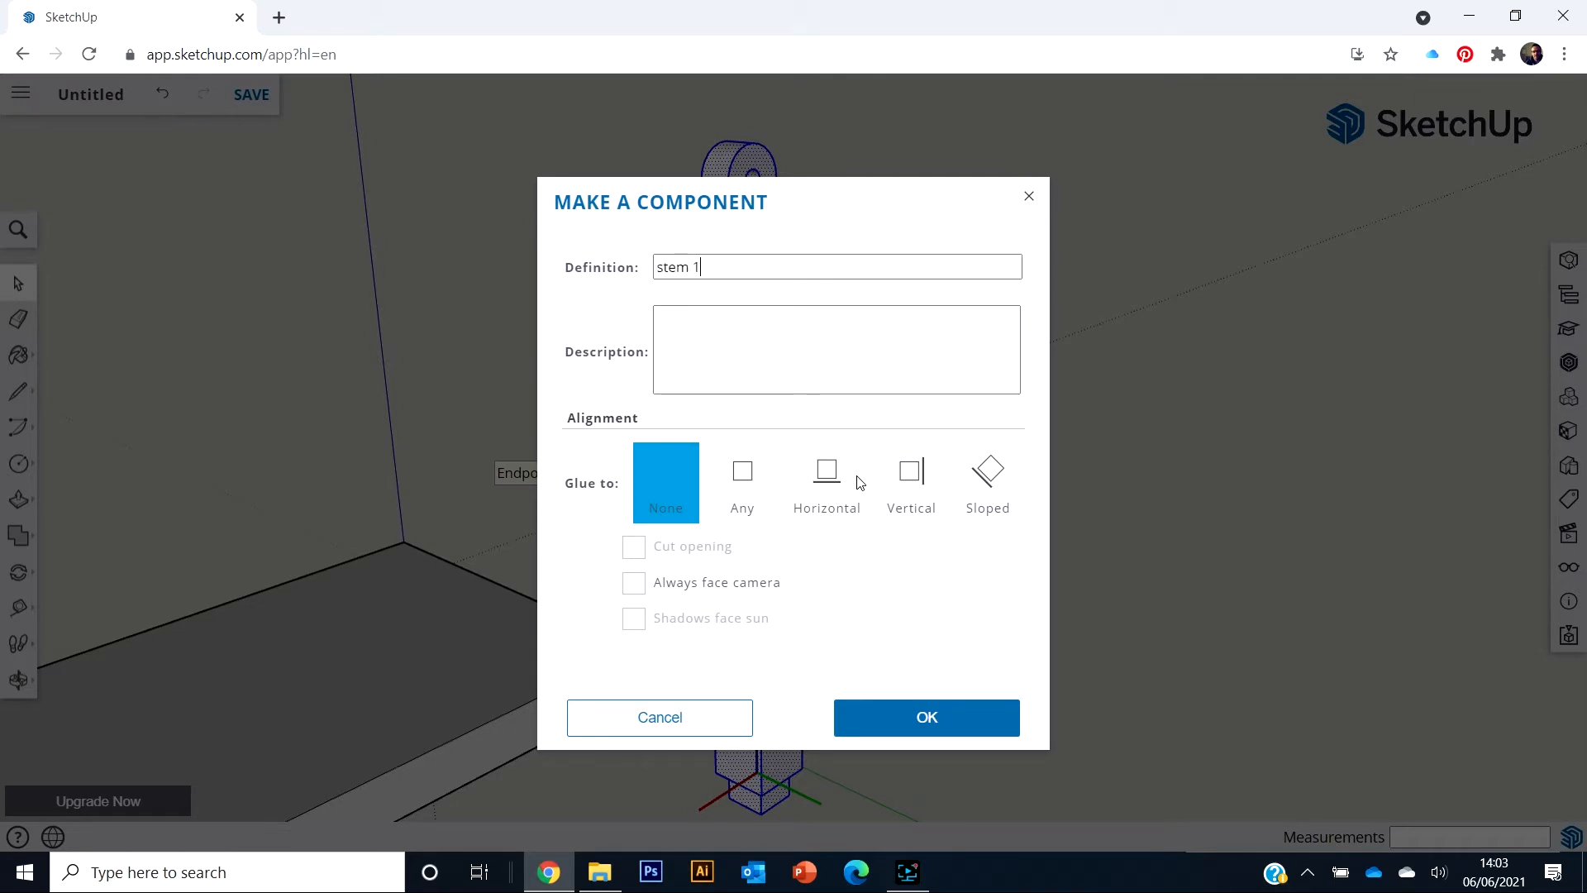
click(920, 727)
Copy the post component with the Move tool, placing the duplicate about 90 mm away on the side opposite the base
scroll(950, 557, down, 1)
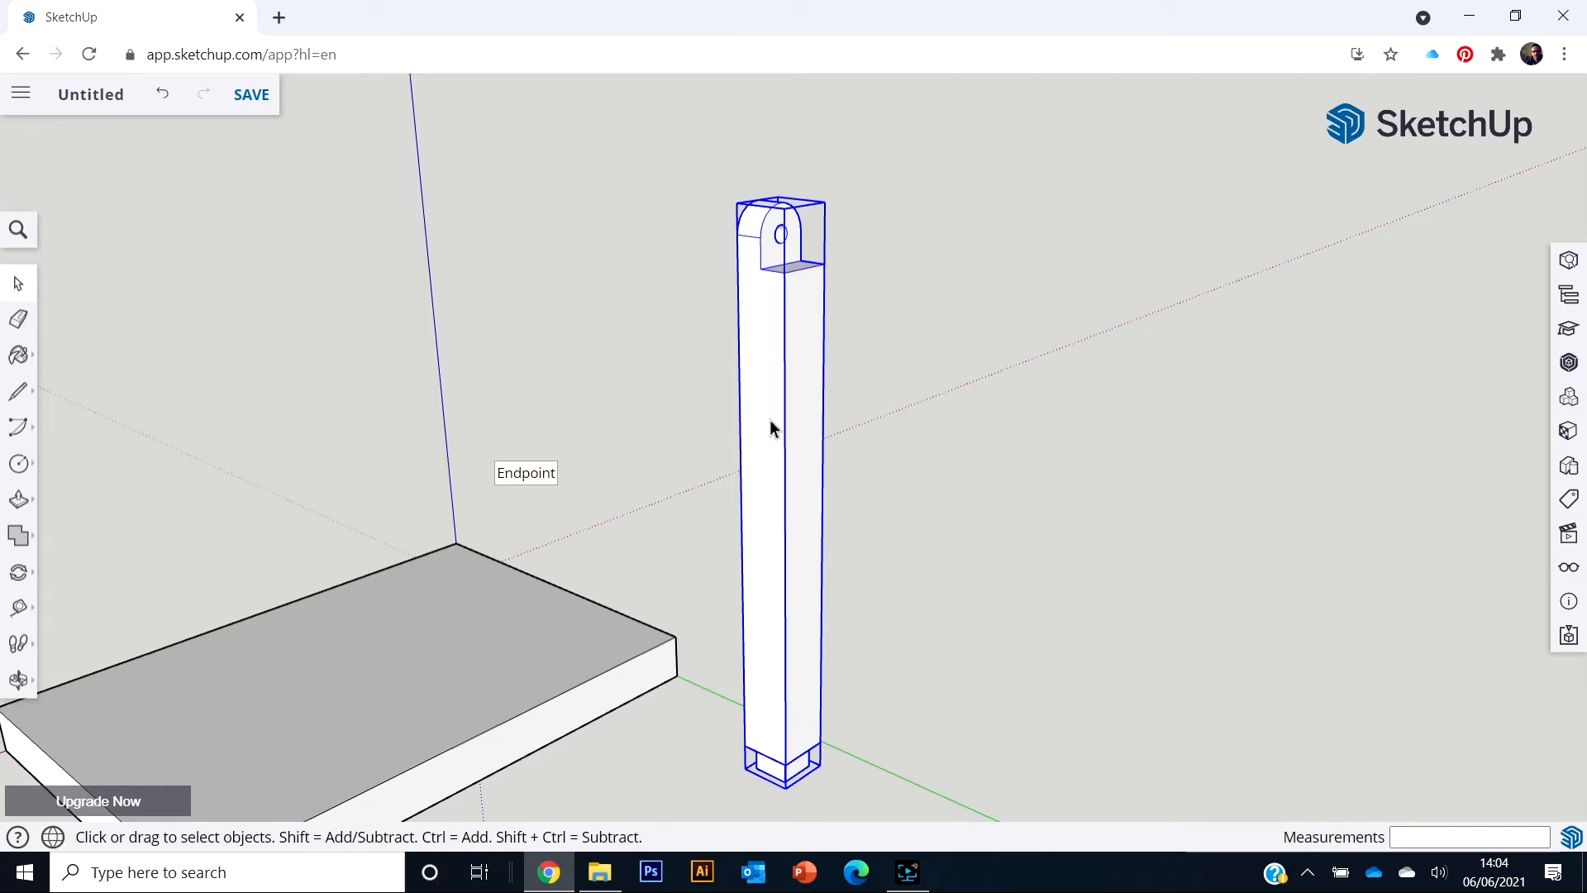
middle_drag(901, 515, 833, 379)
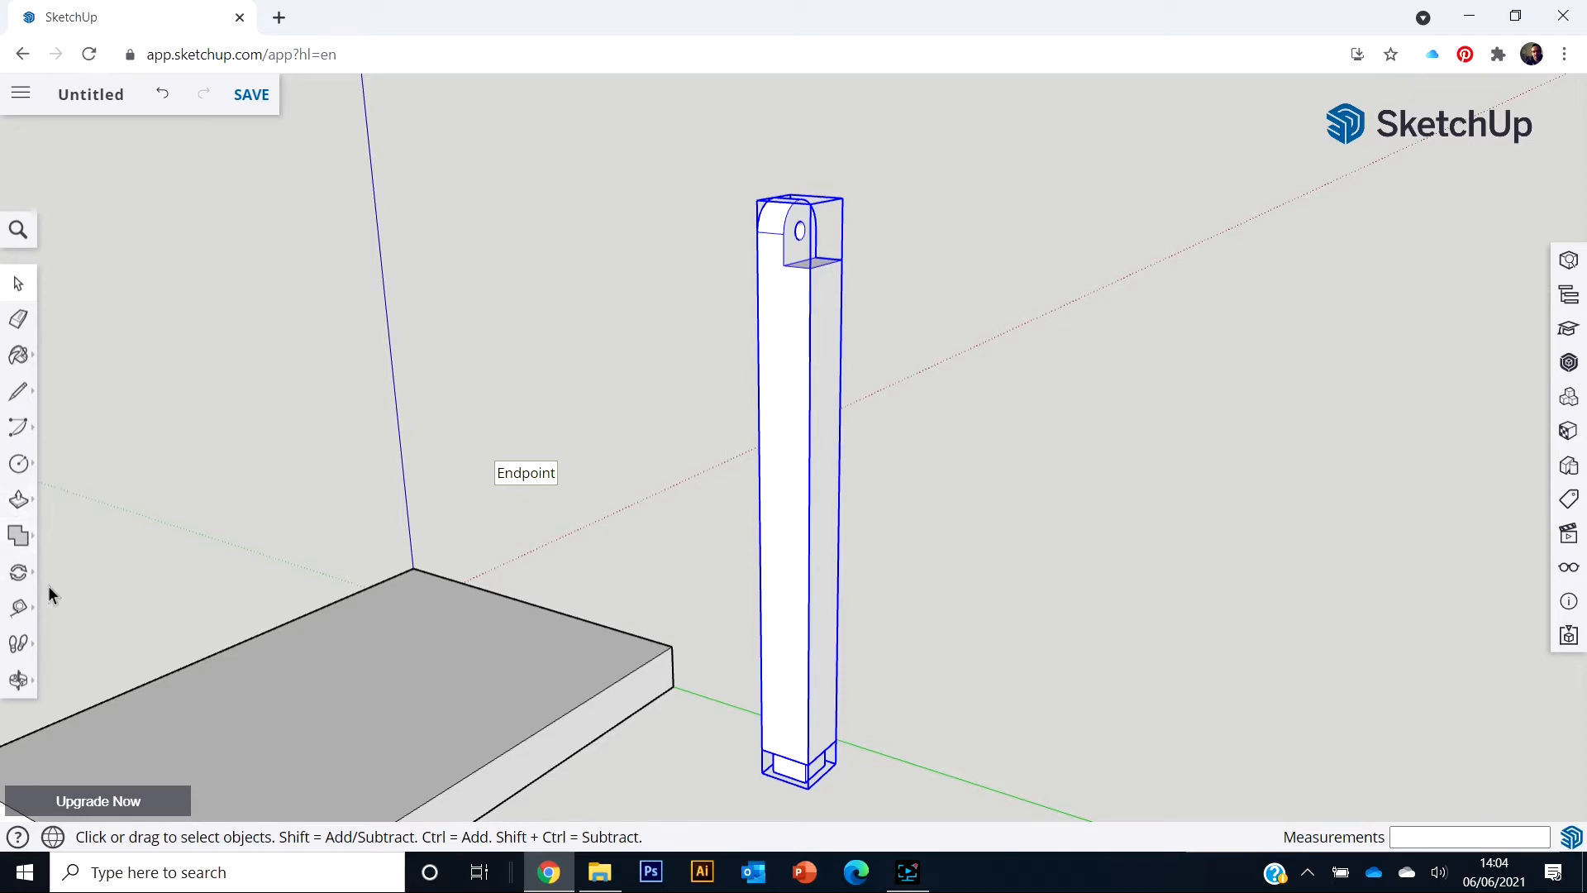
click(19, 576)
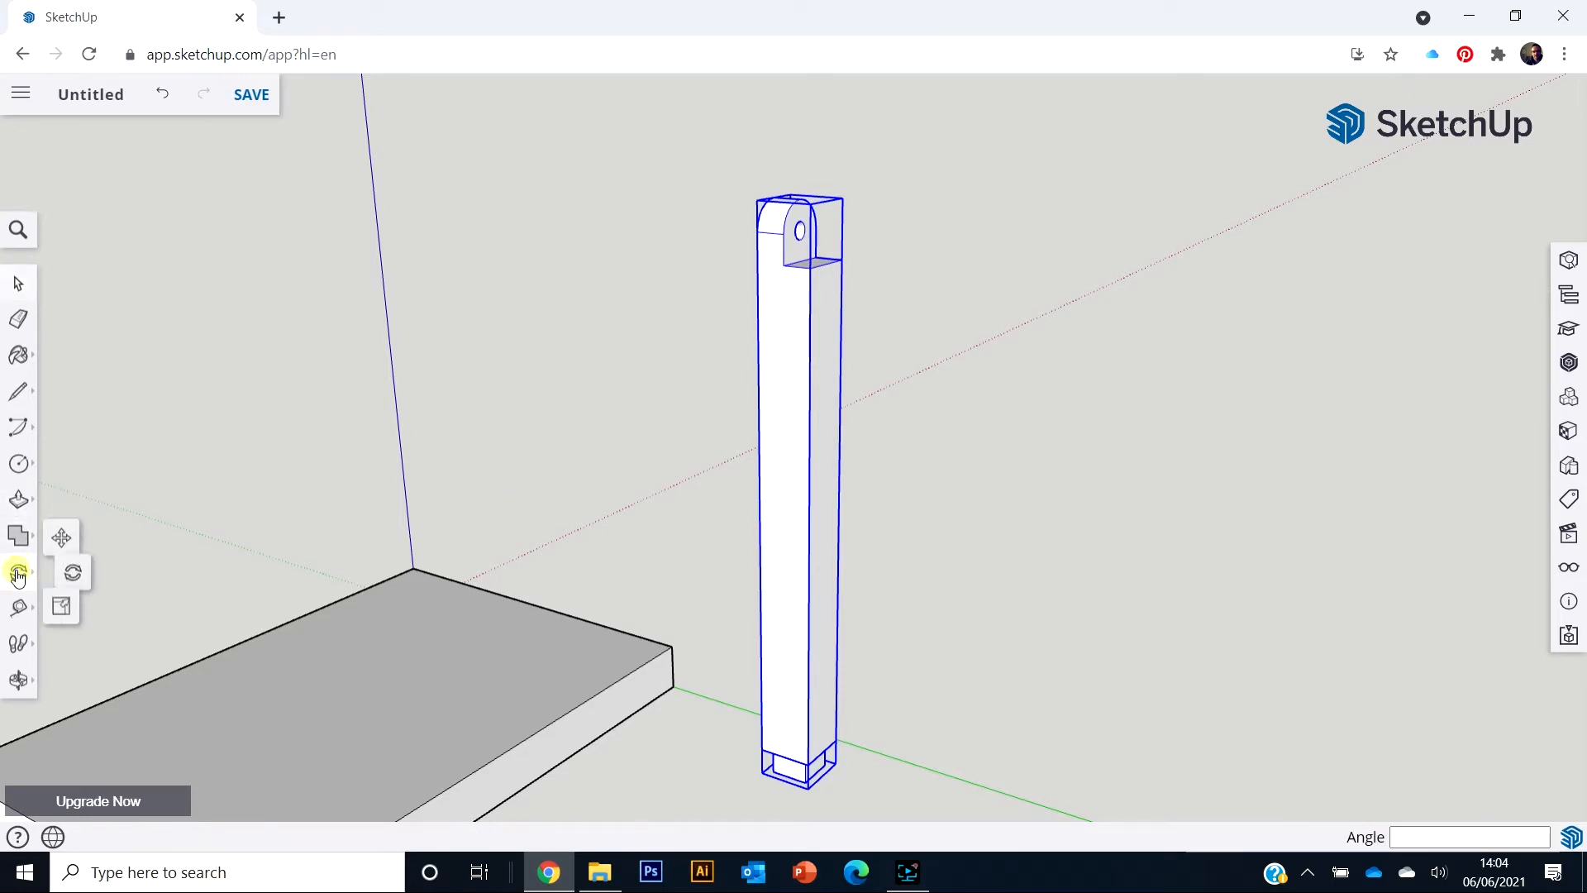
click(69, 533)
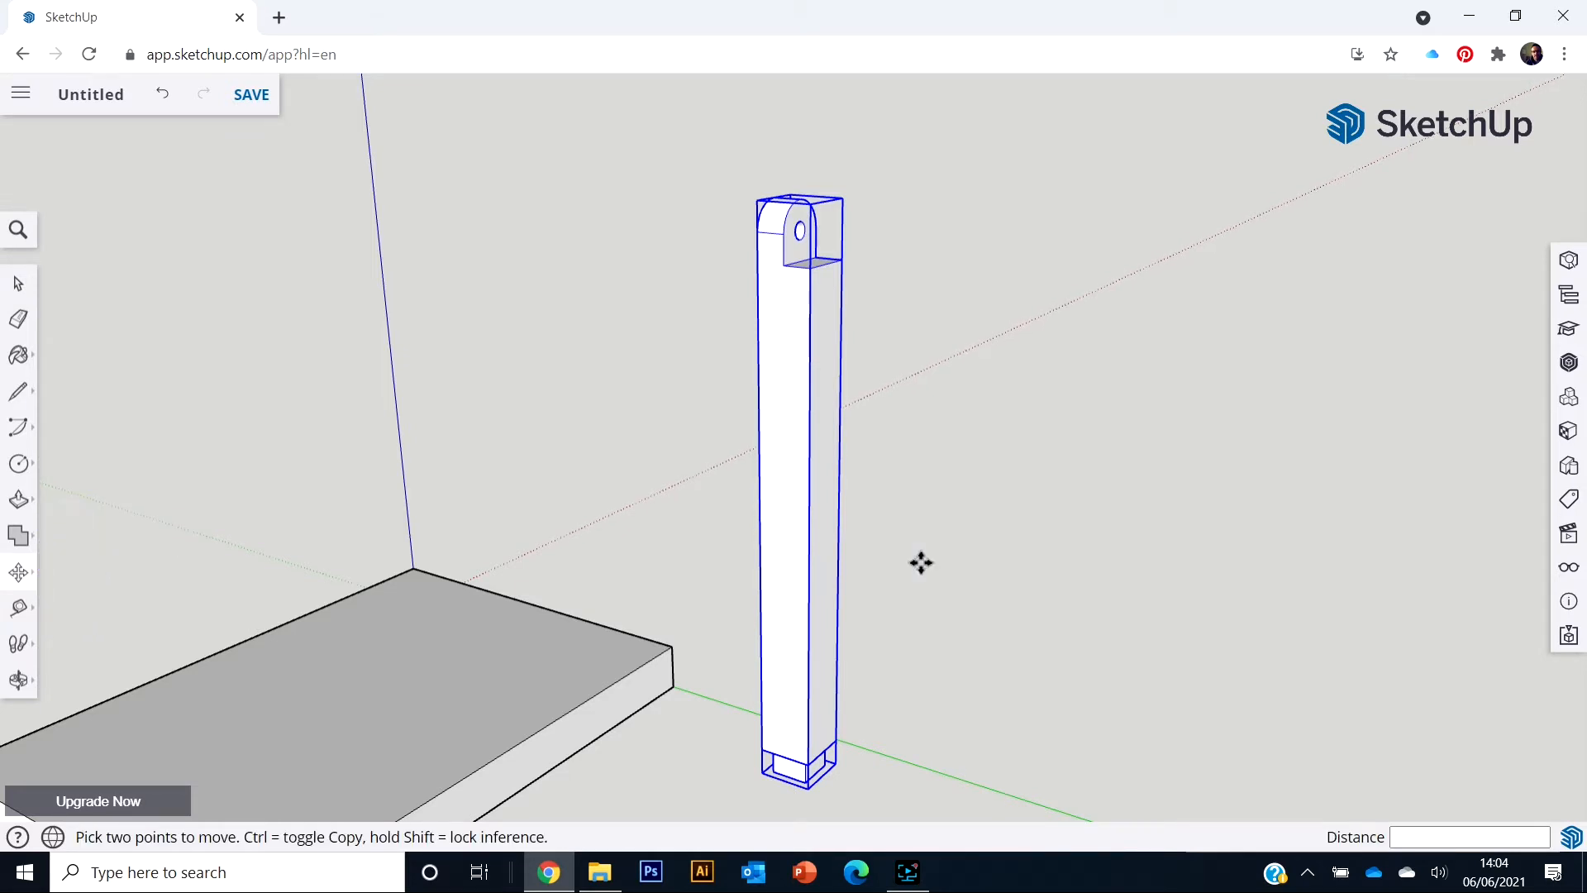
click(808, 573)
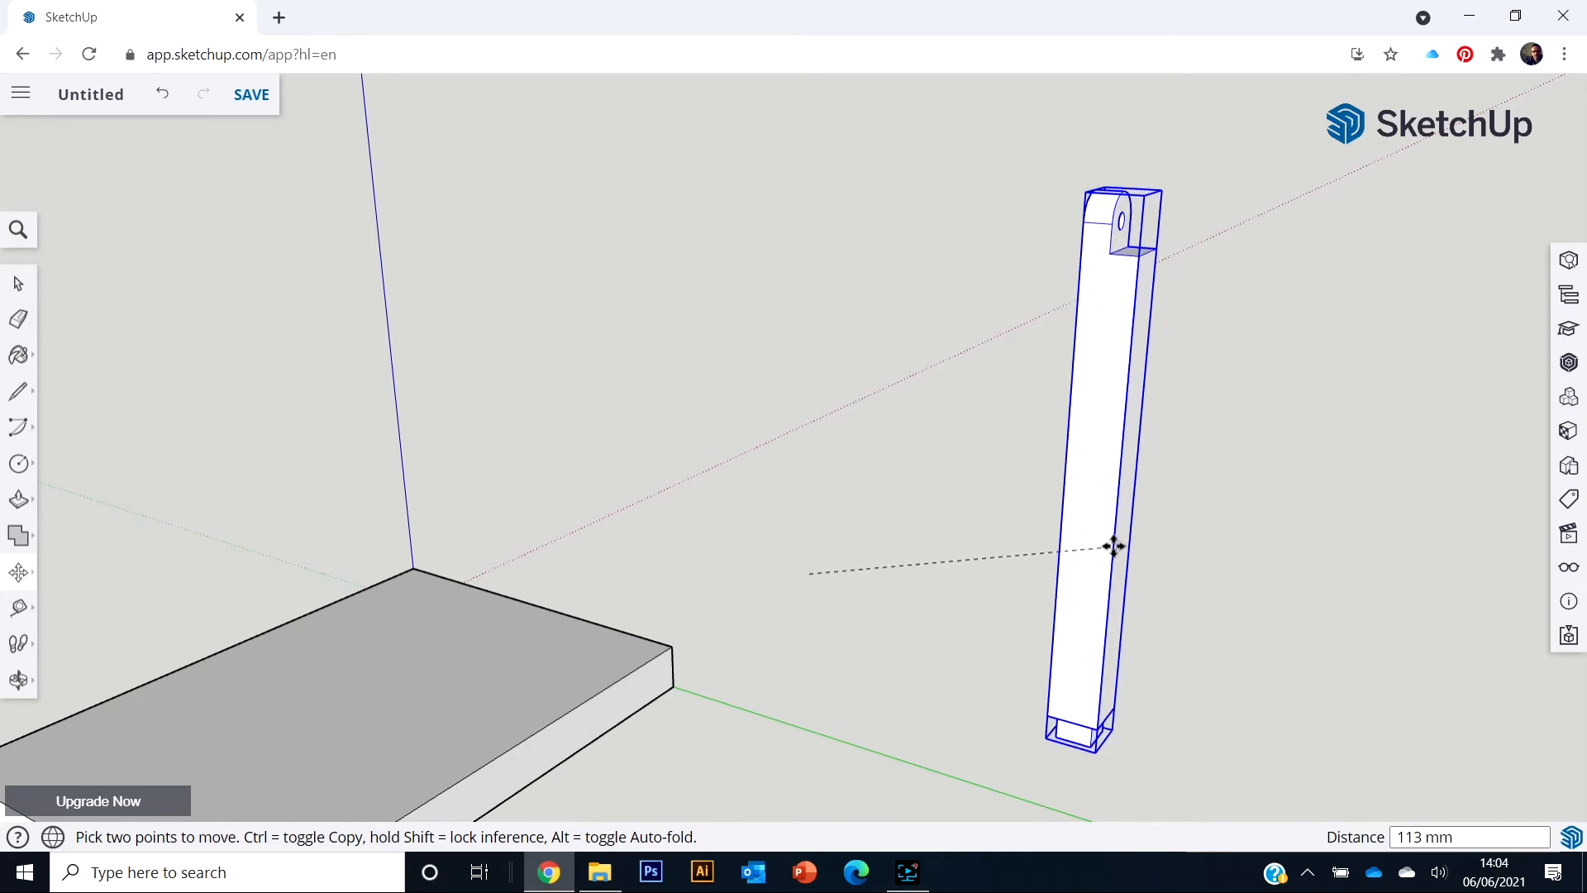
key(ctrl)
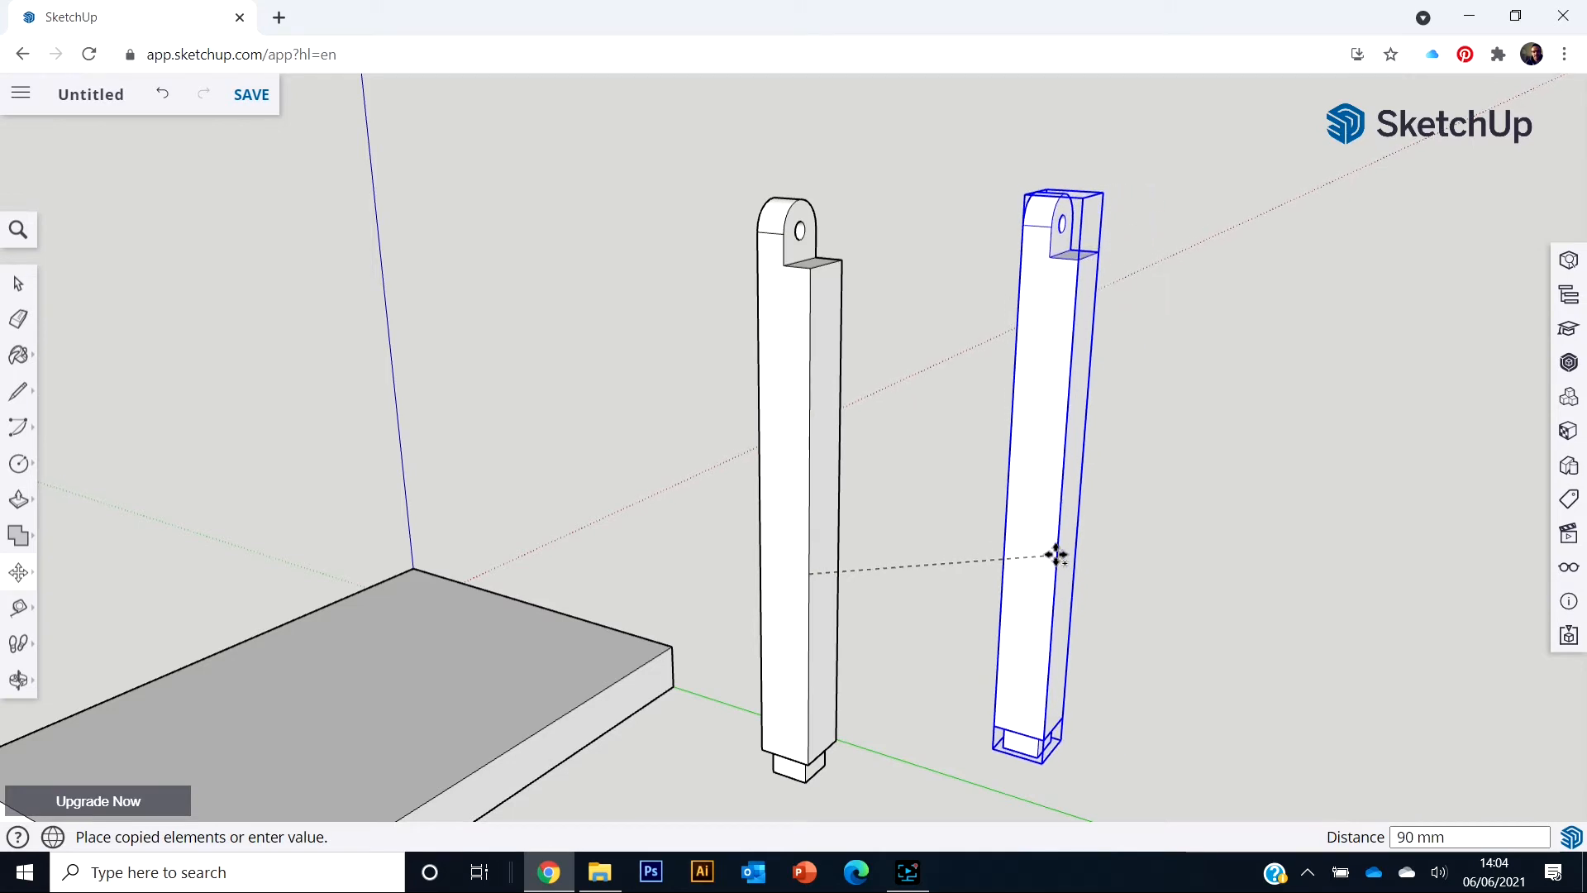
key(ctrl)
key(ctrl)
click(1055, 554)
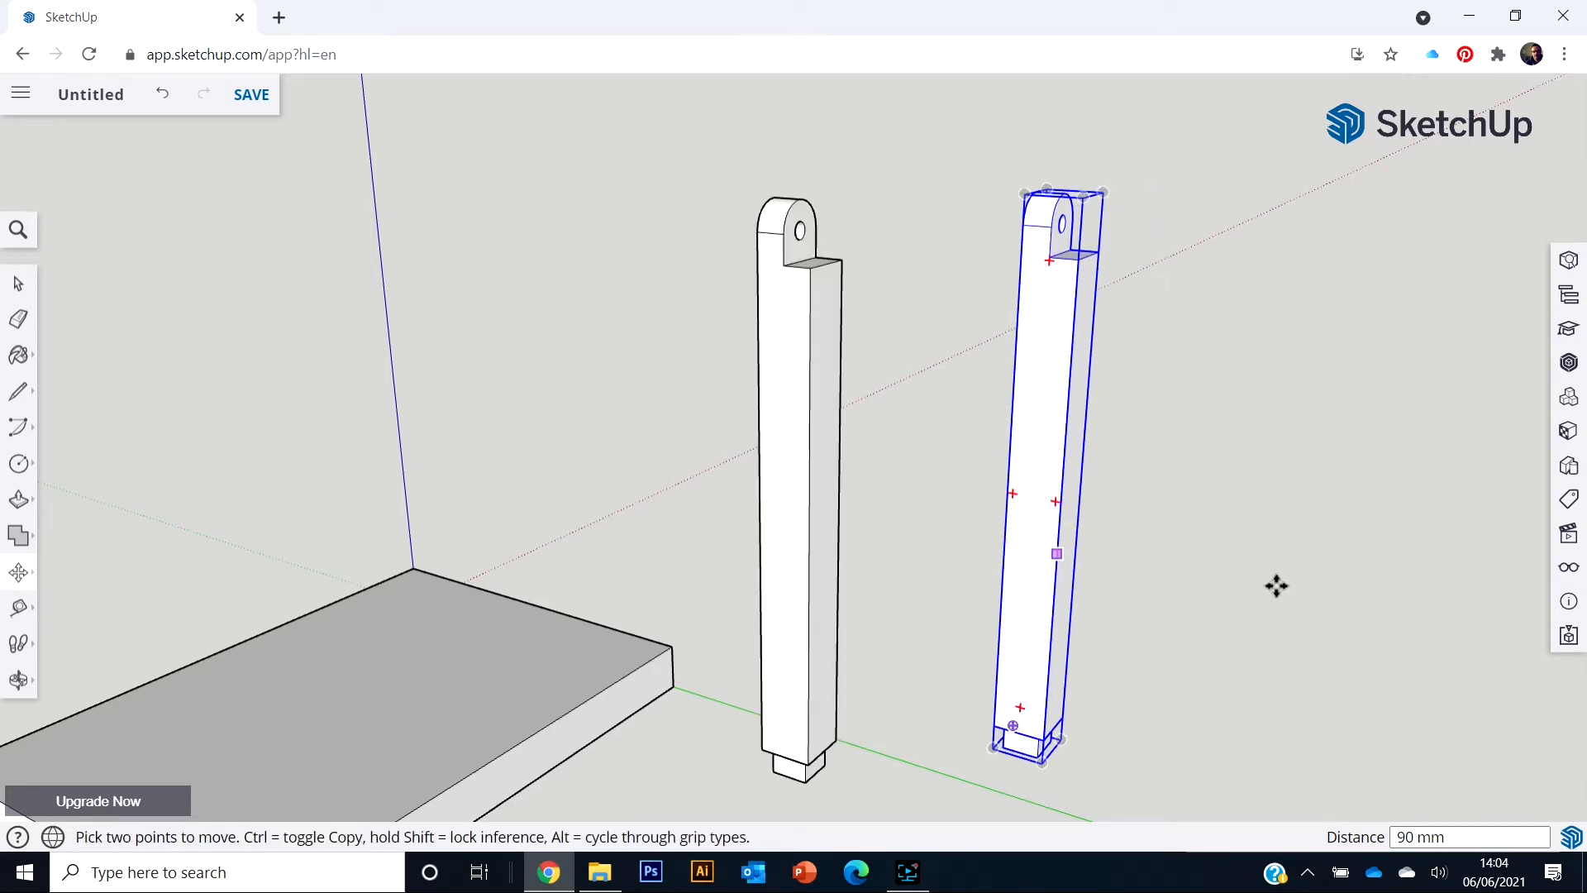
Make the copied post component unique so it can be edited independently of the original
click(20, 288)
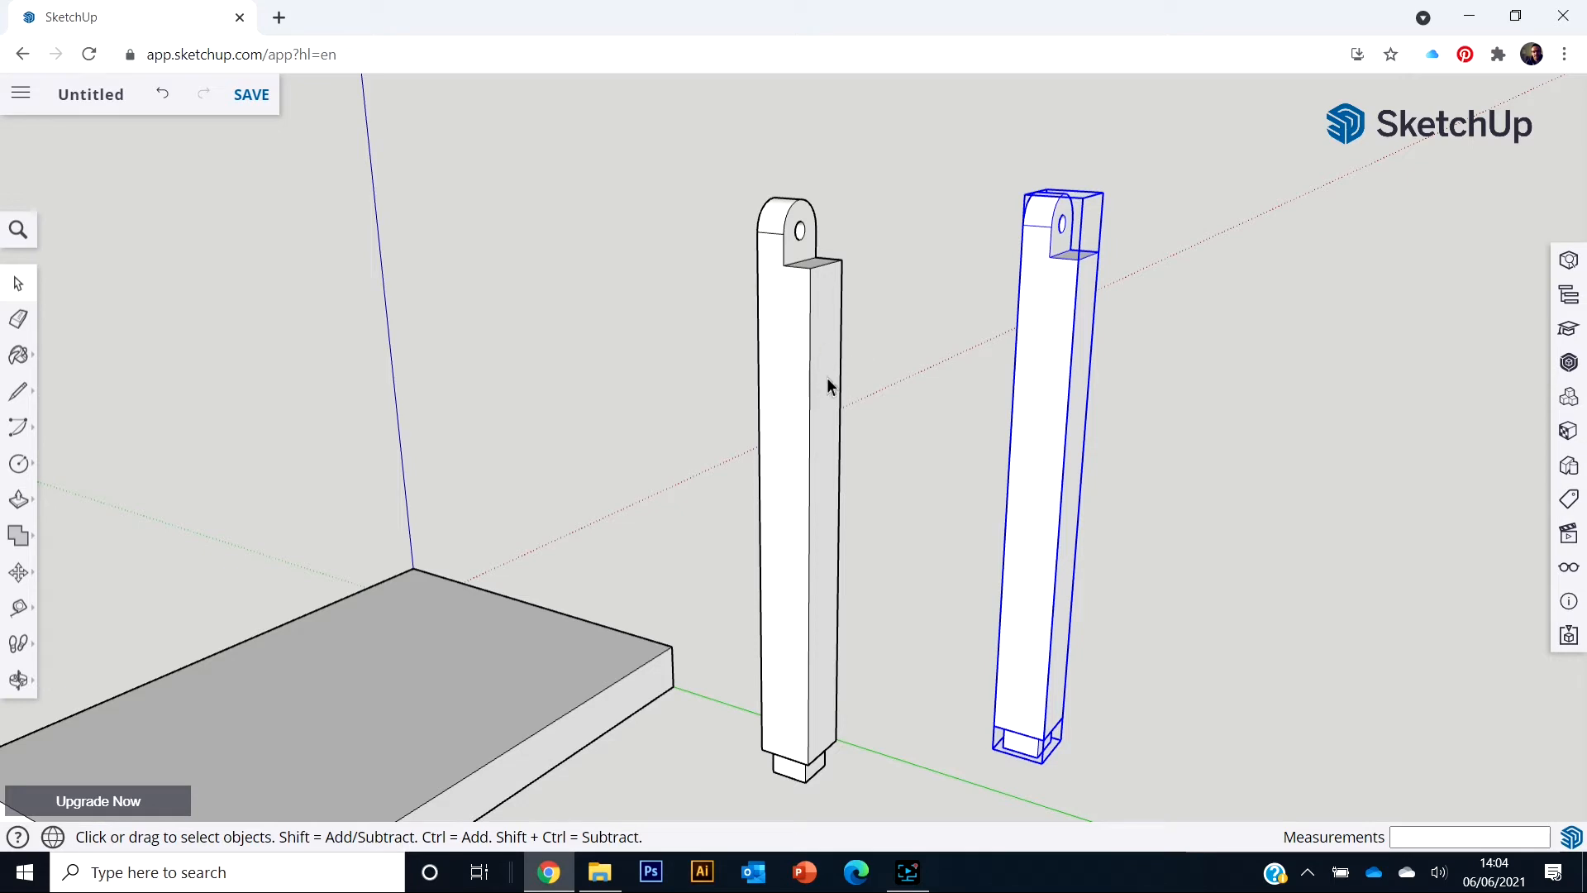
right_click(1052, 354)
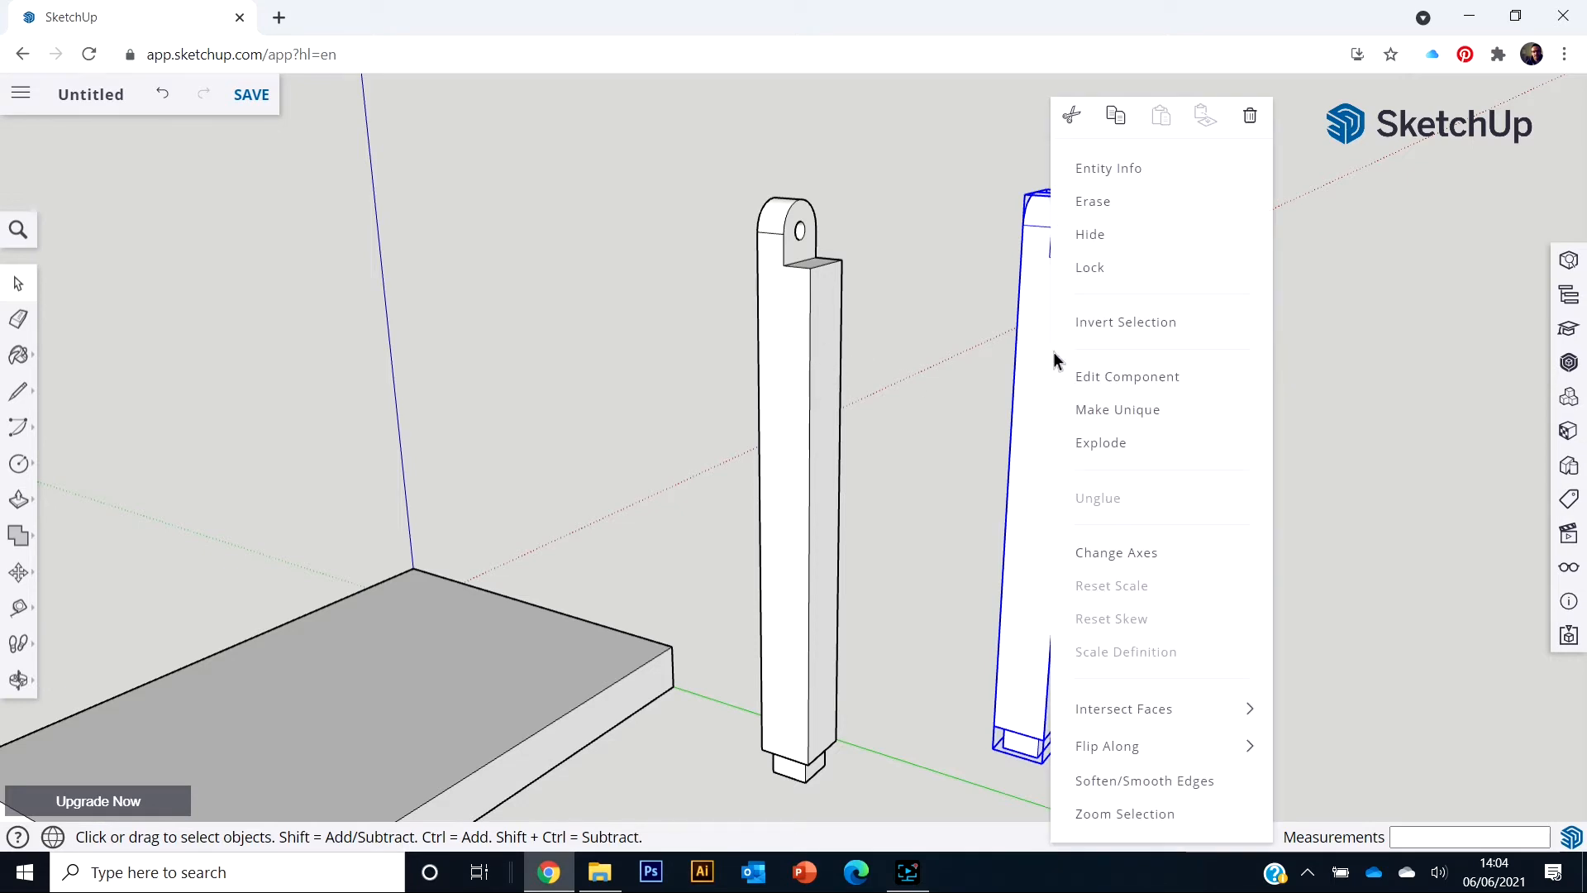
click(1110, 411)
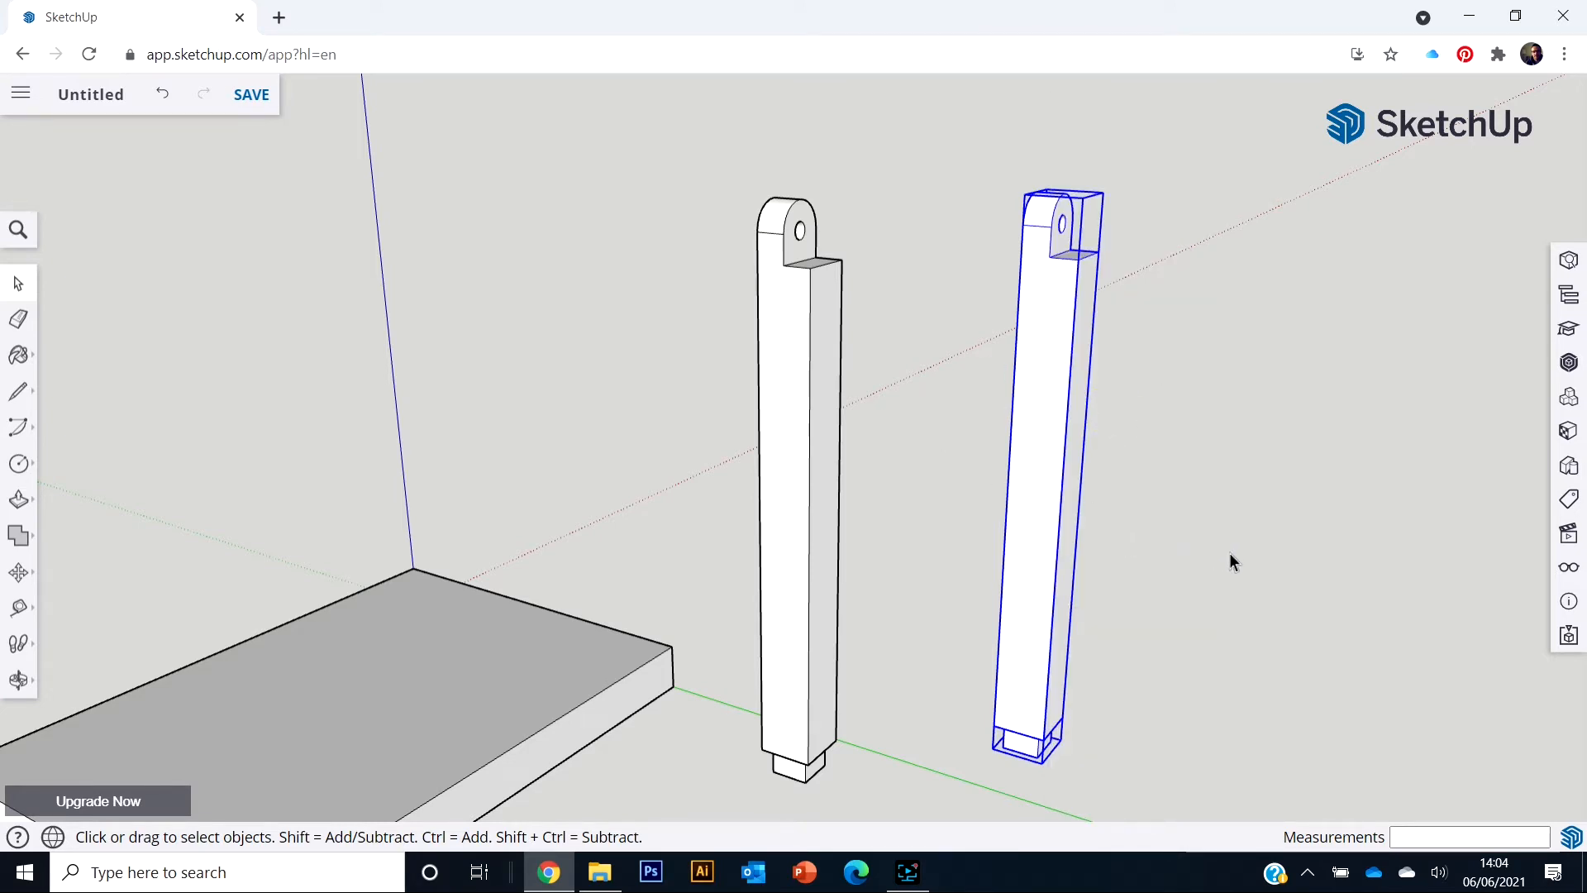
Open the copied post for editing and Push/Pull its tenon's bottom face up 10 mm, flush with the post's underside
middle_drag(1229, 570, 1027, 523)
middle_drag(999, 623, 890, 512)
drag(632, 453, 836, 592)
key(space)
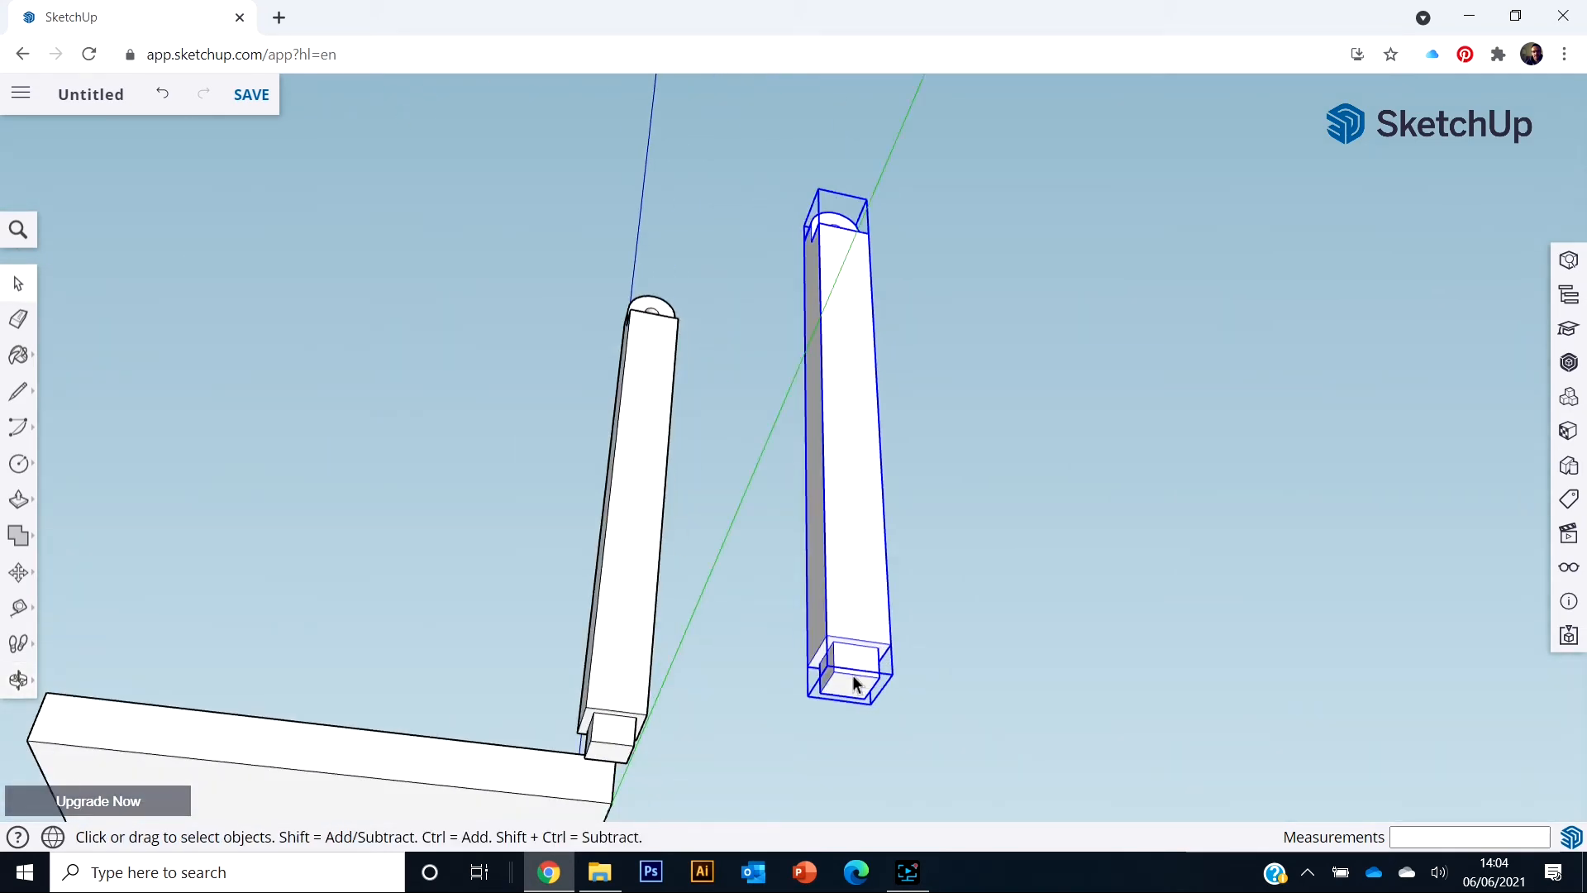
double_click(854, 682)
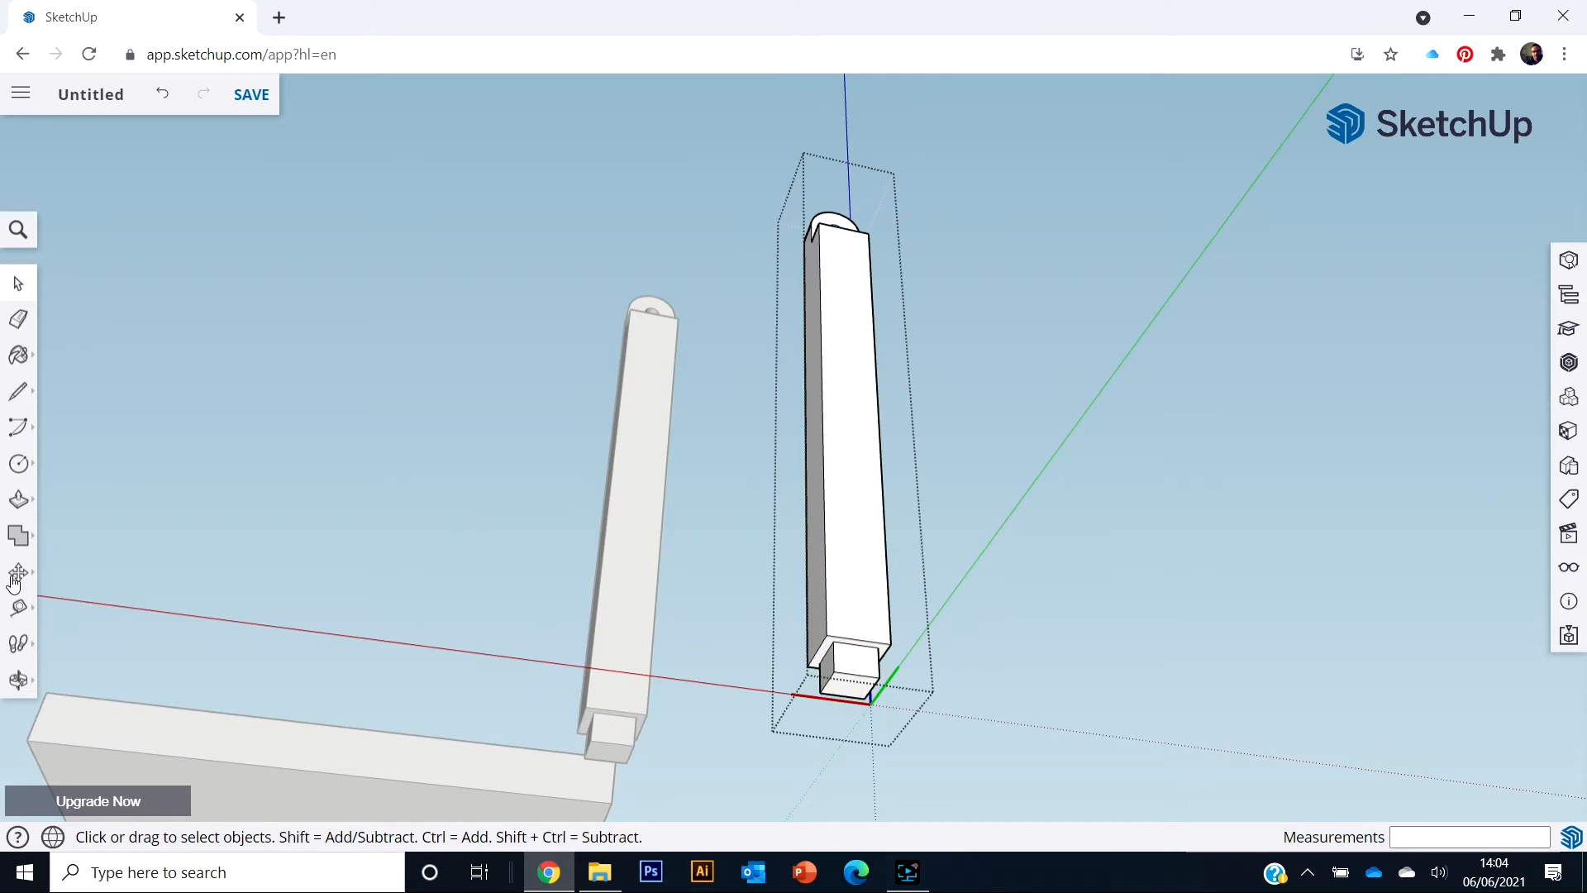
click(19, 499)
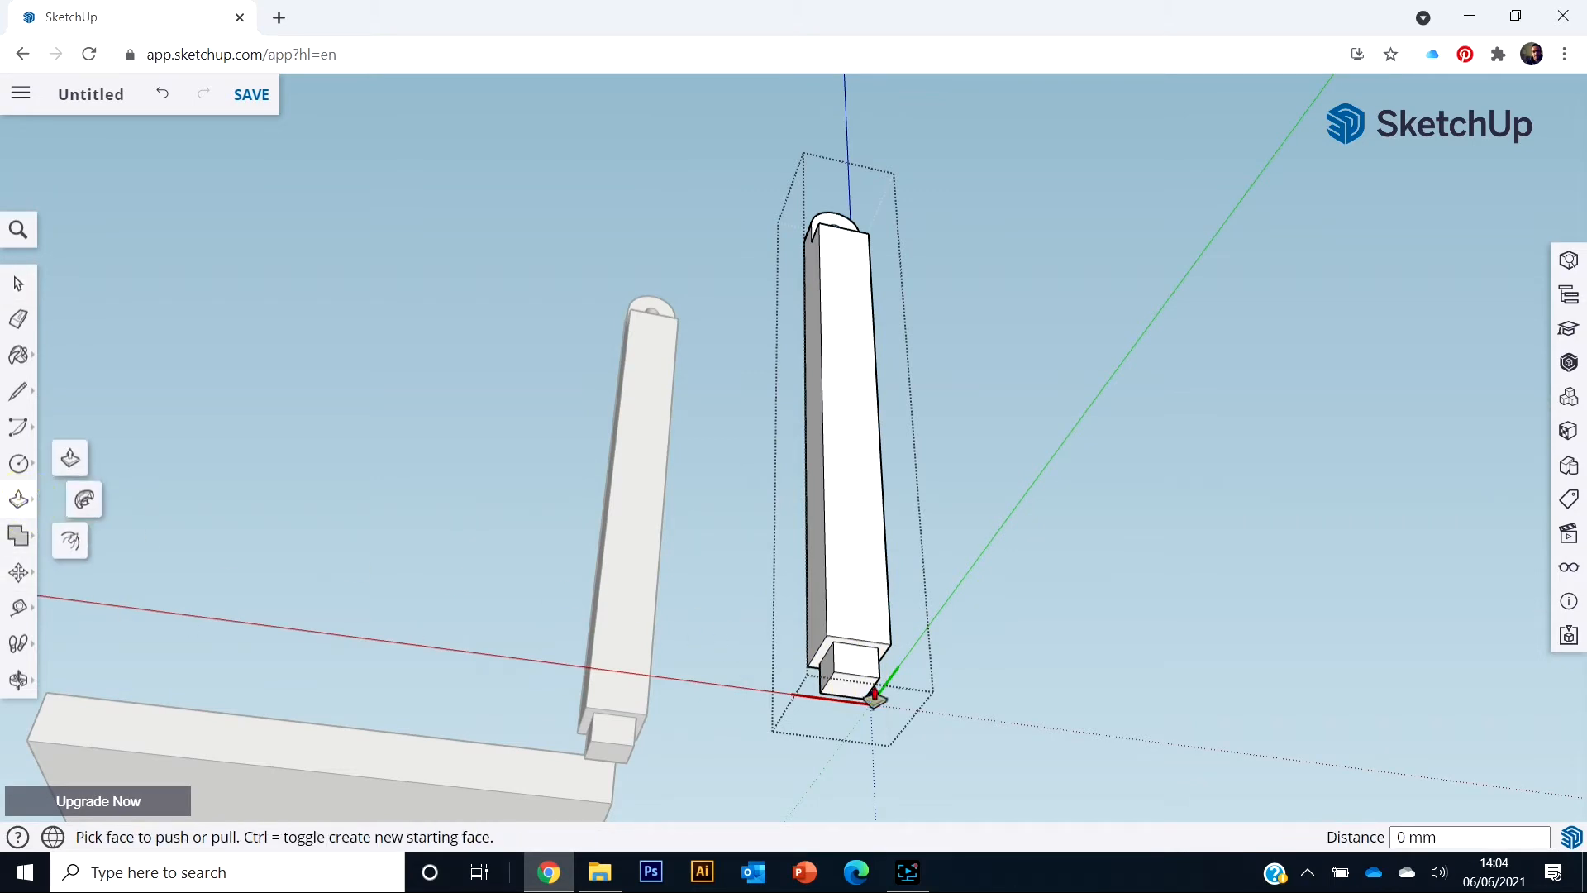
scroll(868, 692, up, 5)
click(836, 688)
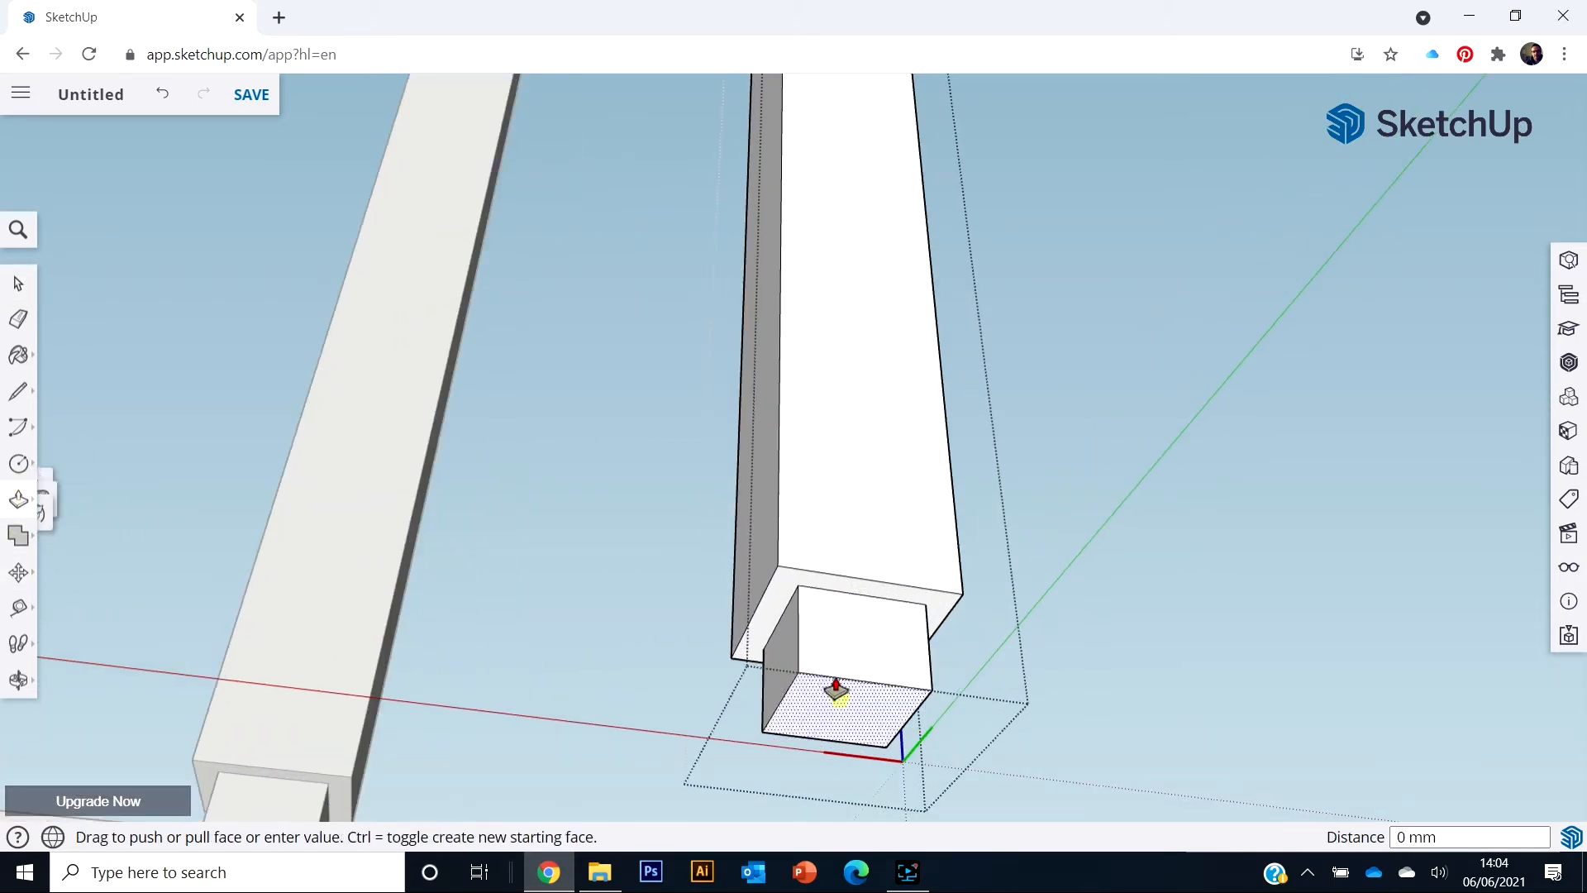
click(866, 606)
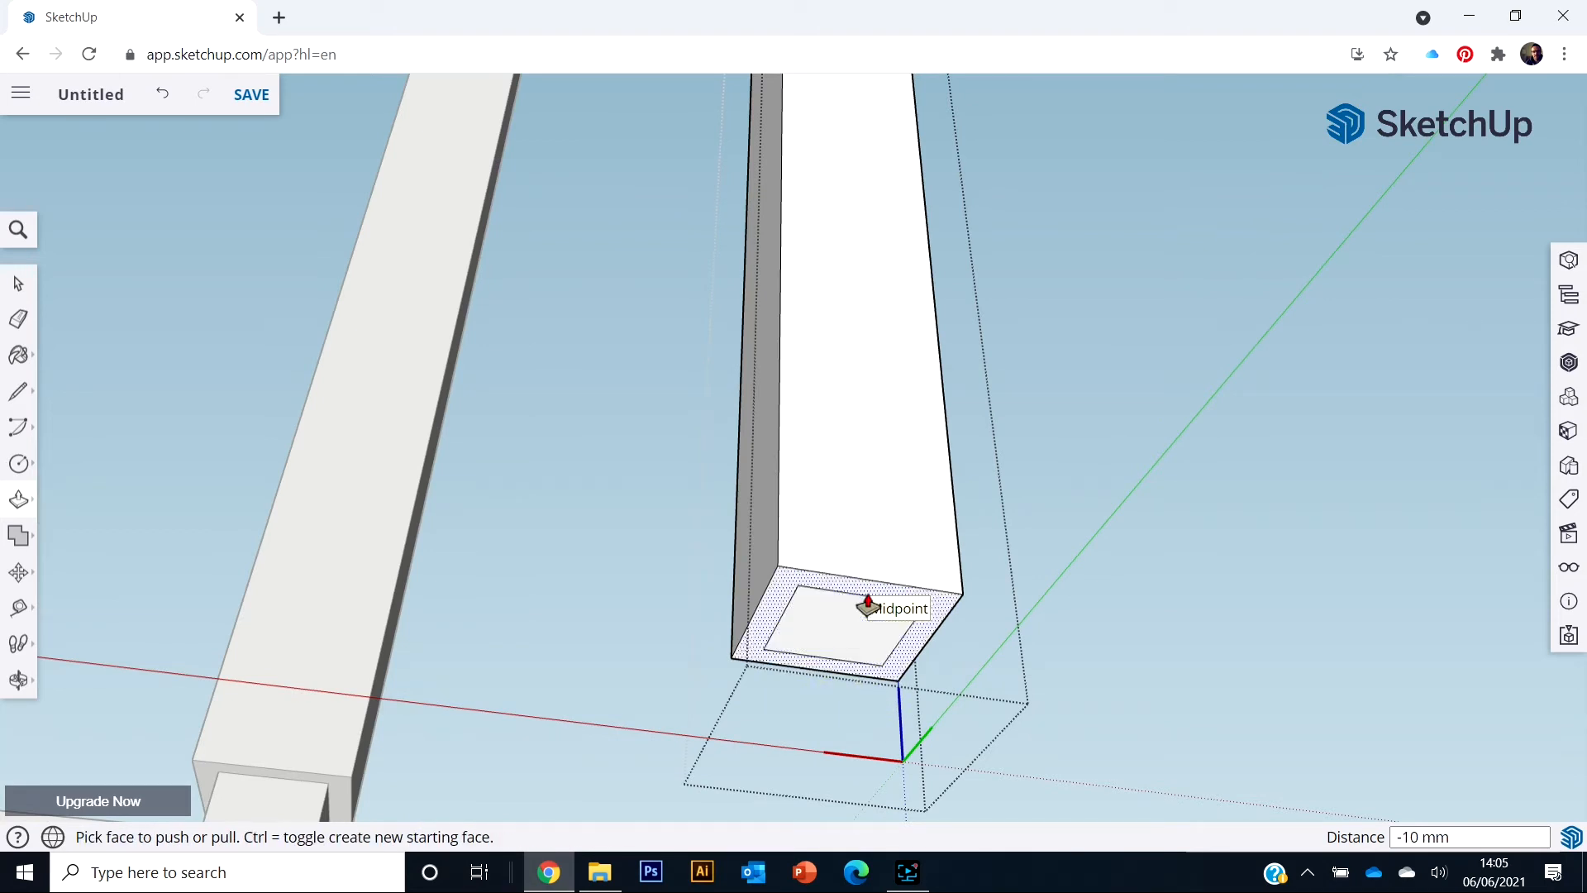
Erase the leftover rectangular tenon outline from the underside of the copied post
scroll(898, 614, up, 6)
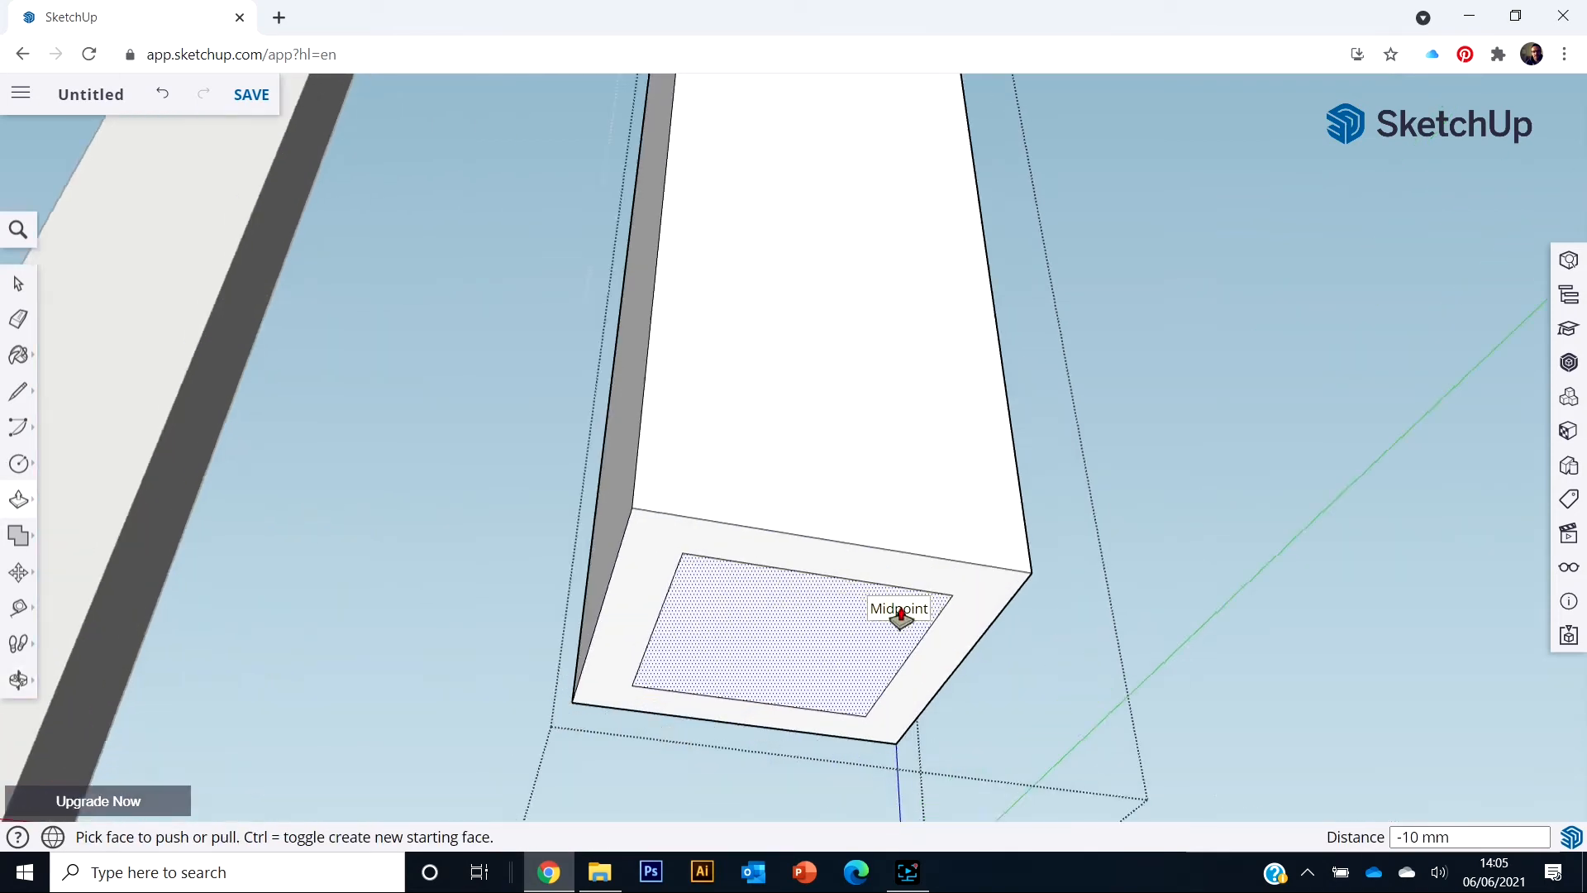
middle_drag(850, 641, 25, 358)
click(19, 318)
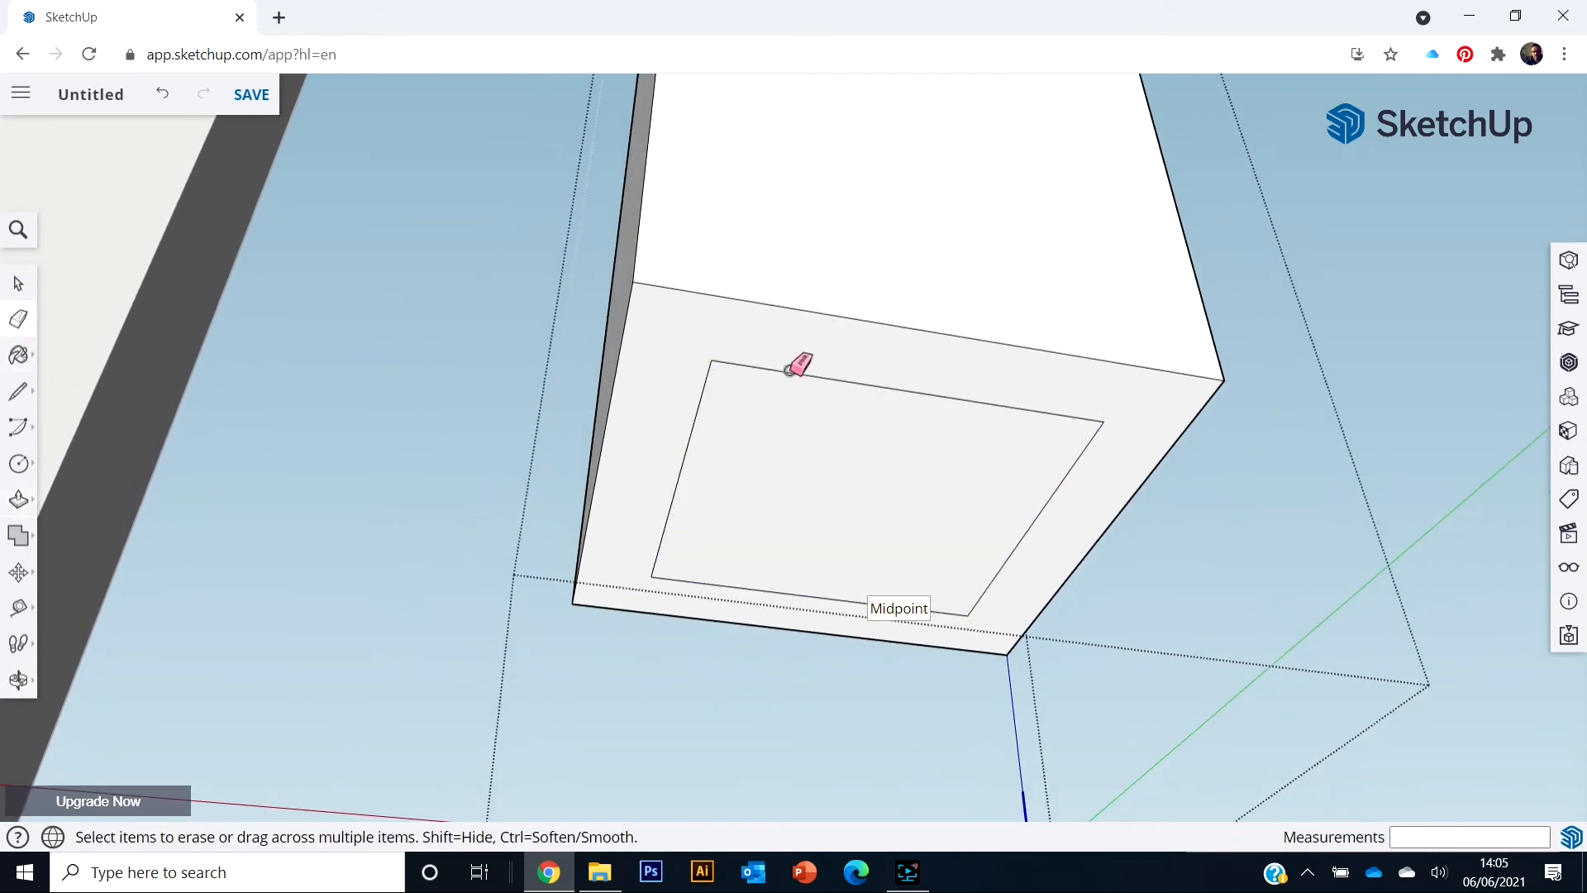
mouse_move(789, 369)
mouse_down()
mouse_move(719, 386)
mouse_move(716, 363)
mouse_move(693, 427)
mouse_move(739, 580)
mouse_move(890, 570)
mouse_move(1039, 532)
mouse_up()
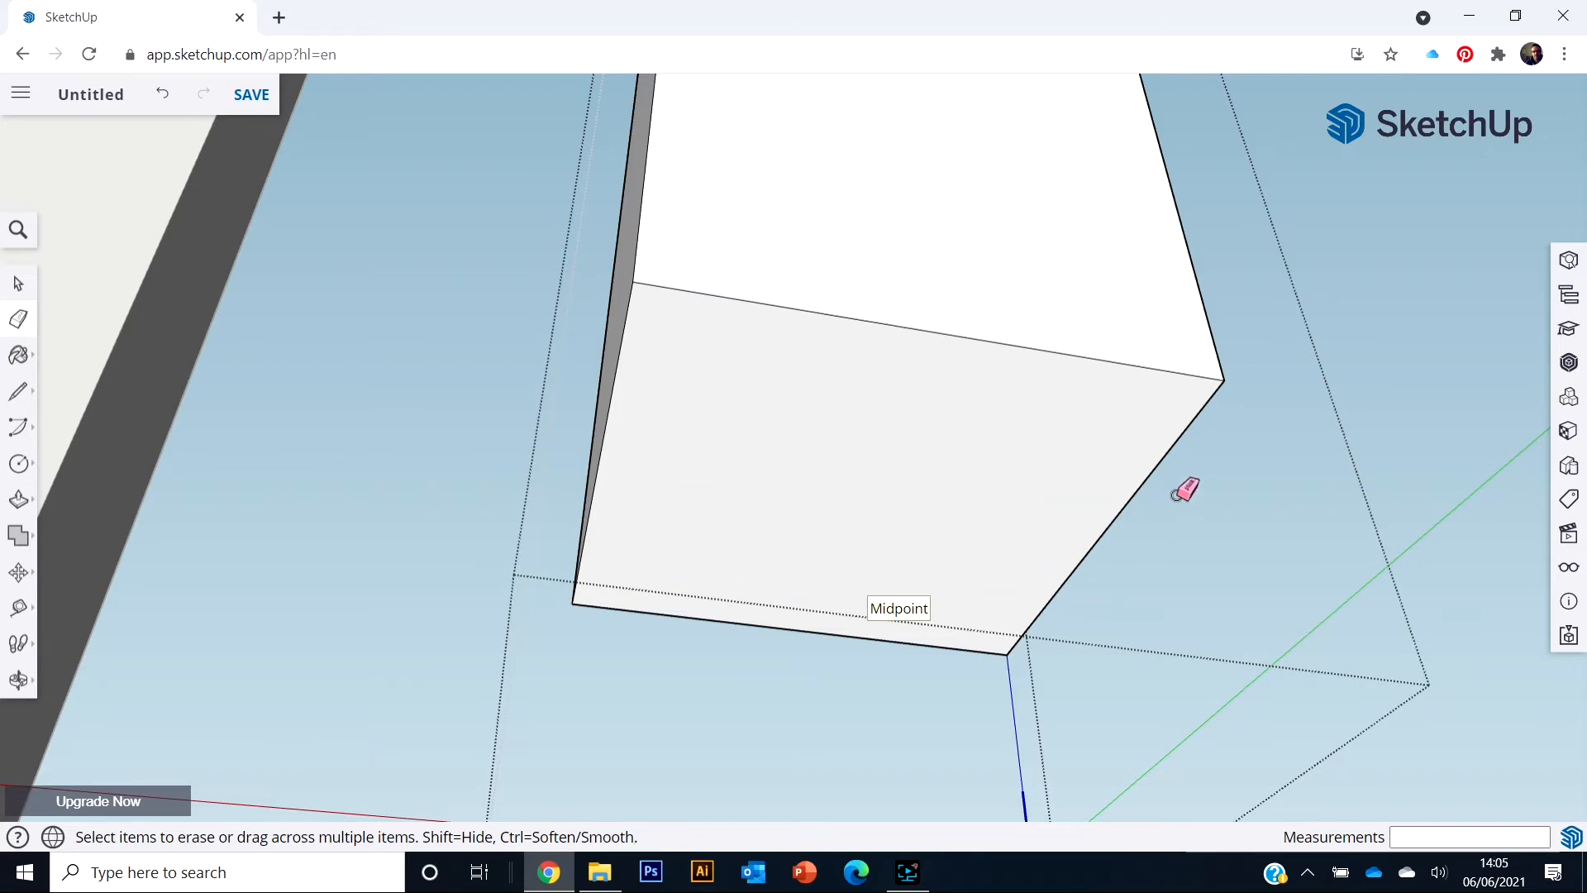
scroll(878, 471, down, 3)
middle_drag(879, 471, 720, 695)
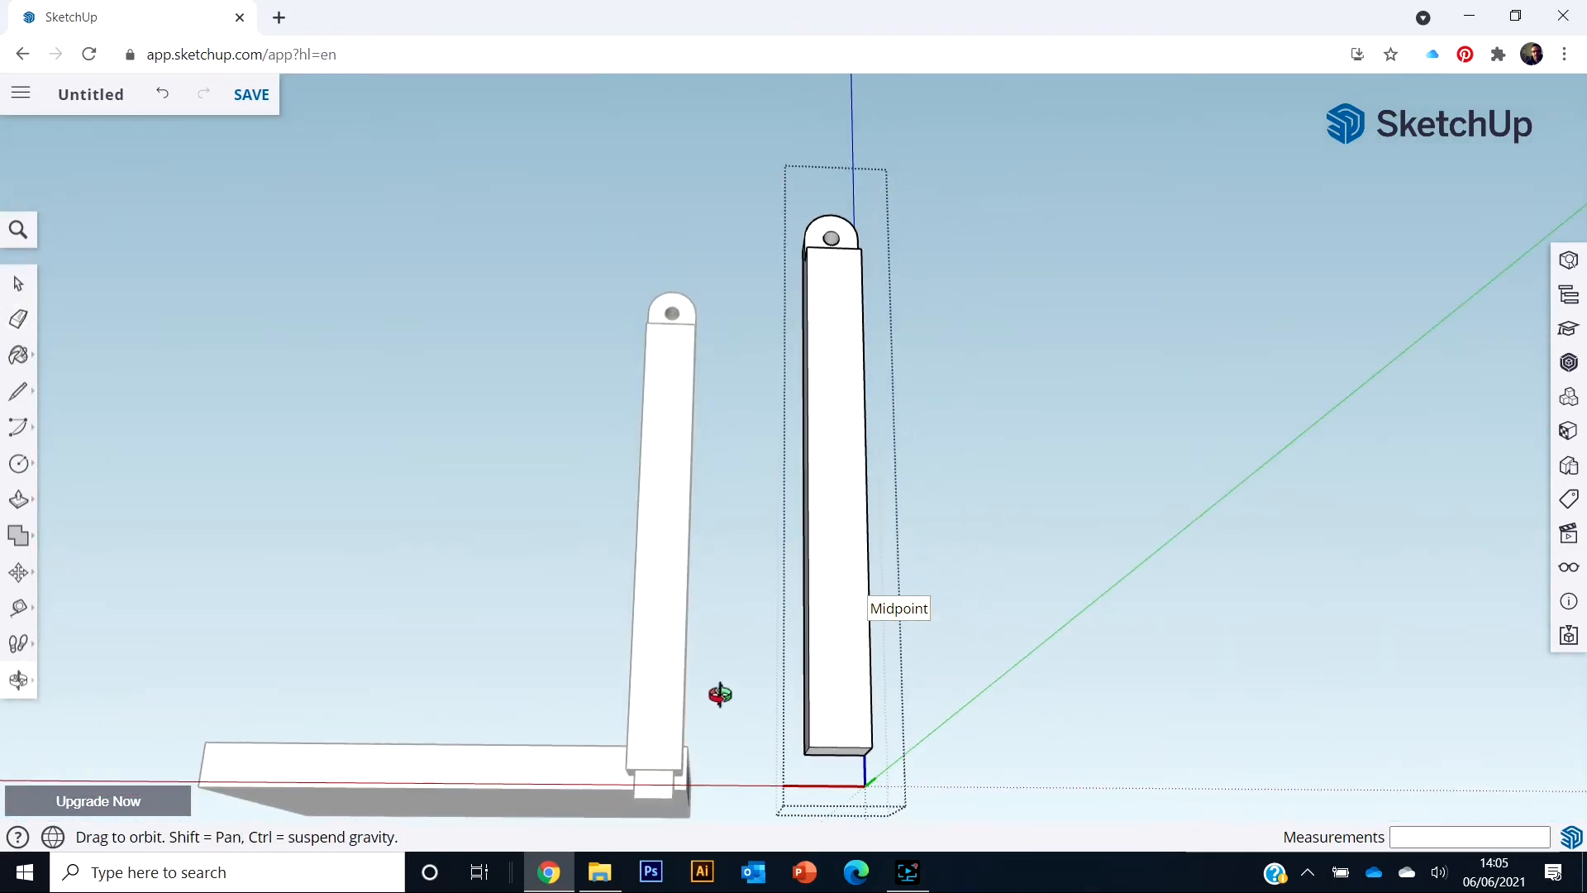
Push/Pull the copied post's bottom face up 100 mm to shorten the post
click(19, 503)
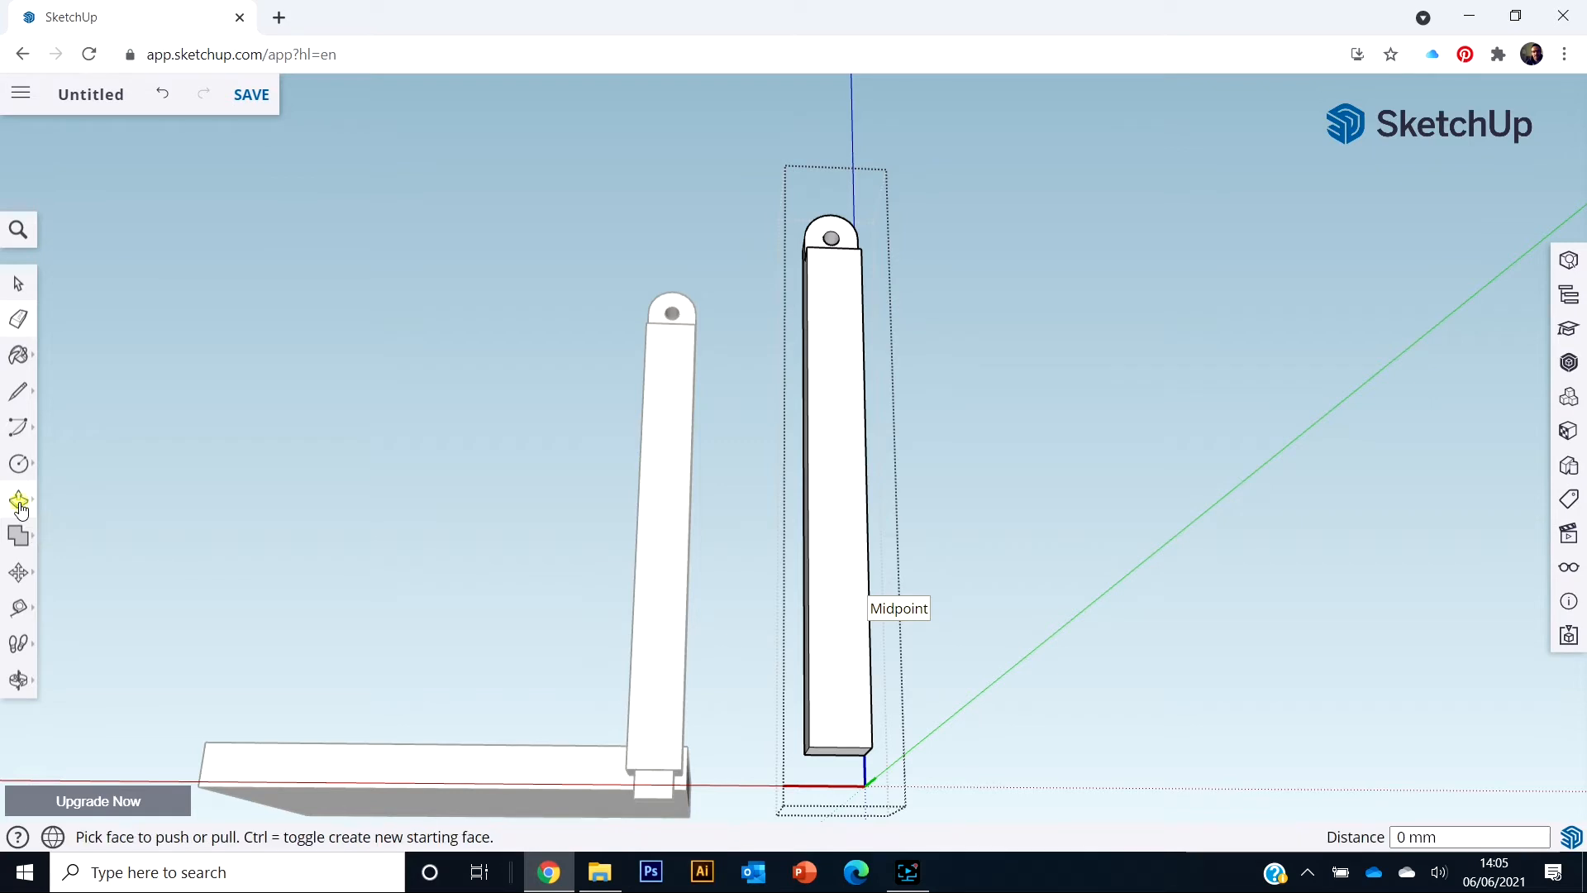
drag(835, 761, 849, 529)
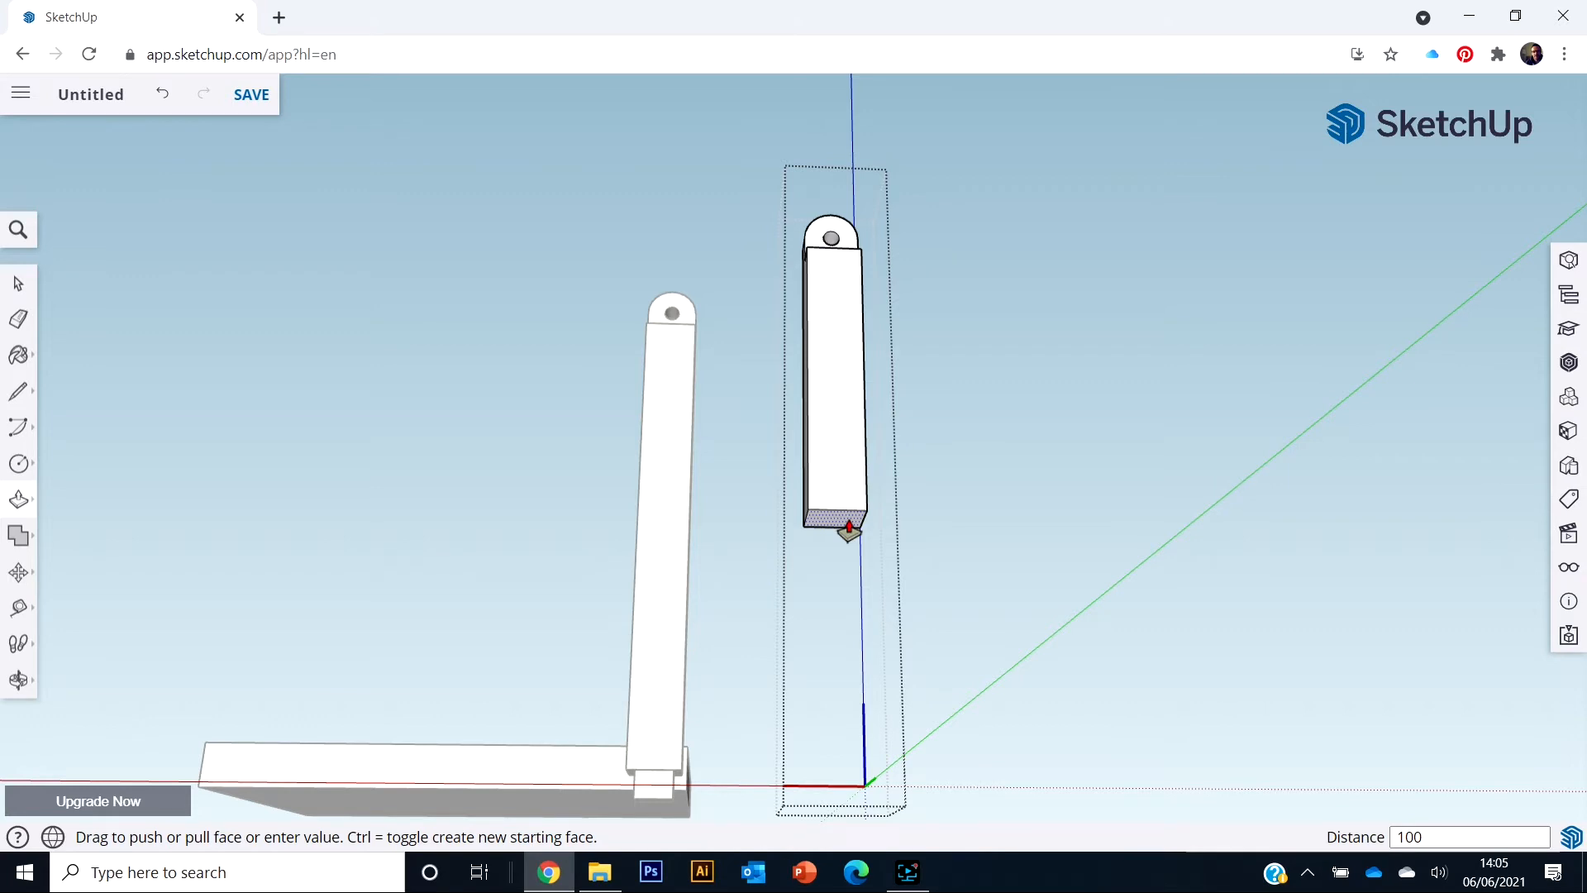
key(Return)
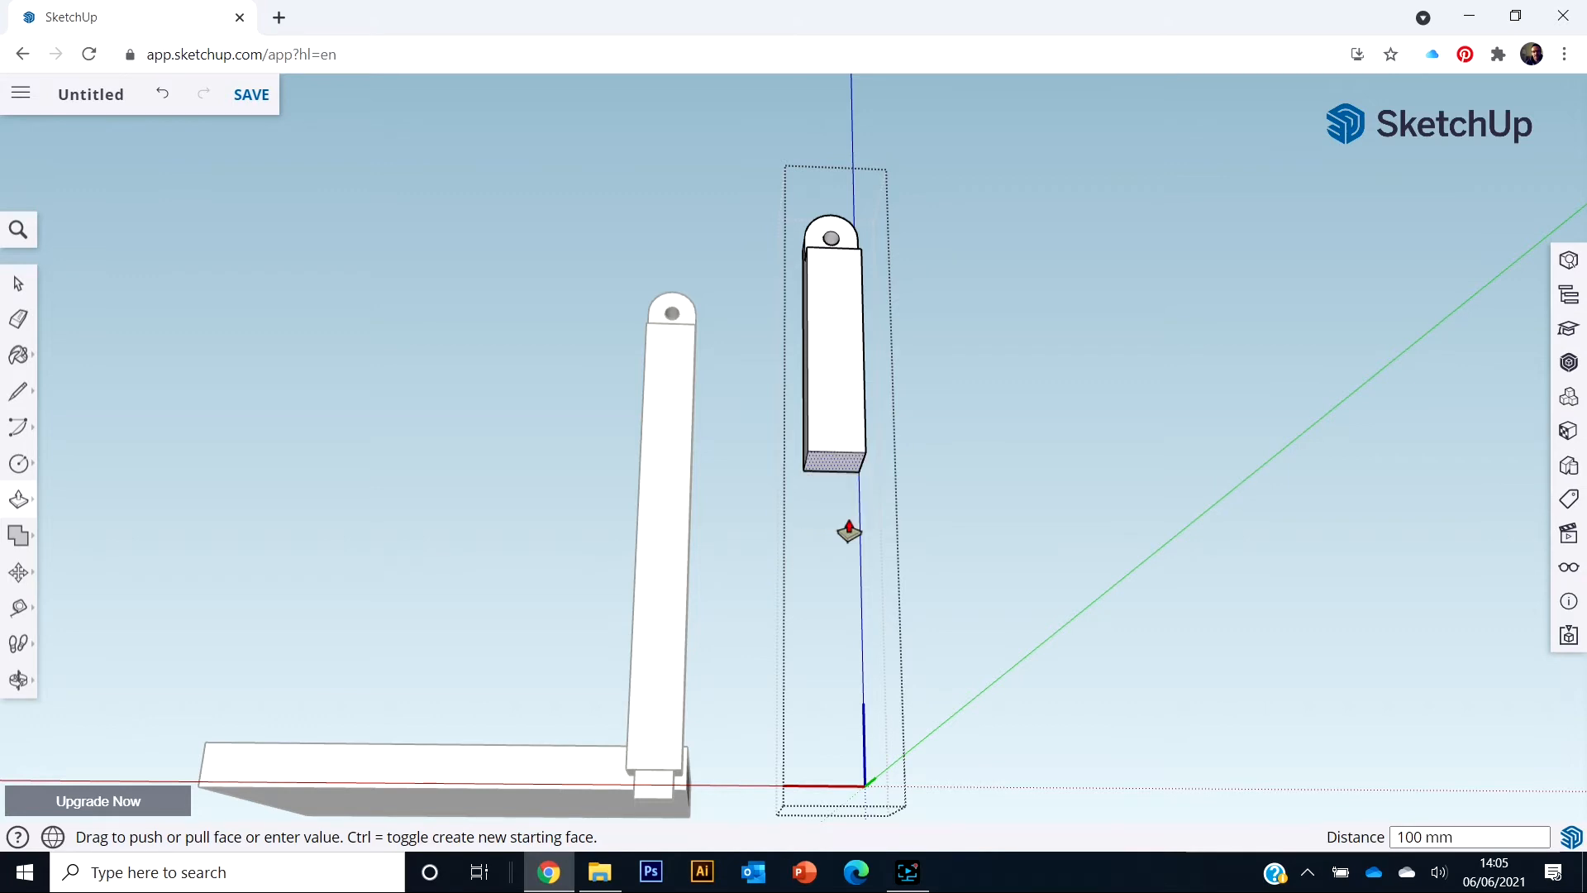
middle_drag(689, 500, 957, 691)
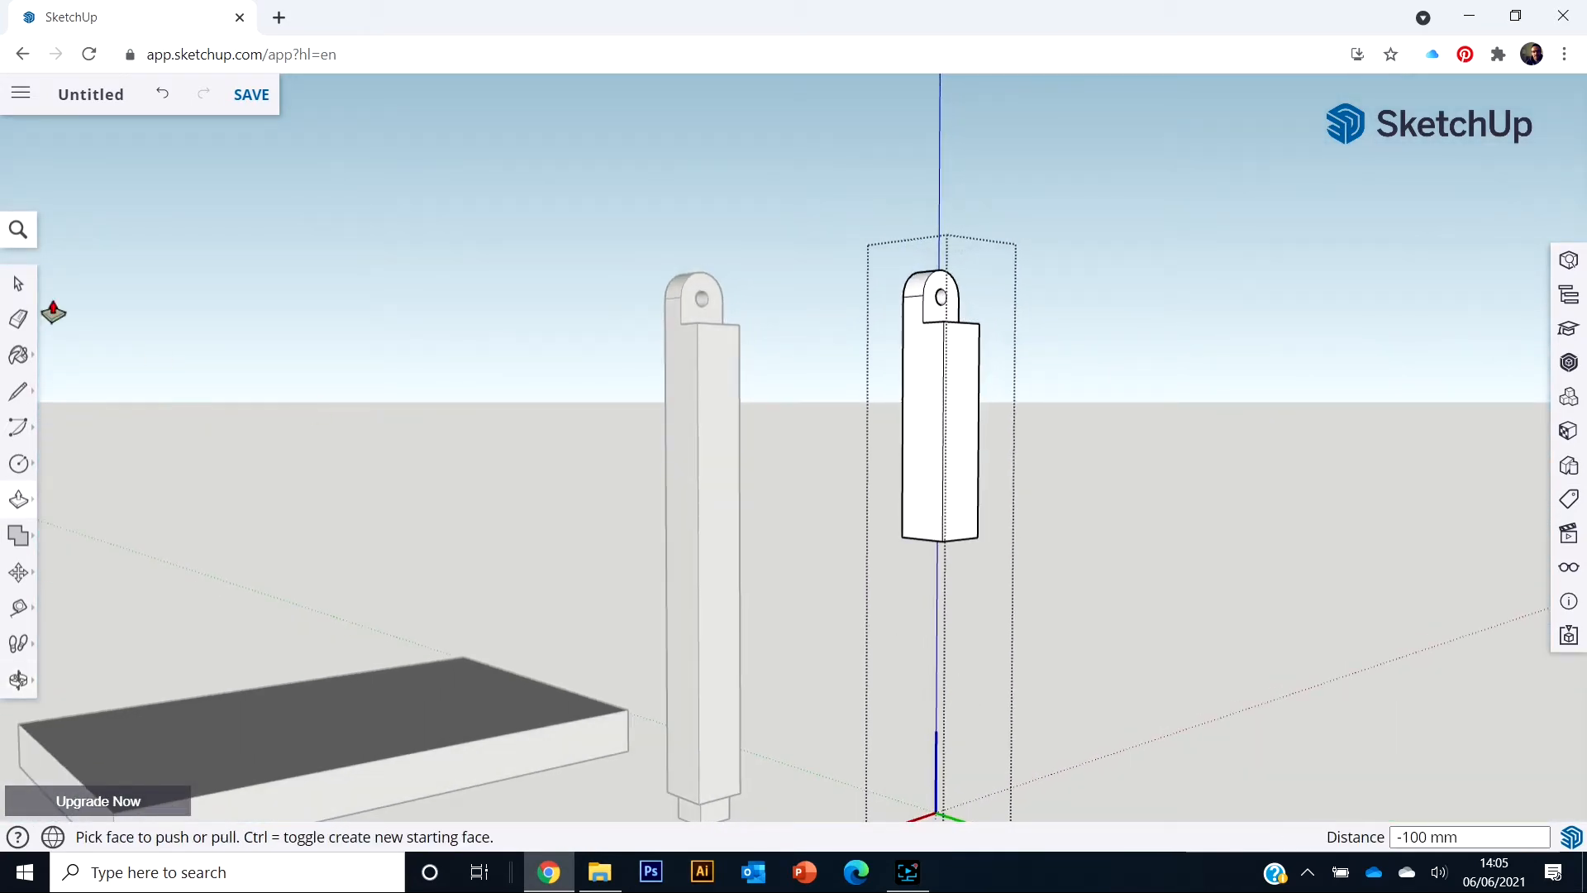
Measure the shortened post's overall height with the Line tool, from the bottom edge's midpoint to the top of the rounded end
click(18, 391)
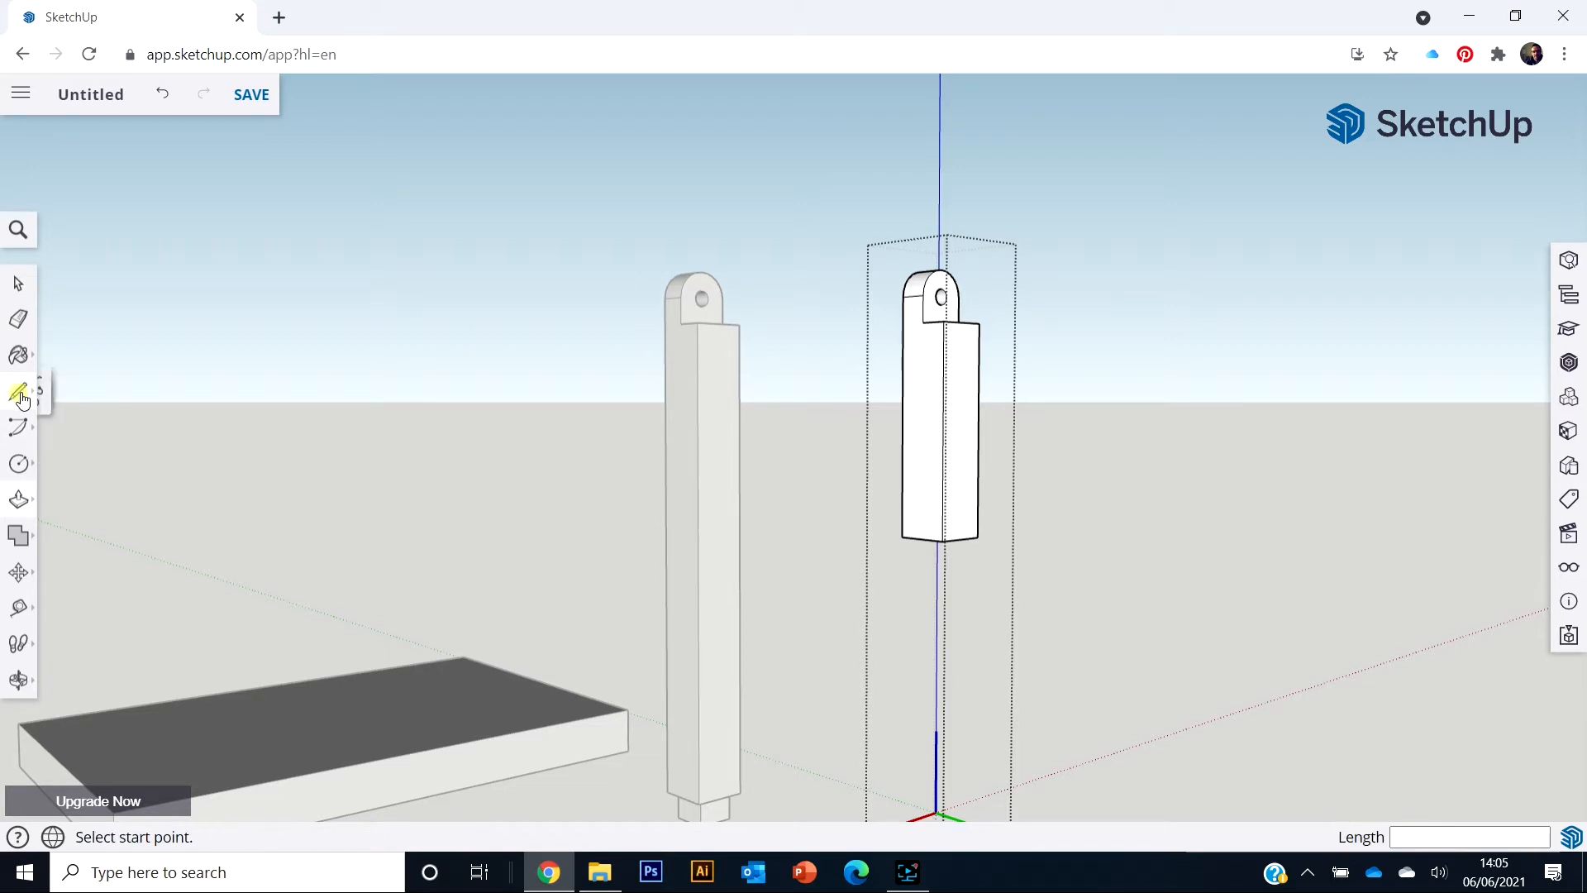
middle_drag(832, 389, 695, 457)
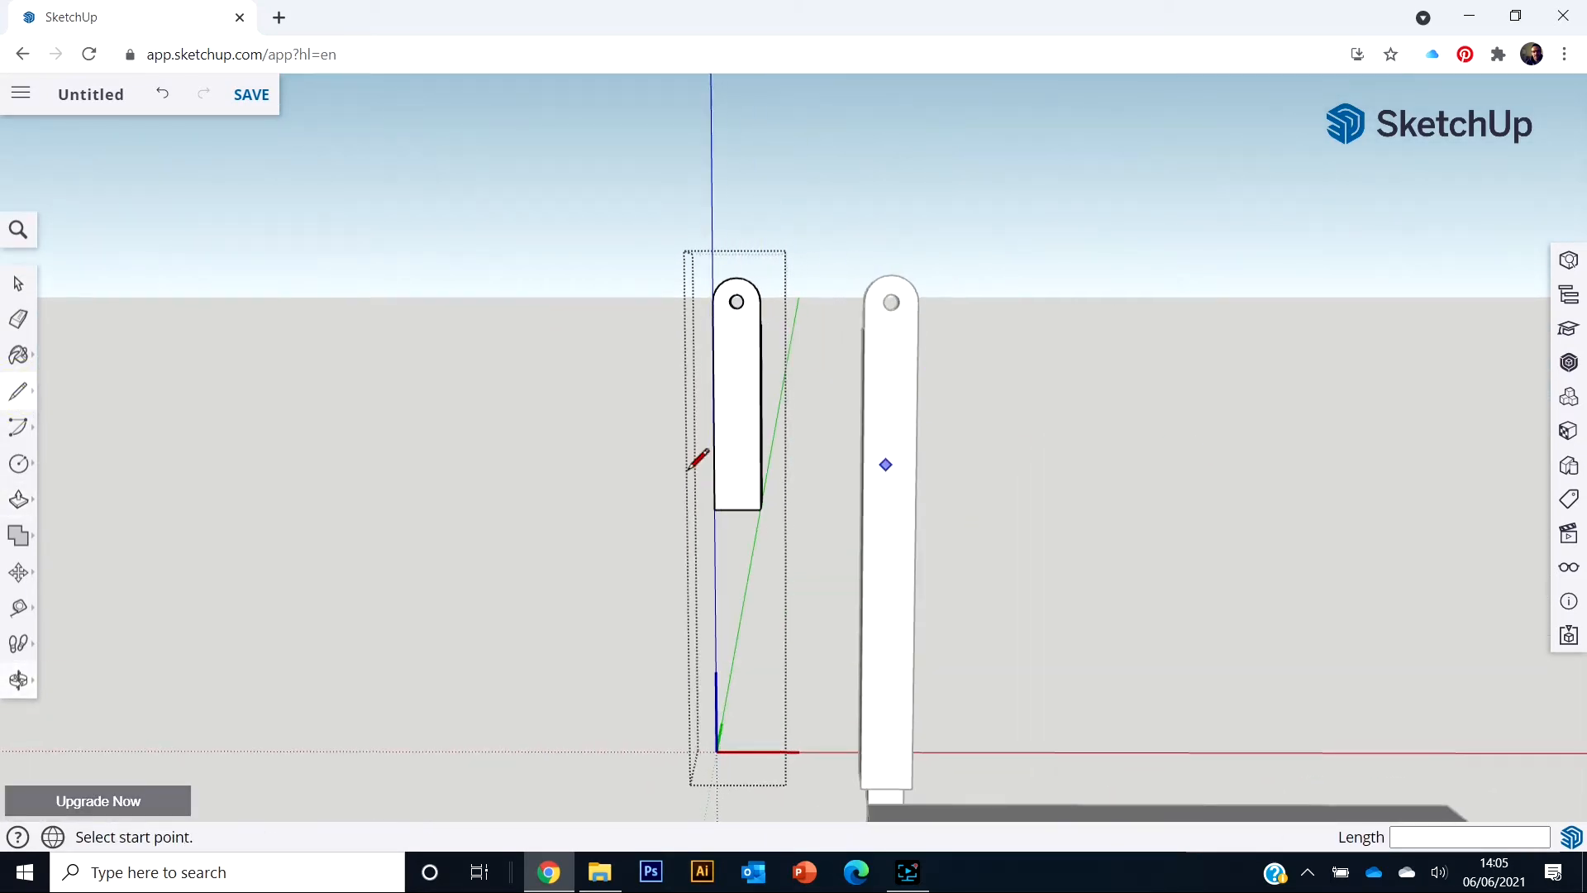
scroll(693, 413, up, 3)
click(755, 533)
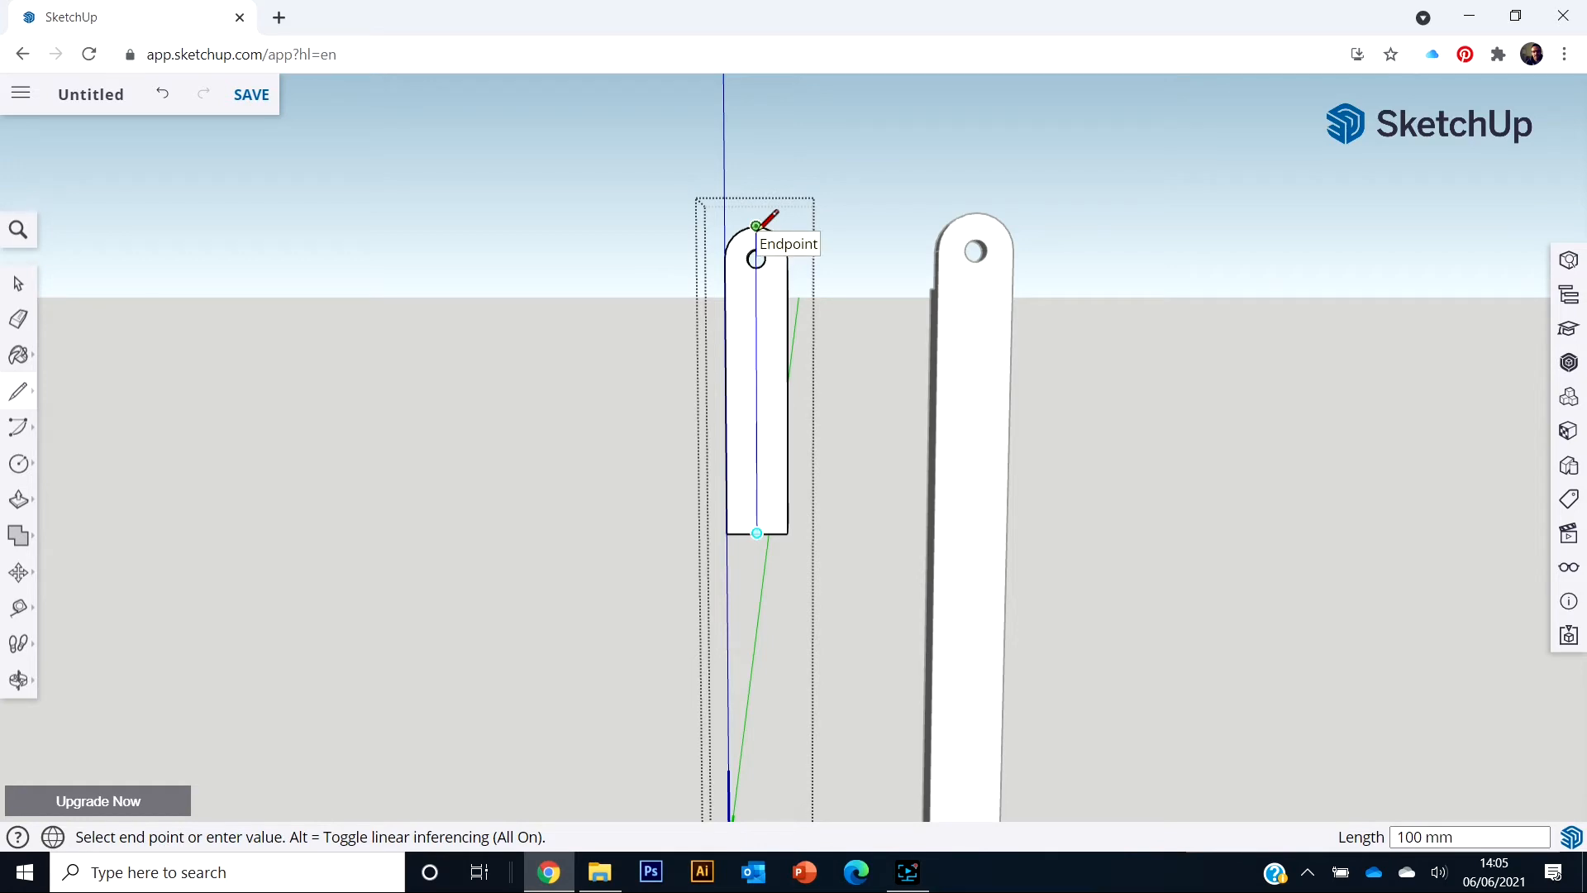
click(18, 283)
Draw a line across the shortened post's underside between opposite edge midpoints, splitting the face into two equal halves
middle_drag(1229, 473, 402, 488)
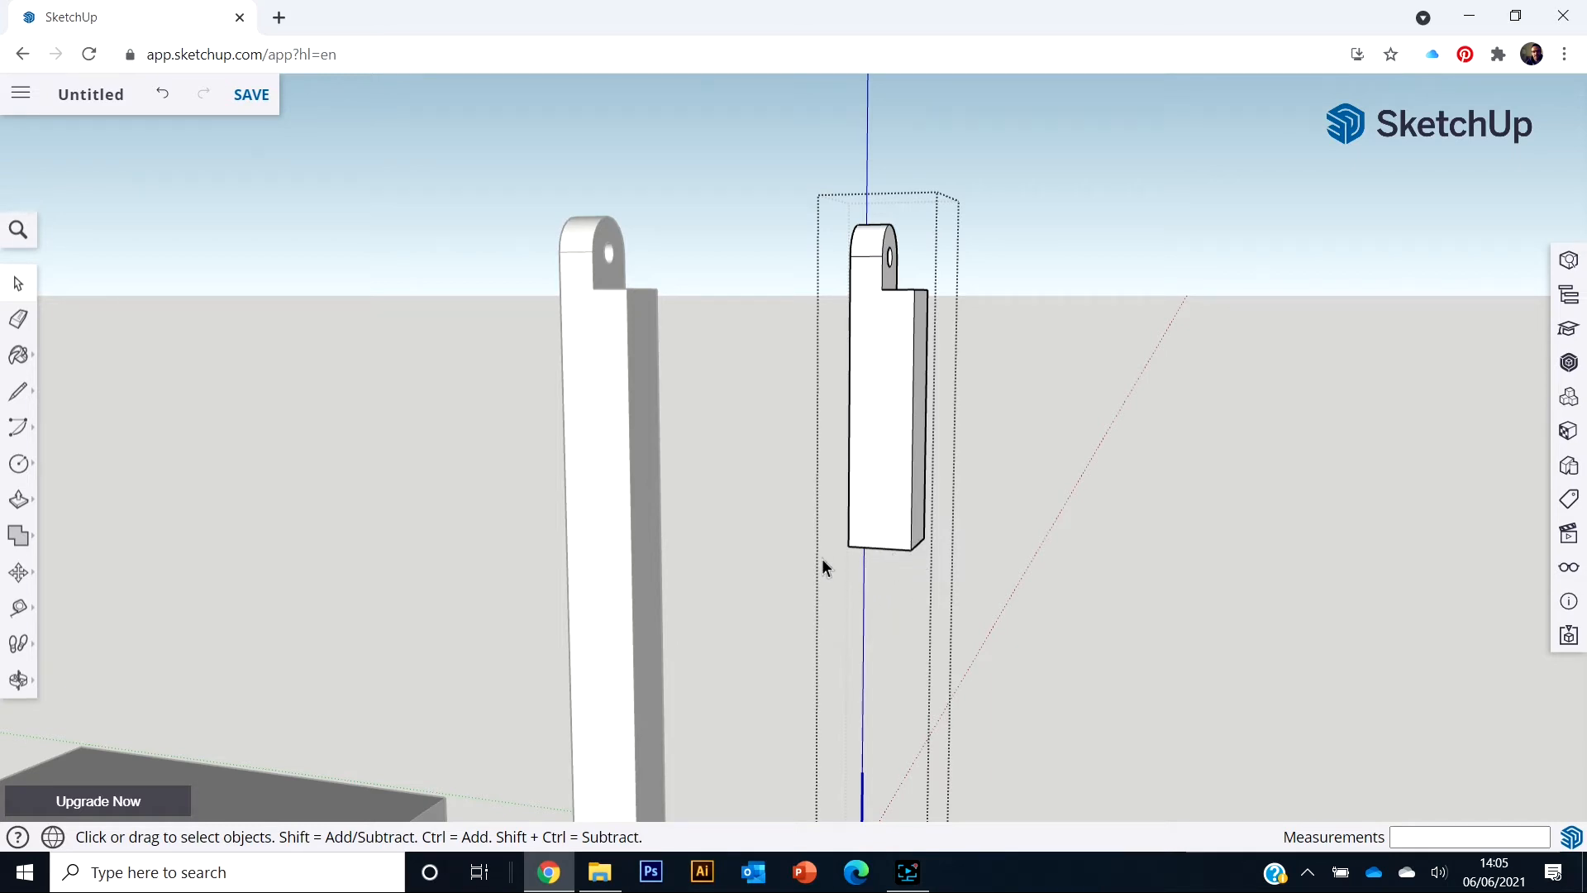
middle_drag(822, 558, 903, 529)
scroll(851, 532, up, 2)
scroll(859, 545, up, 2)
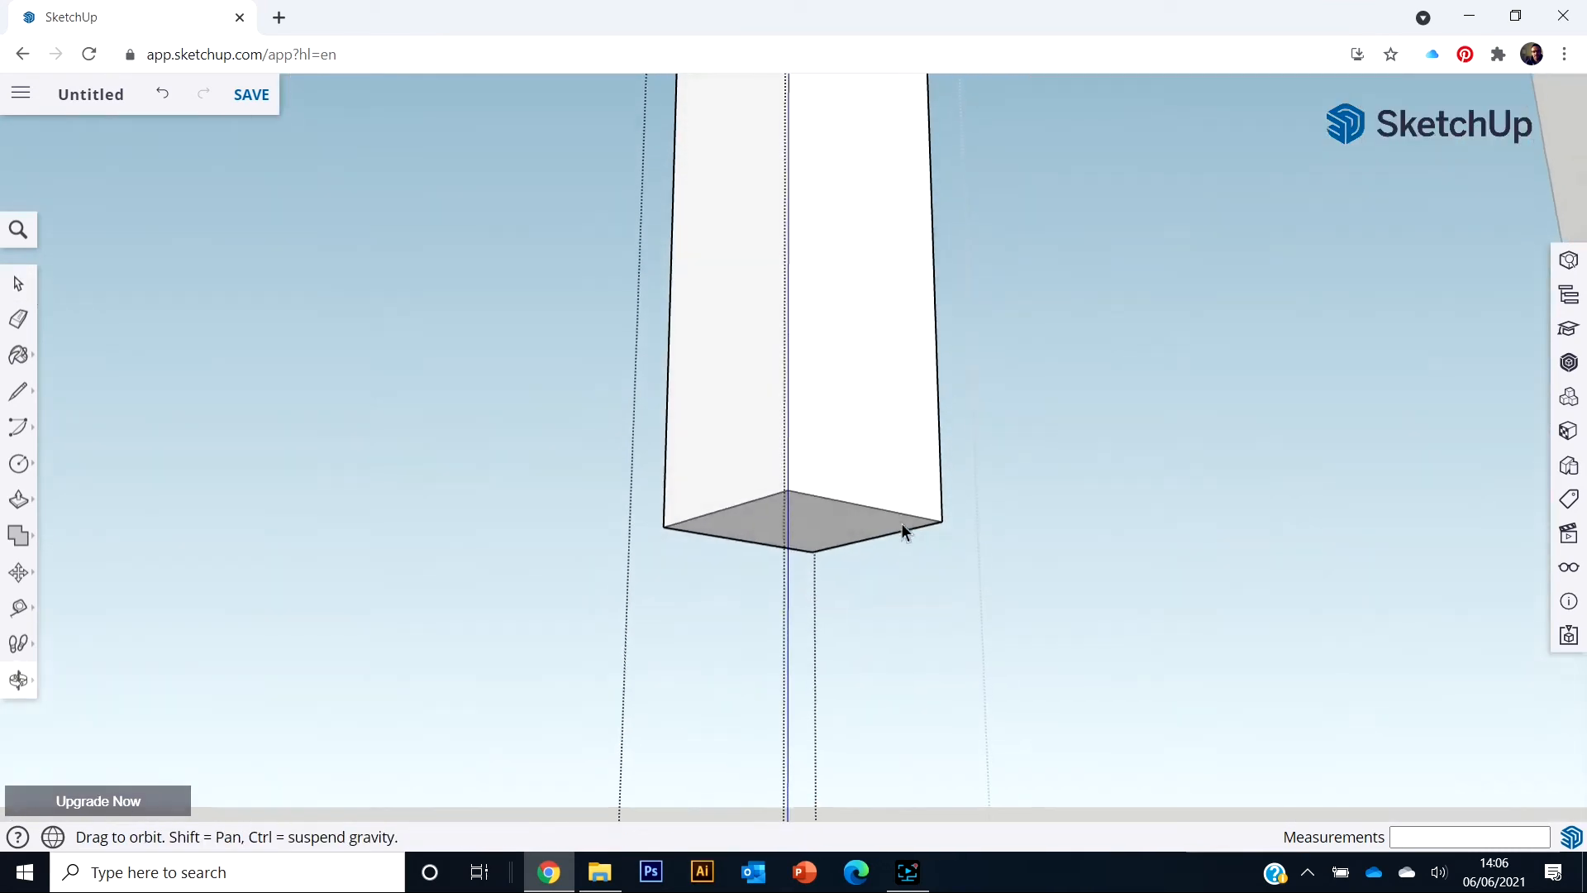
scroll(901, 496, down, 3)
middle_drag(901, 463, 1000, 553)
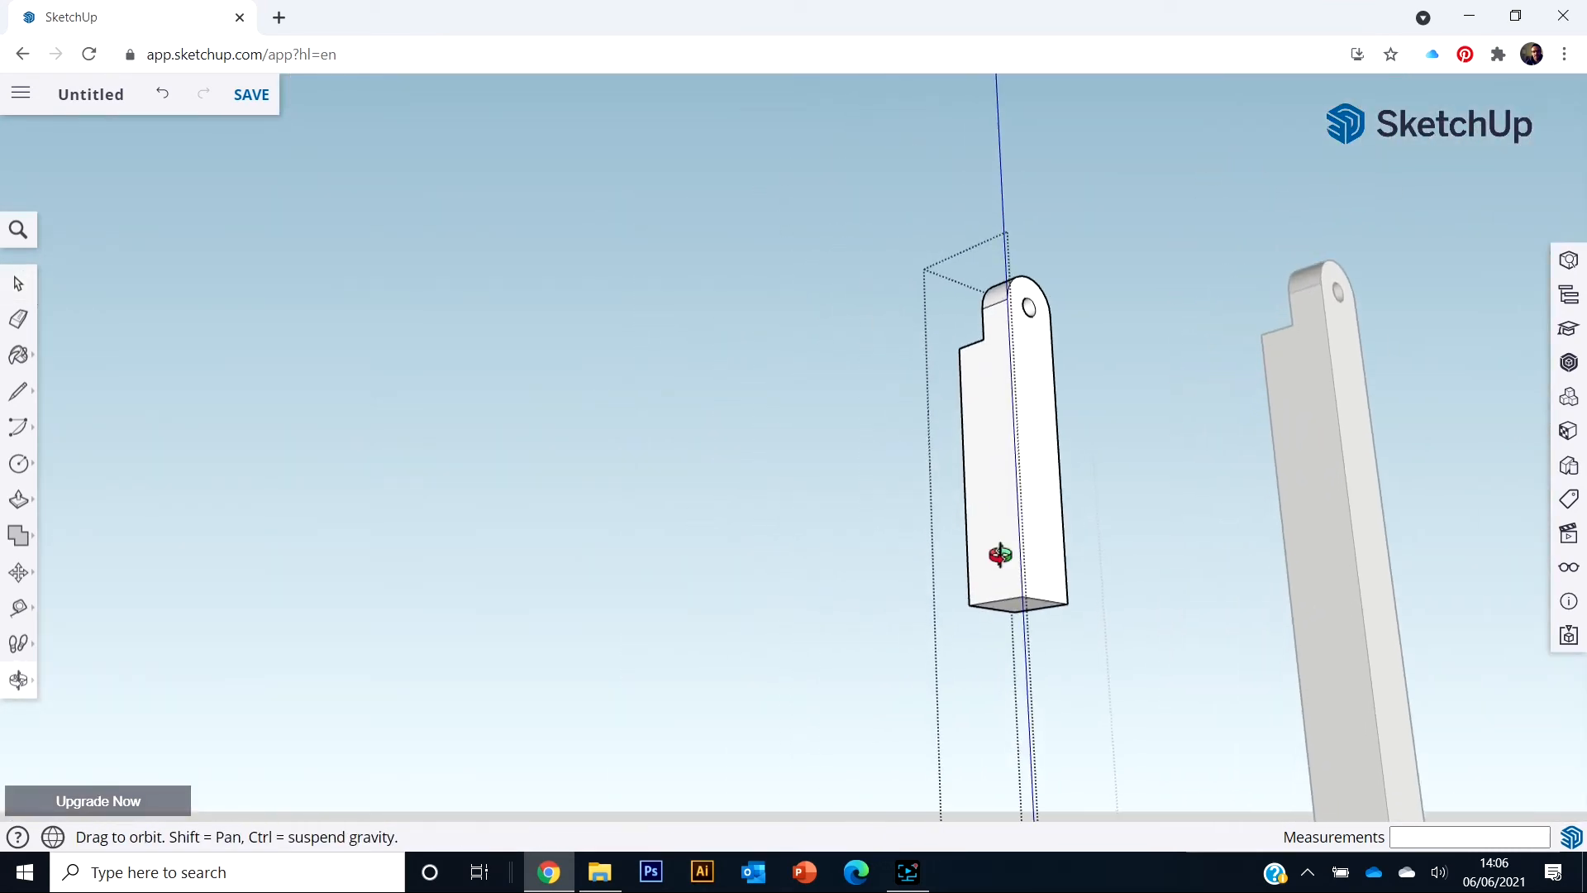
scroll(1005, 559, up, 3)
middle_drag(1029, 651, 967, 374)
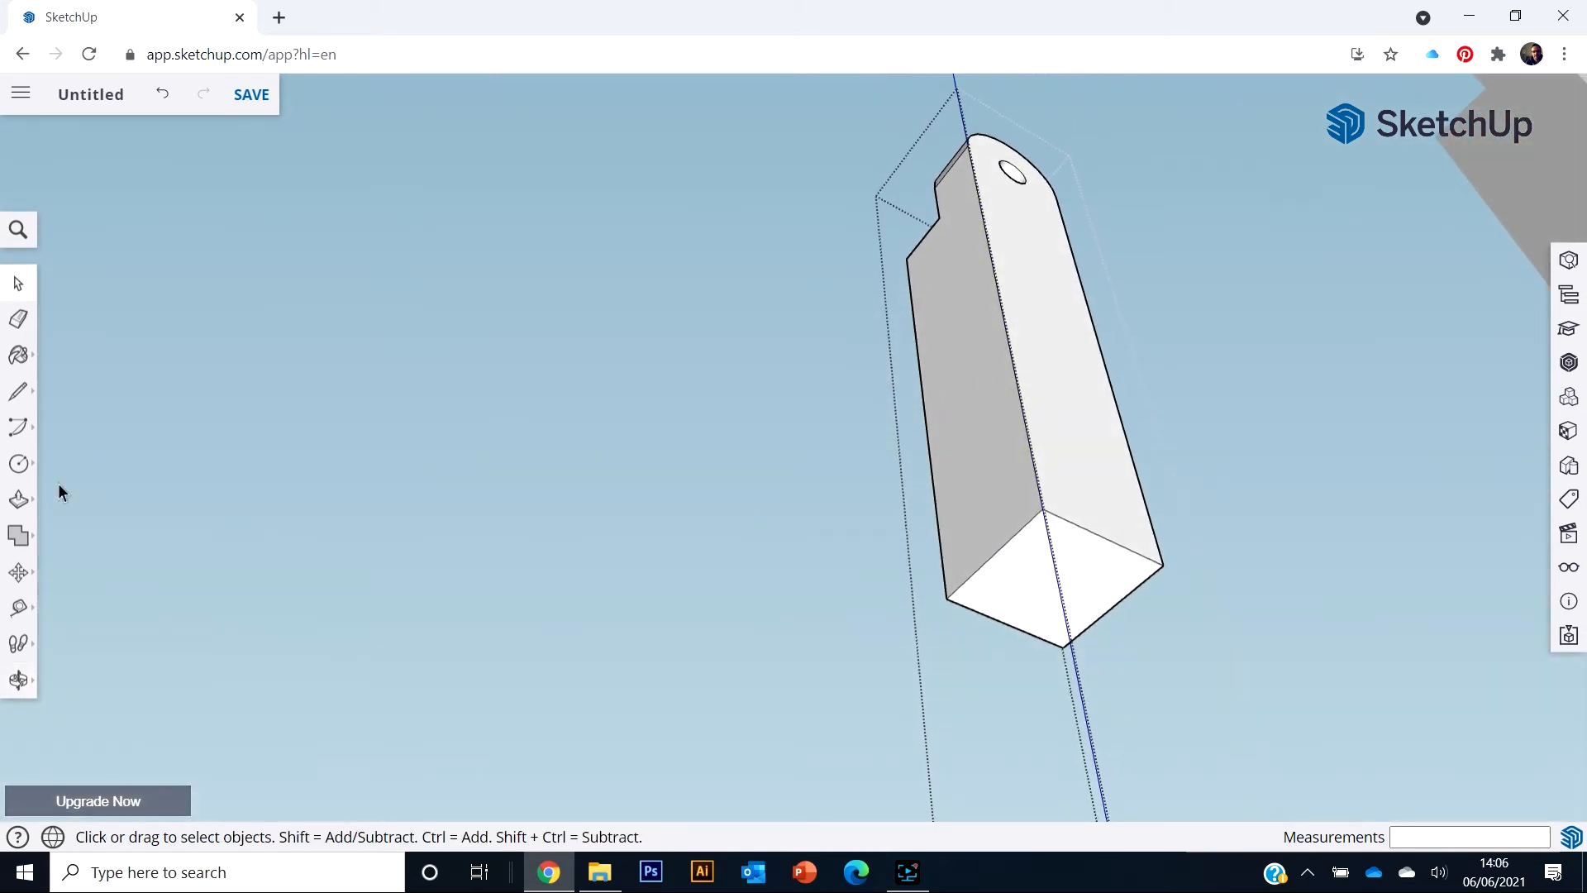
click(19, 393)
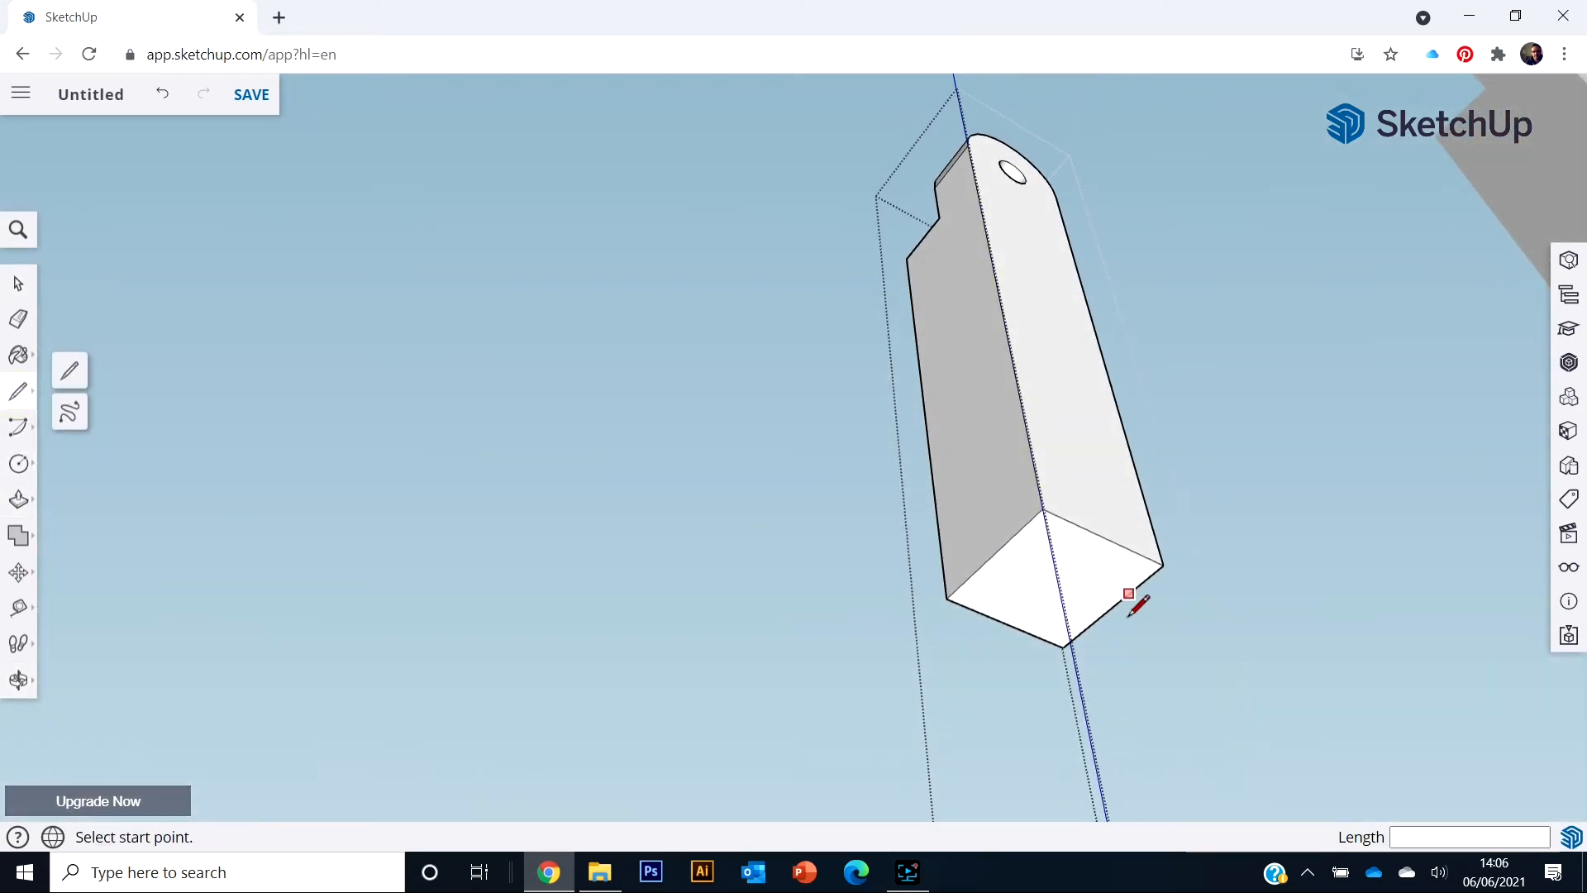
click(992, 555)
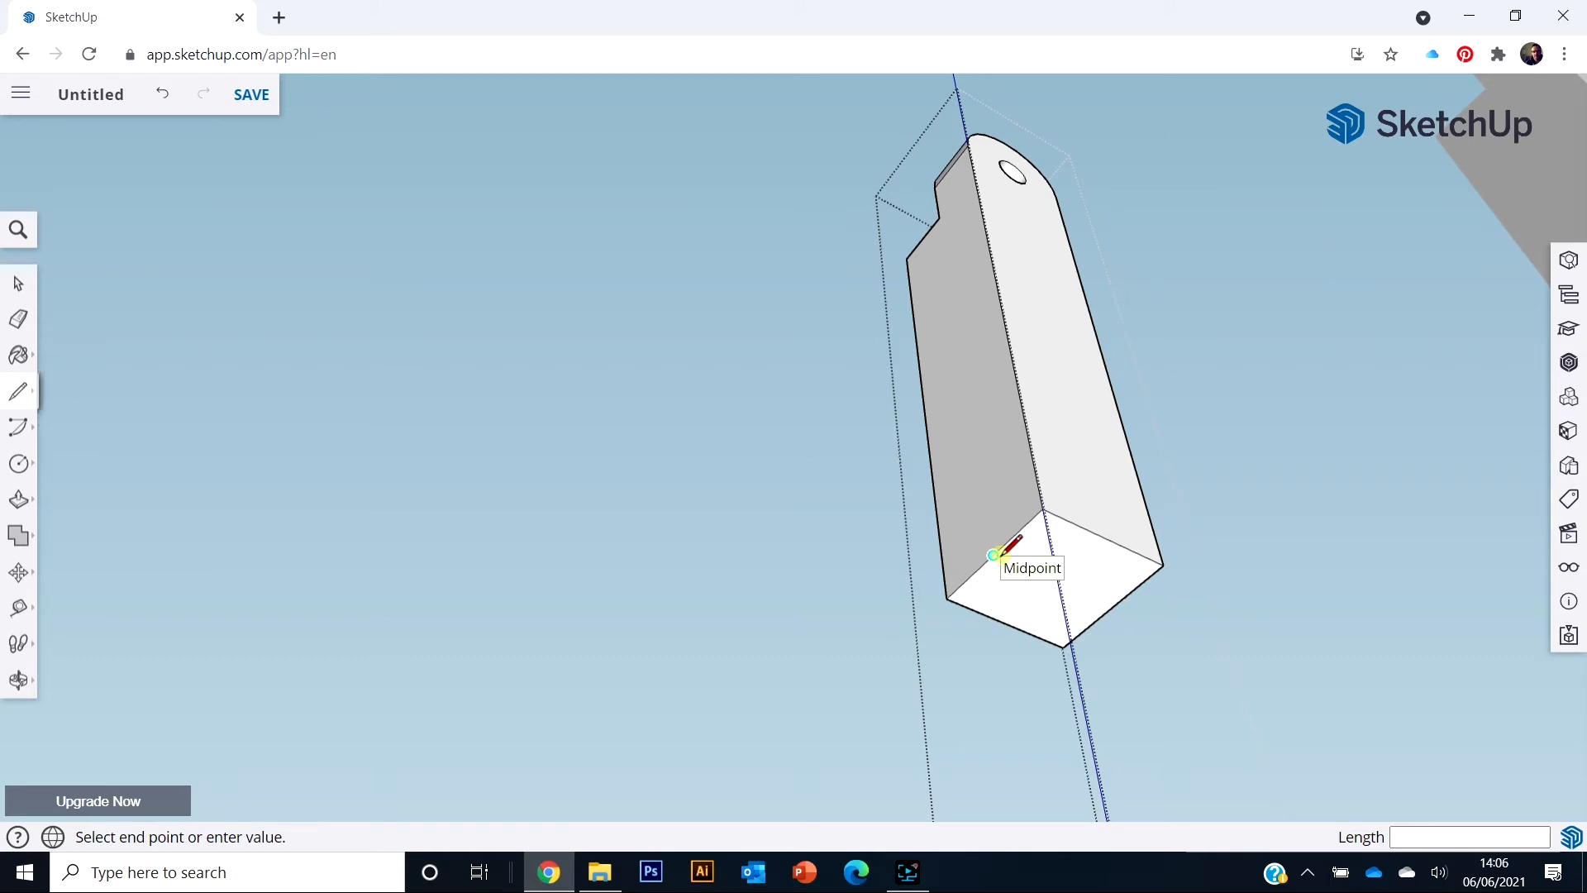
click(1114, 606)
Push/Pull the underside half beneath the upper rounded tongue up 20 mm to leave a half-thickness lower tab
middle_drag(832, 513, 1002, 513)
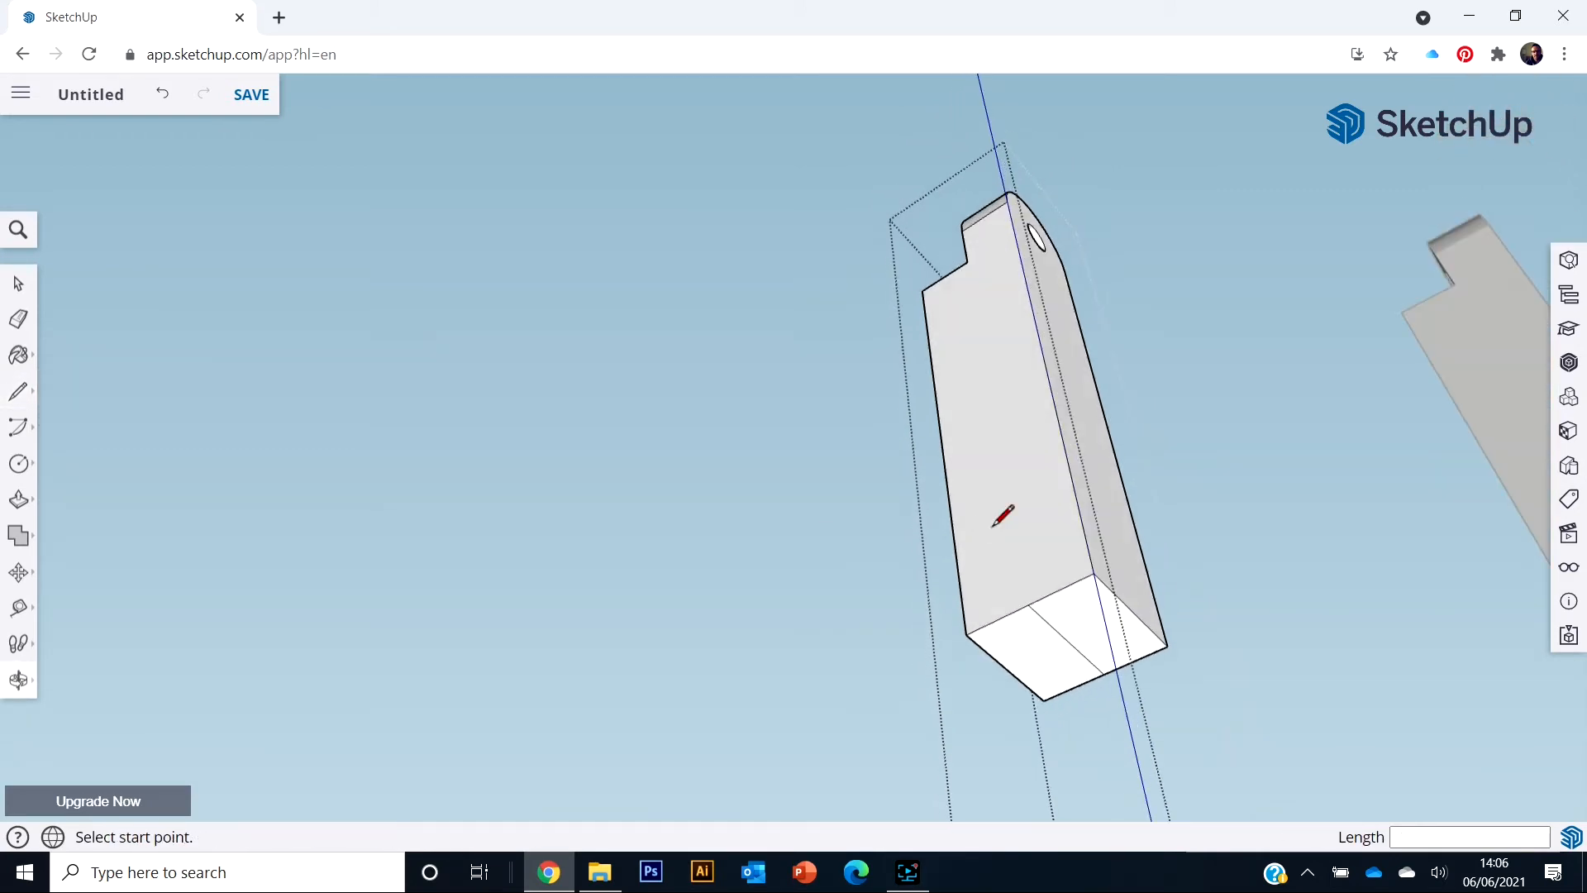
click(19, 500)
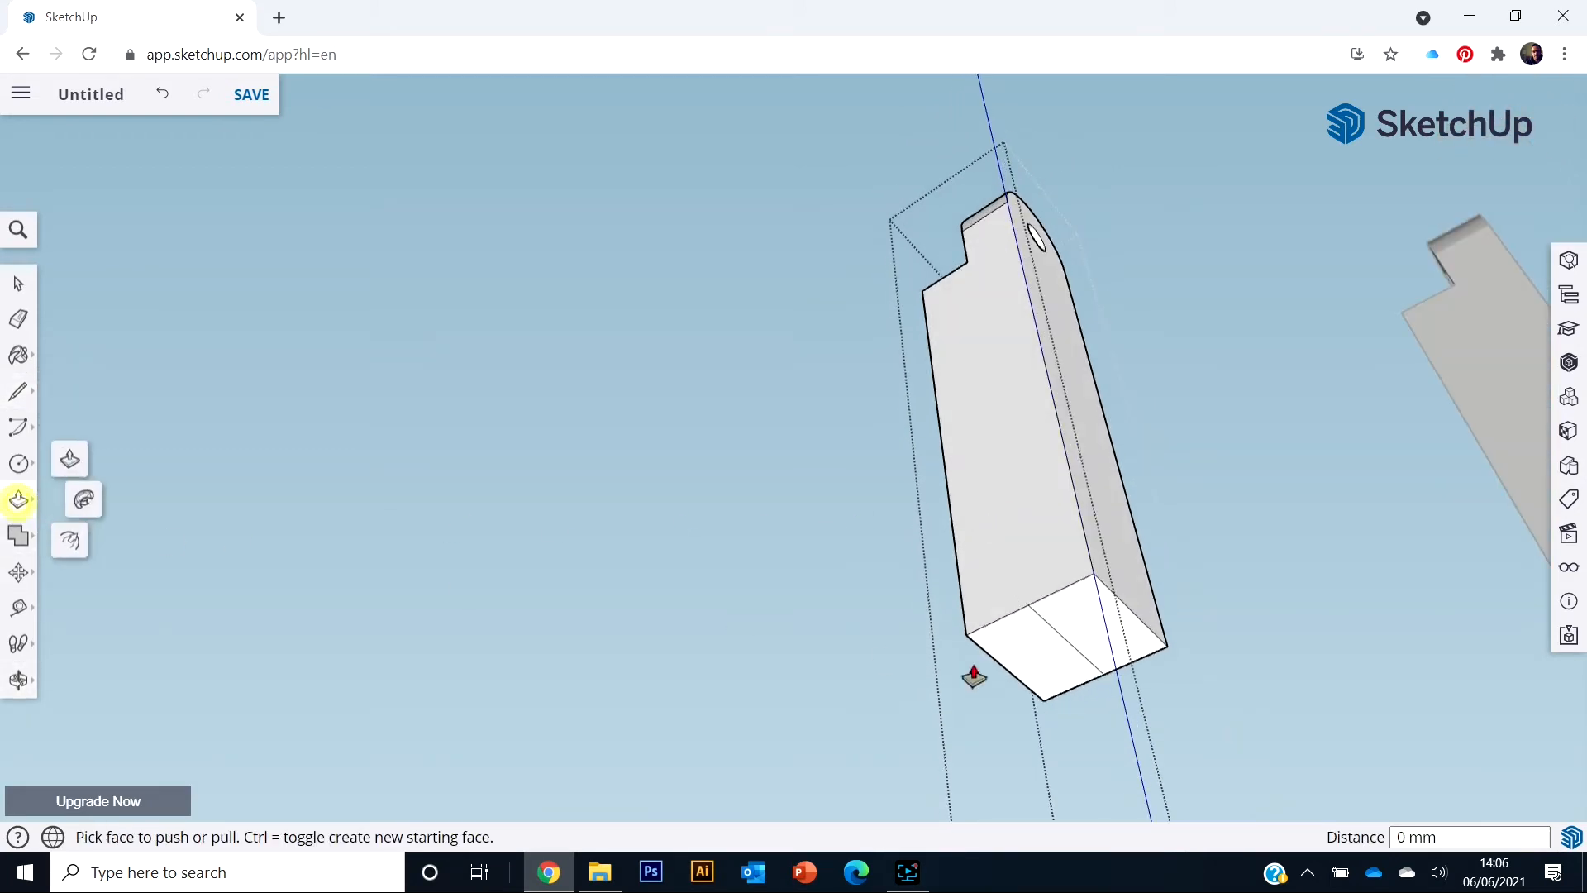
click(1073, 609)
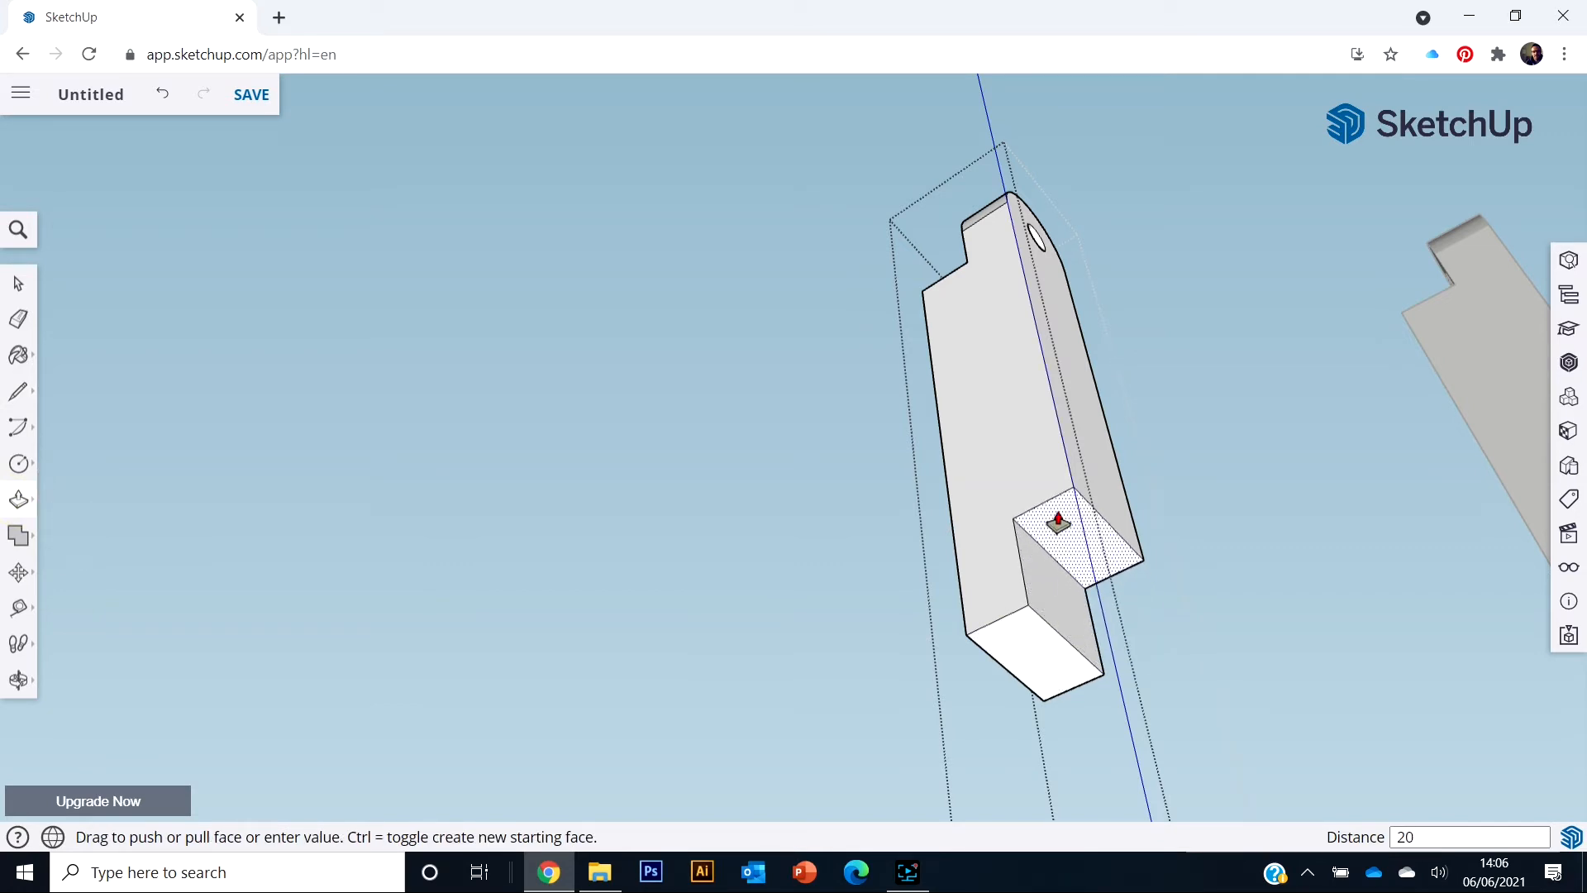
text(20)
key(Return)
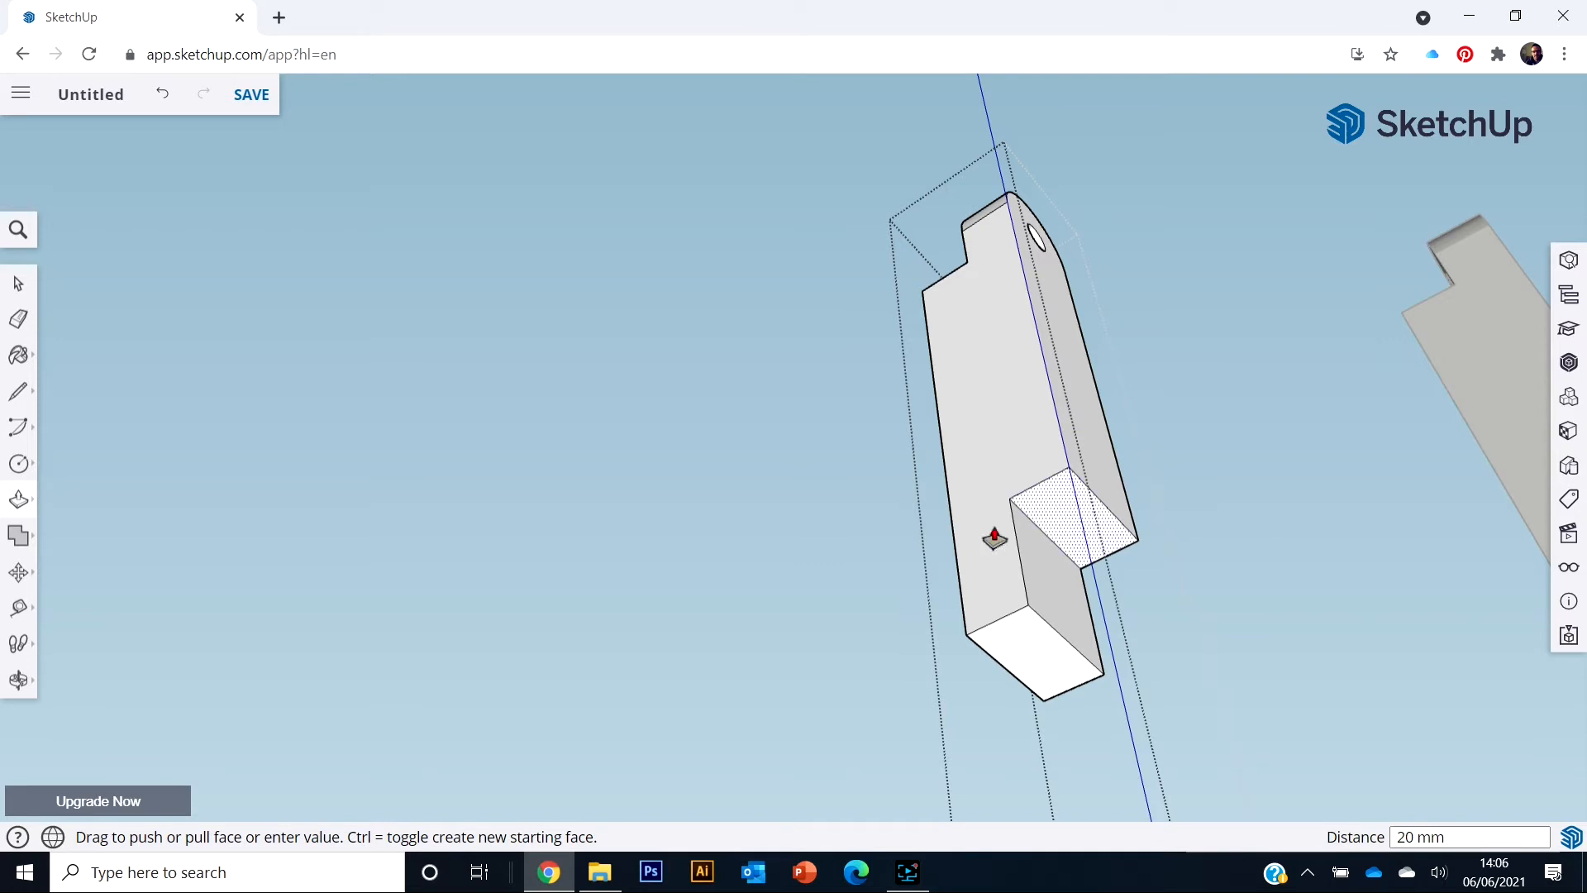
Draw a 20 mm centre line down the recessed face of the lower tab, between the midpoints of its upper and lower edges
middle_drag(1144, 513, 661, 594)
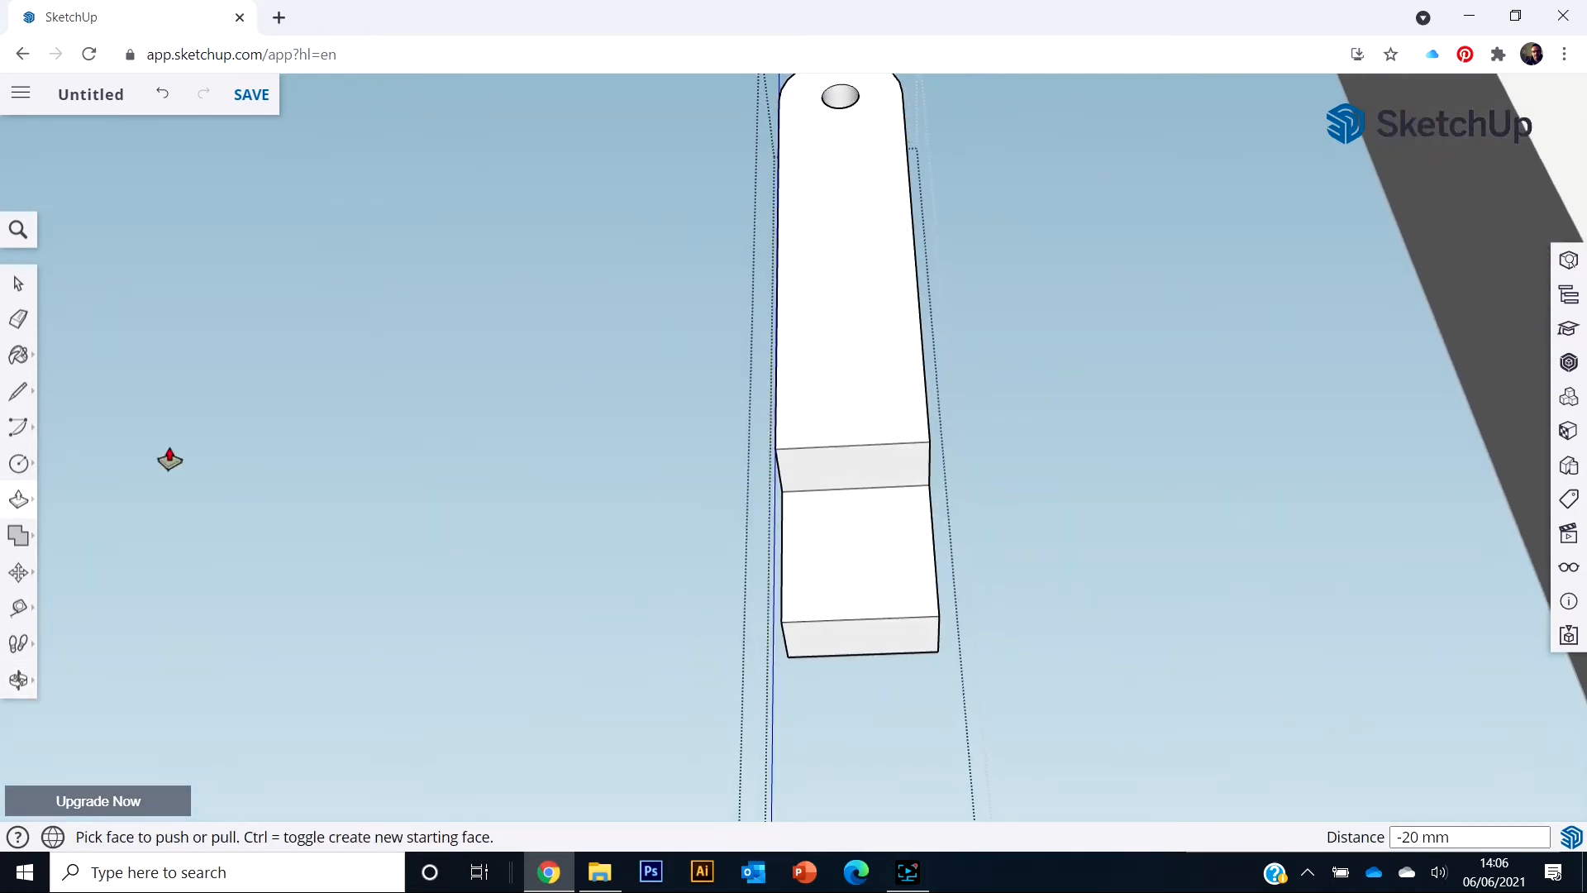
click(19, 396)
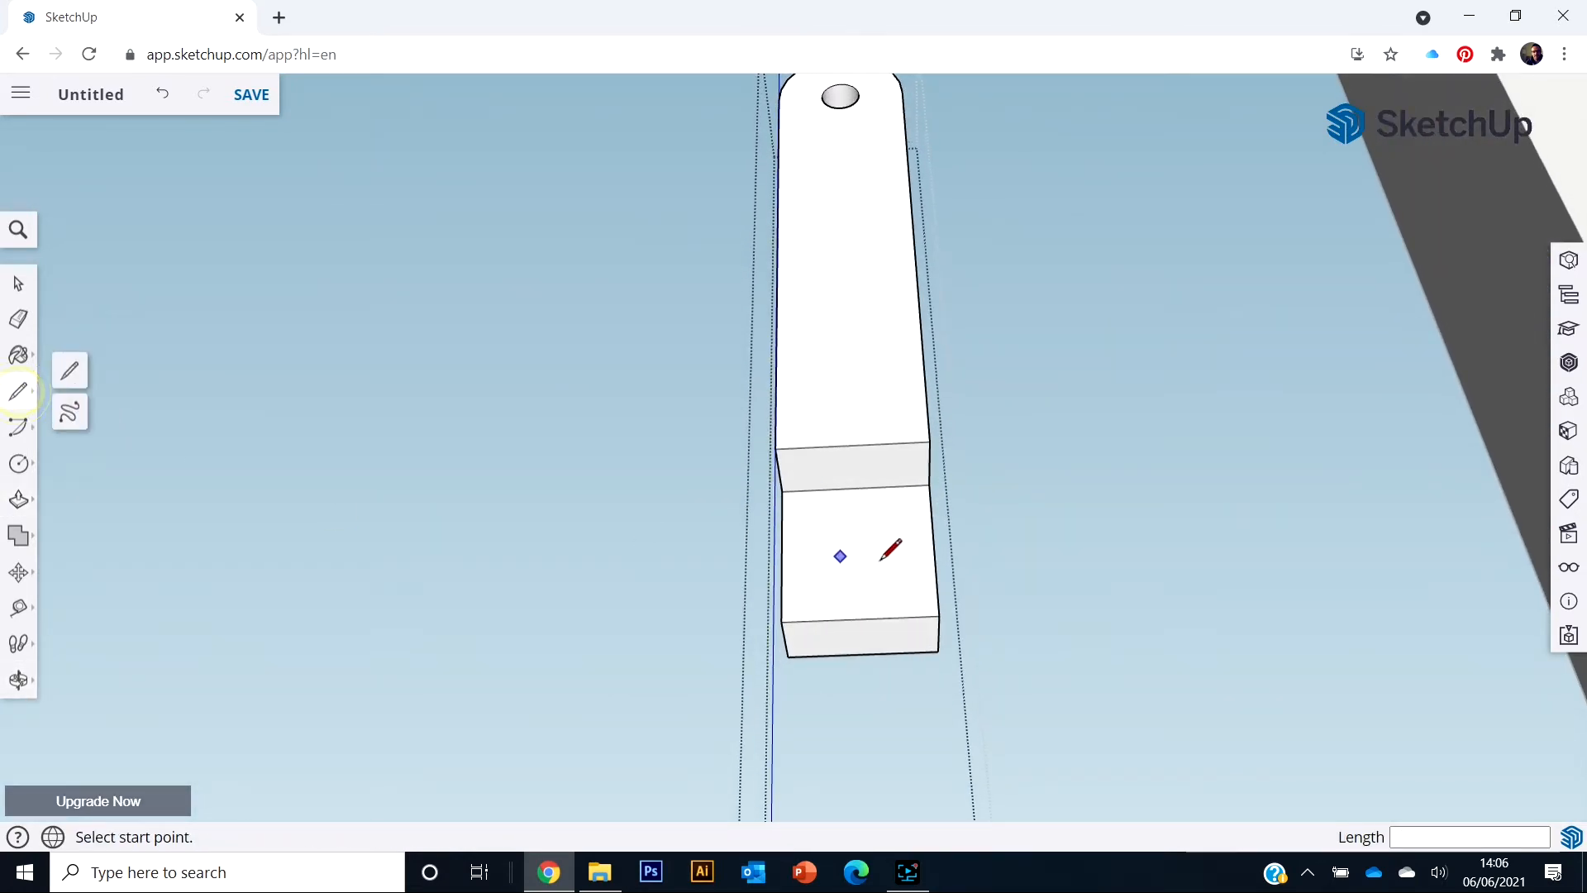
click(854, 488)
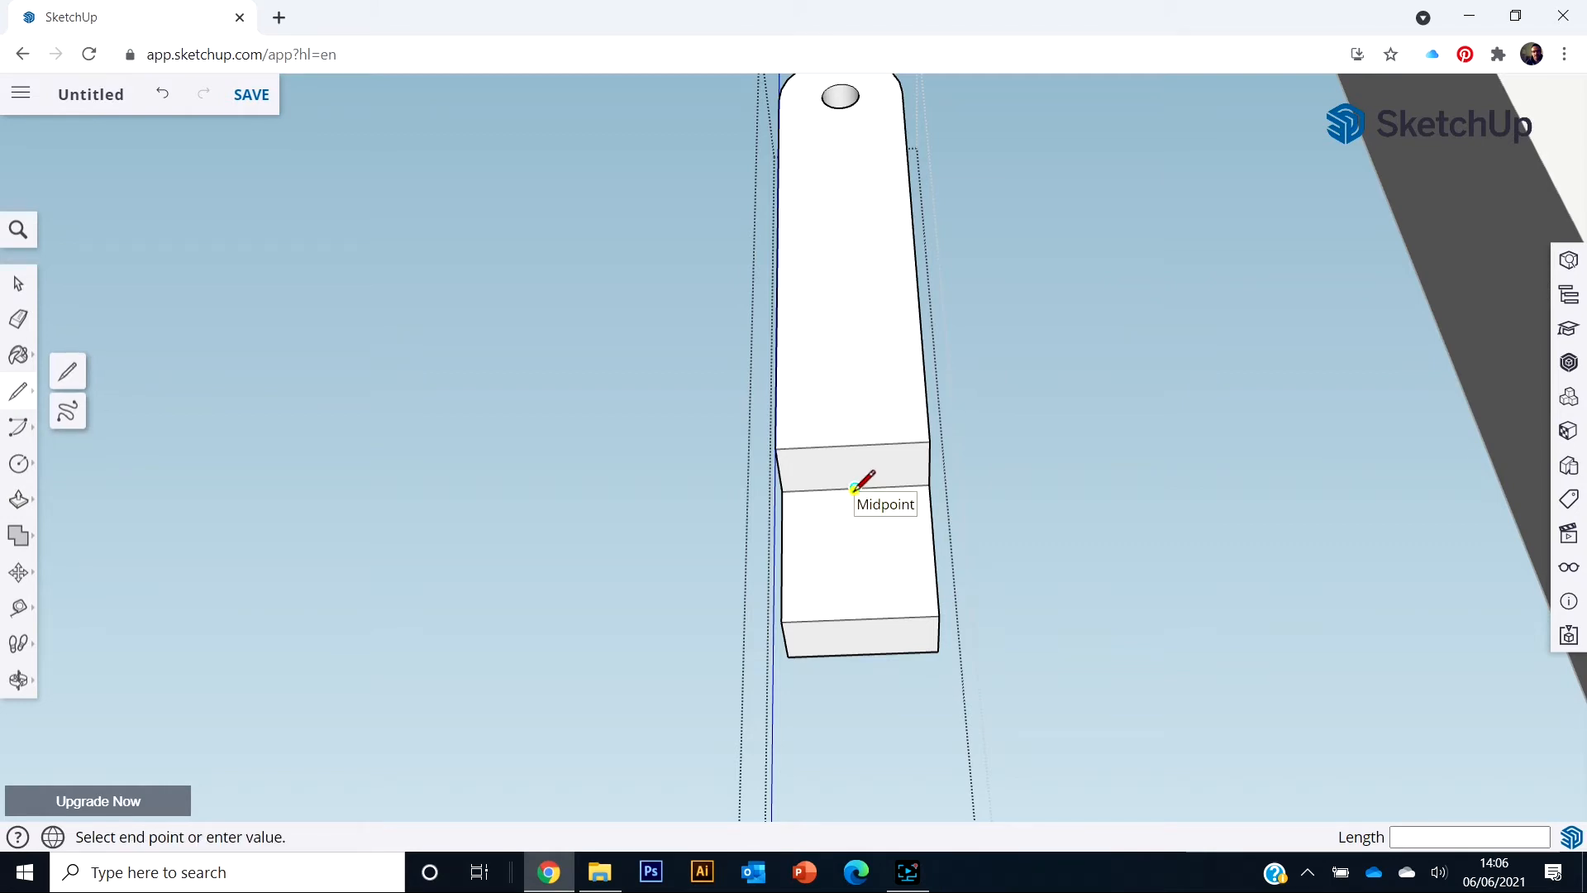
click(860, 618)
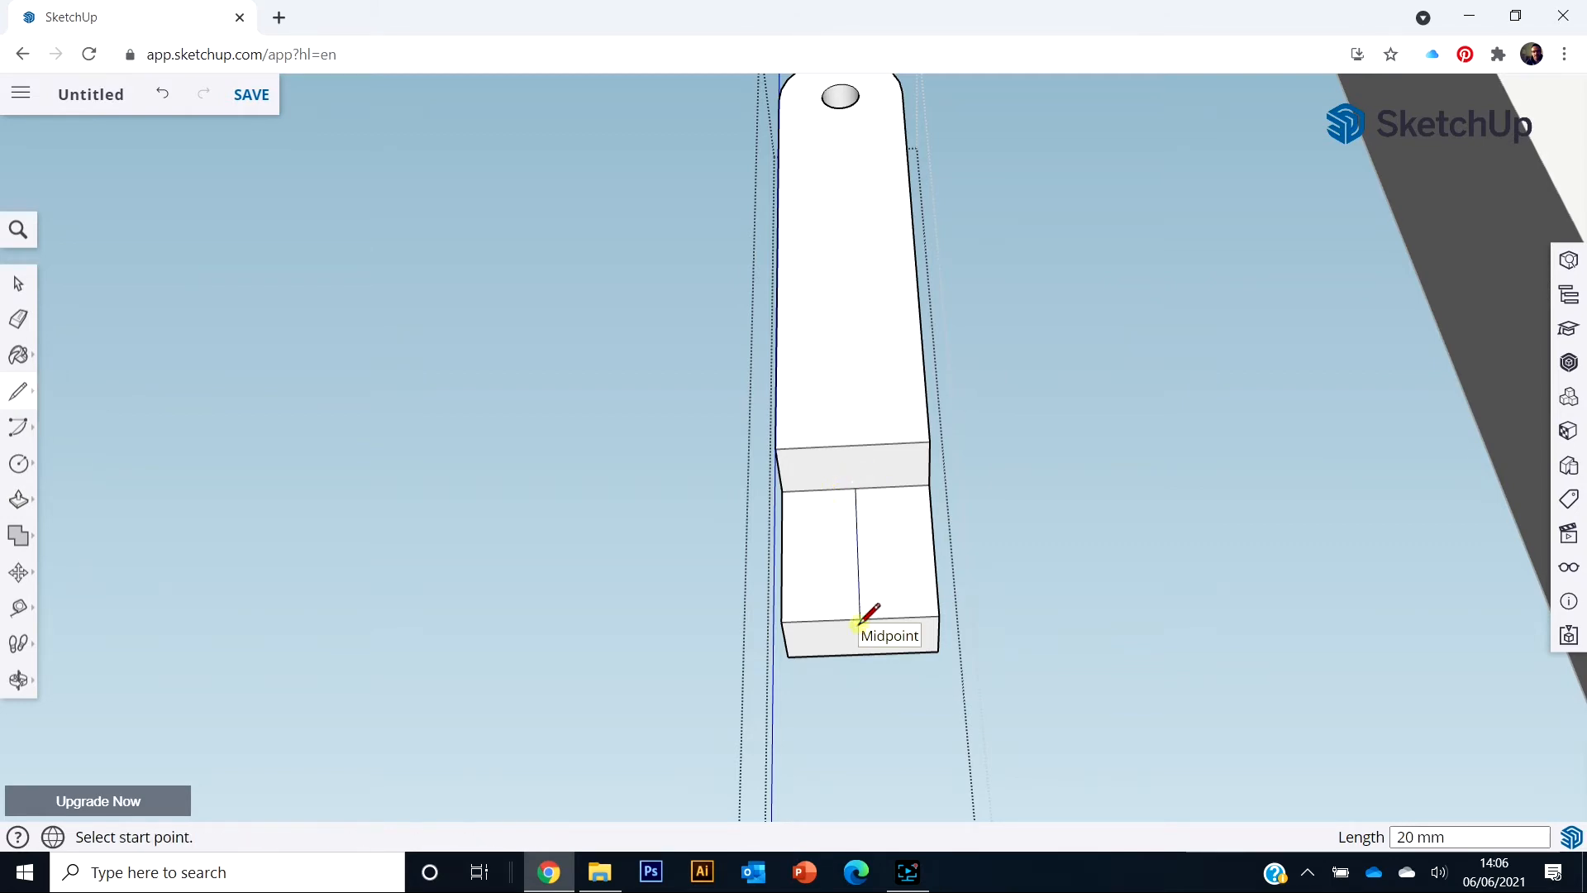
Draw two concentric circles of 3 mm and 10 mm radius centred on the midpoint of the lower tab's centre line
click(19, 464)
click(103, 463)
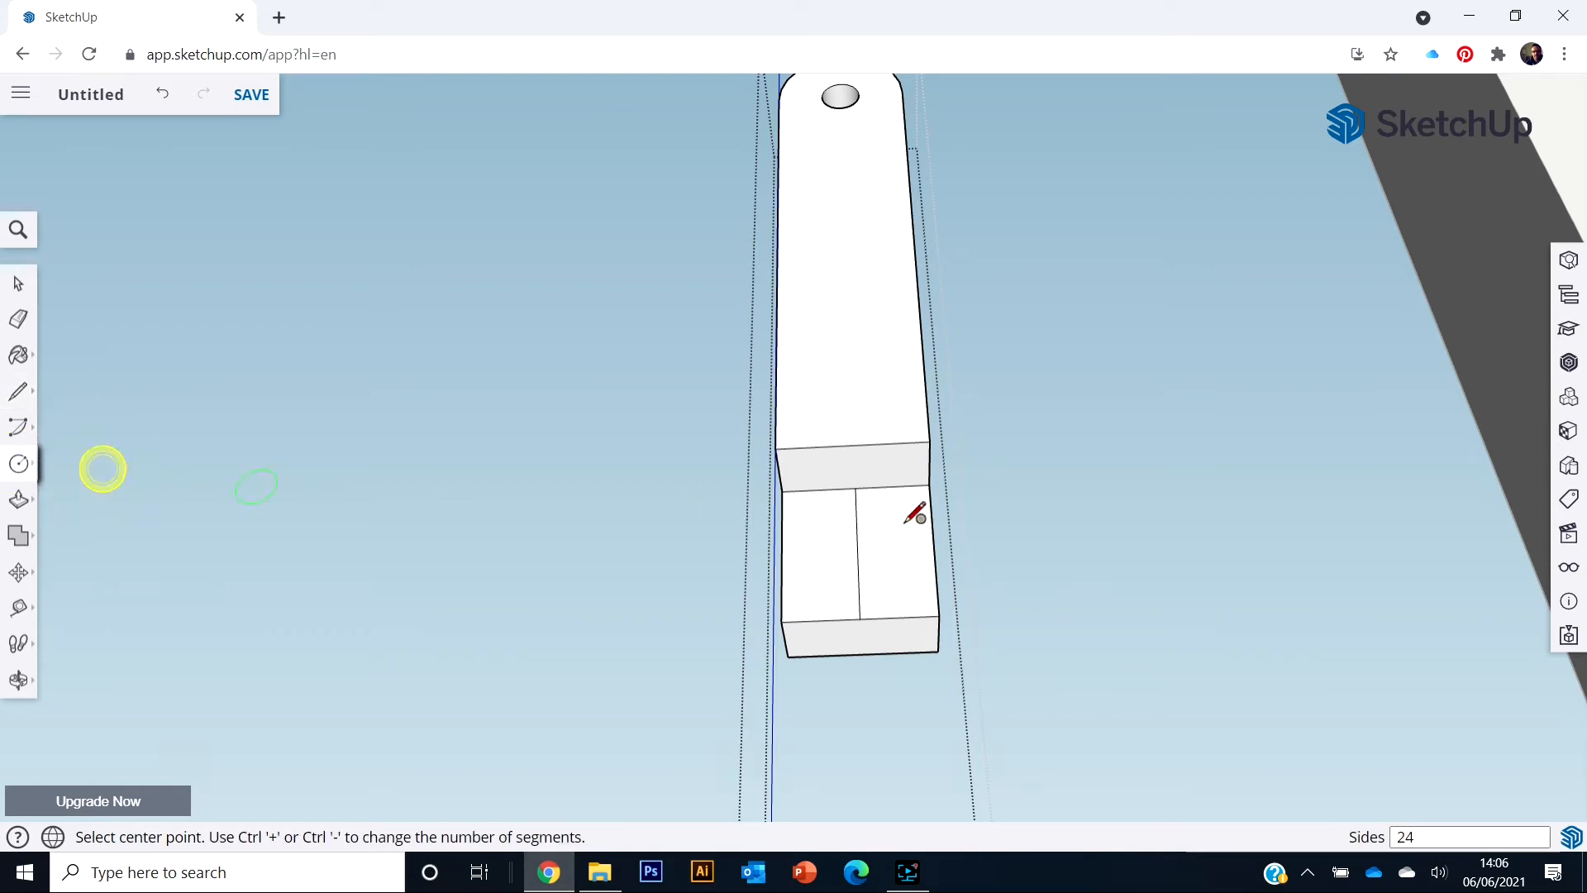
click(857, 550)
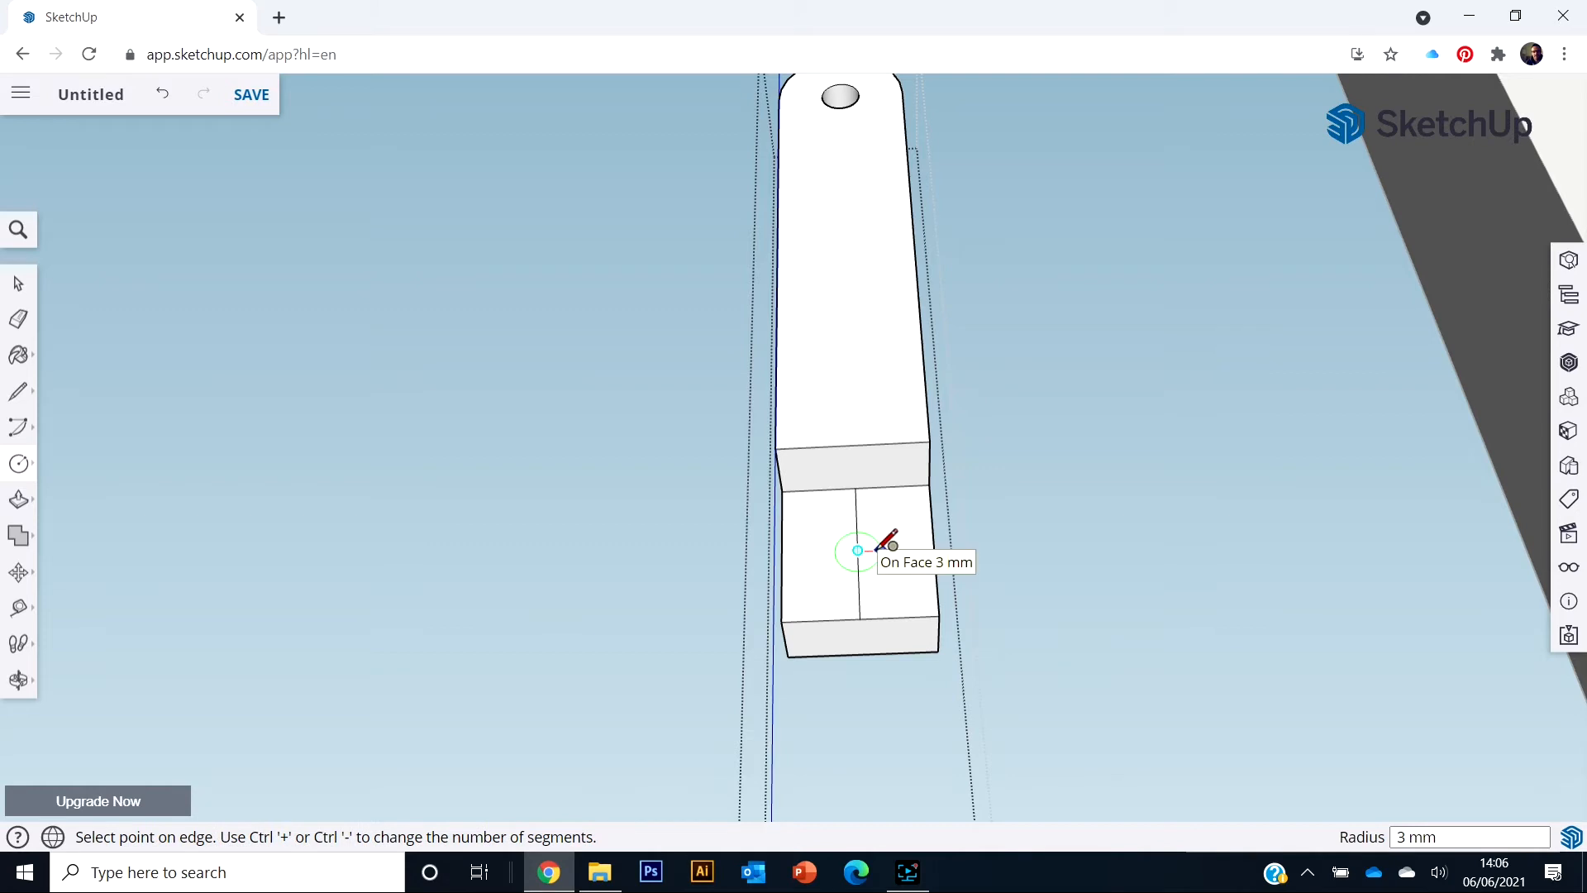
click(878, 548)
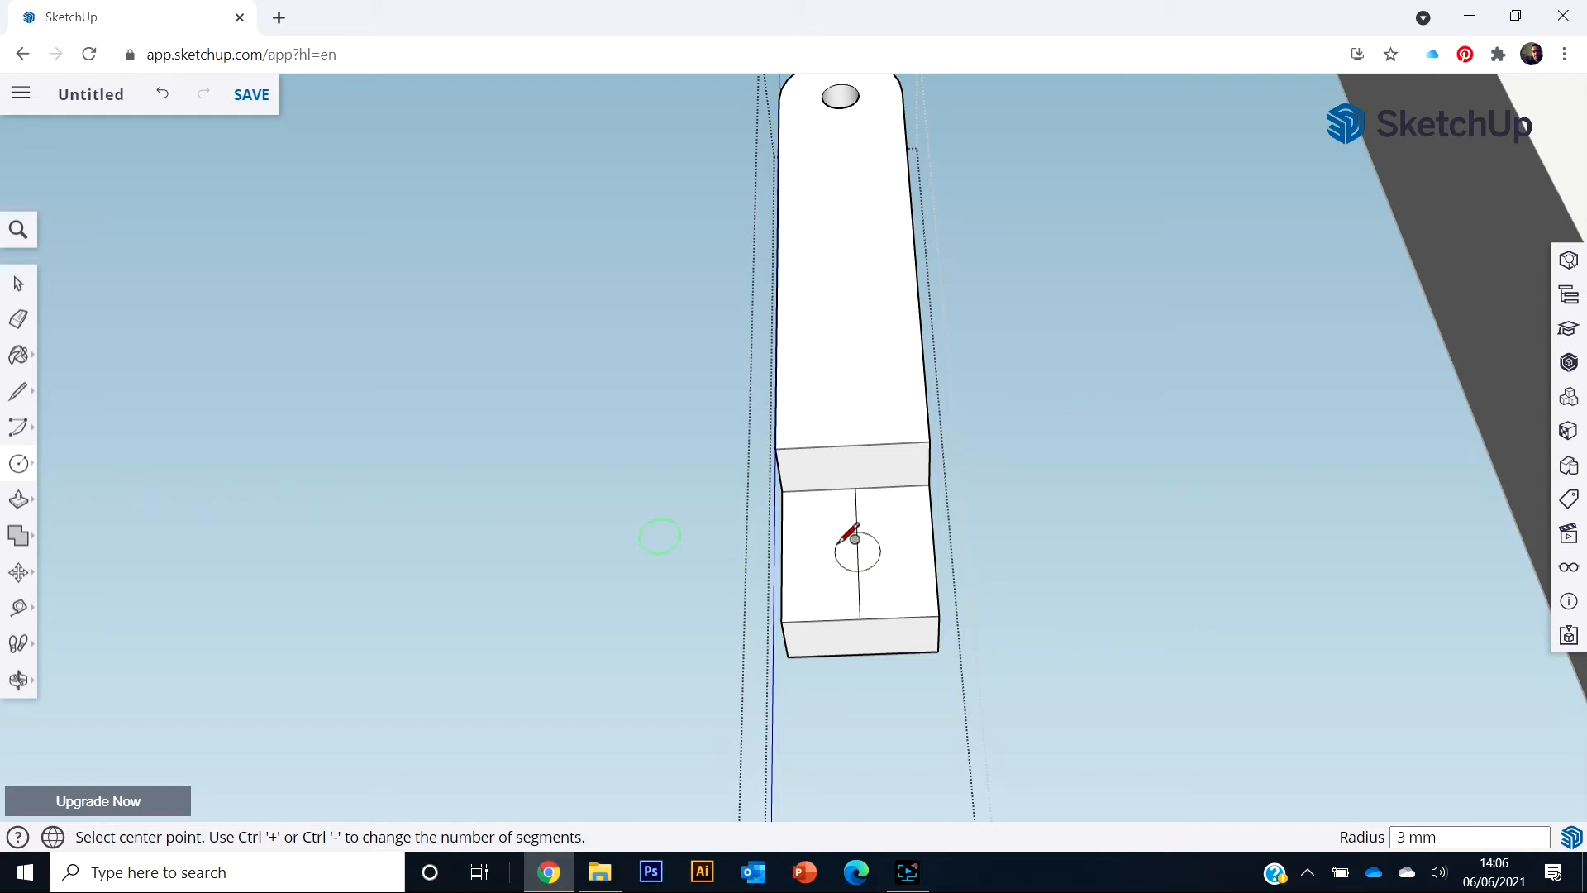
click(857, 549)
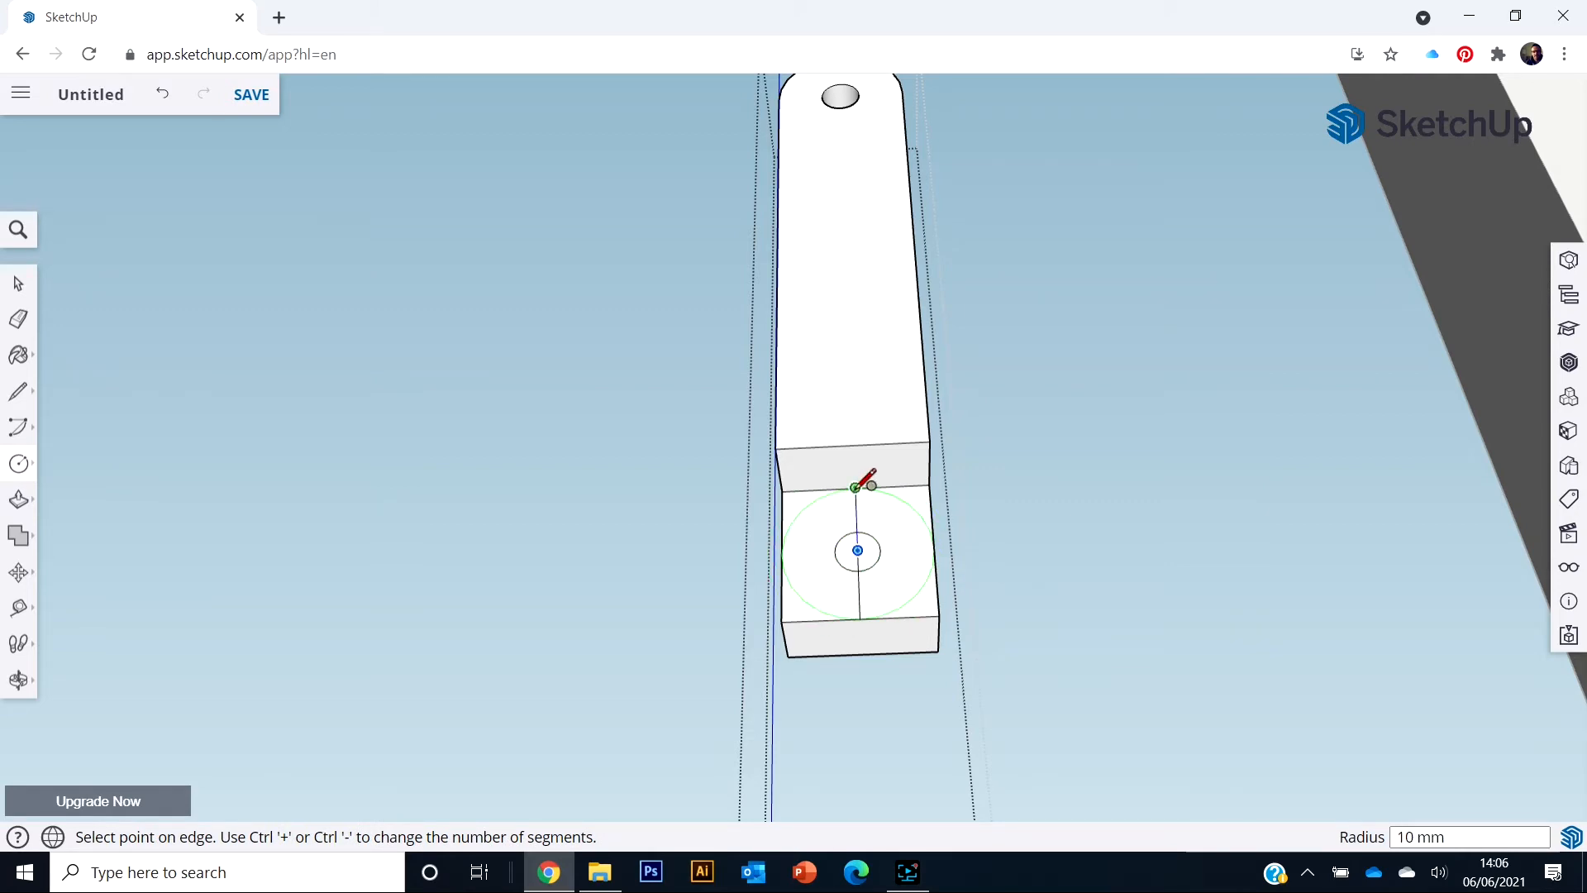
click(934, 545)
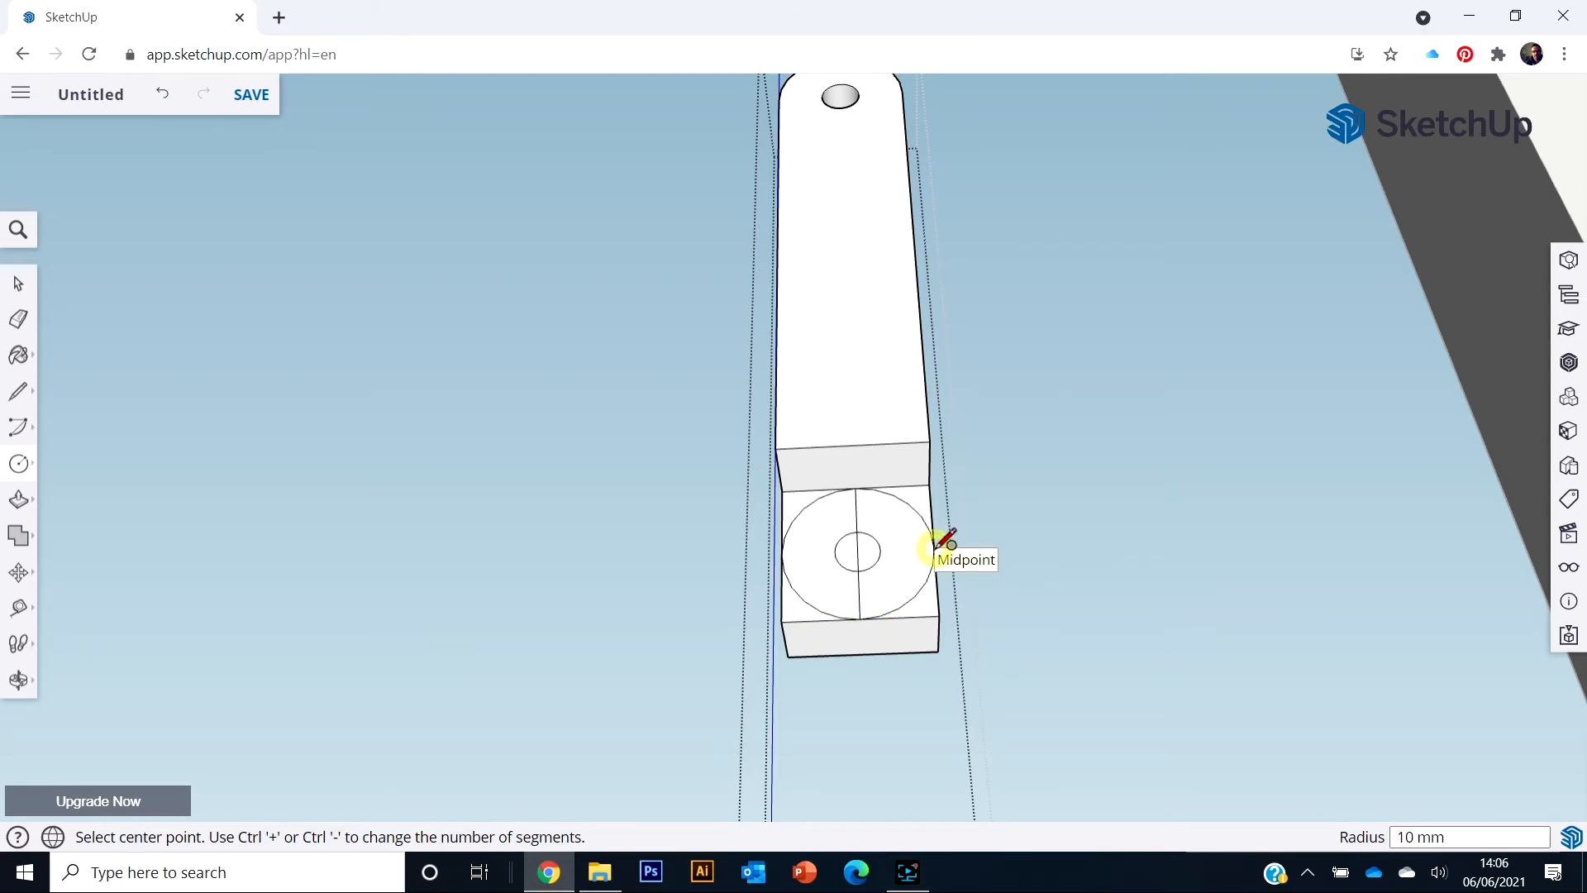
Erase the centre line and the large circle's upper arcs on the lower tab, keeping the small circle and the lower semicircle
click(19, 319)
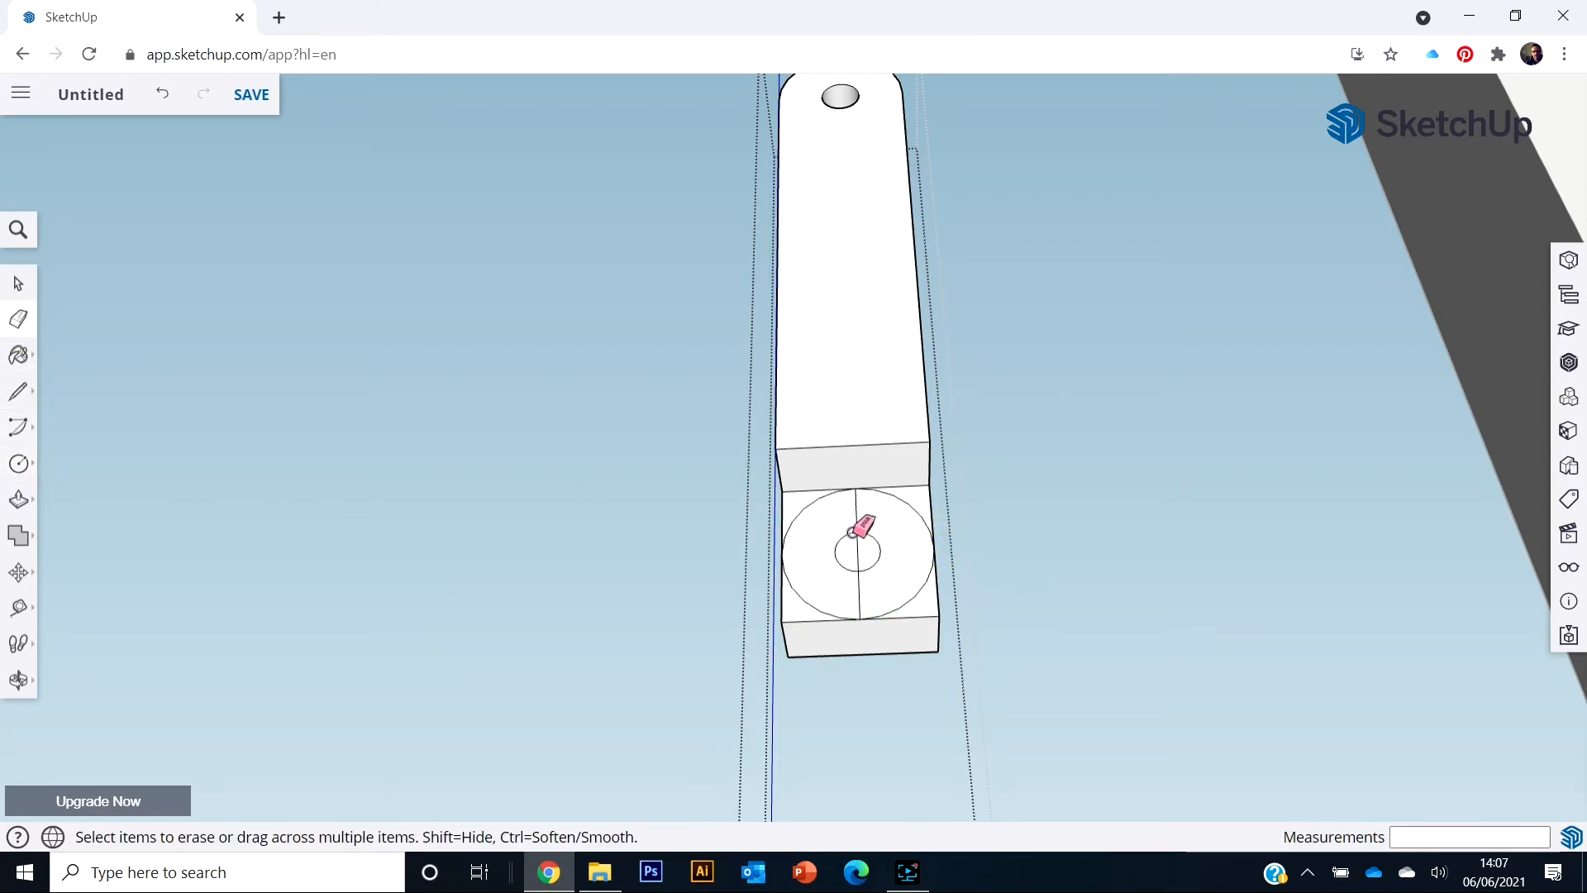
drag(856, 508, 859, 591)
click(802, 508)
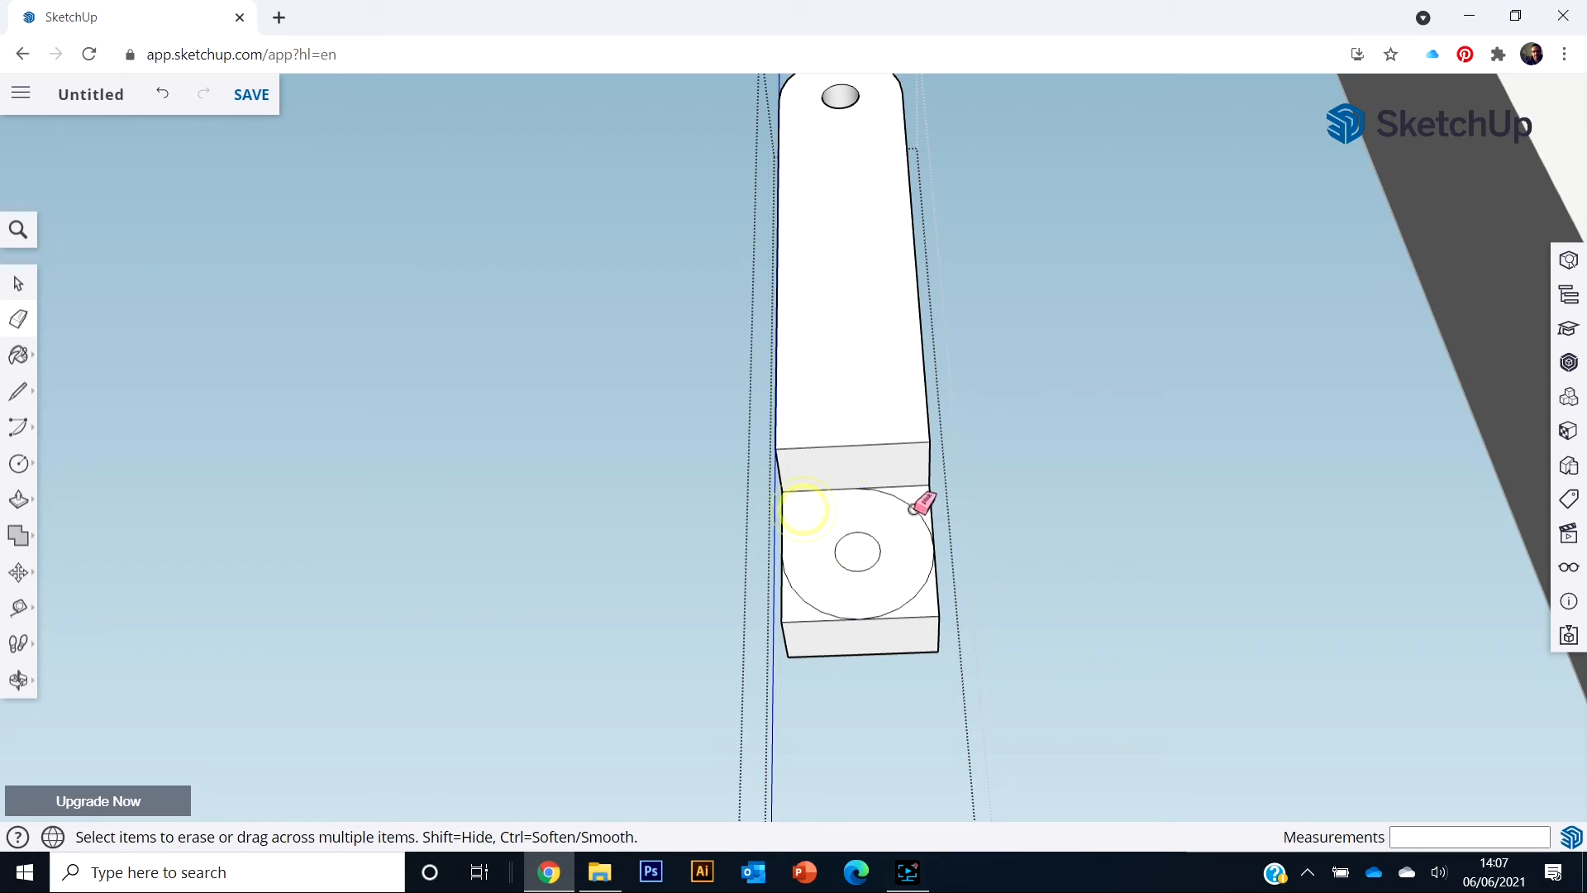
click(909, 505)
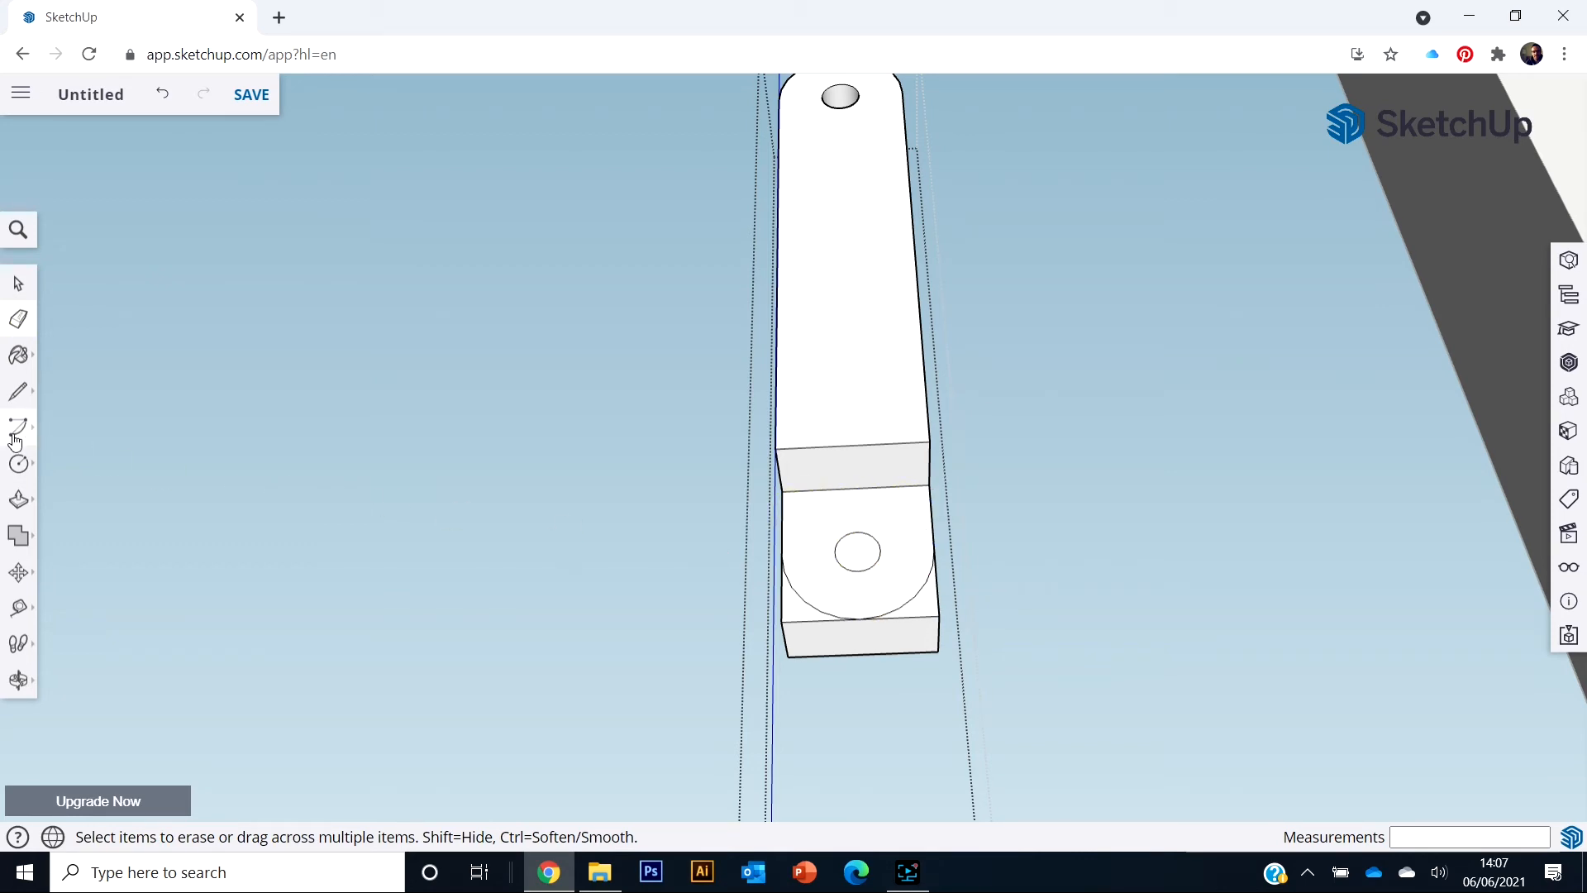
Push/Pull both corner pieces outside the semicircle back 10 mm, through the tab's thickness, to round the post's lower end
click(18, 500)
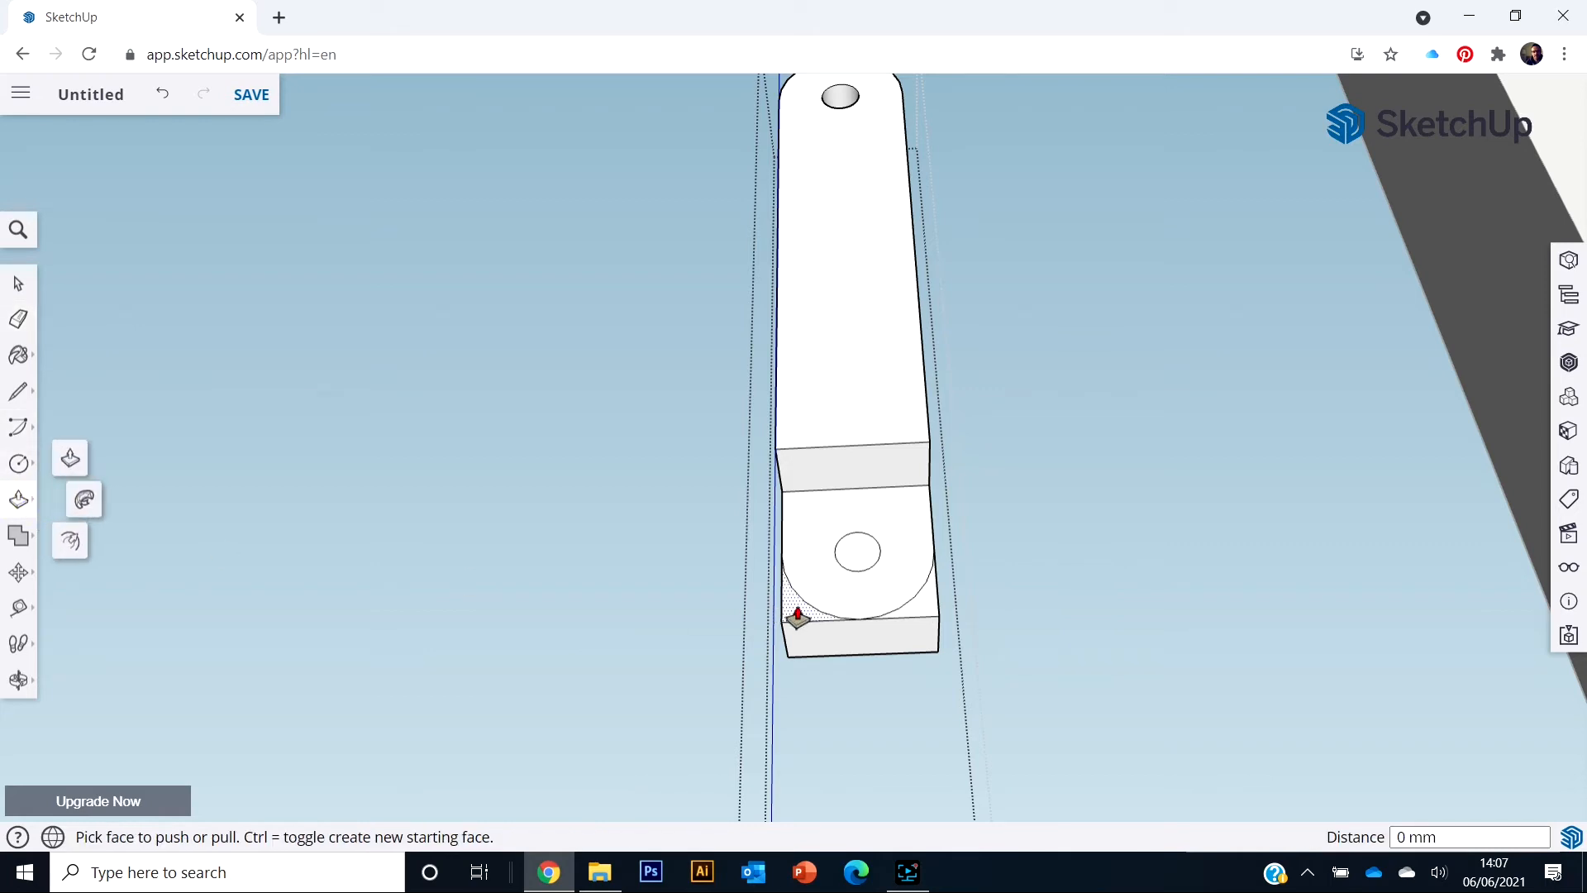
drag(801, 616, 814, 661)
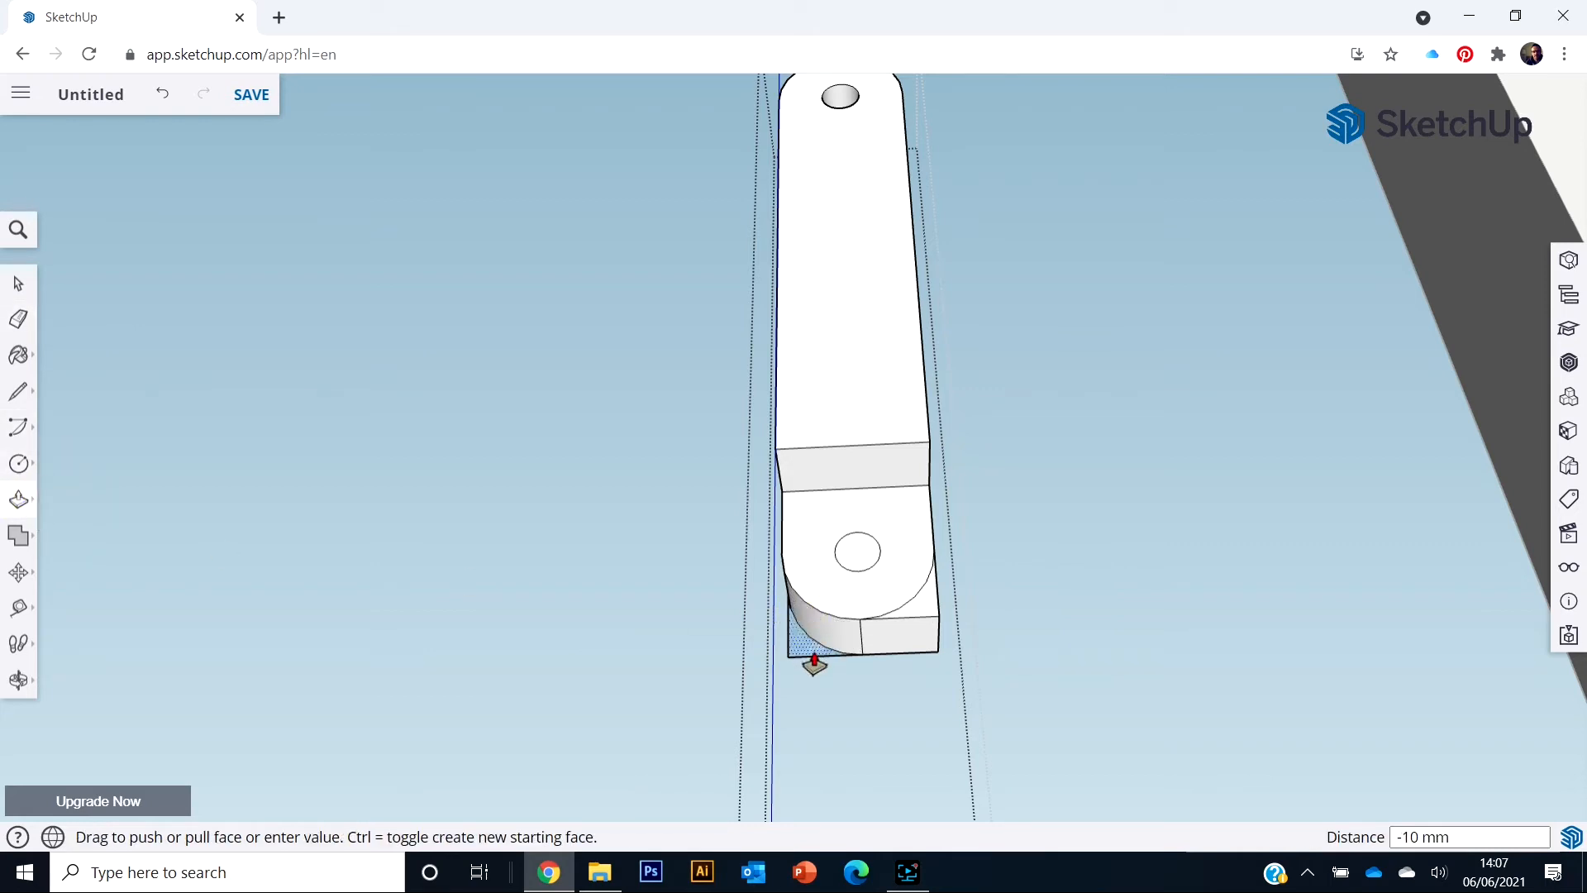
click(814, 658)
scroll(950, 647, up, 2)
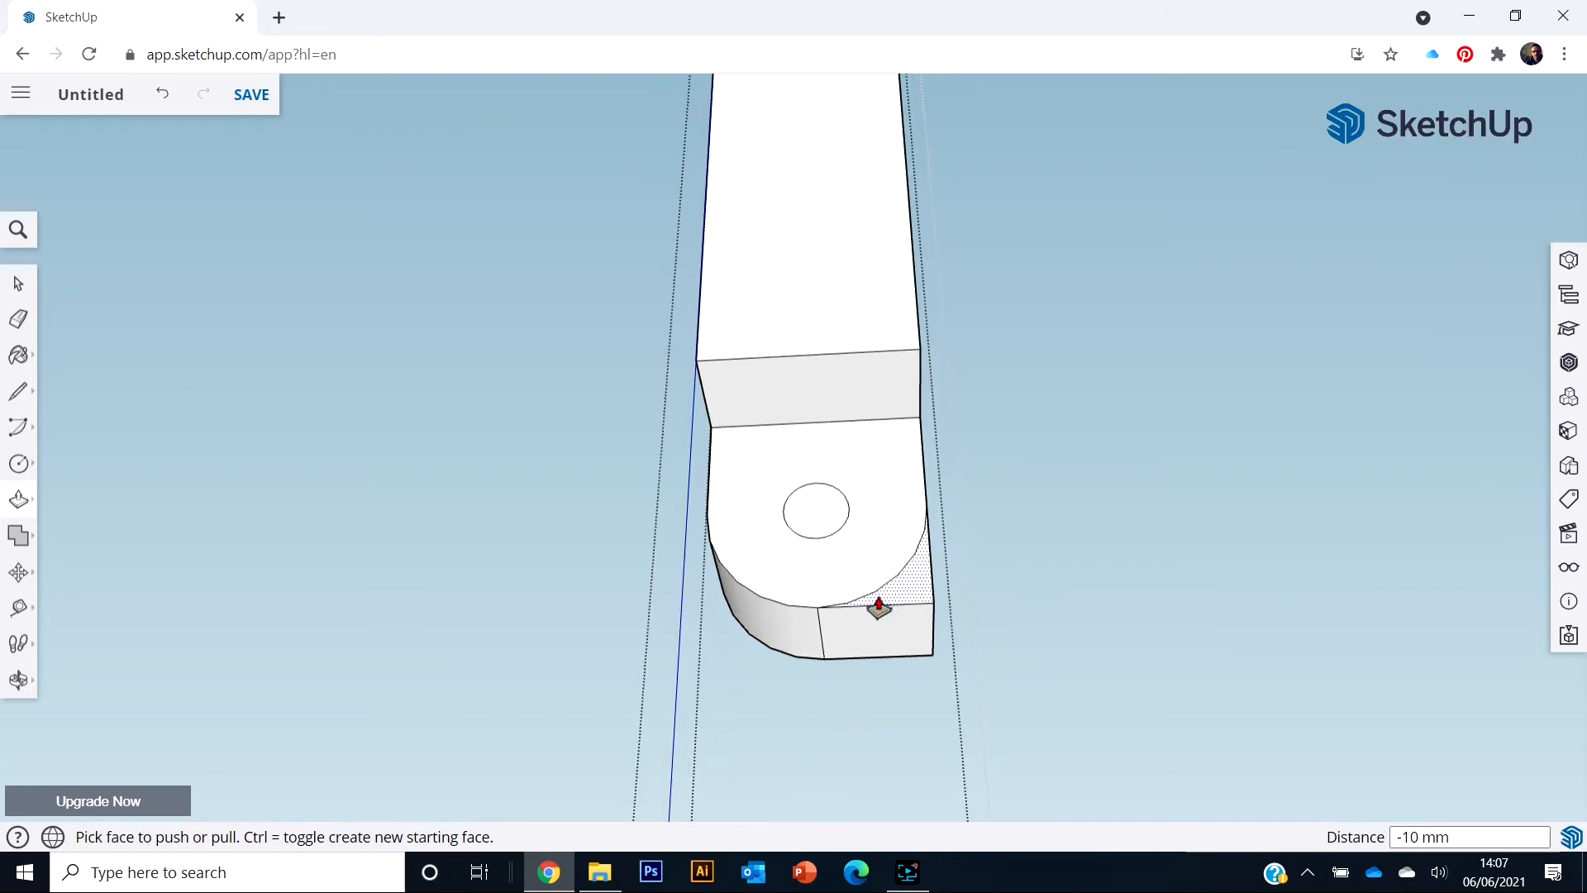
click(915, 607)
click(914, 659)
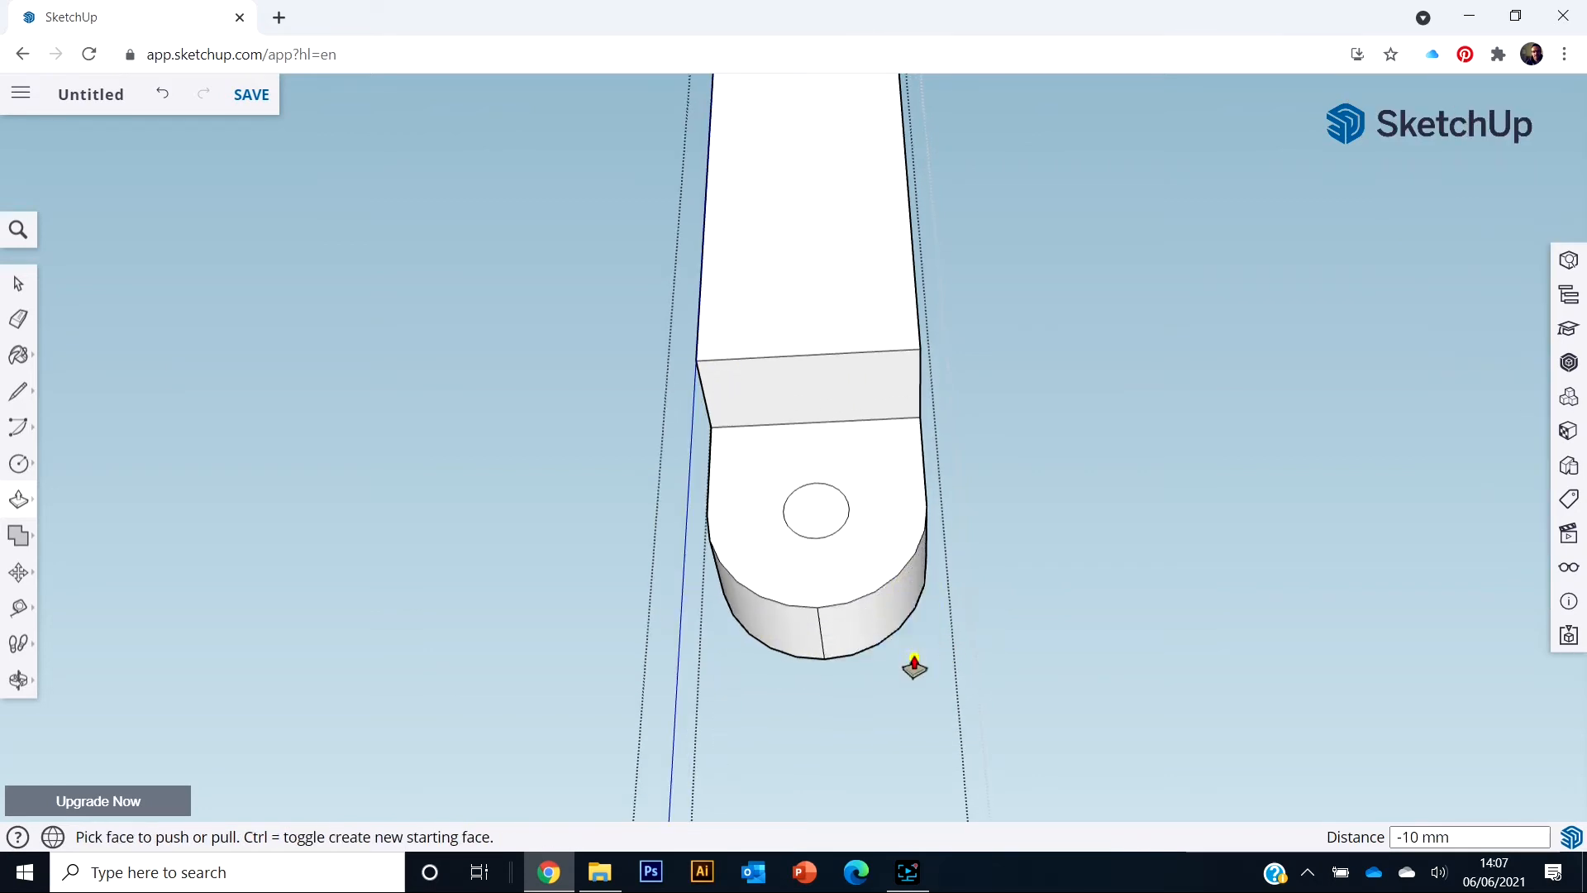
Push/Pull the small circle 10 mm through the rounded lower tab to cut the pivot hole
click(810, 529)
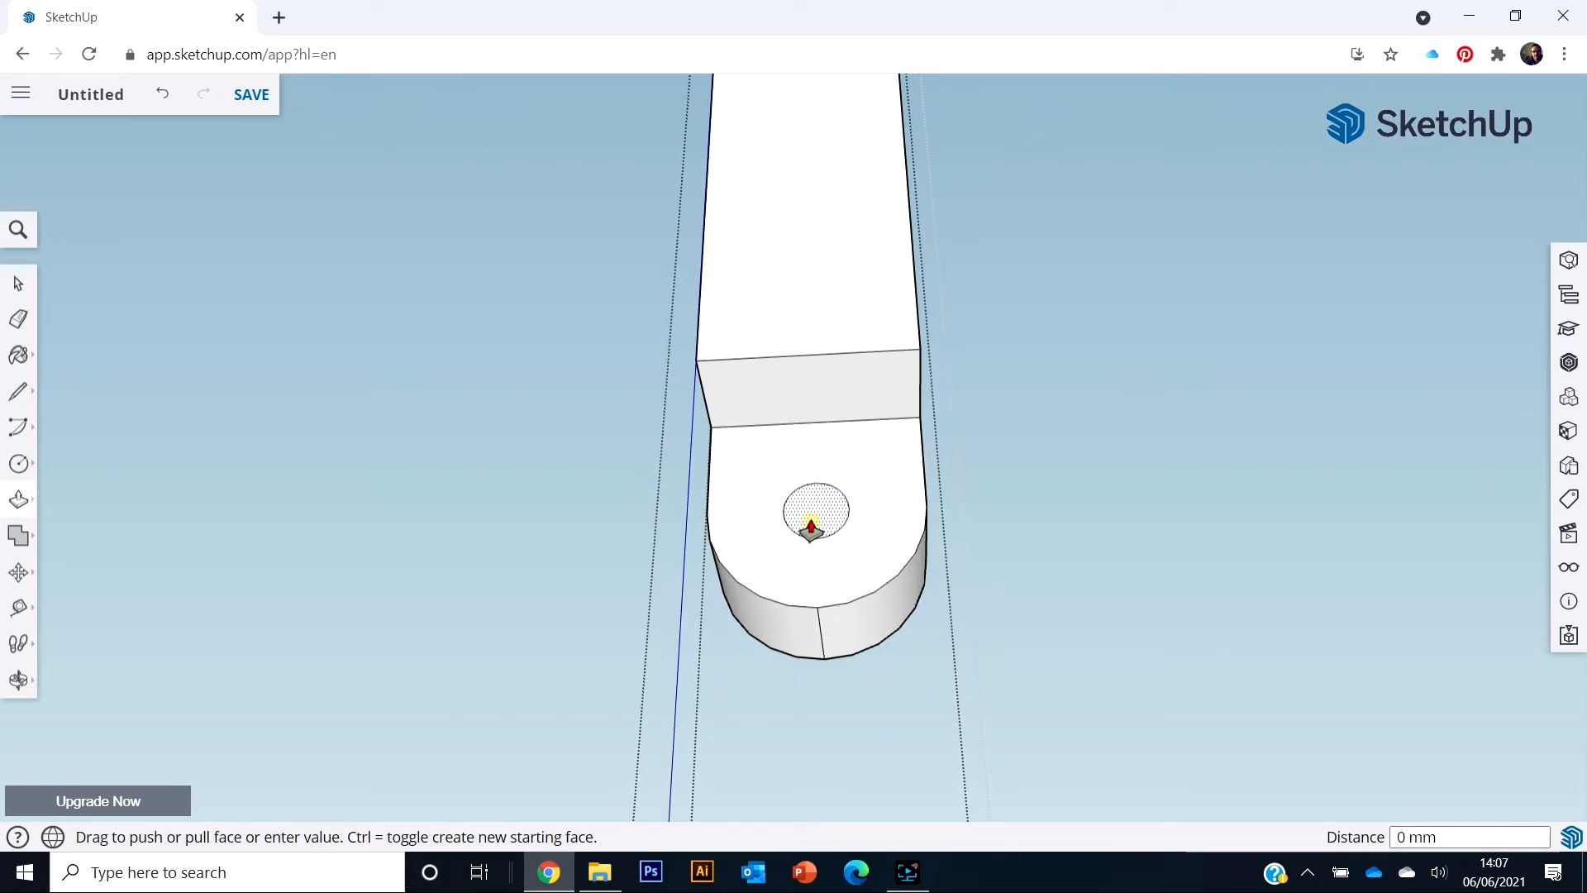
click(859, 657)
middle_drag(1039, 659, 814, 630)
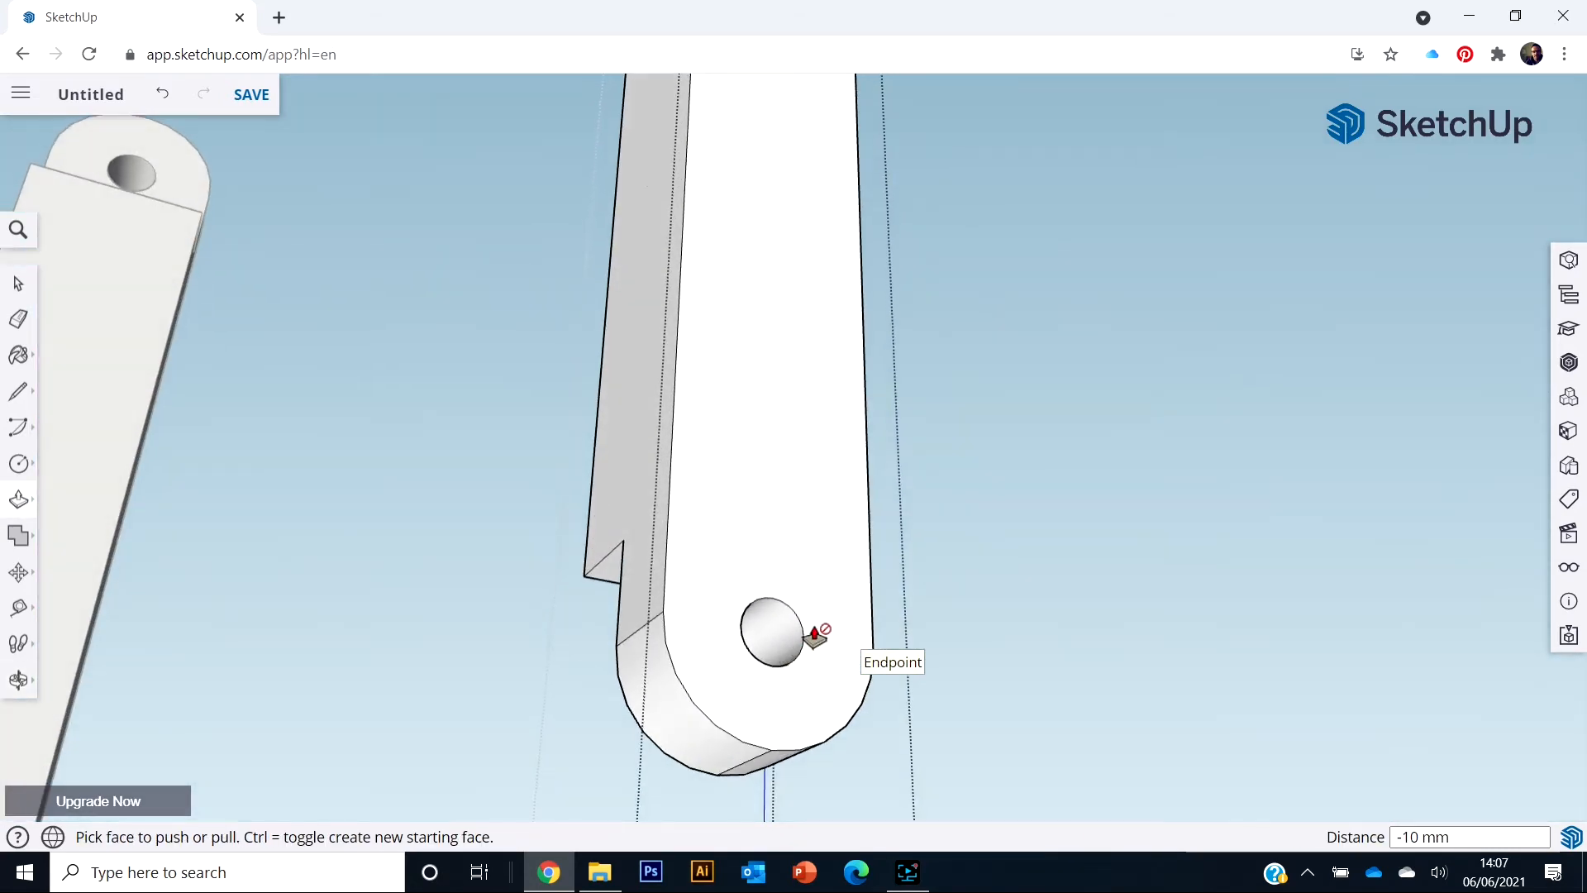
Finish editing the linking arm and close its component, leaving the base, post and arm in view
middle_drag(687, 620, 49, 662)
scroll(651, 630, down, 5)
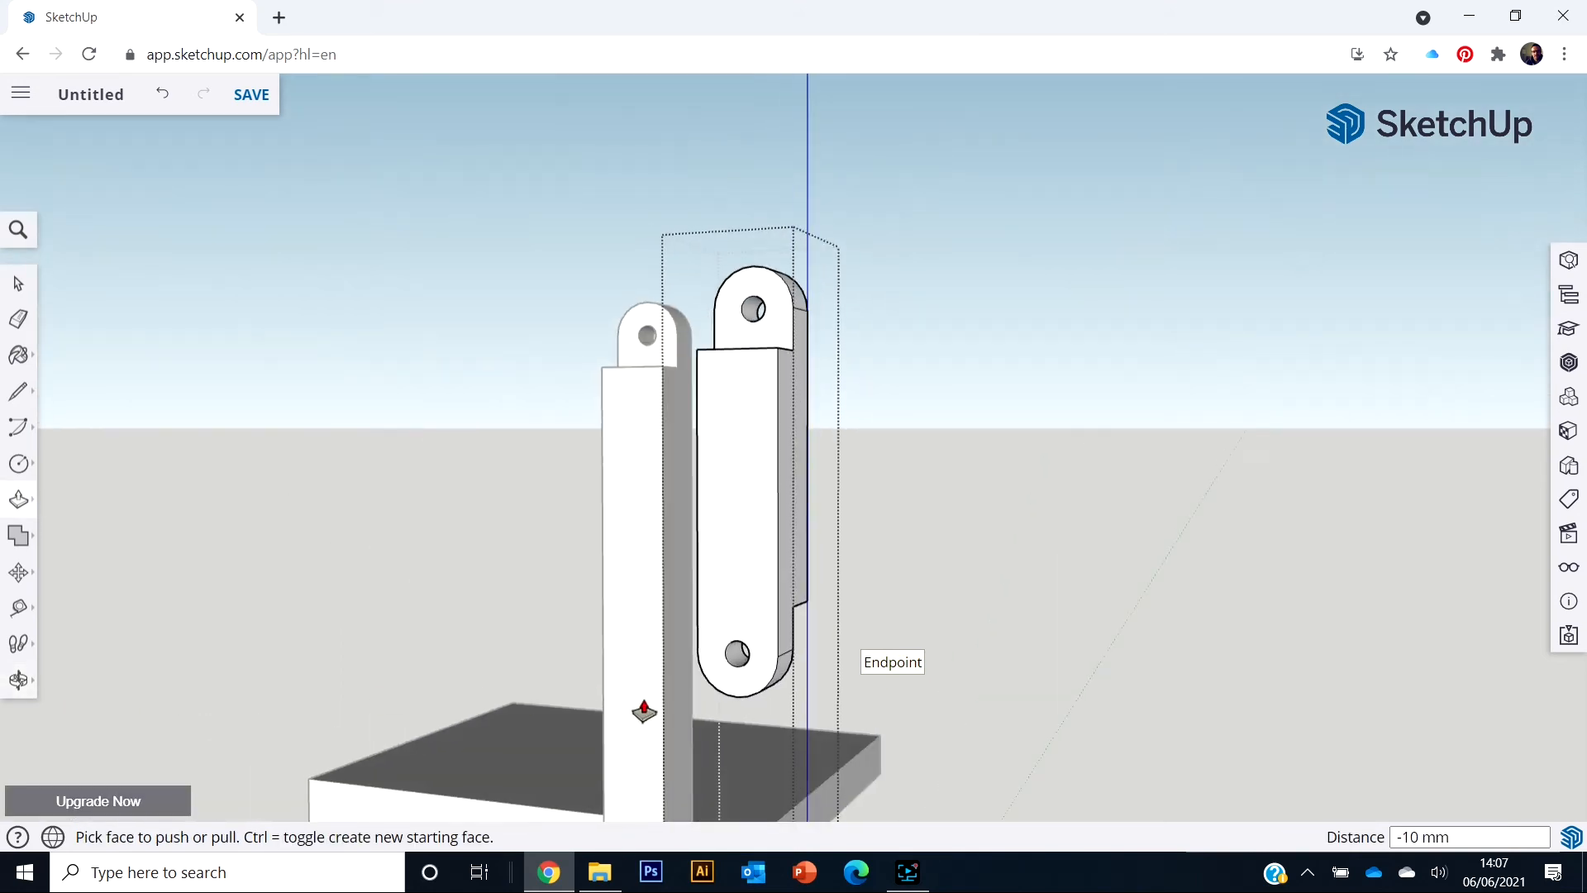
scroll(645, 711, down, 4)
shift+middle_drag(761, 713, 616, 627)
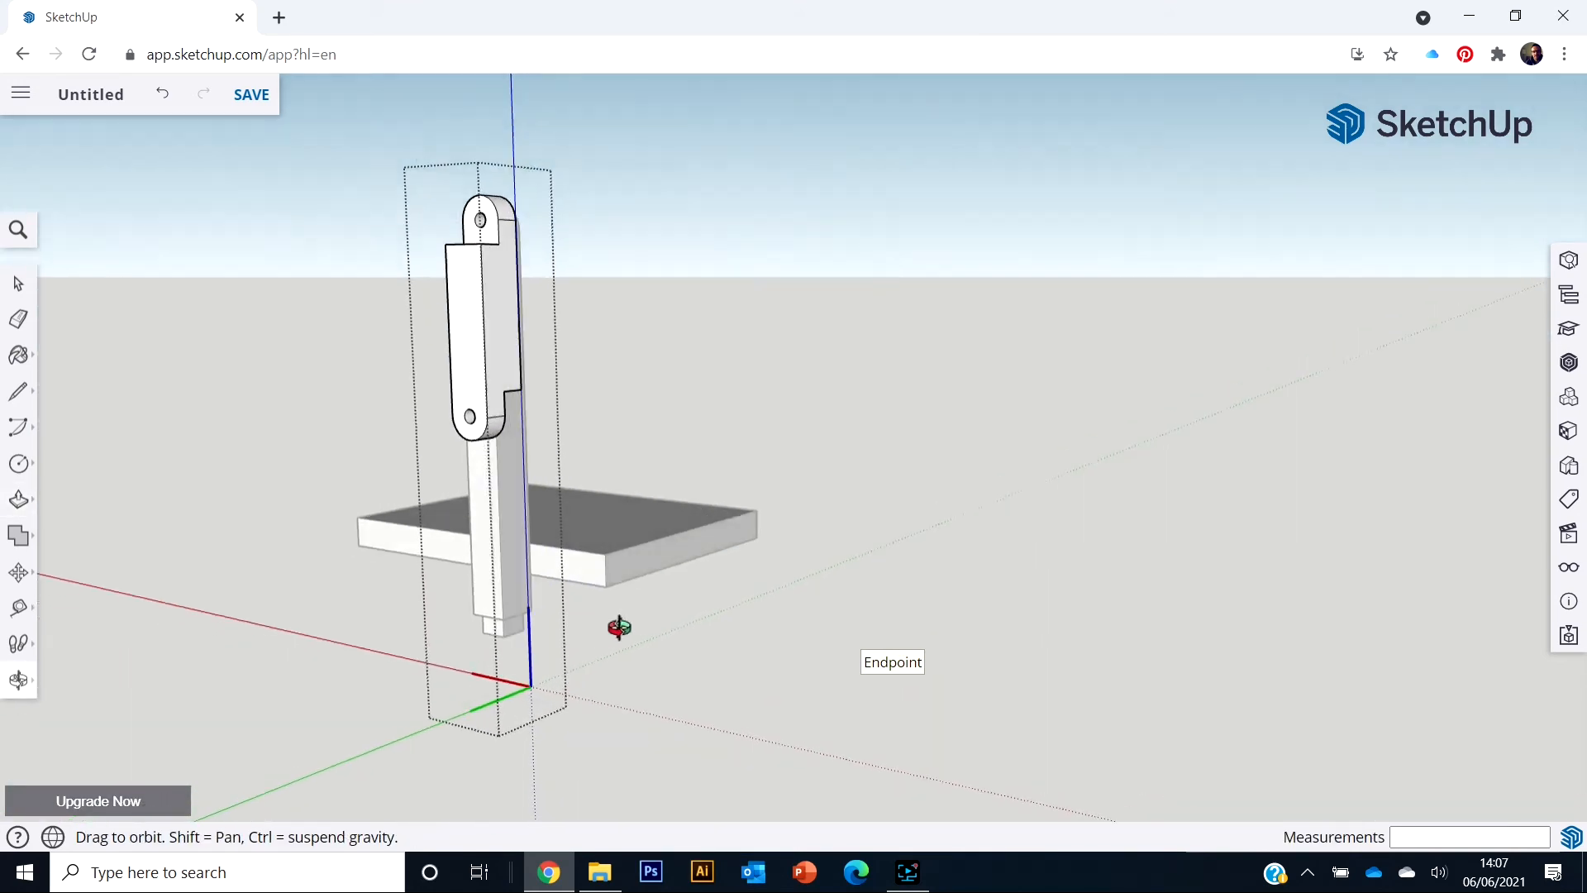
key(p)
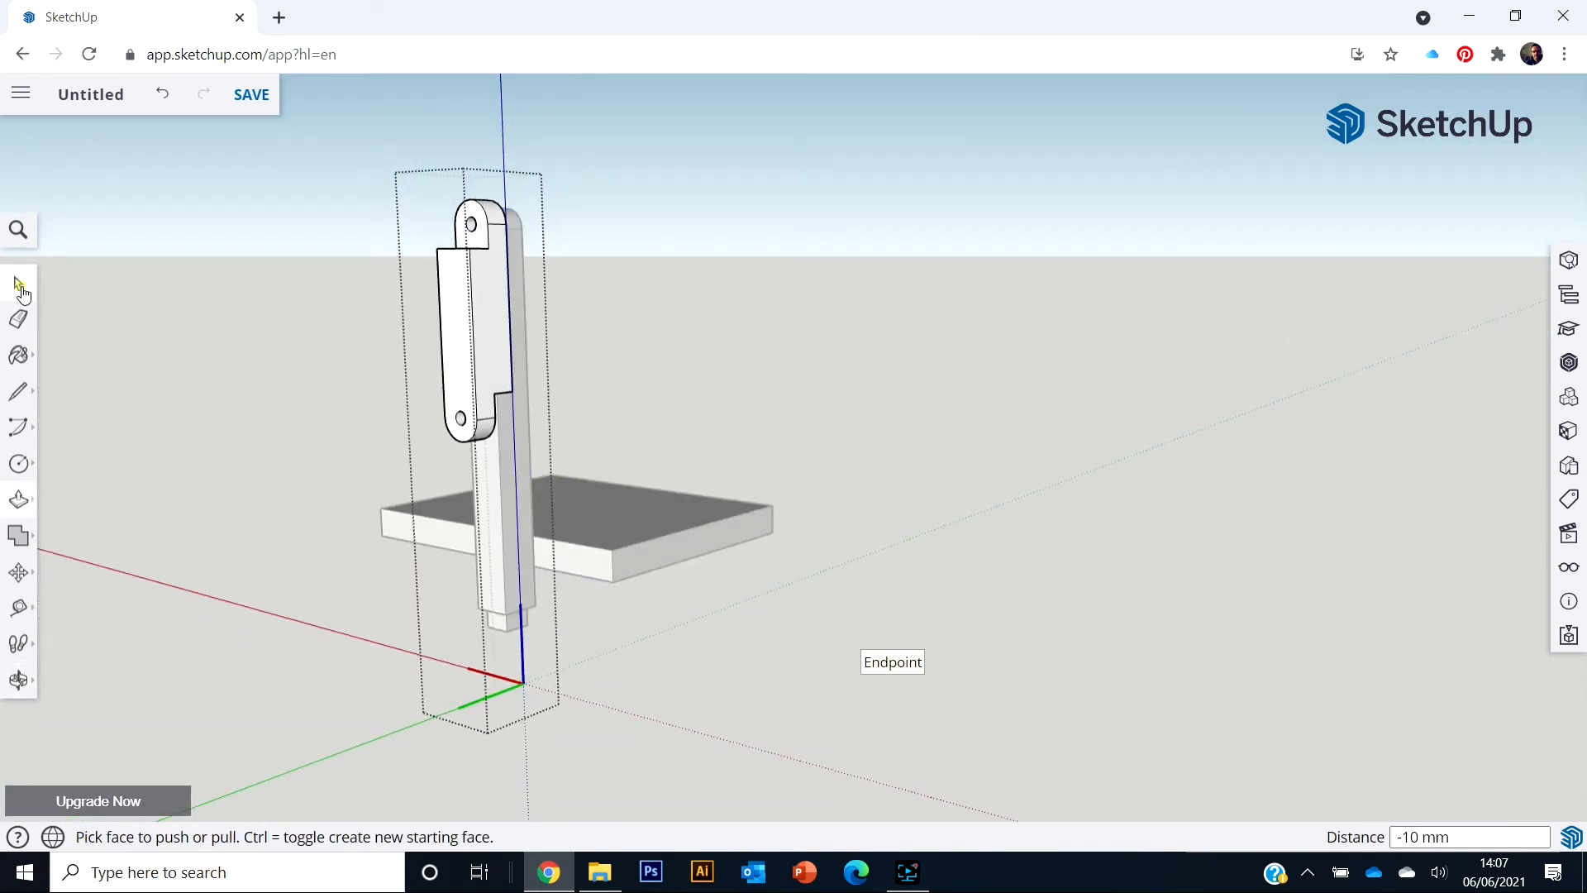
click(20, 286)
click(330, 316)
double_click(468, 364)
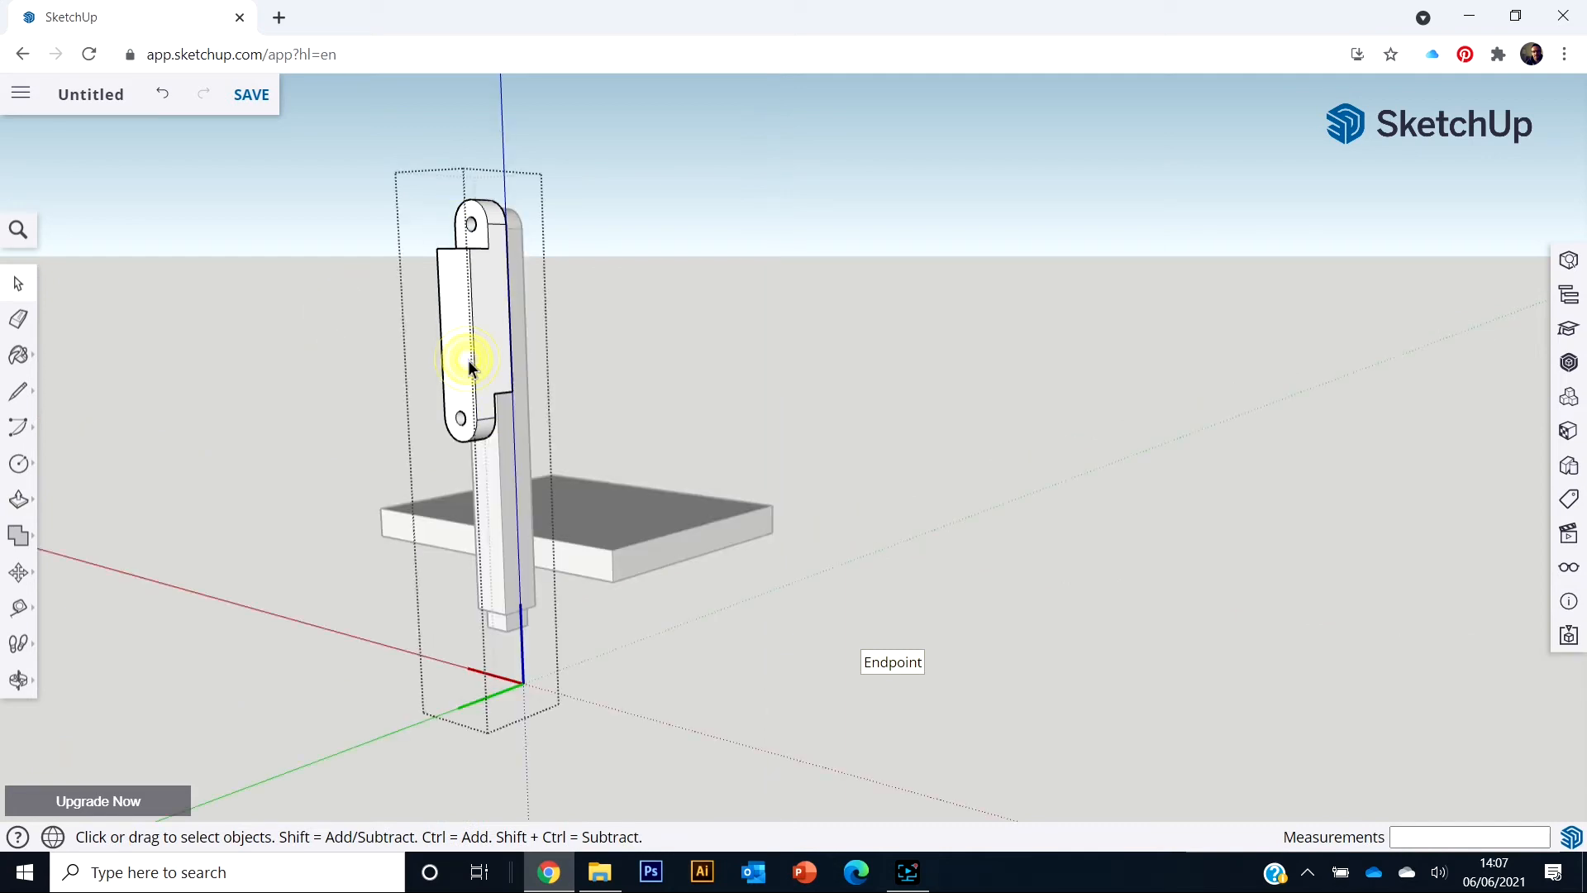
middle_drag(286, 571, 775, 691)
mouse_move(795, 639)
mouse_down()
mouse_move(1074, 825)
mouse_move(917, 749)
mouse_move(806, 658)
mouse_up()
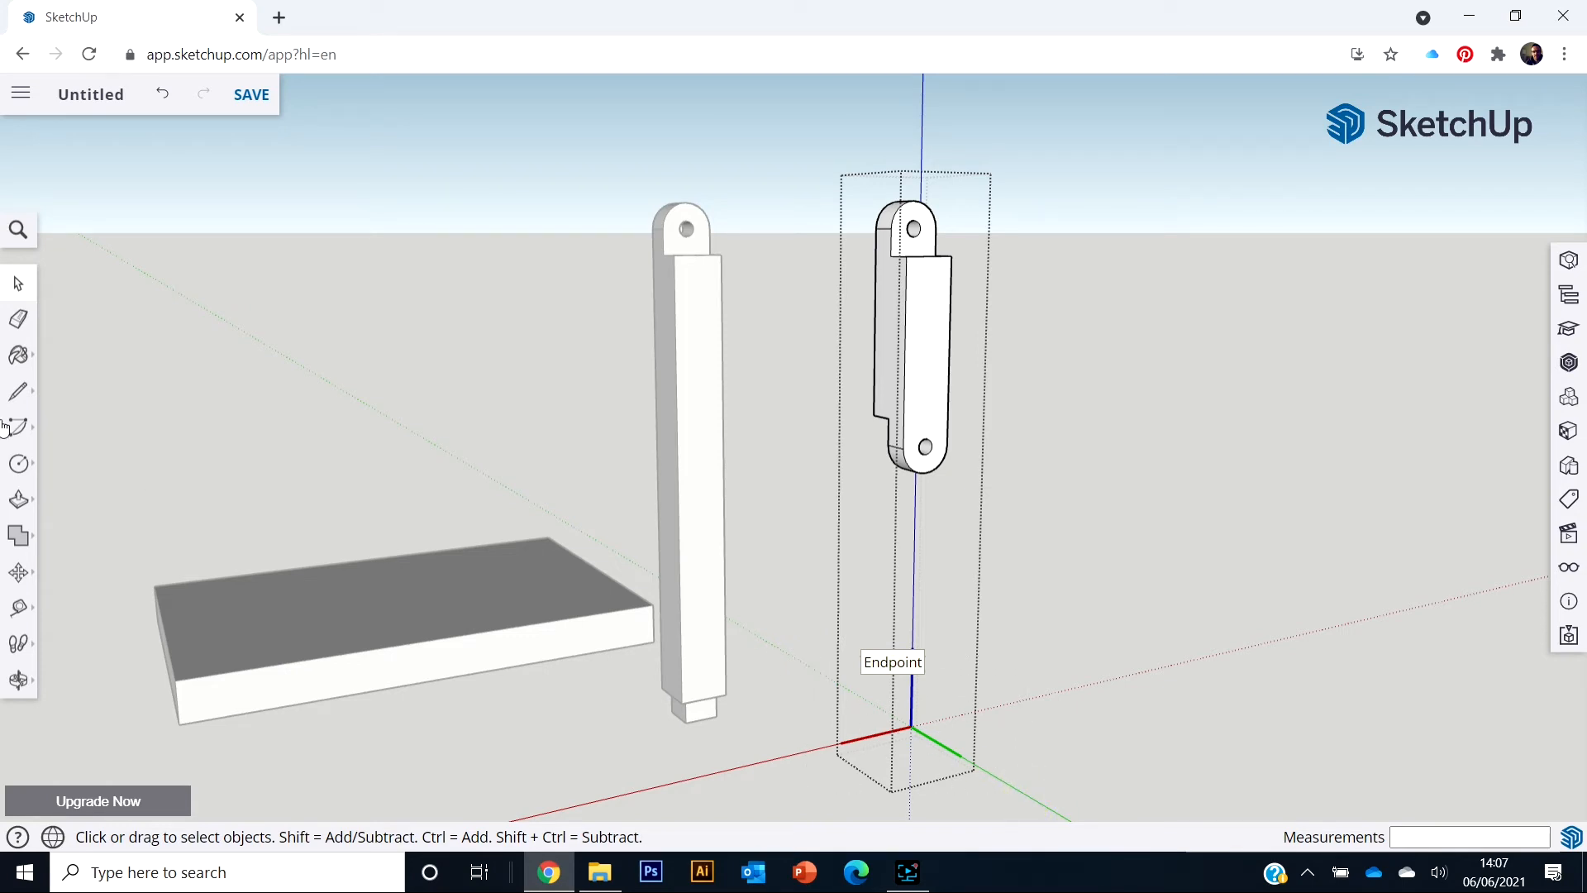
click(145, 315)
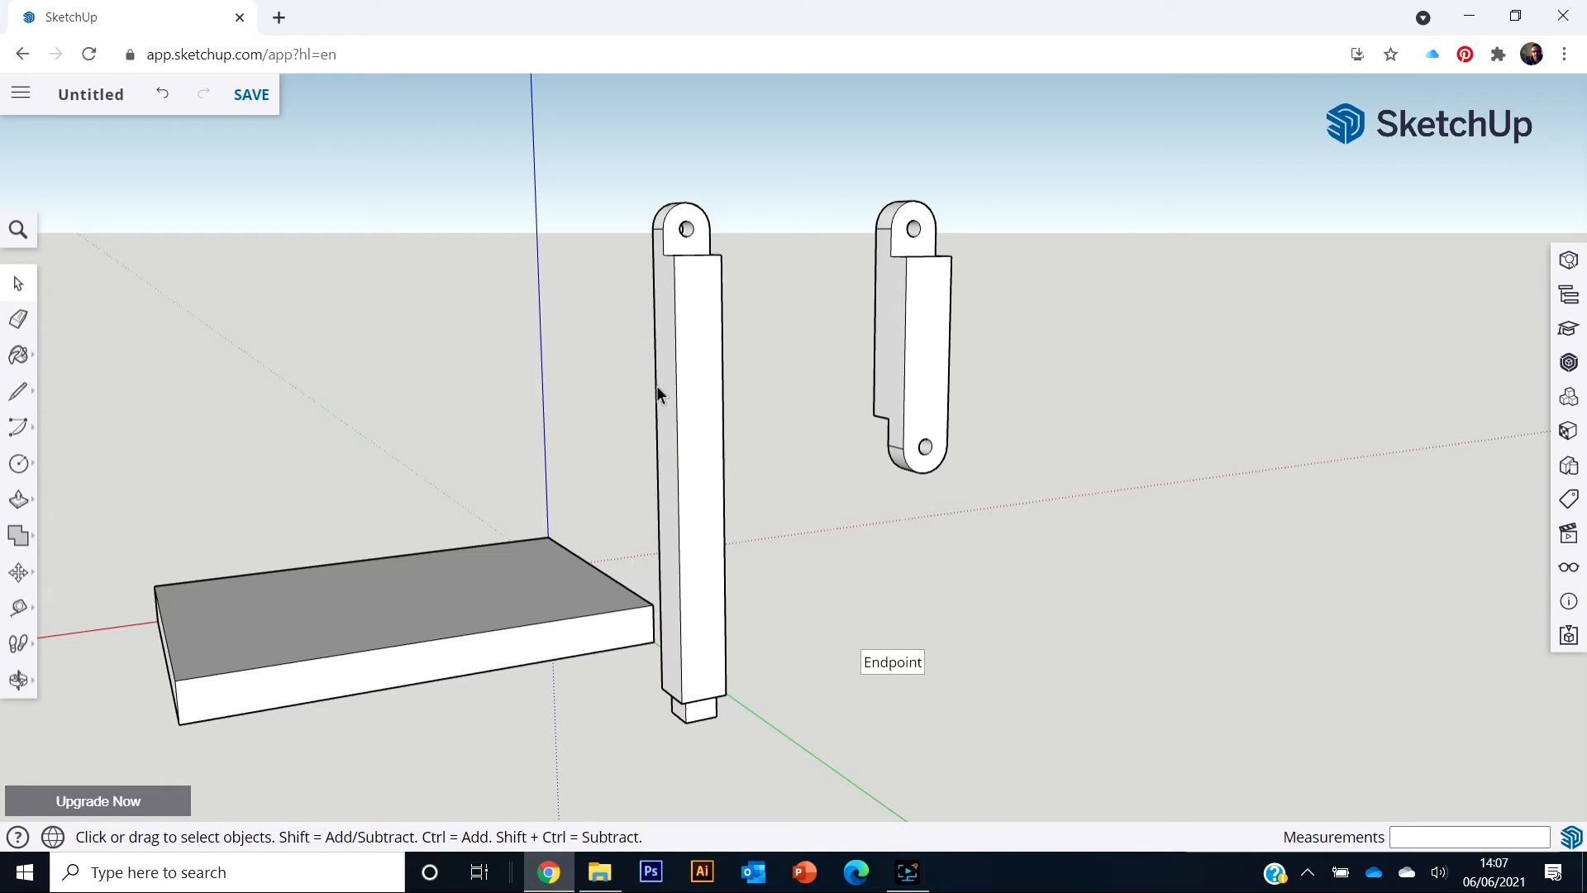
Move the linking arm by its lower tab's inner edge endpoint onto the matching endpoint of the post's upper tab
click(941, 428)
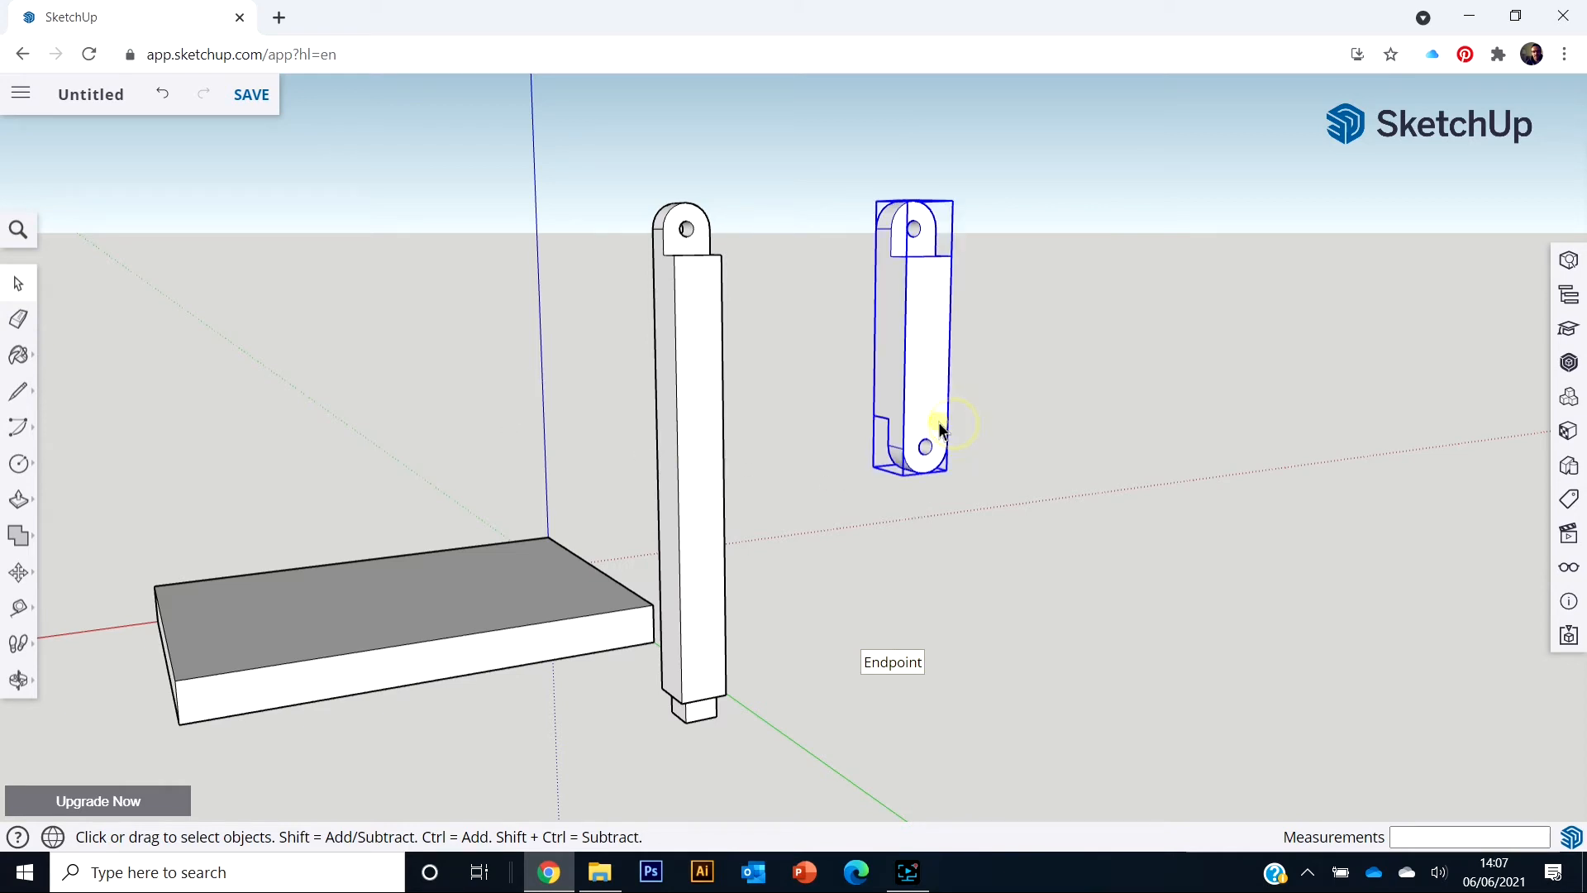
shift+middle_drag(677, 457, 649, 544)
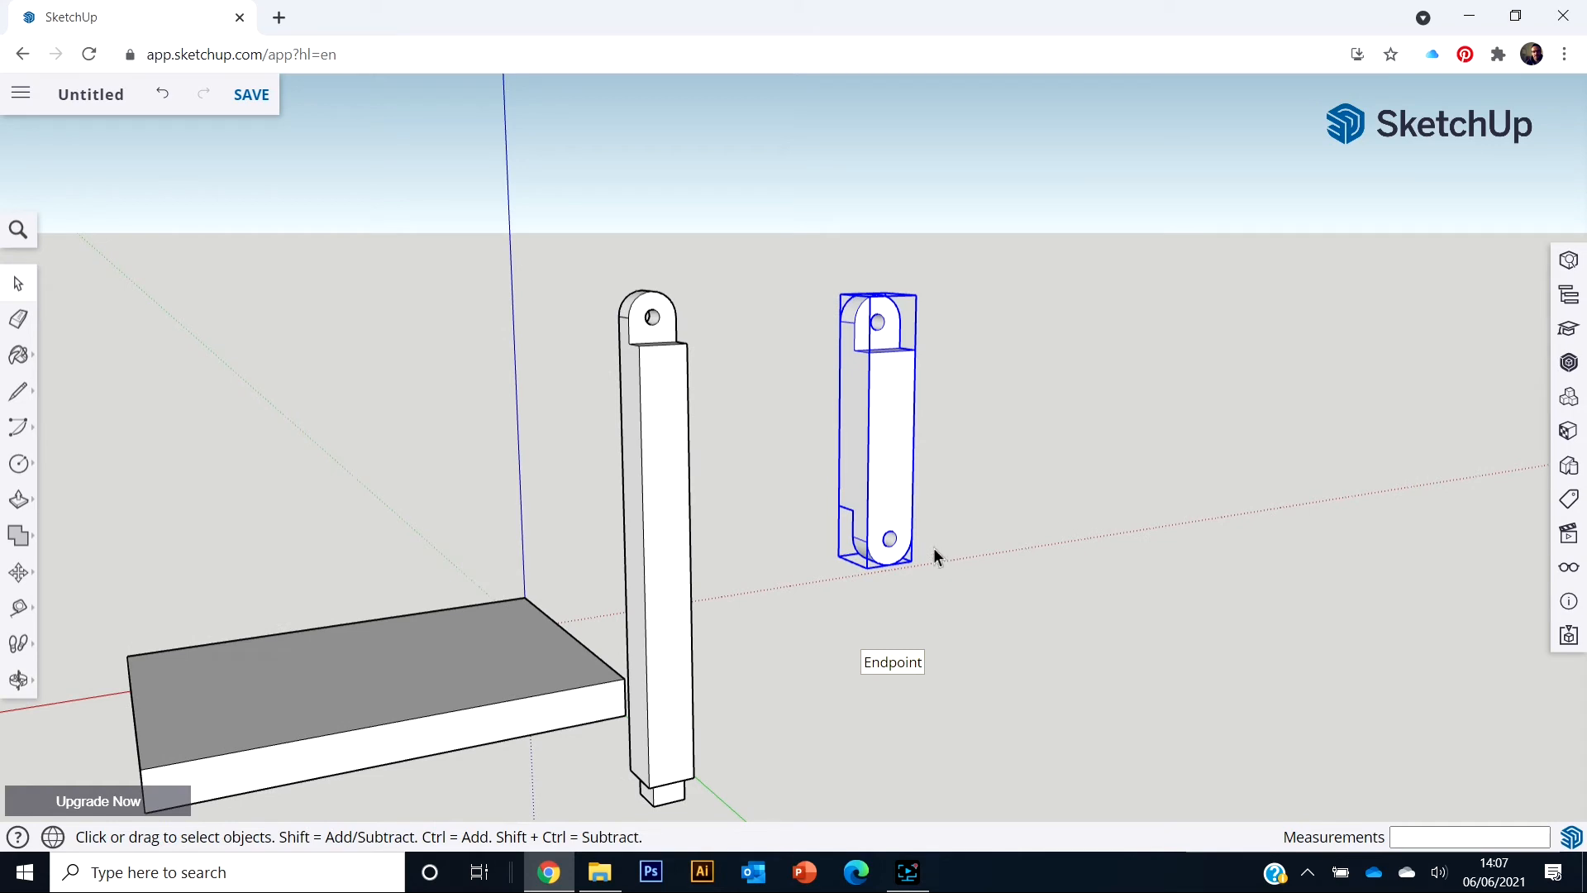
scroll(638, 312, up, 3)
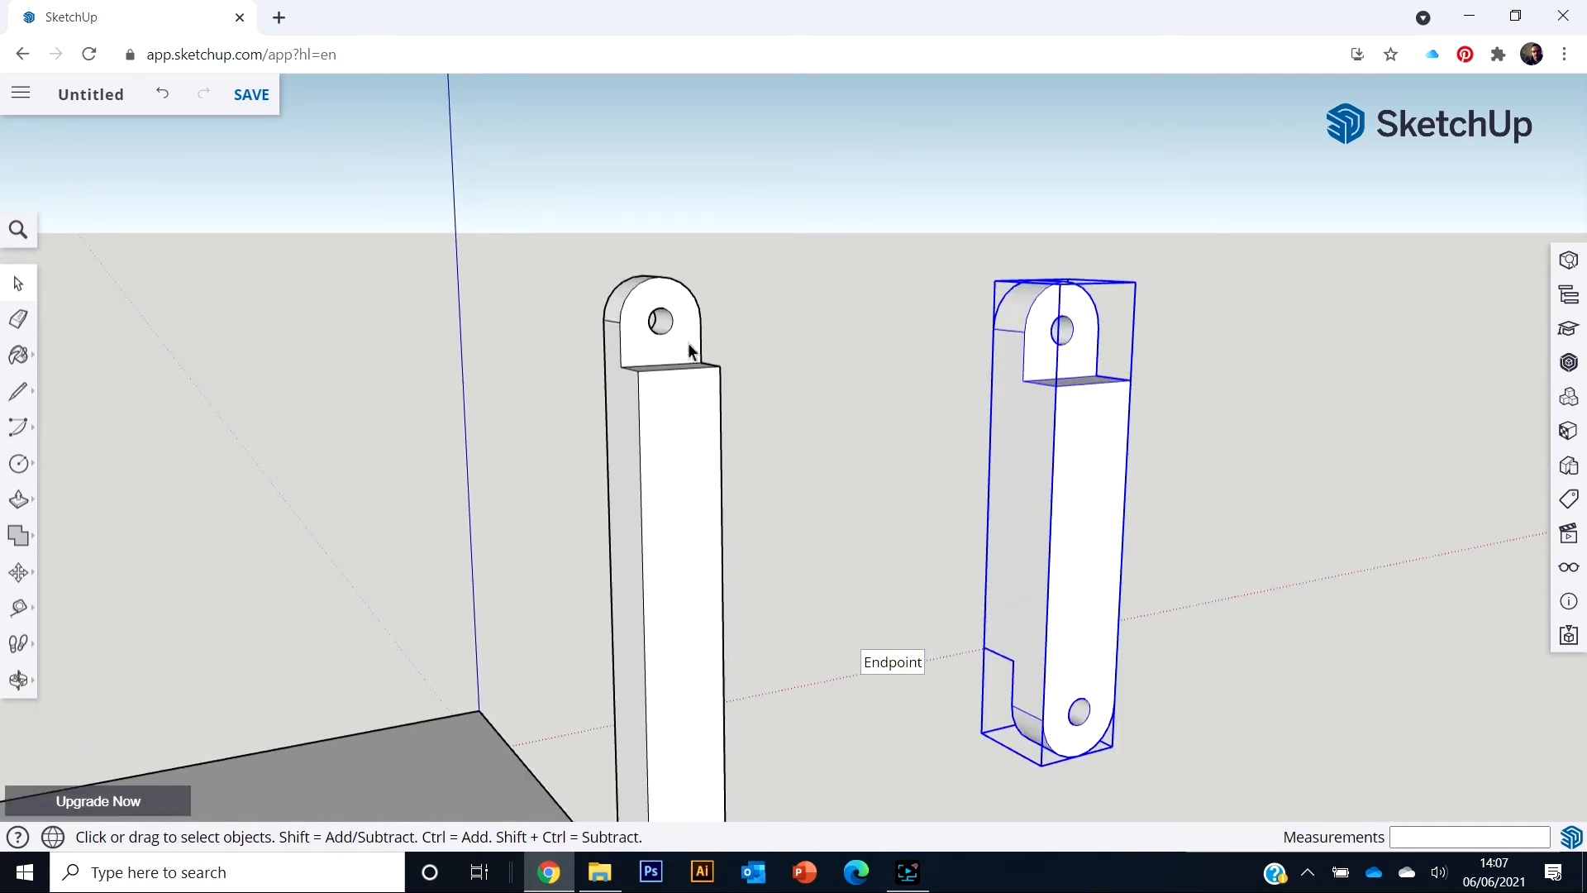
middle_drag(1038, 650, 810, 467)
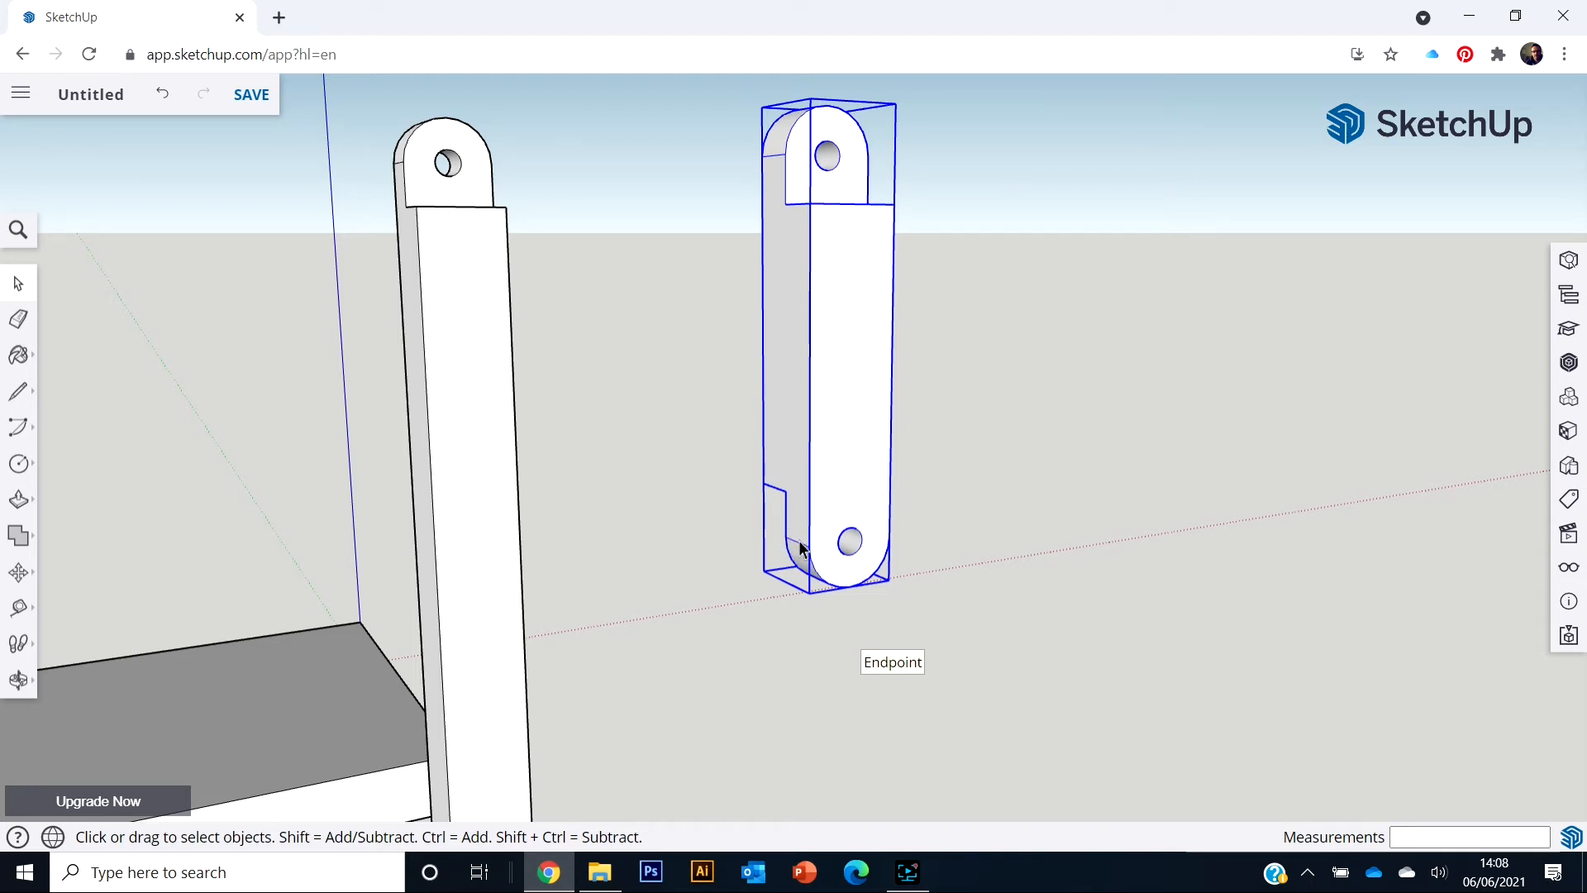
click(18, 572)
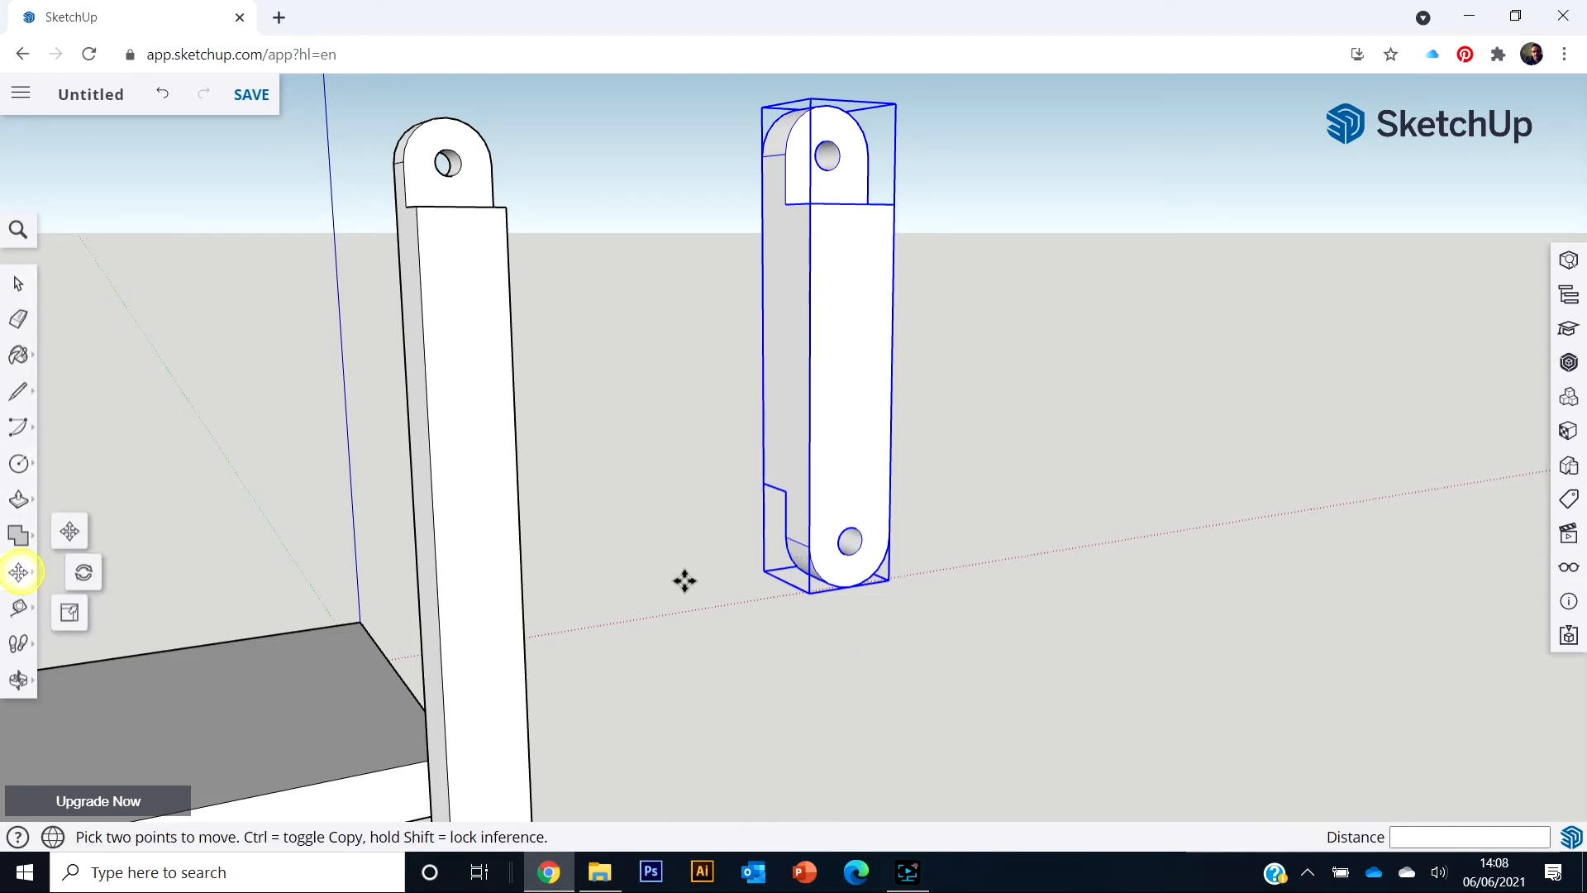
click(786, 536)
click(454, 265)
shift+middle_drag(454, 265, 831, 564)
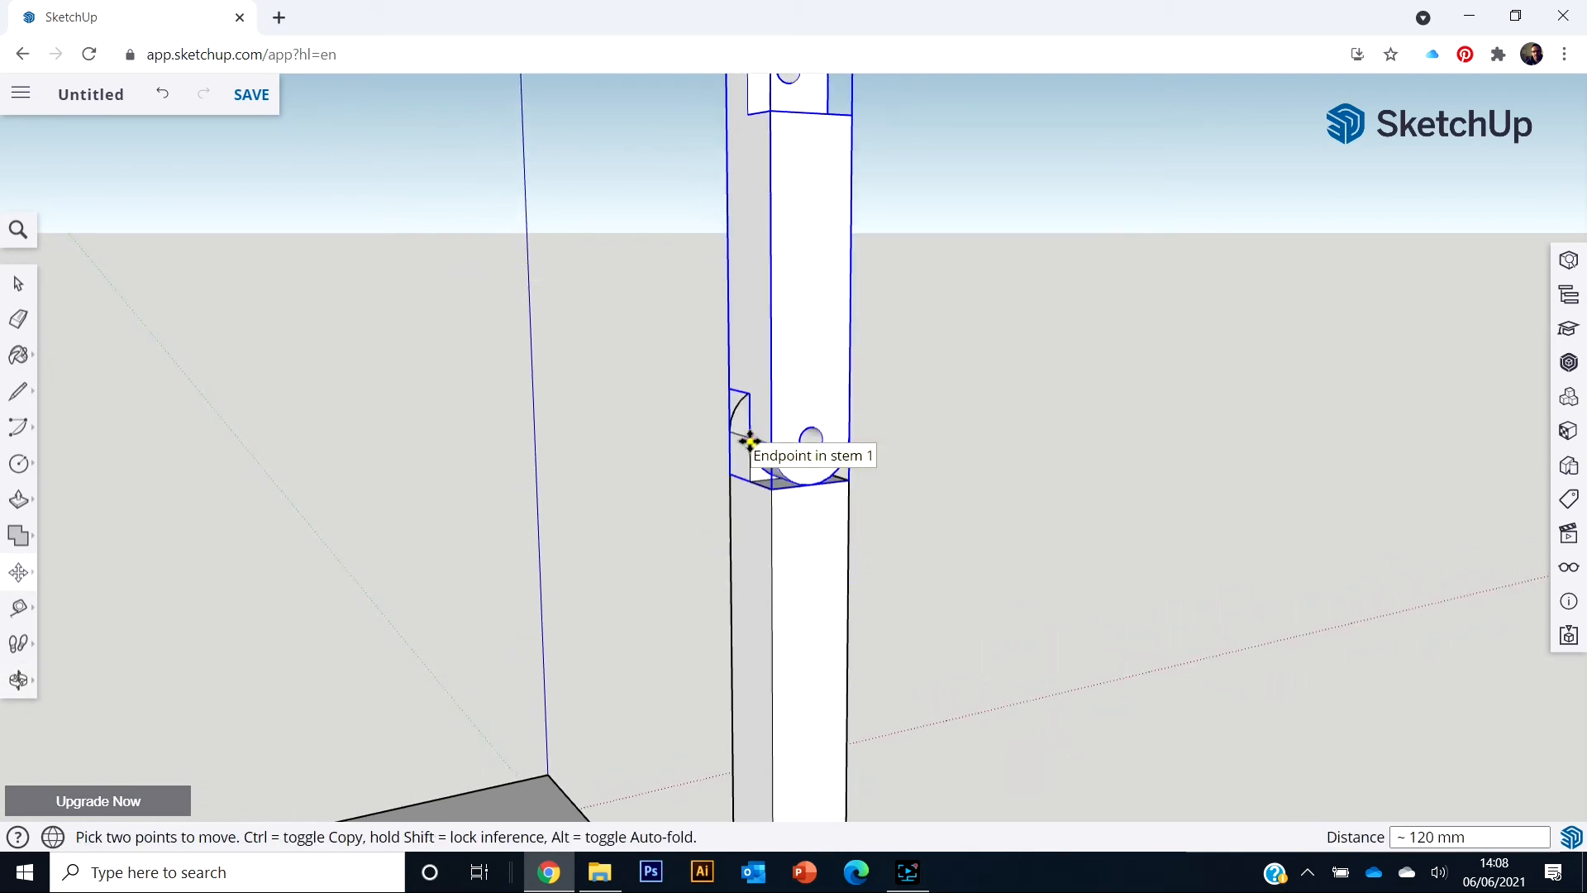
click(750, 442)
Copy the joined linking arm about 67 mm along the red axis, away from the post
middle_drag(749, 441, 1059, 595)
scroll(1058, 595, down, 3)
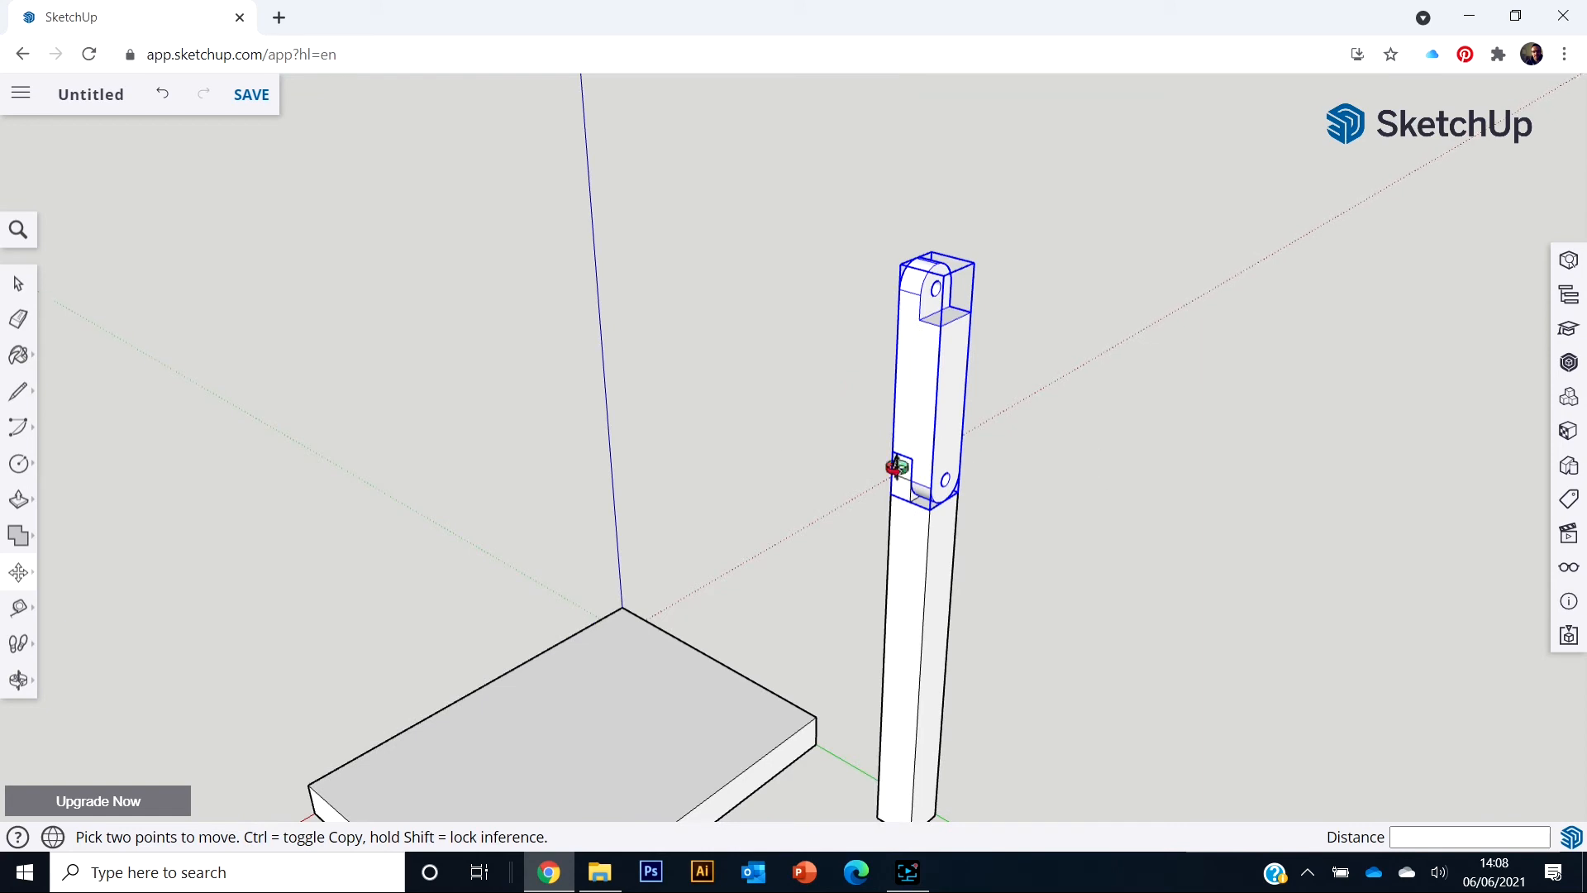
middle_drag(895, 467, 766, 443)
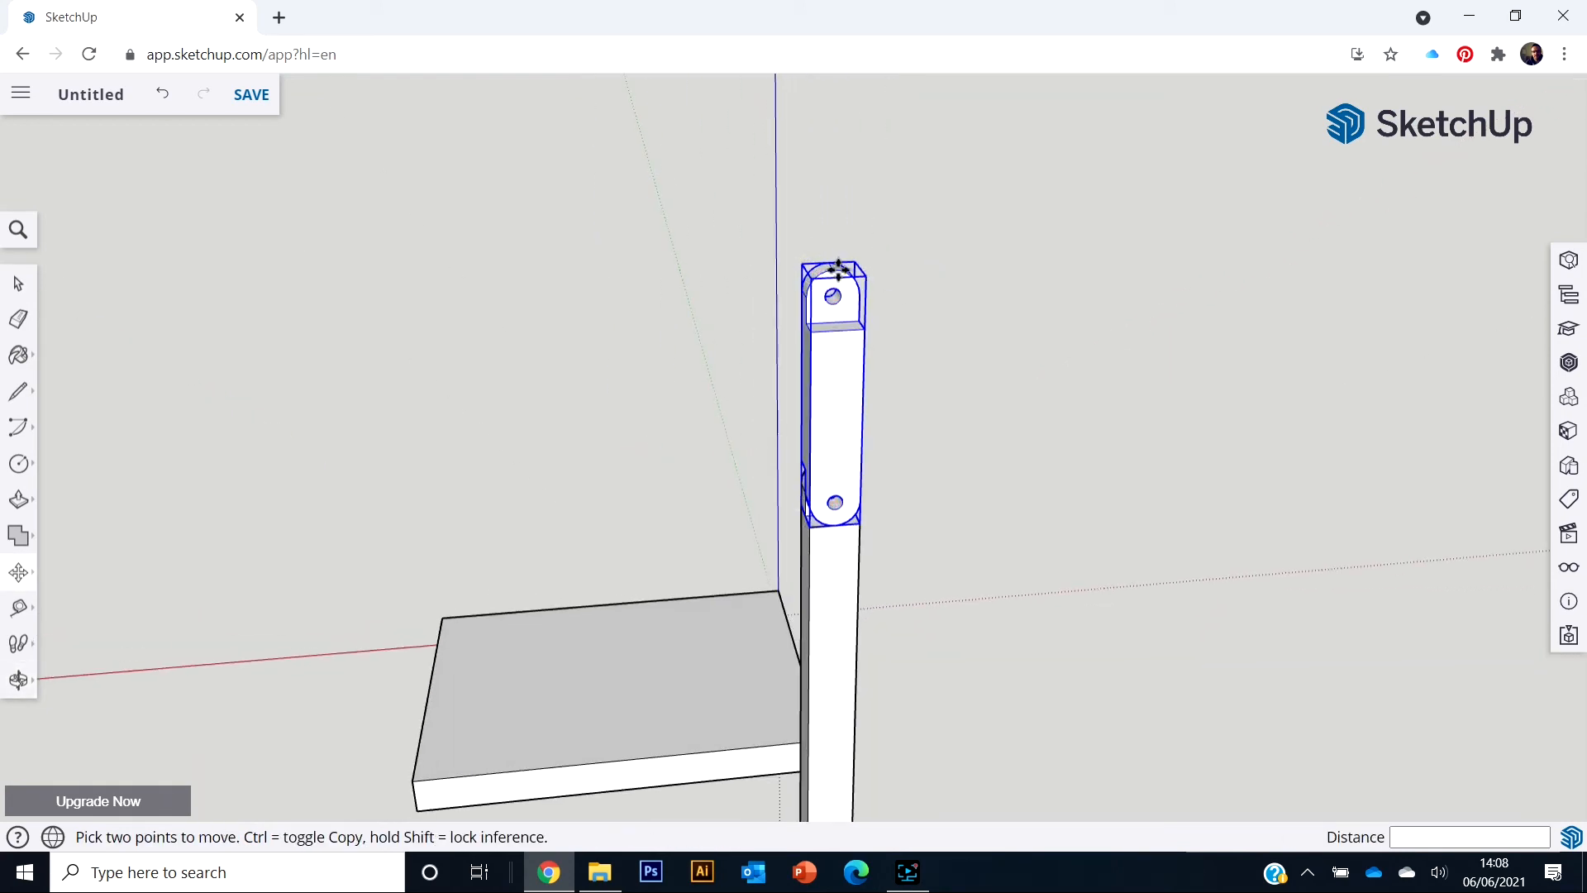
click(19, 283)
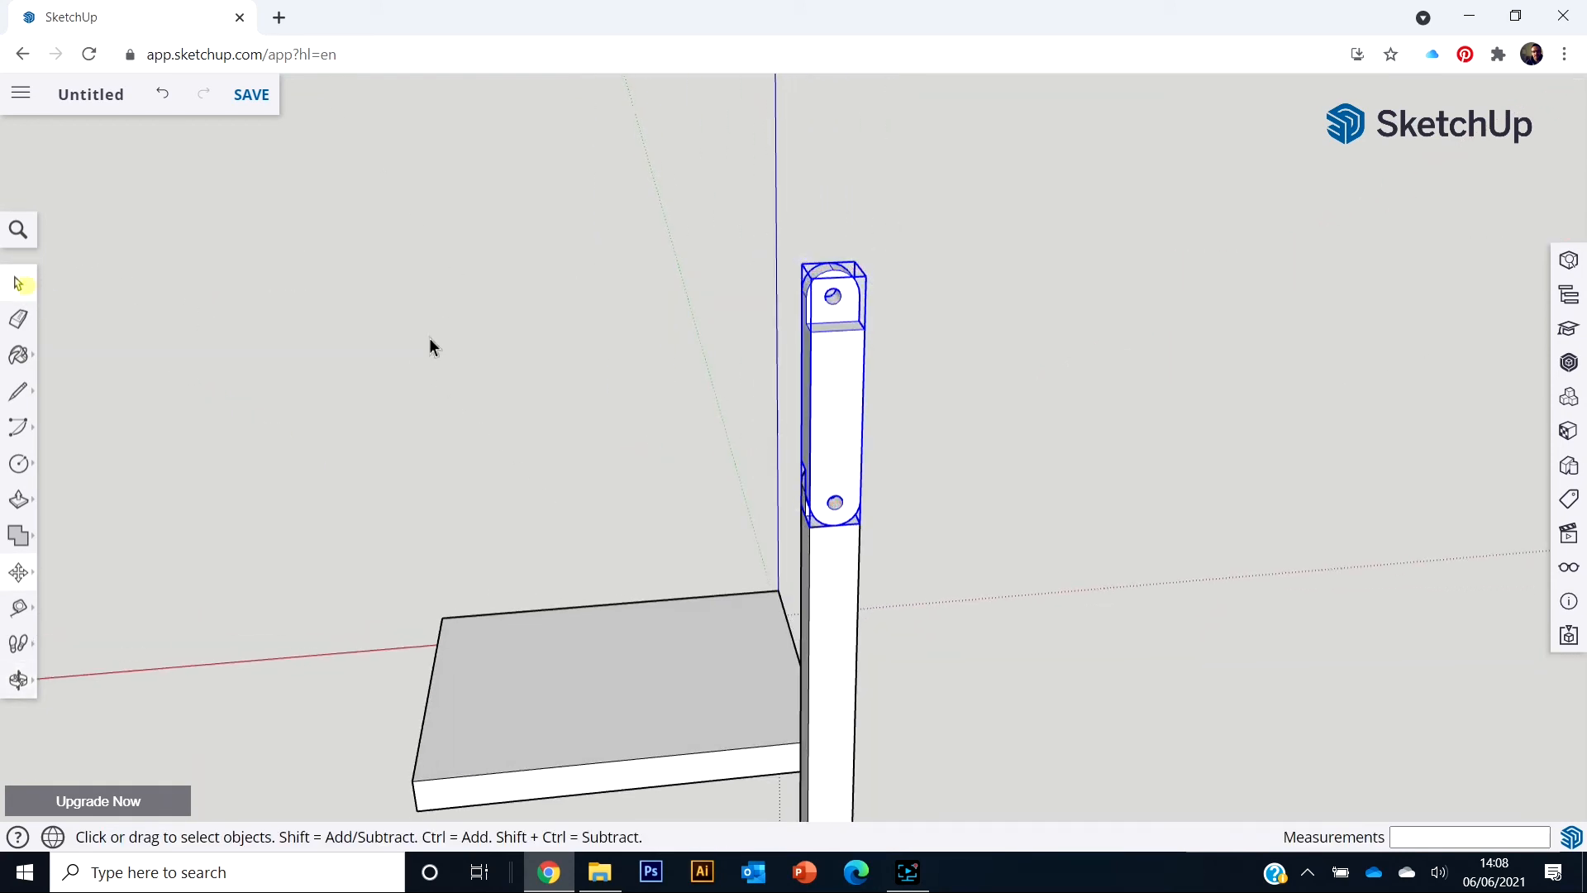
click(547, 333)
click(831, 425)
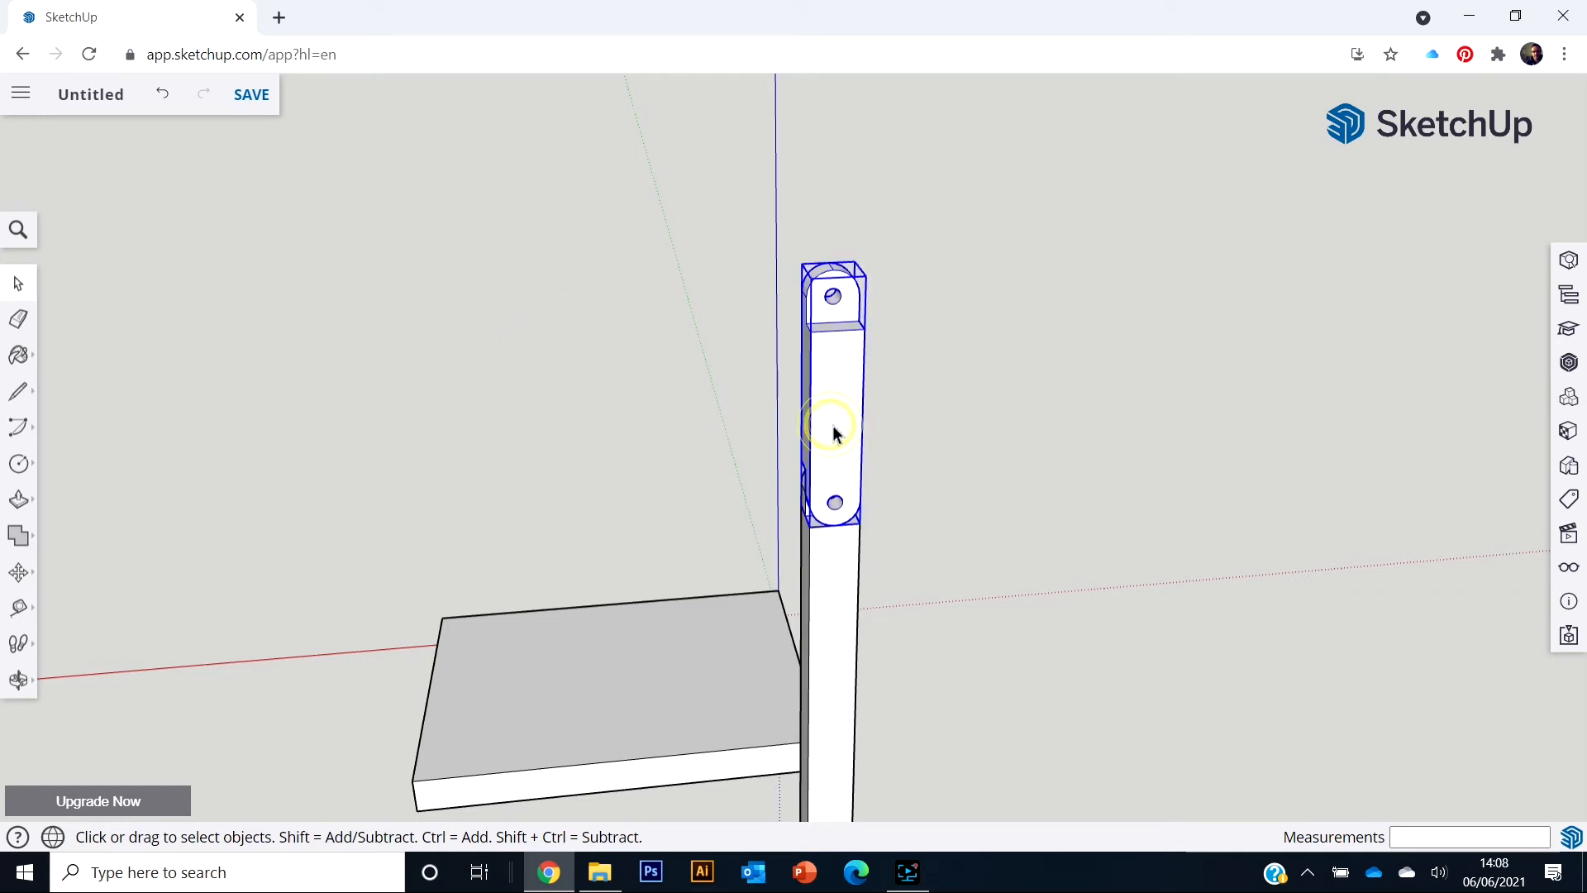
click(18, 572)
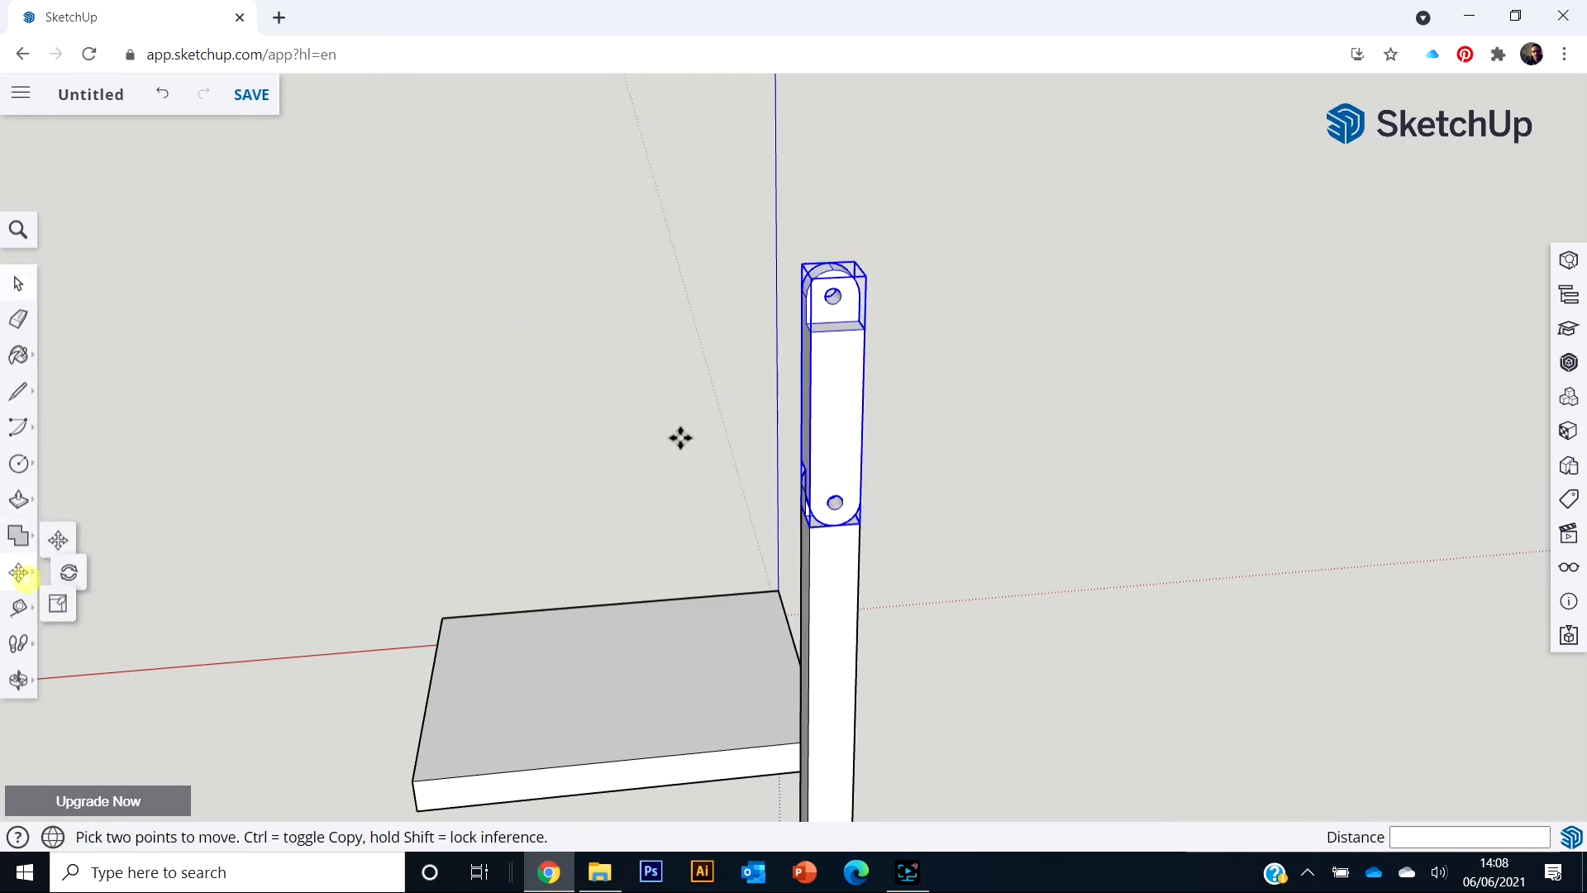
click(840, 392)
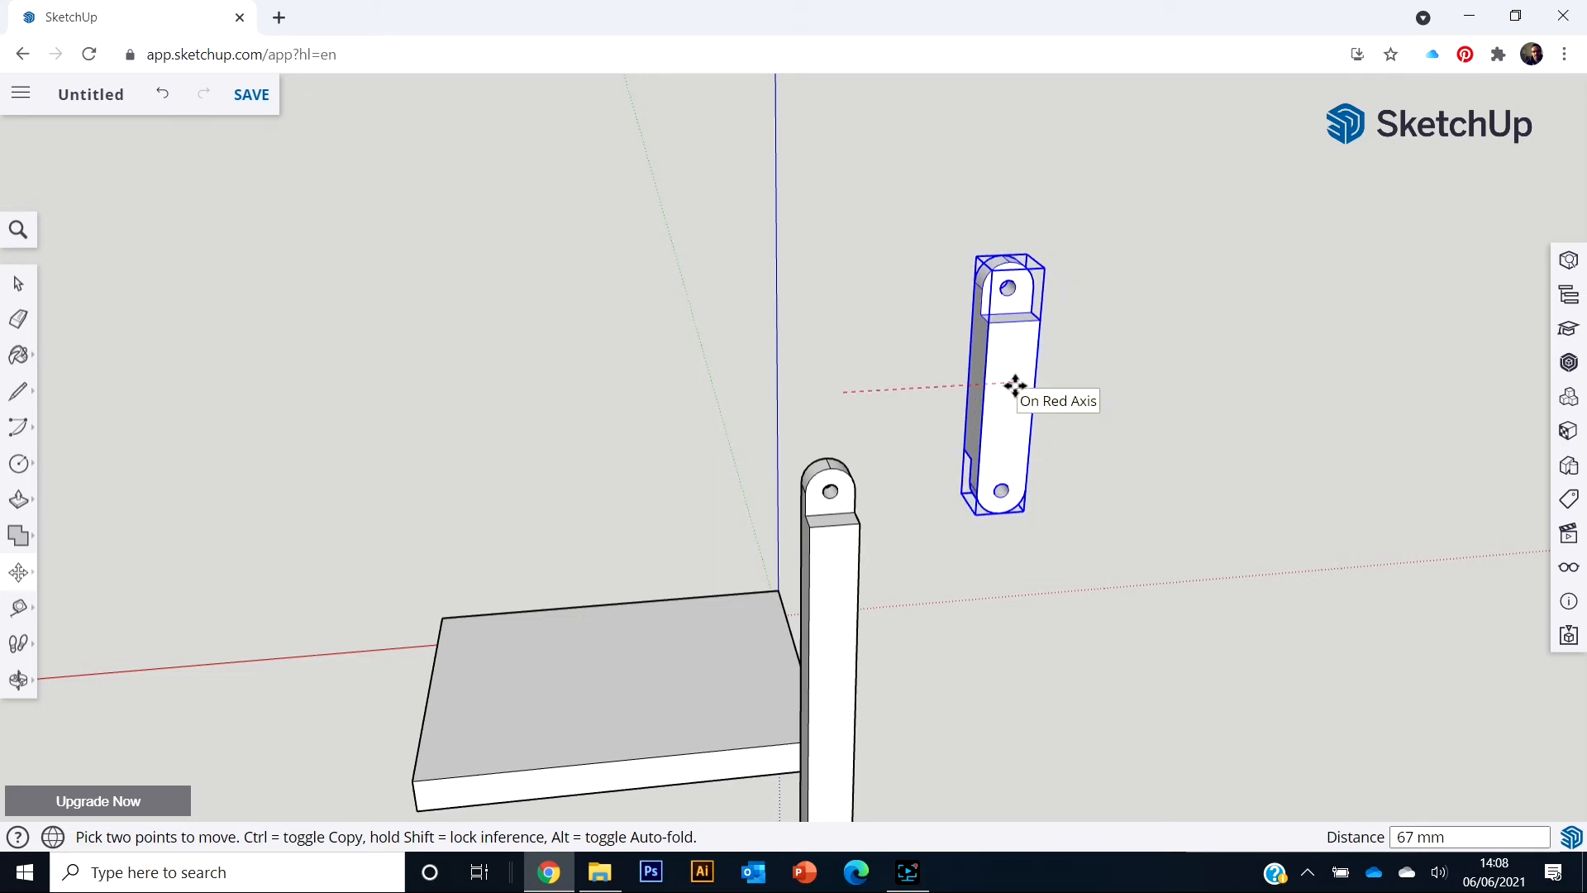
key(ctrl)
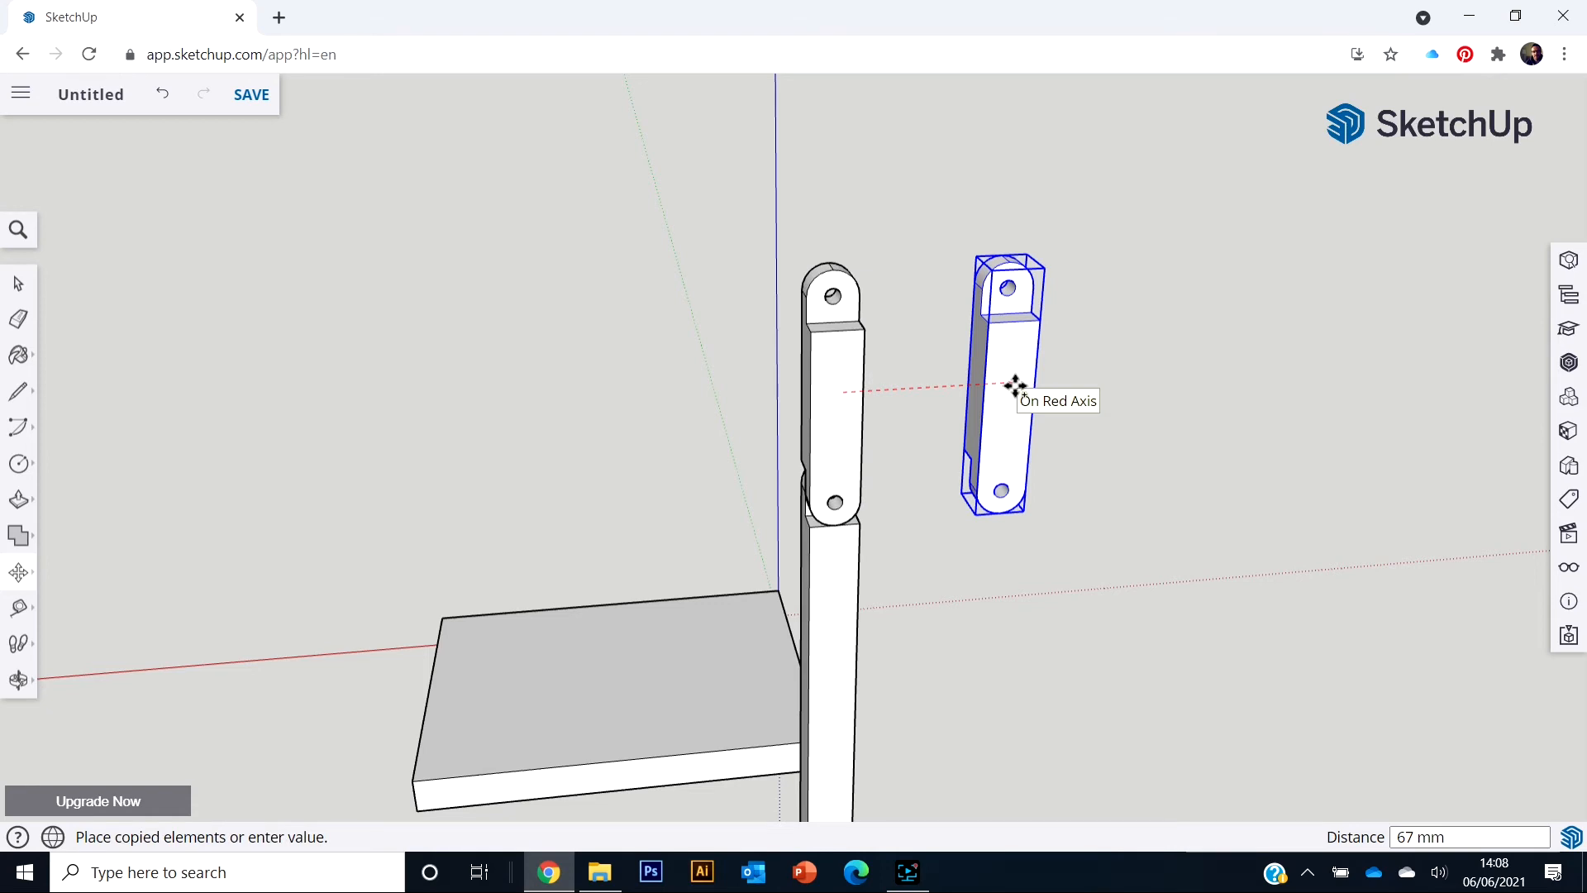
click(1015, 386)
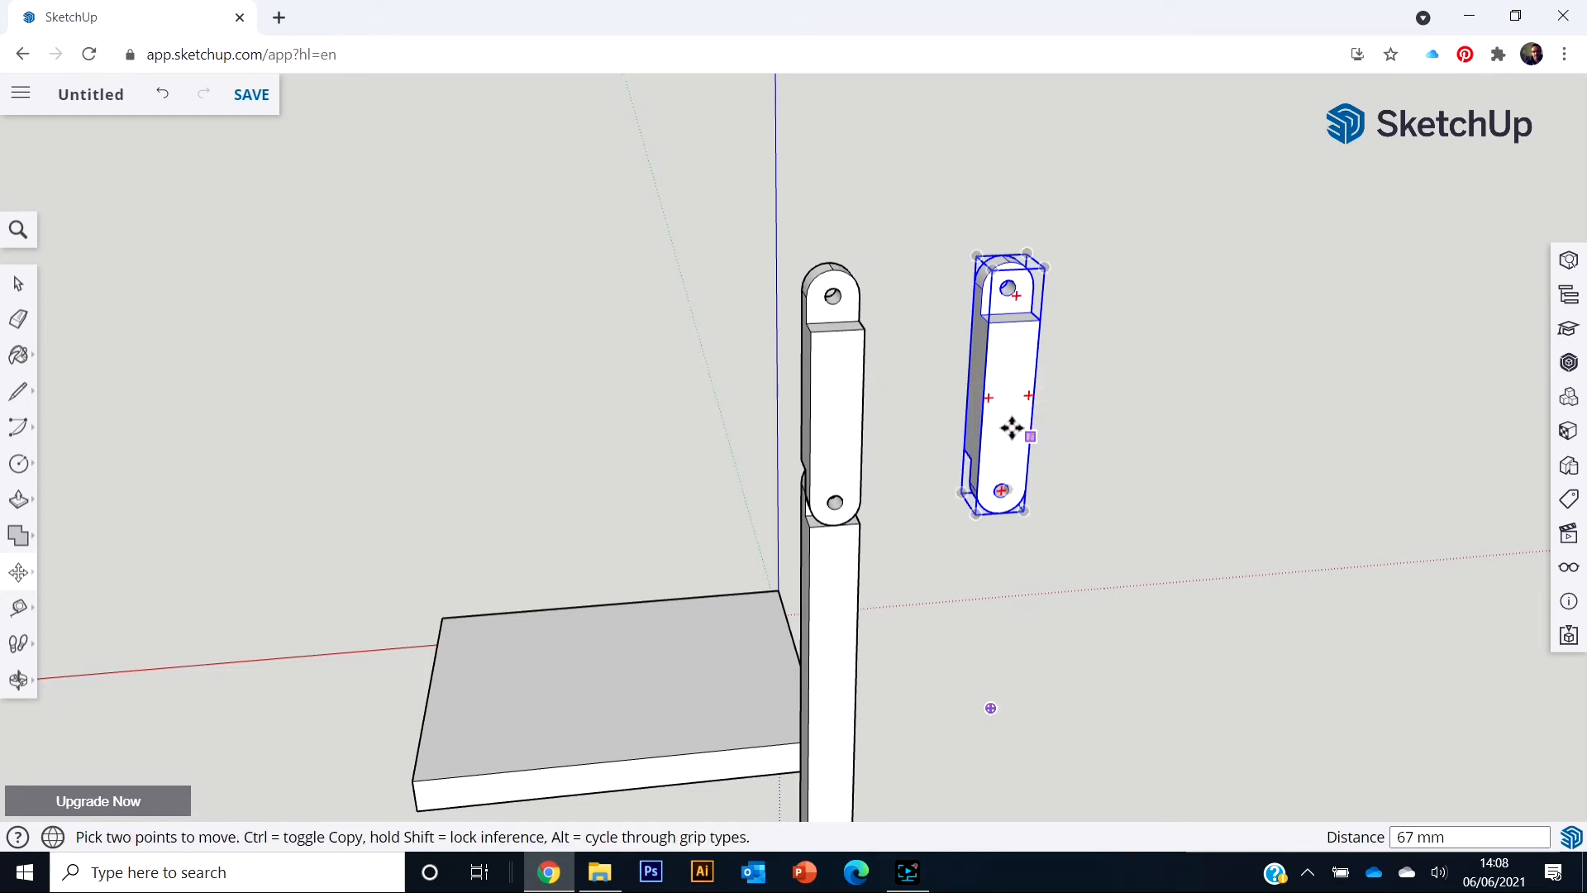
Make the copied arm a unique component so it can be edited independently of the original
click(18, 283)
right_click(1000, 398)
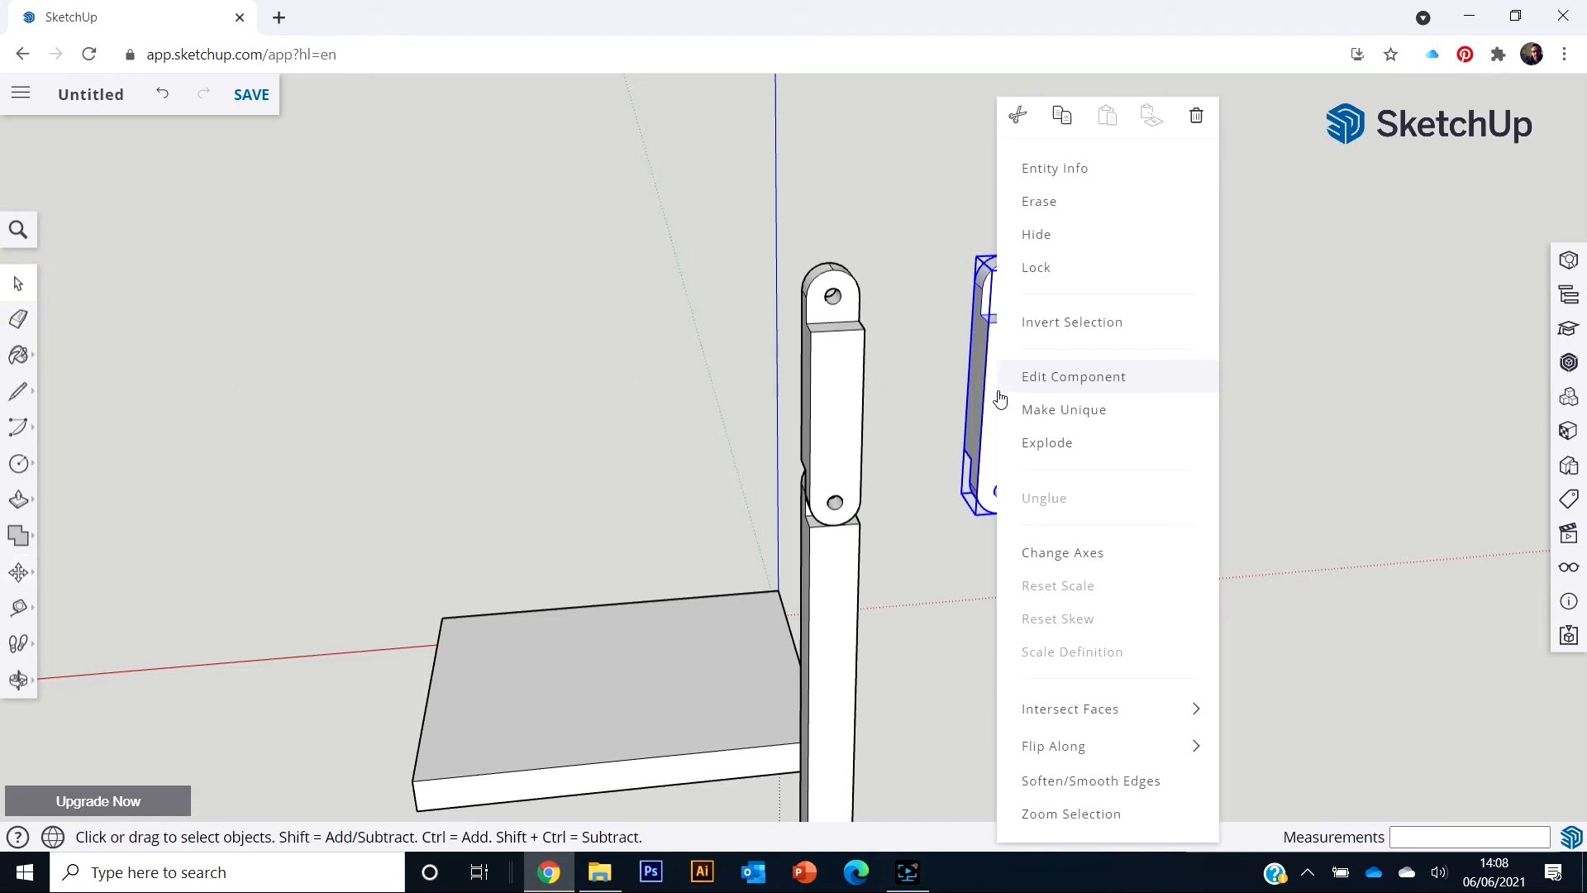
click(1045, 409)
click(1141, 400)
Push/Pull the copied arm's upper tab face back 10 mm to remove the rounded tab, and close the component
middle_drag(1141, 400, 673, 474)
middle_drag(678, 394, 1097, 411)
scroll(1016, 395, up, 3)
scroll(992, 389, up, 5)
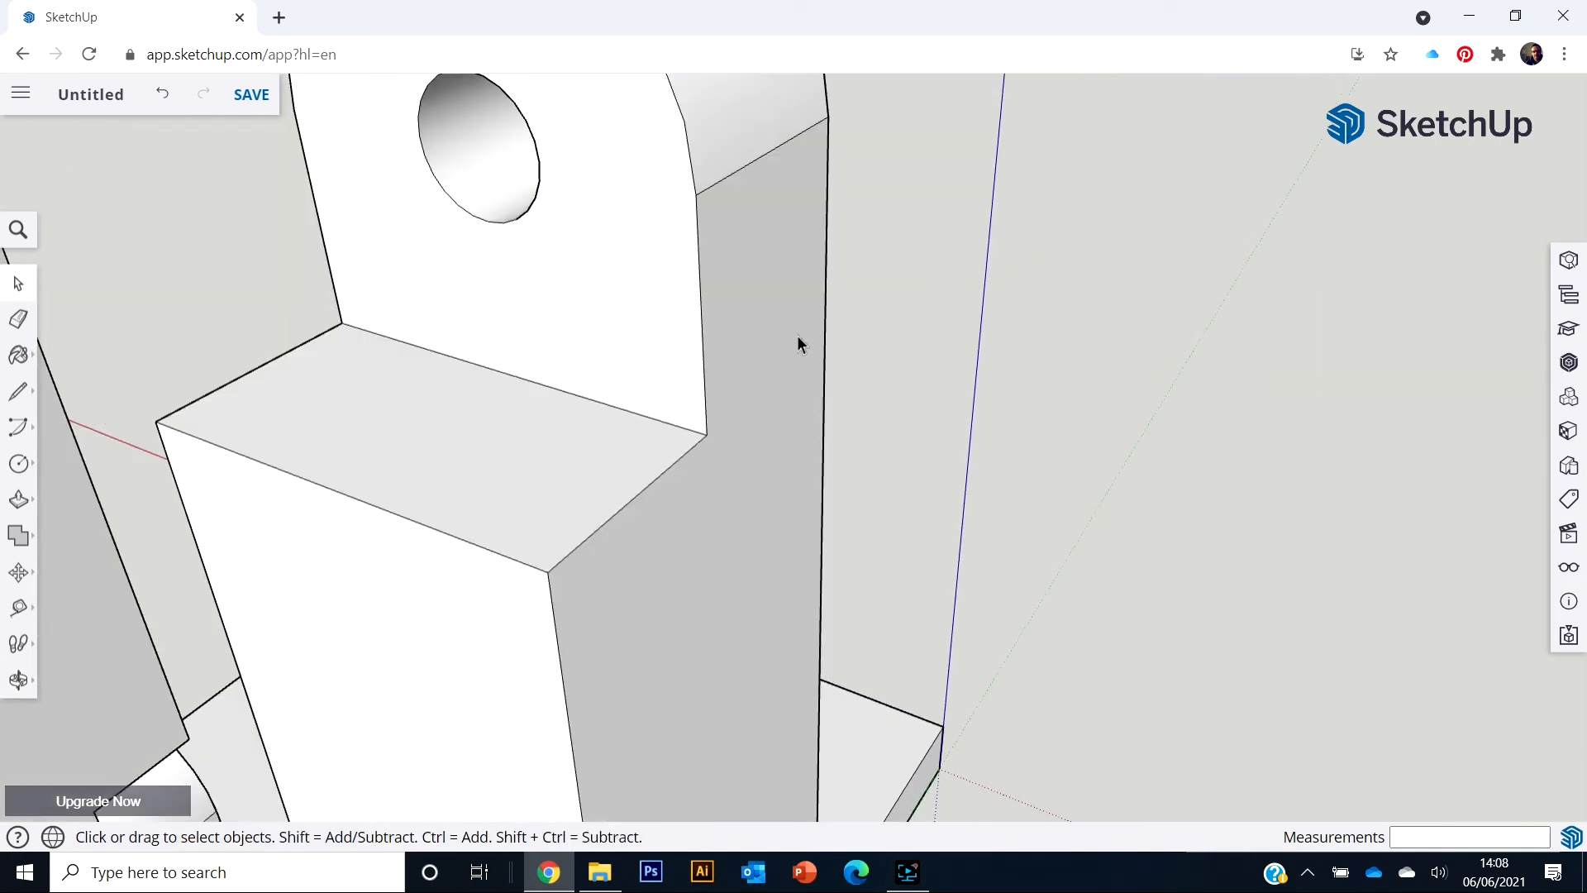
middle_drag(800, 344, 883, 633)
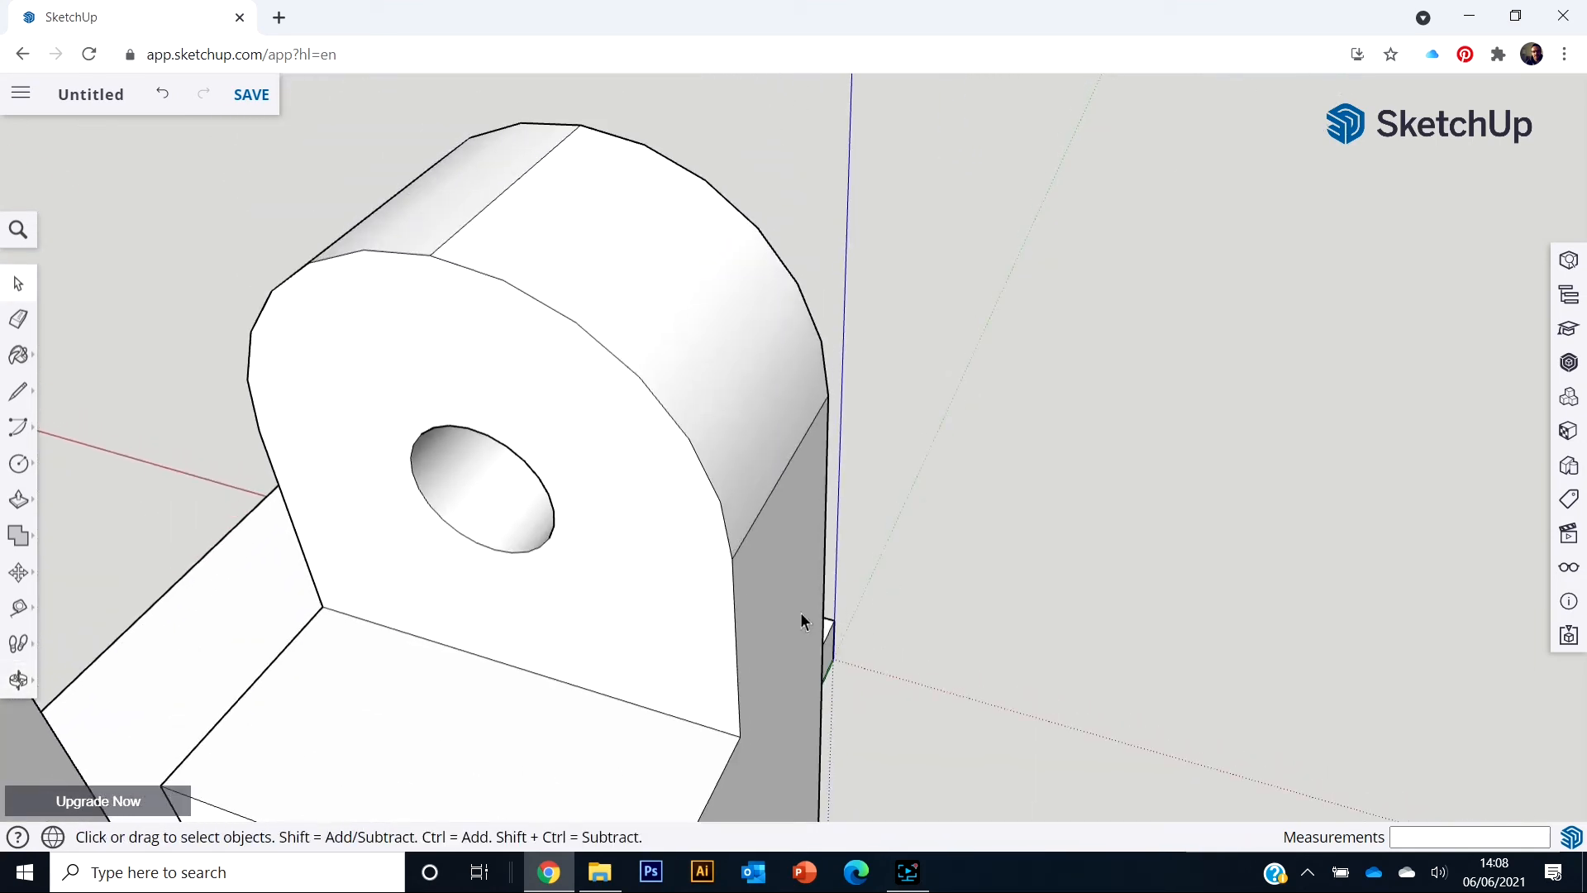
scroll(800, 616, down, 5)
middle_drag(839, 683, 819, 604)
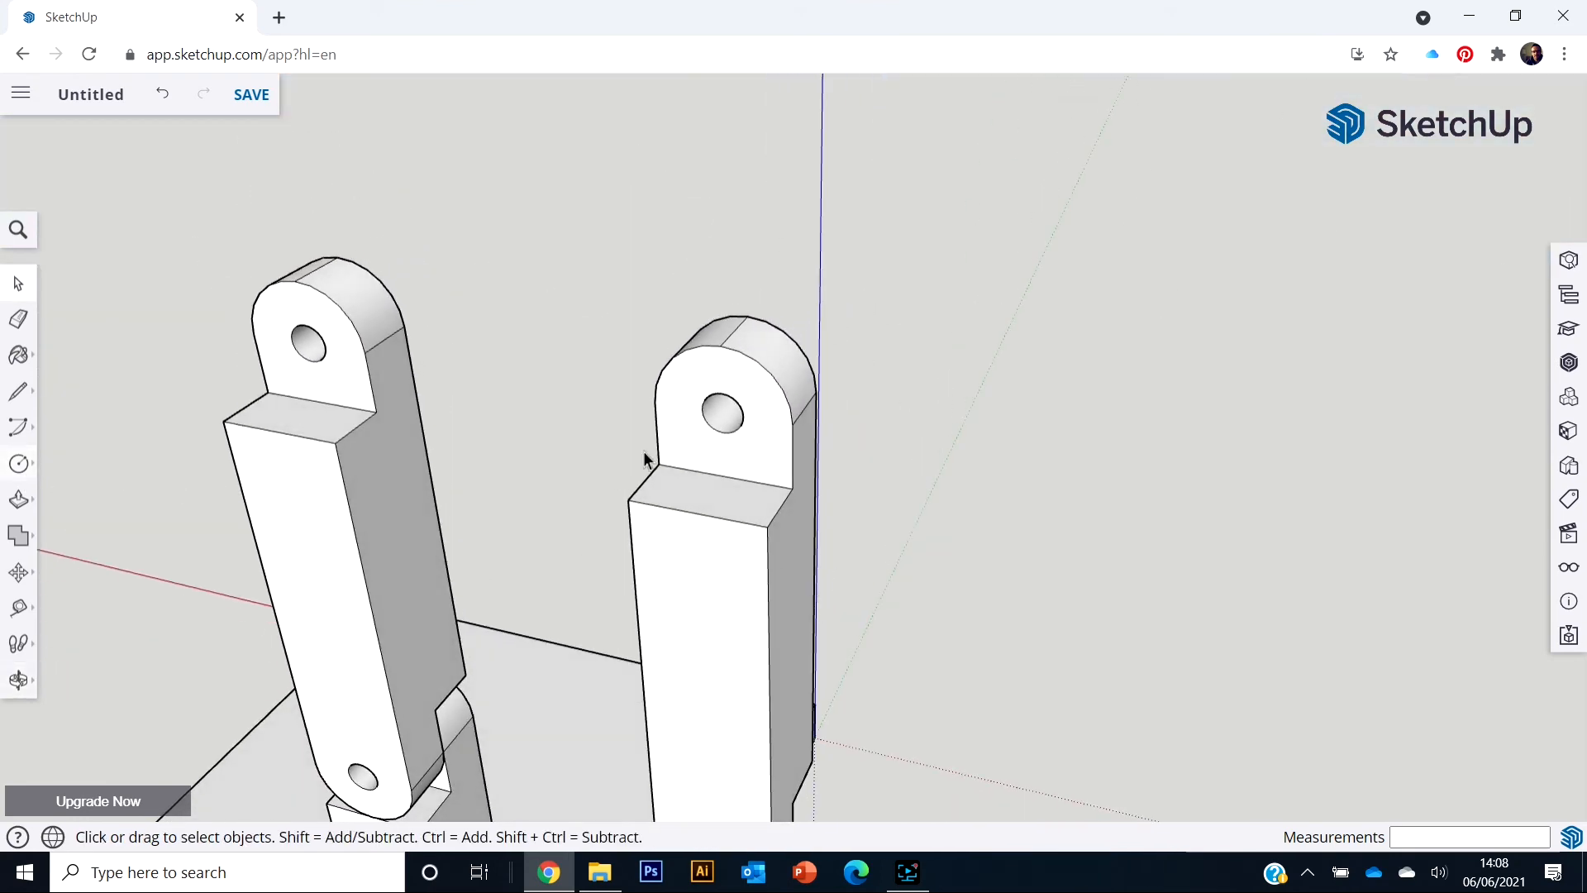
double_click(780, 417)
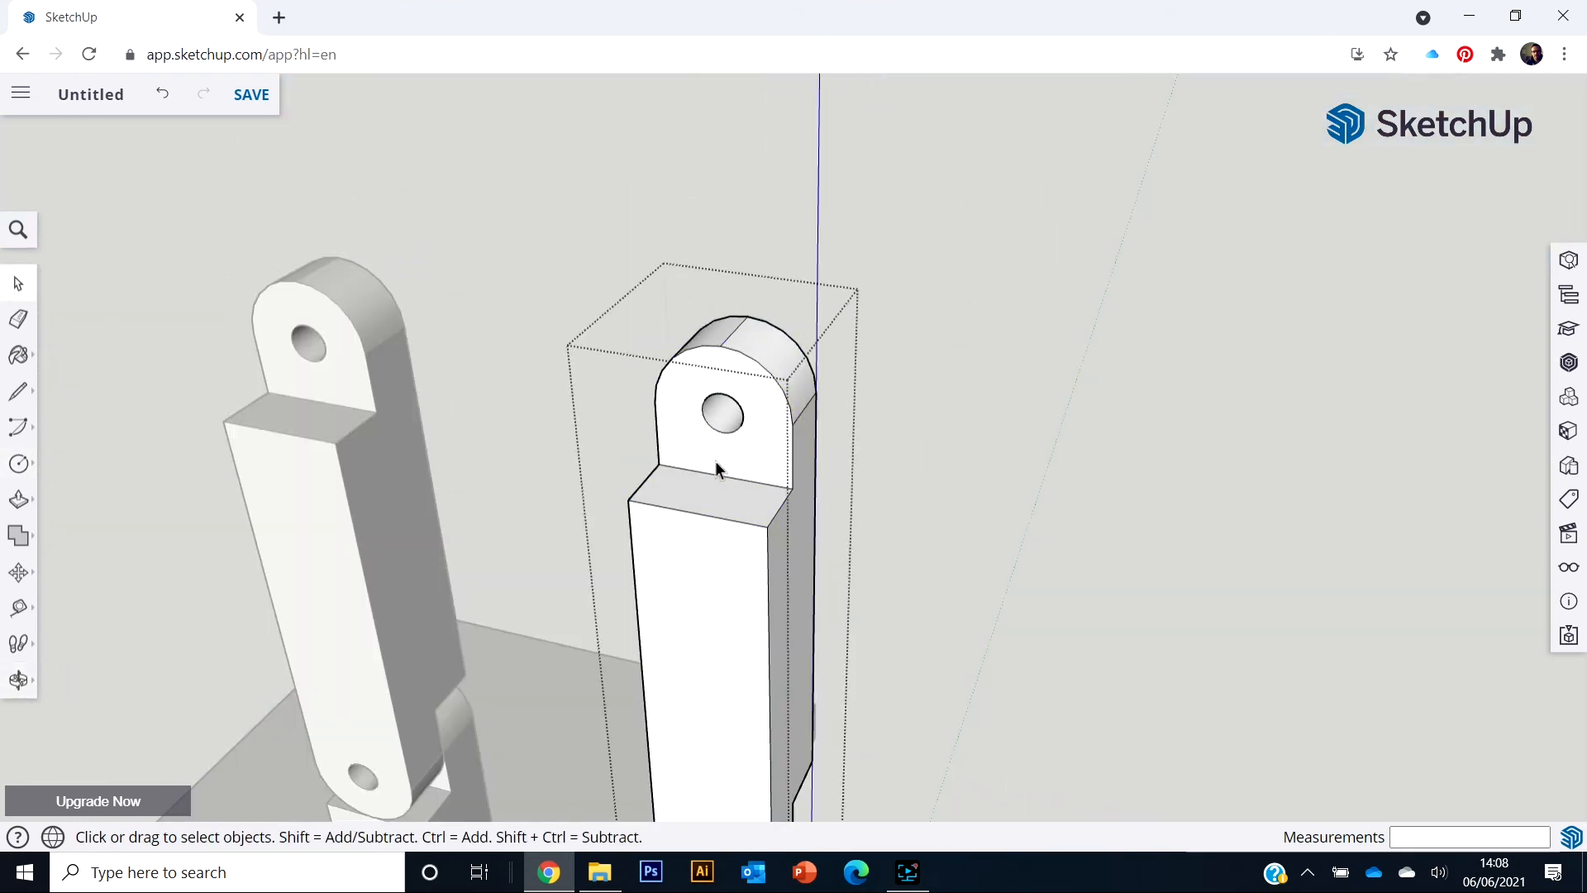
click(20, 505)
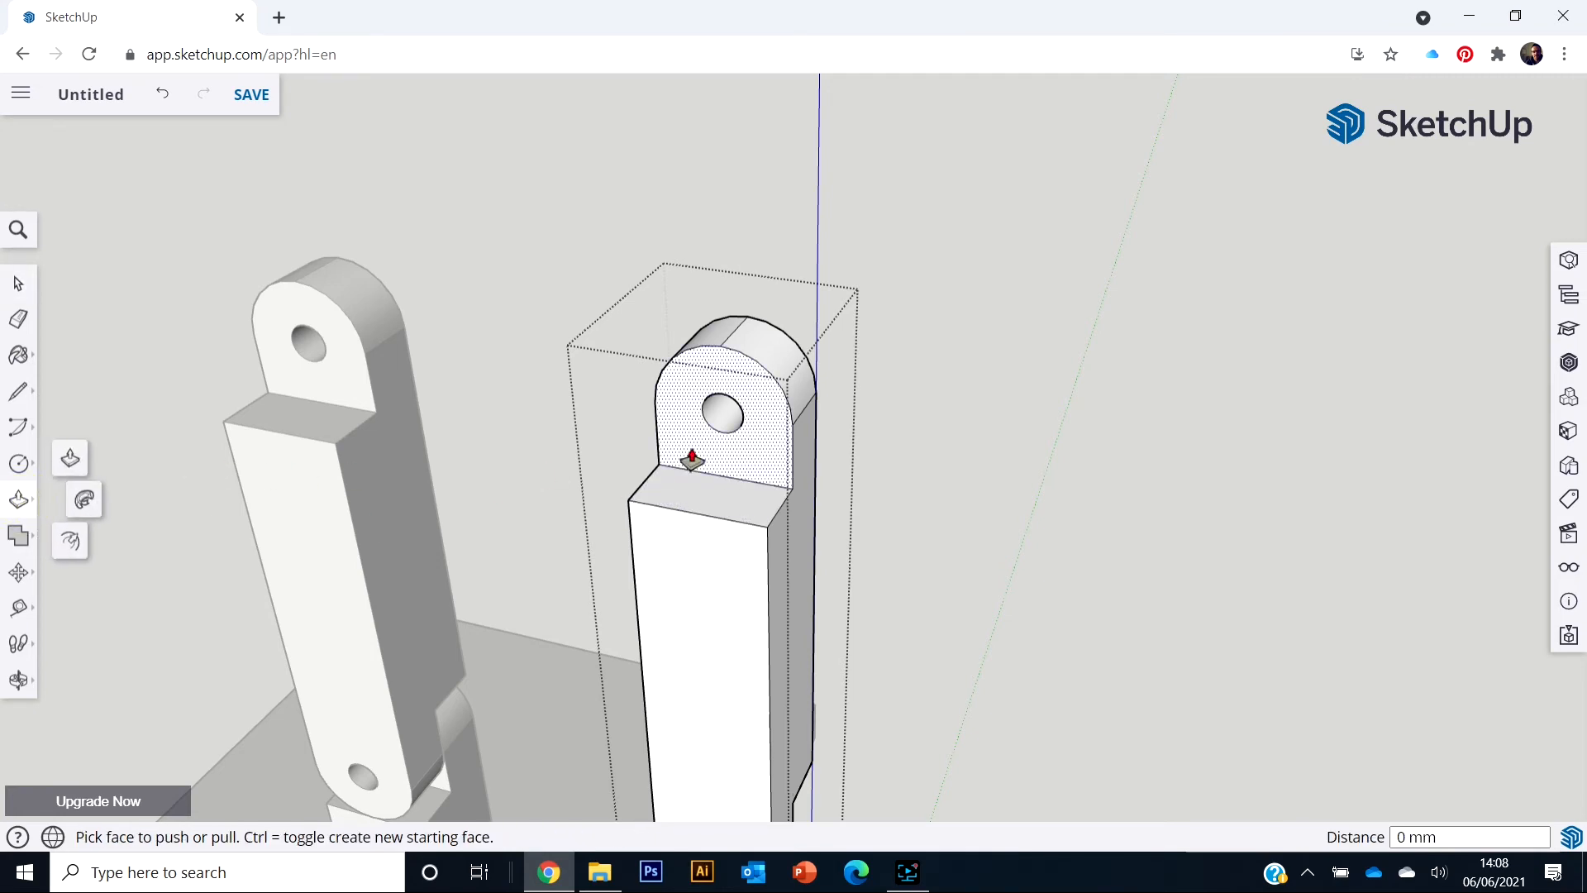
click(779, 473)
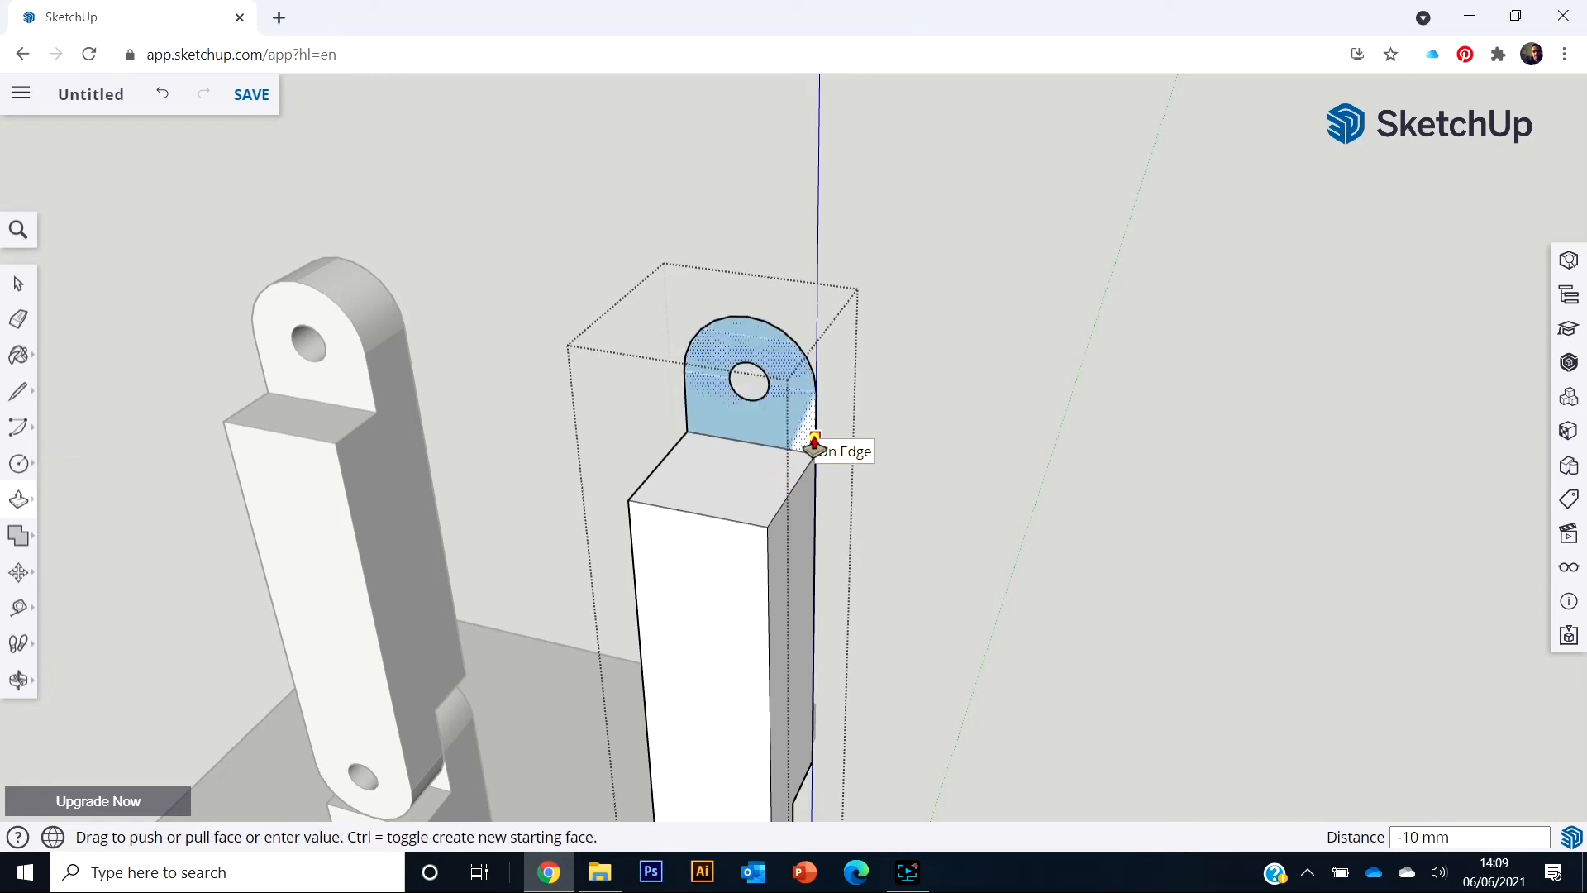
click(815, 438)
middle_drag(1157, 569, 1063, 567)
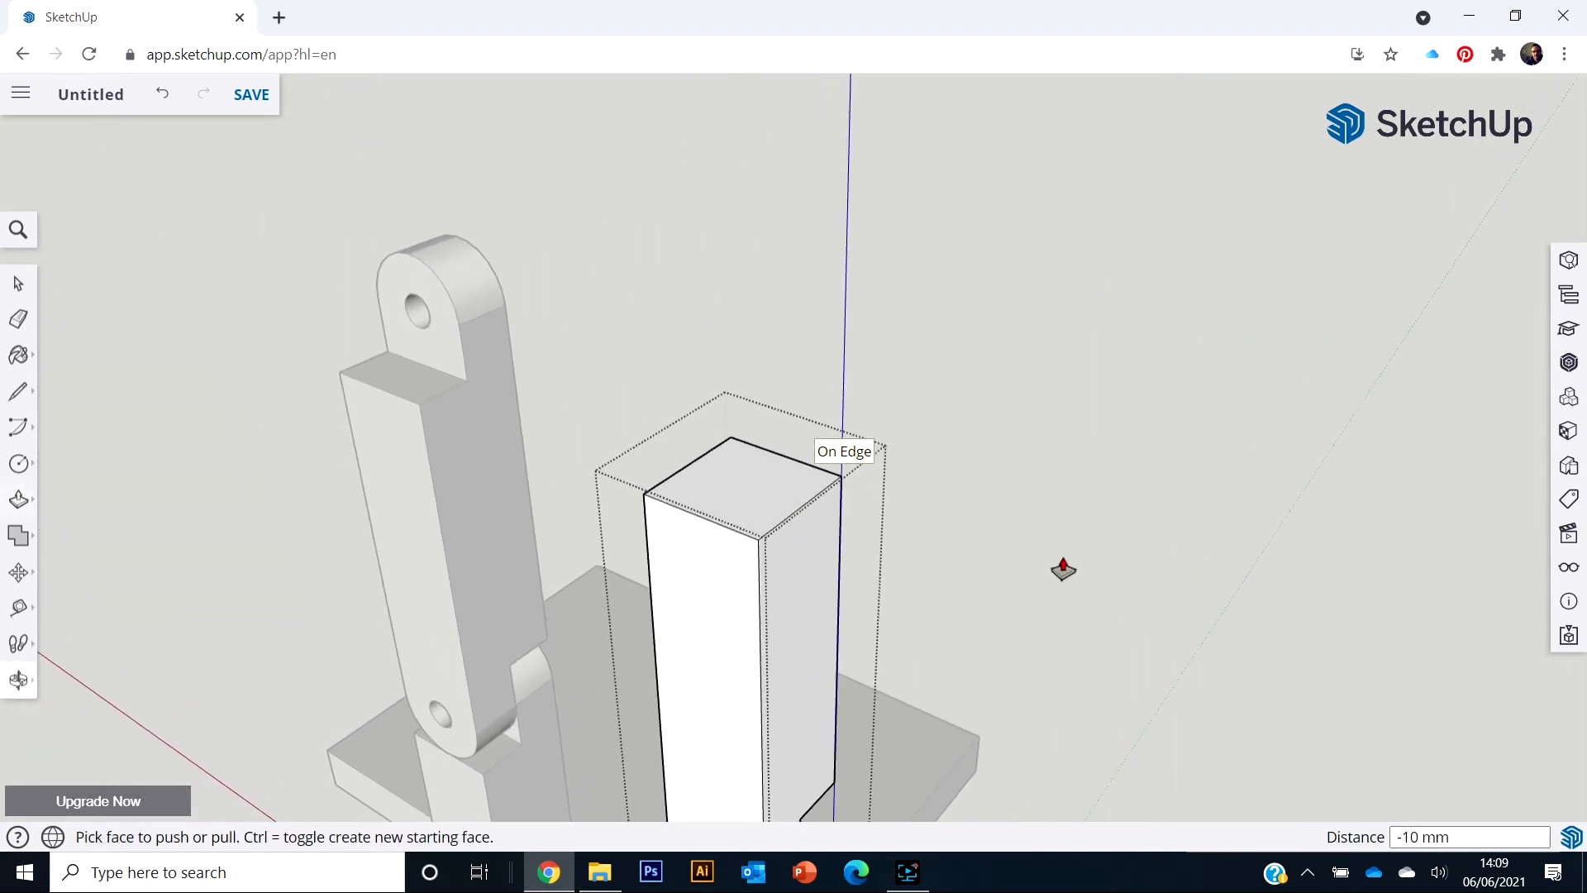
click(21, 287)
click(240, 370)
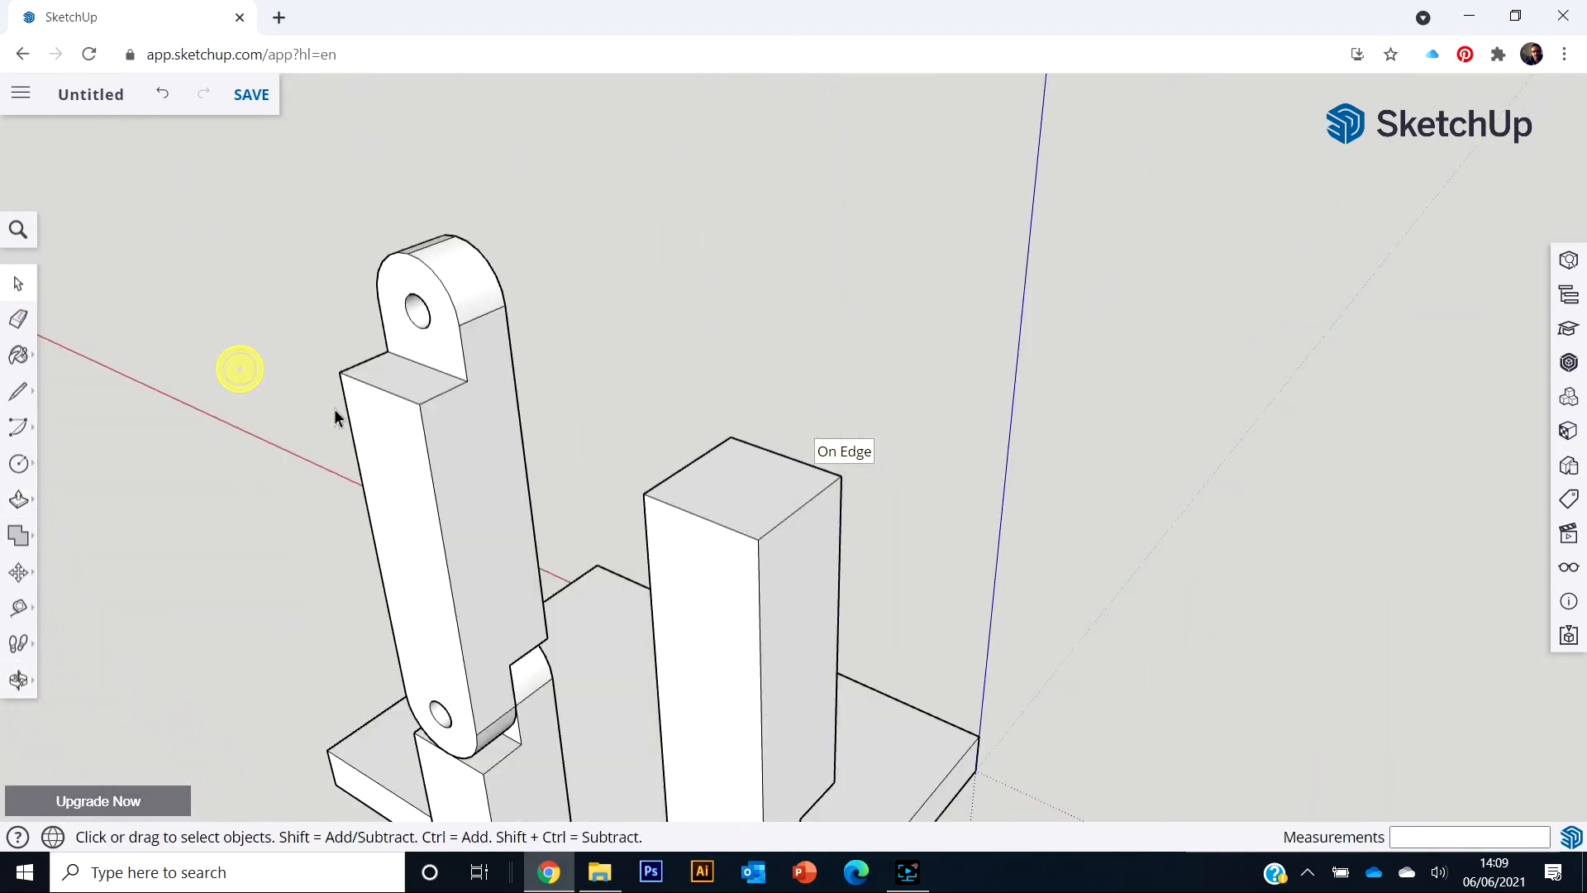
Move the flat-topped arm by its lower tab's inner edge endpoint onto the matching endpoint of the first arm's upper tab
scroll(1063, 538, down, 5)
middle_drag(393, 496, 951, 583)
scroll(1086, 493, up, 3)
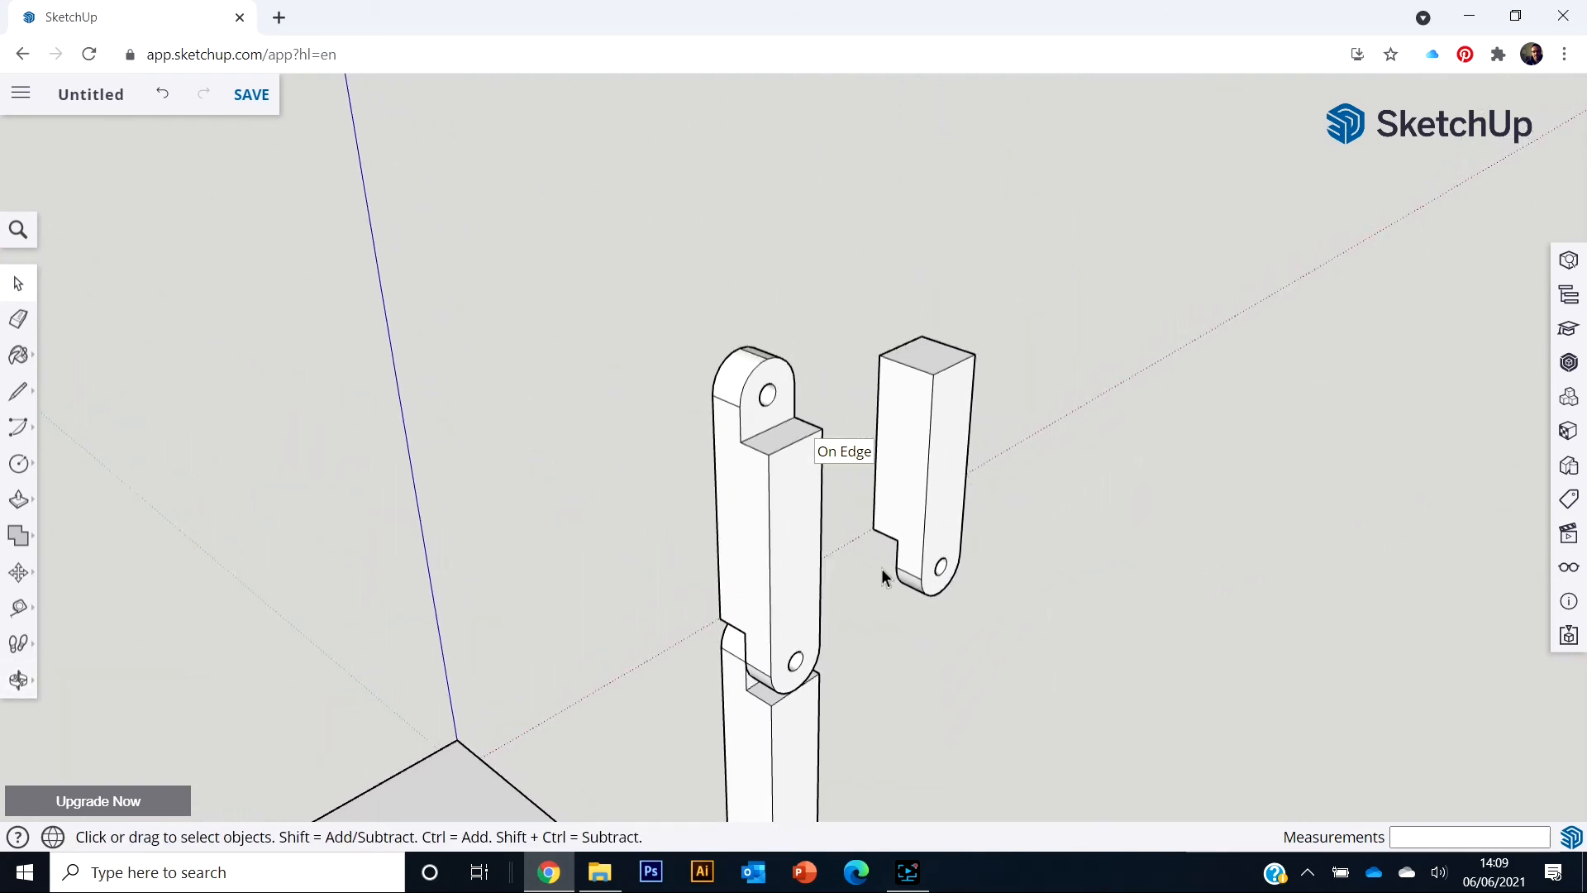
click(19, 581)
click(72, 533)
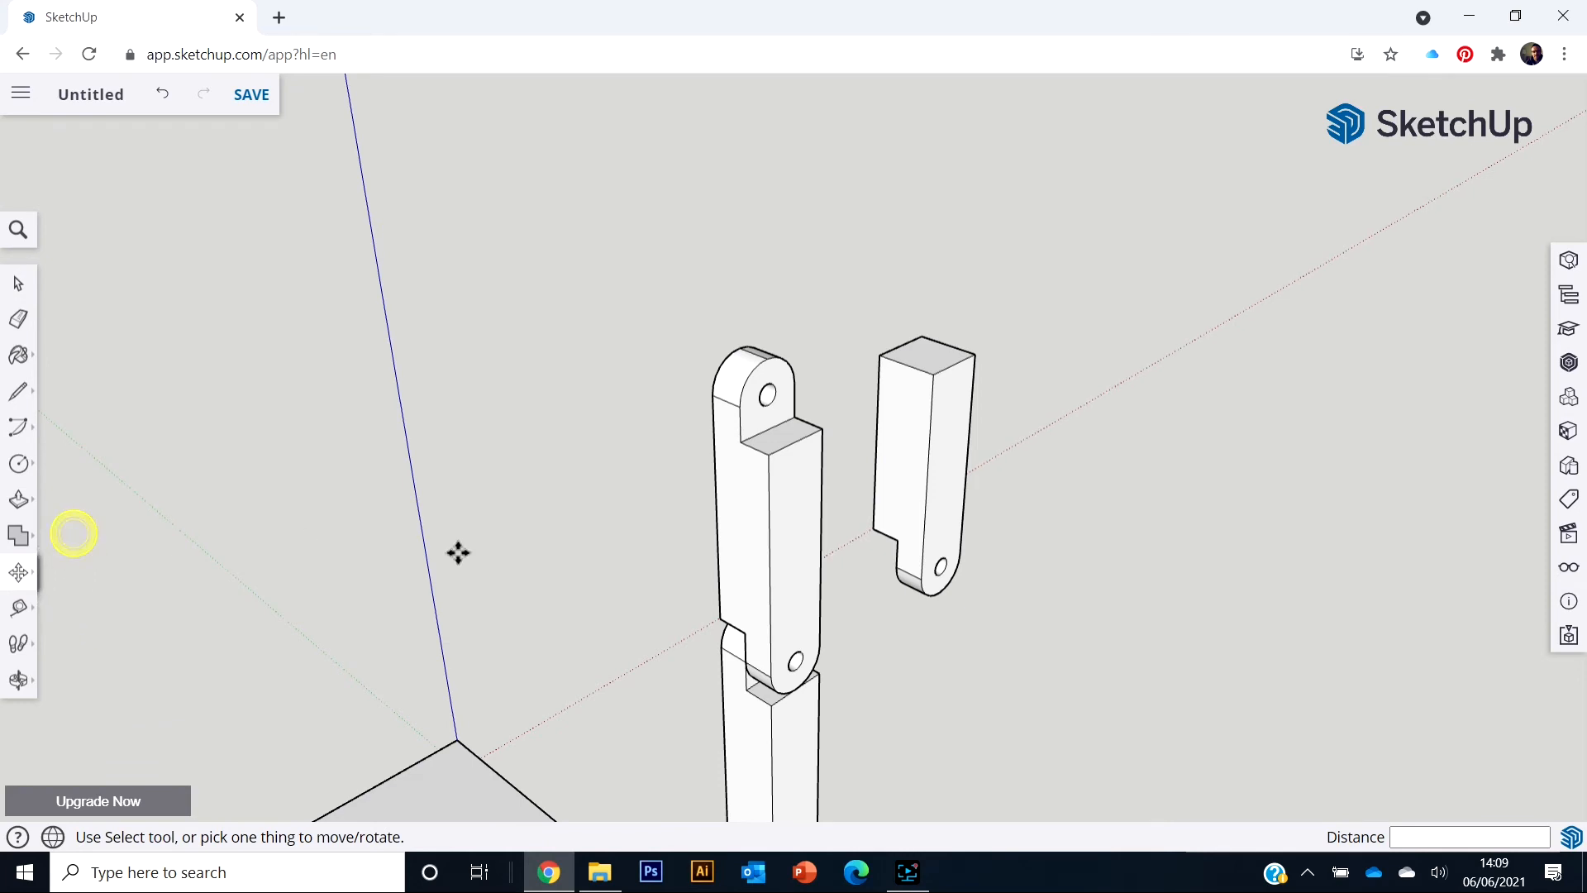
scroll(901, 556, up, 5)
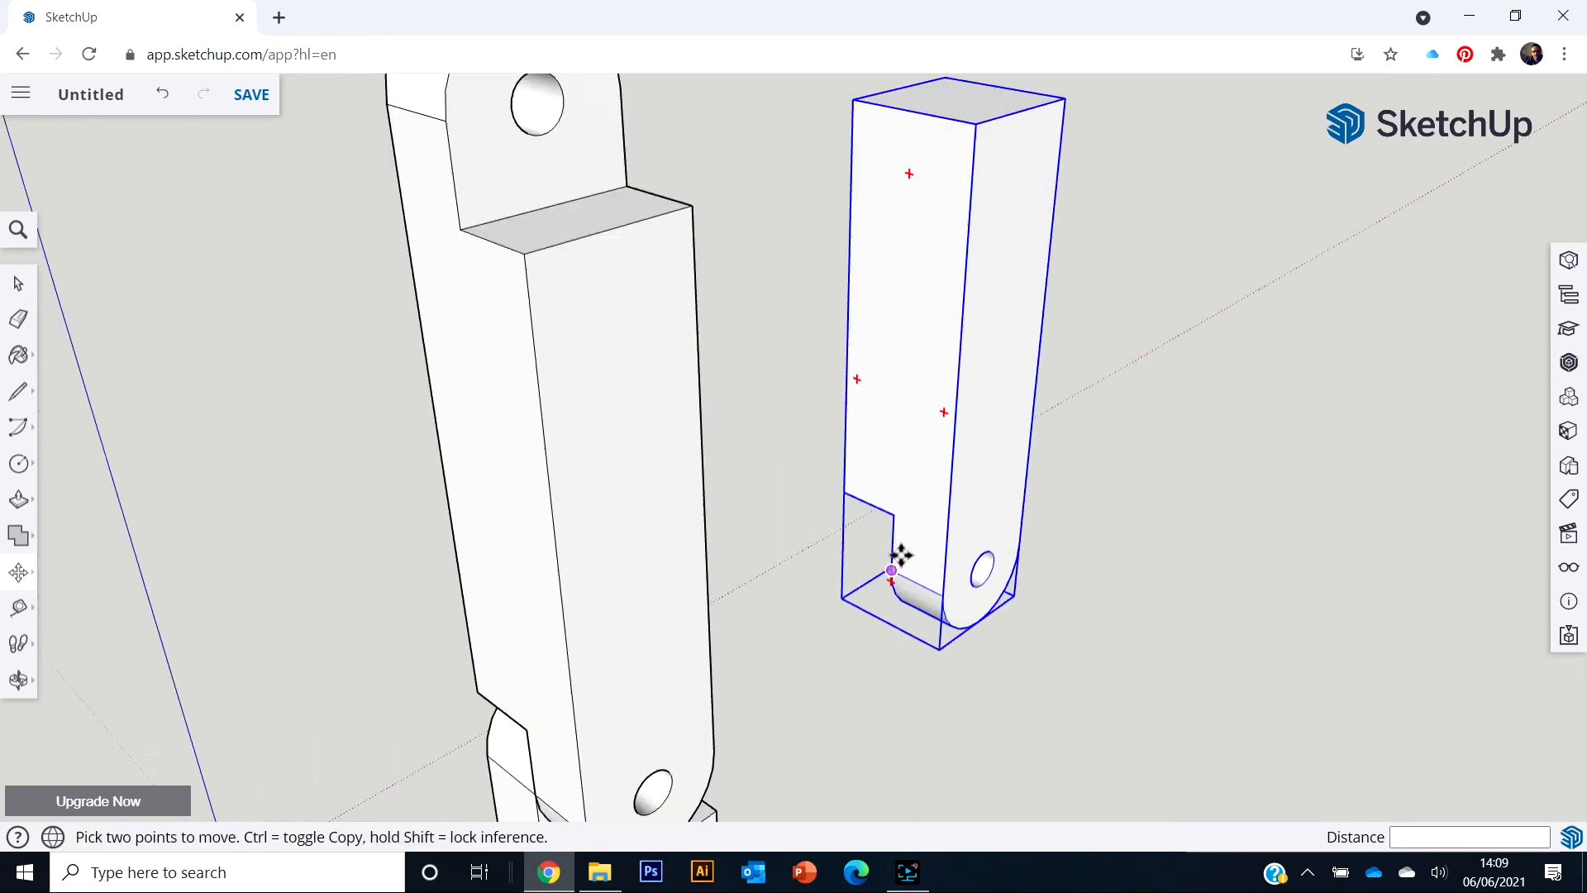
scroll(900, 557, up, 4)
click(888, 577)
scroll(642, 559, down, 4)
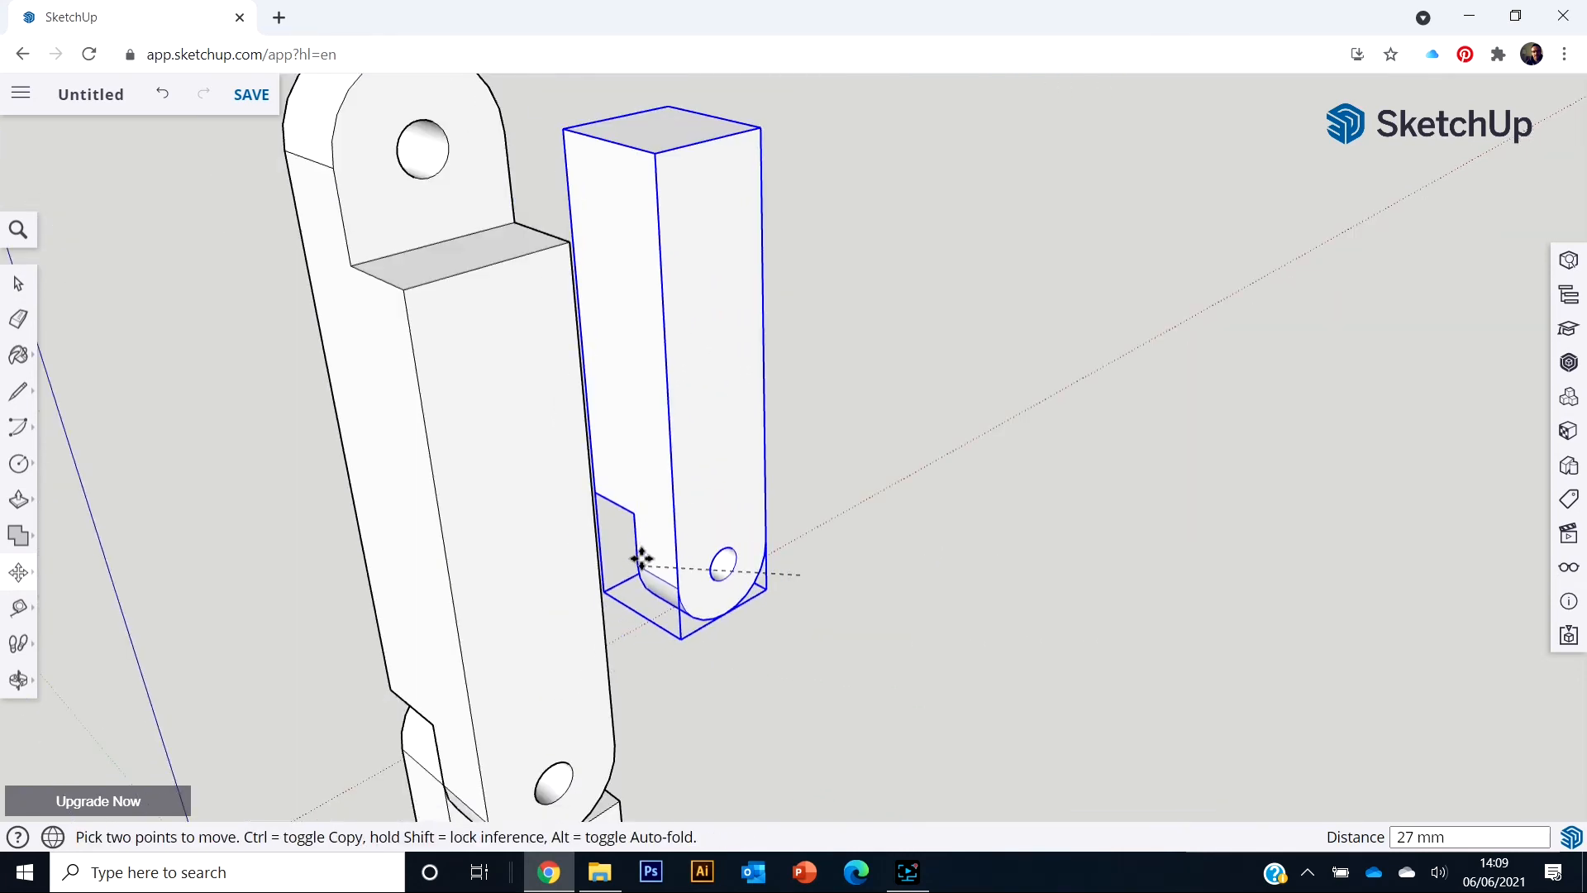
shift+middle_drag(435, 294, 702, 563)
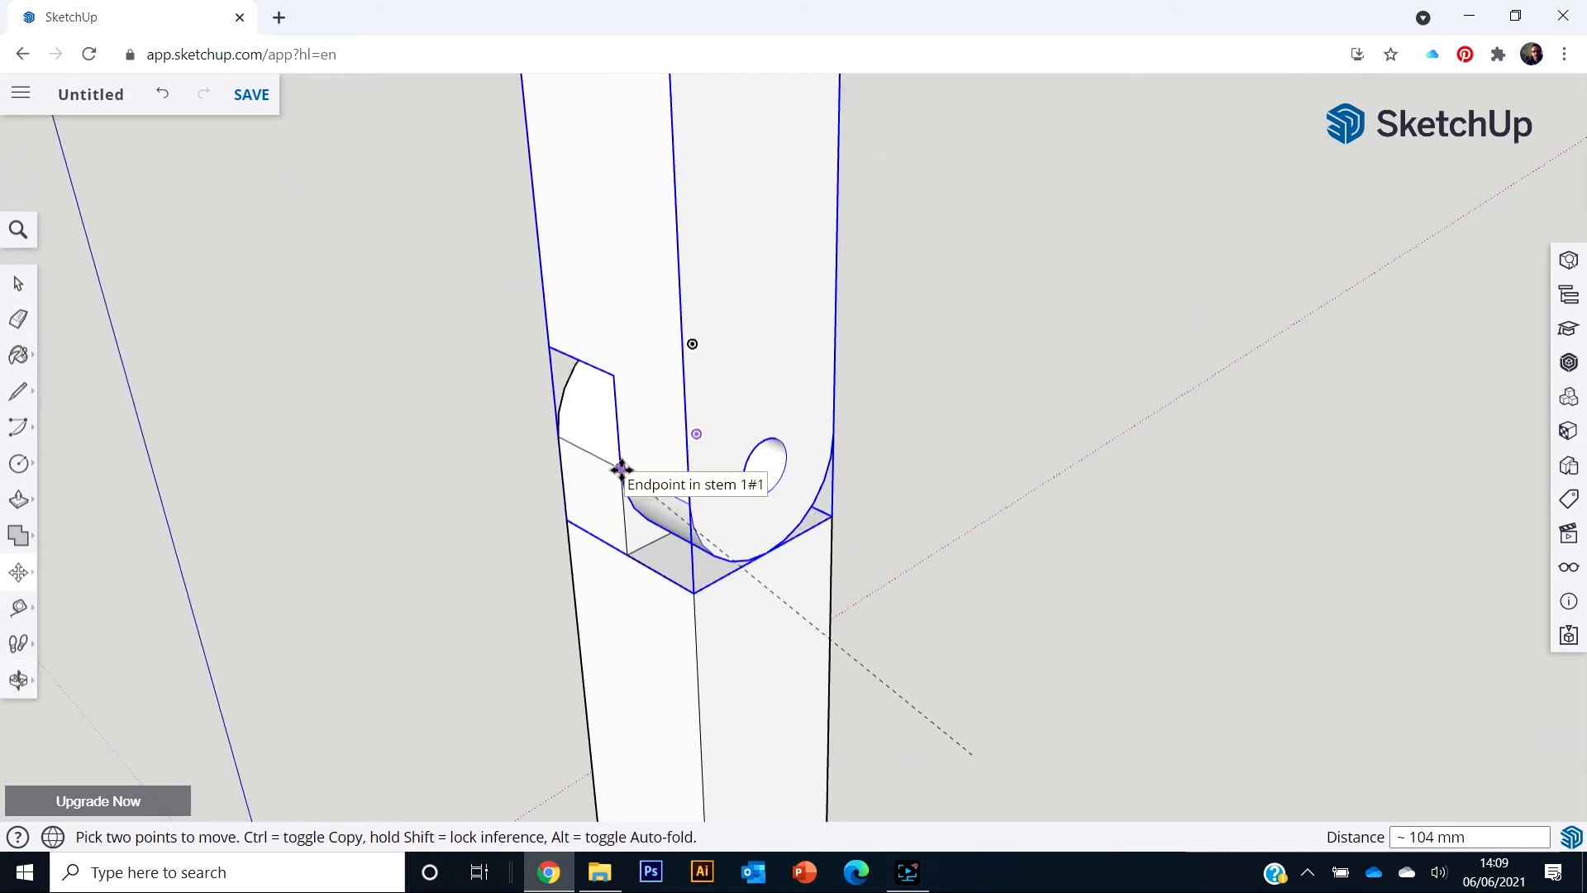
click(622, 469)
scroll(1020, 616, down, 5)
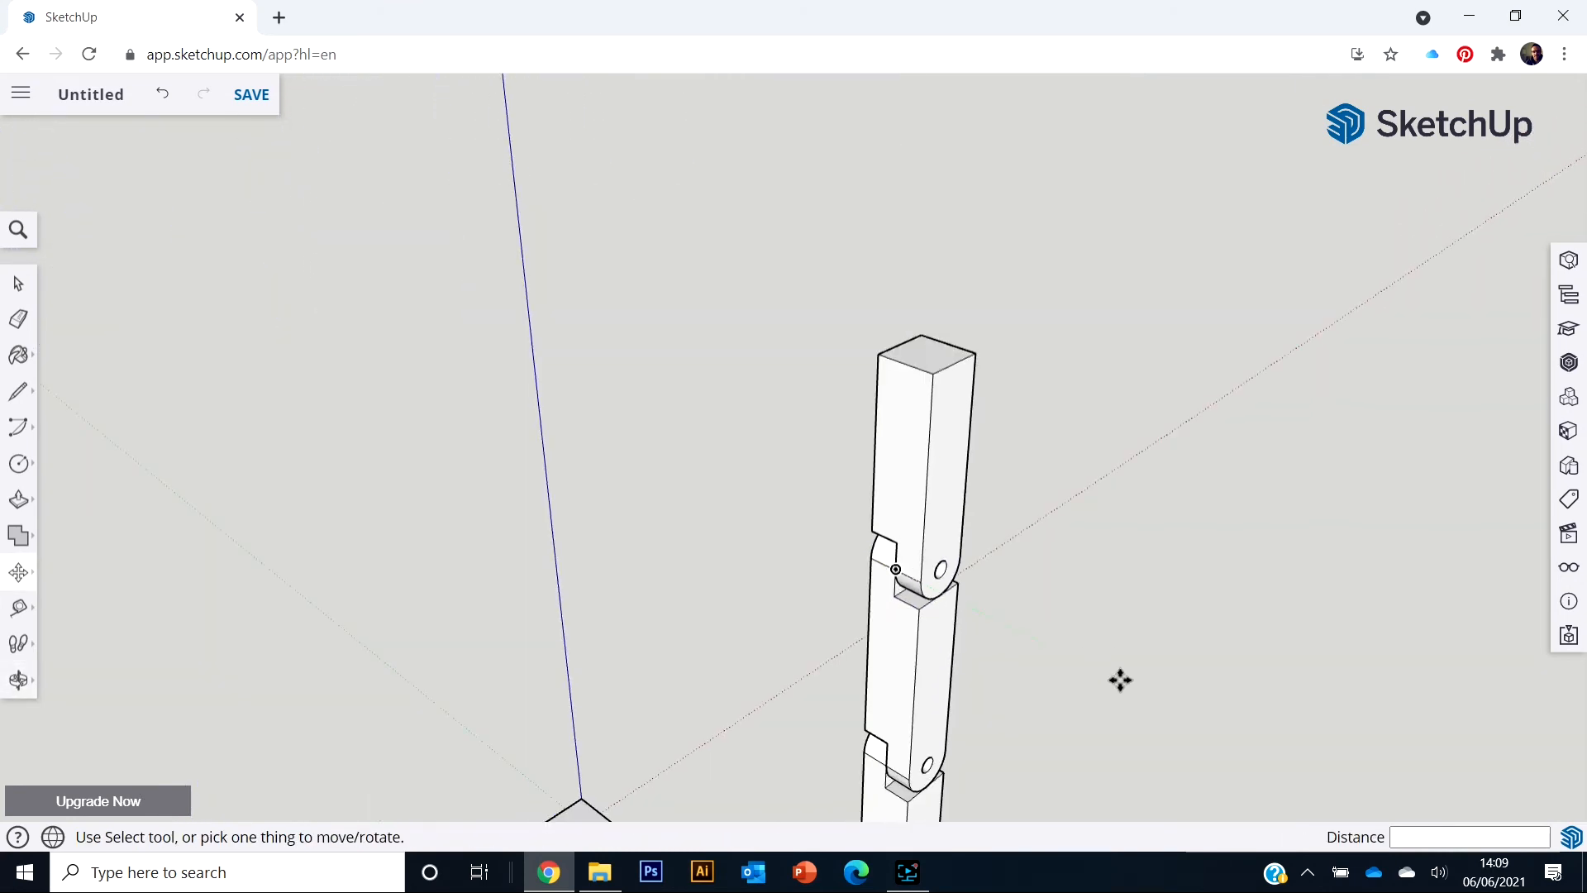
Measure the square end face of the tenon at the post's foot with the Rectangle tool
shift+middle_drag(1013, 508, 950, 357)
scroll(967, 556, down, 4)
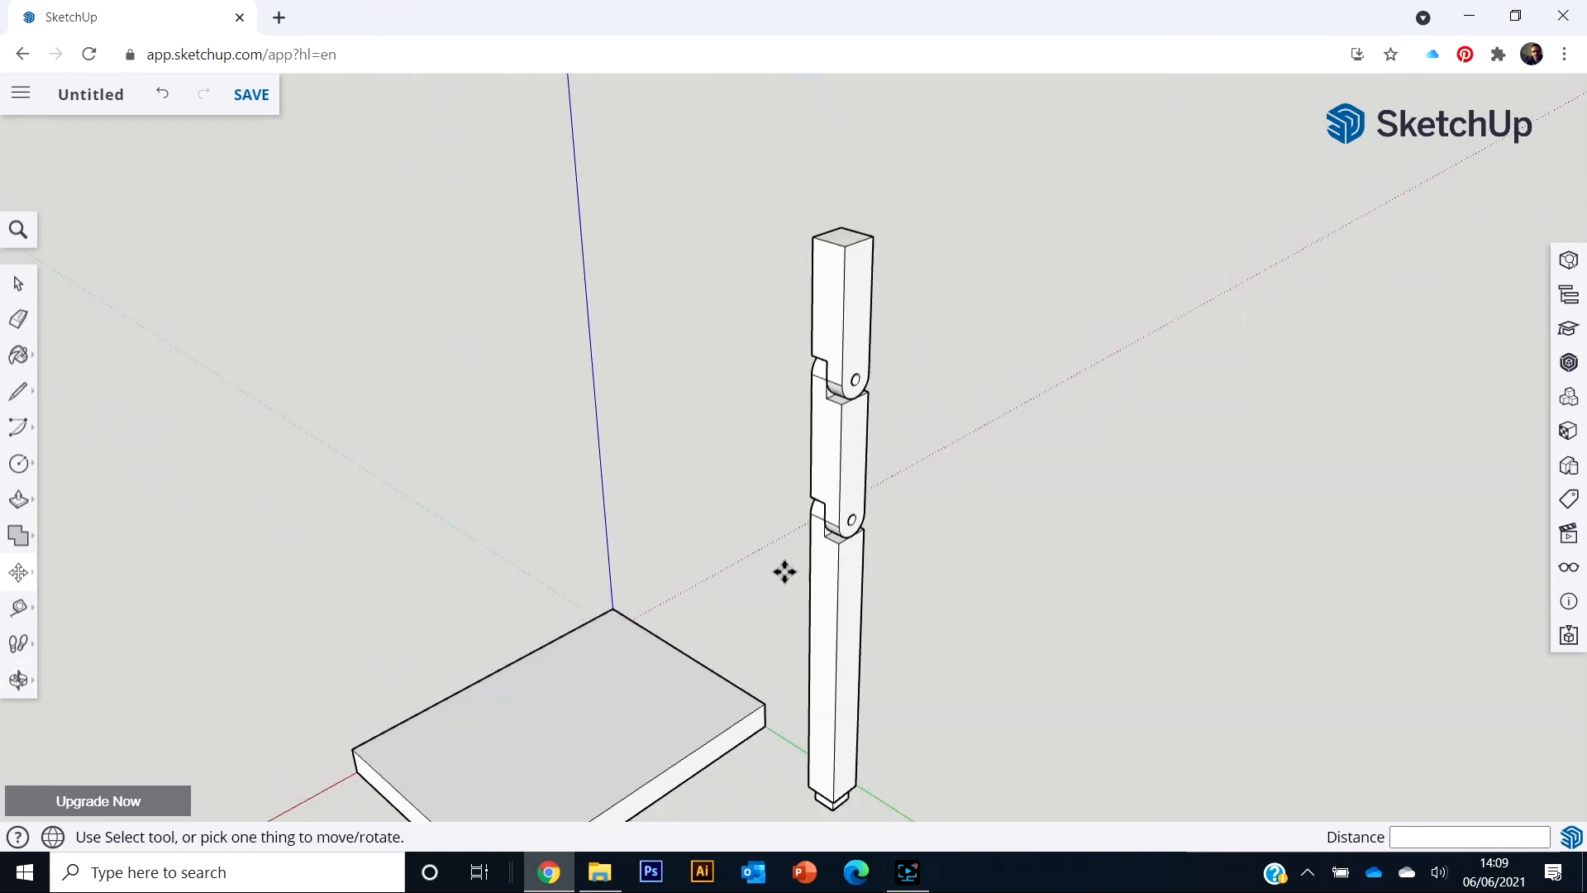
key(space)
middle_drag(1029, 572, 1103, 507)
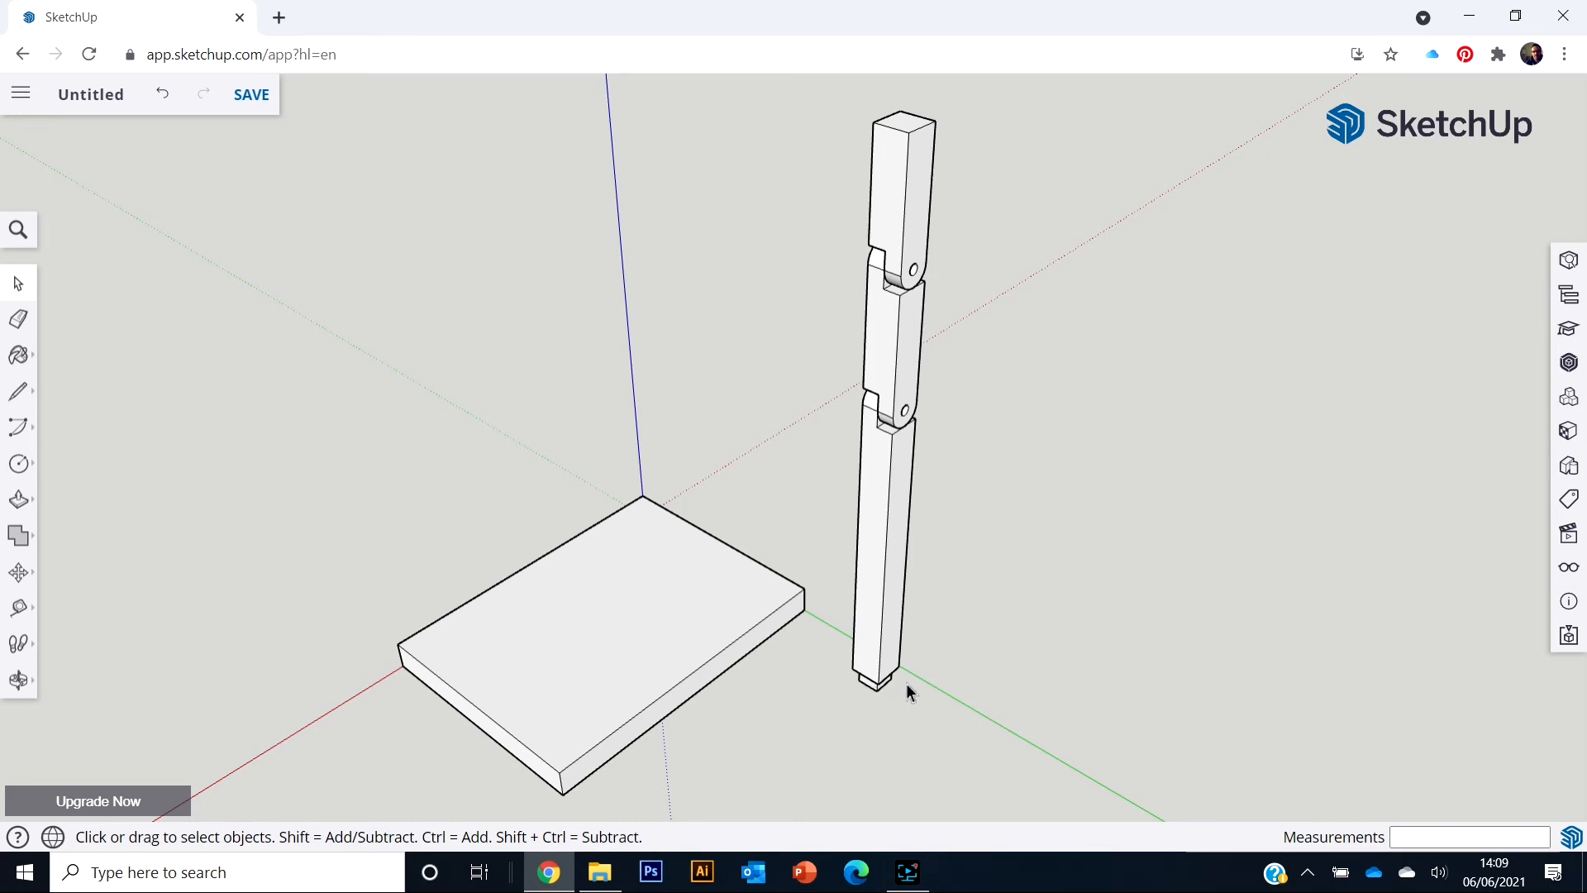
mouse_move(1028, 719)
middle_down()
mouse_move(840, 386)
mouse_move(1027, 729)
mouse_move(804, 475)
mouse_move(959, 519)
mouse_move(942, 562)
mouse_move(700, 673)
mouse_move(722, 552)
mouse_move(592, 611)
mouse_move(282, 505)
middle_up()
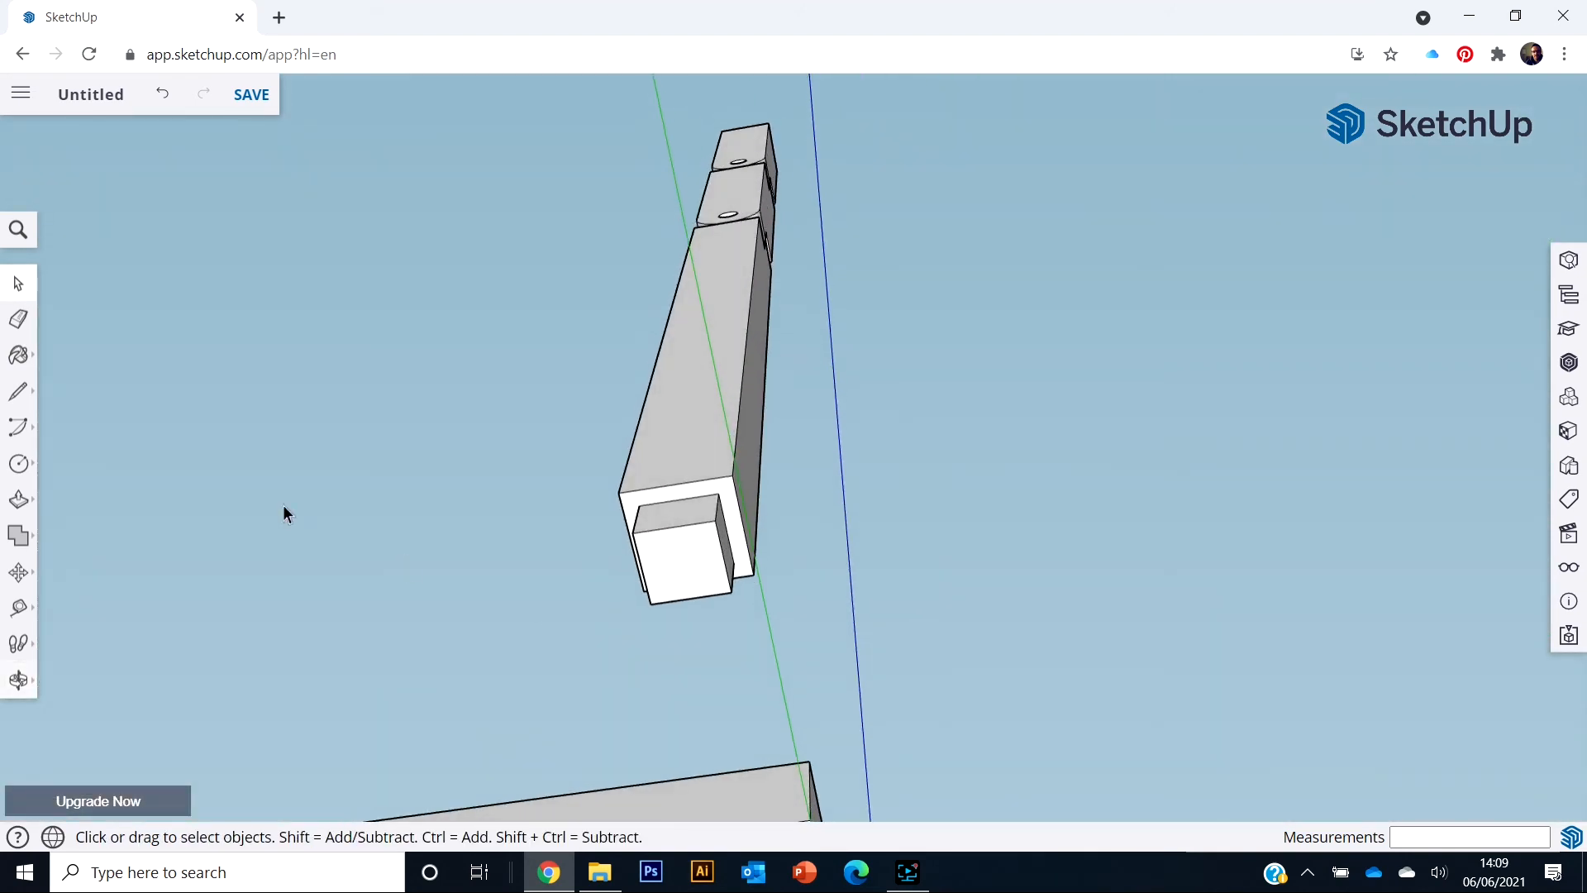
click(19, 463)
click(68, 392)
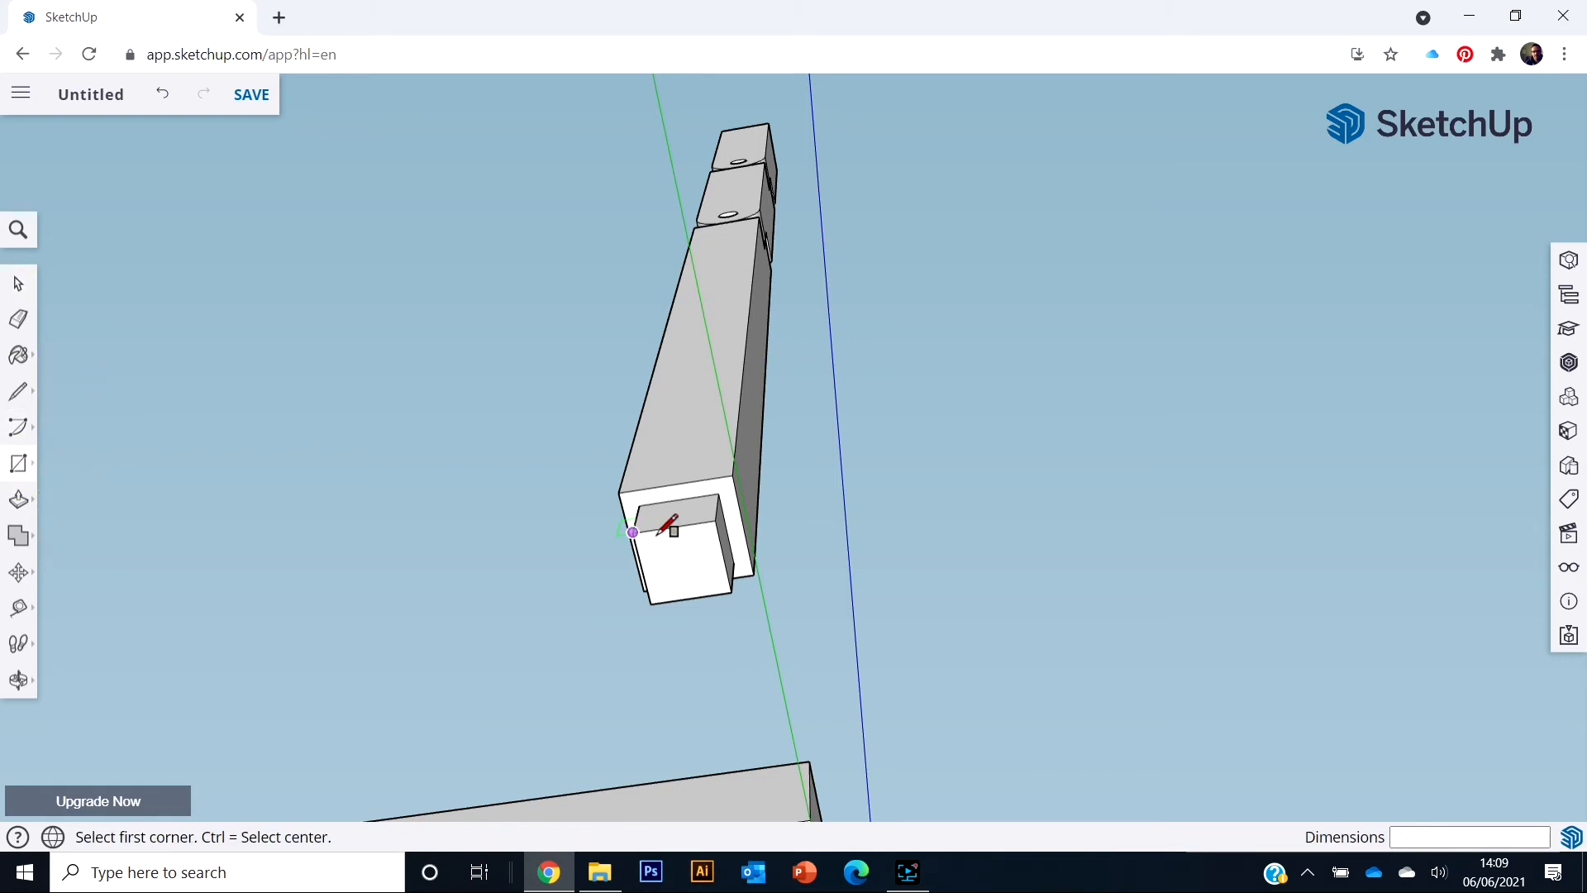
click(633, 532)
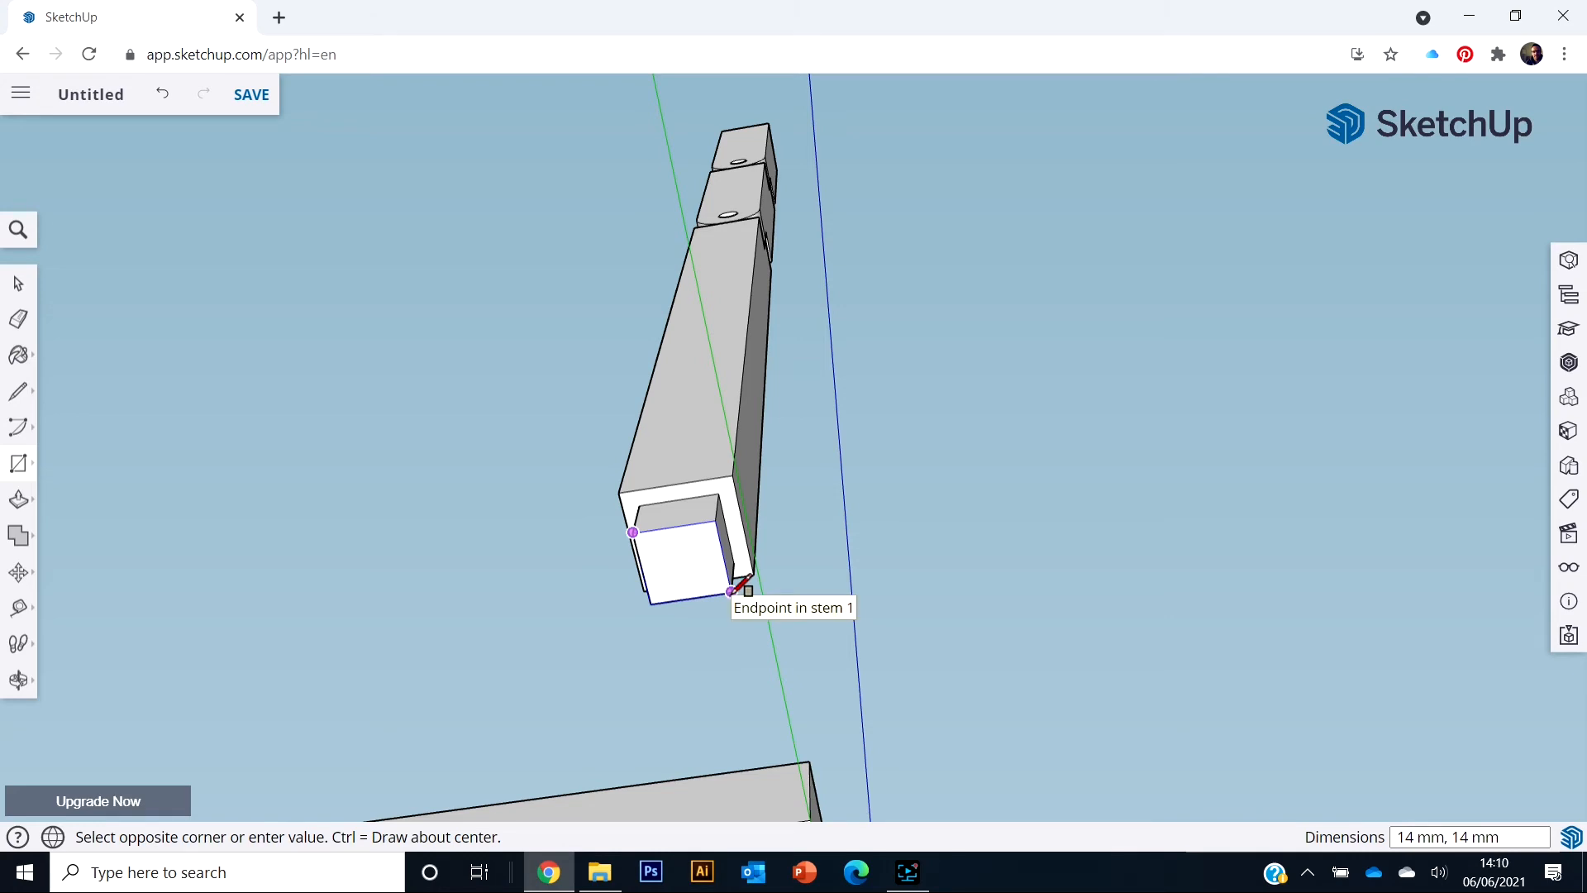
click(18, 286)
Open the base component for editing
middle_drag(436, 493, 562, 649)
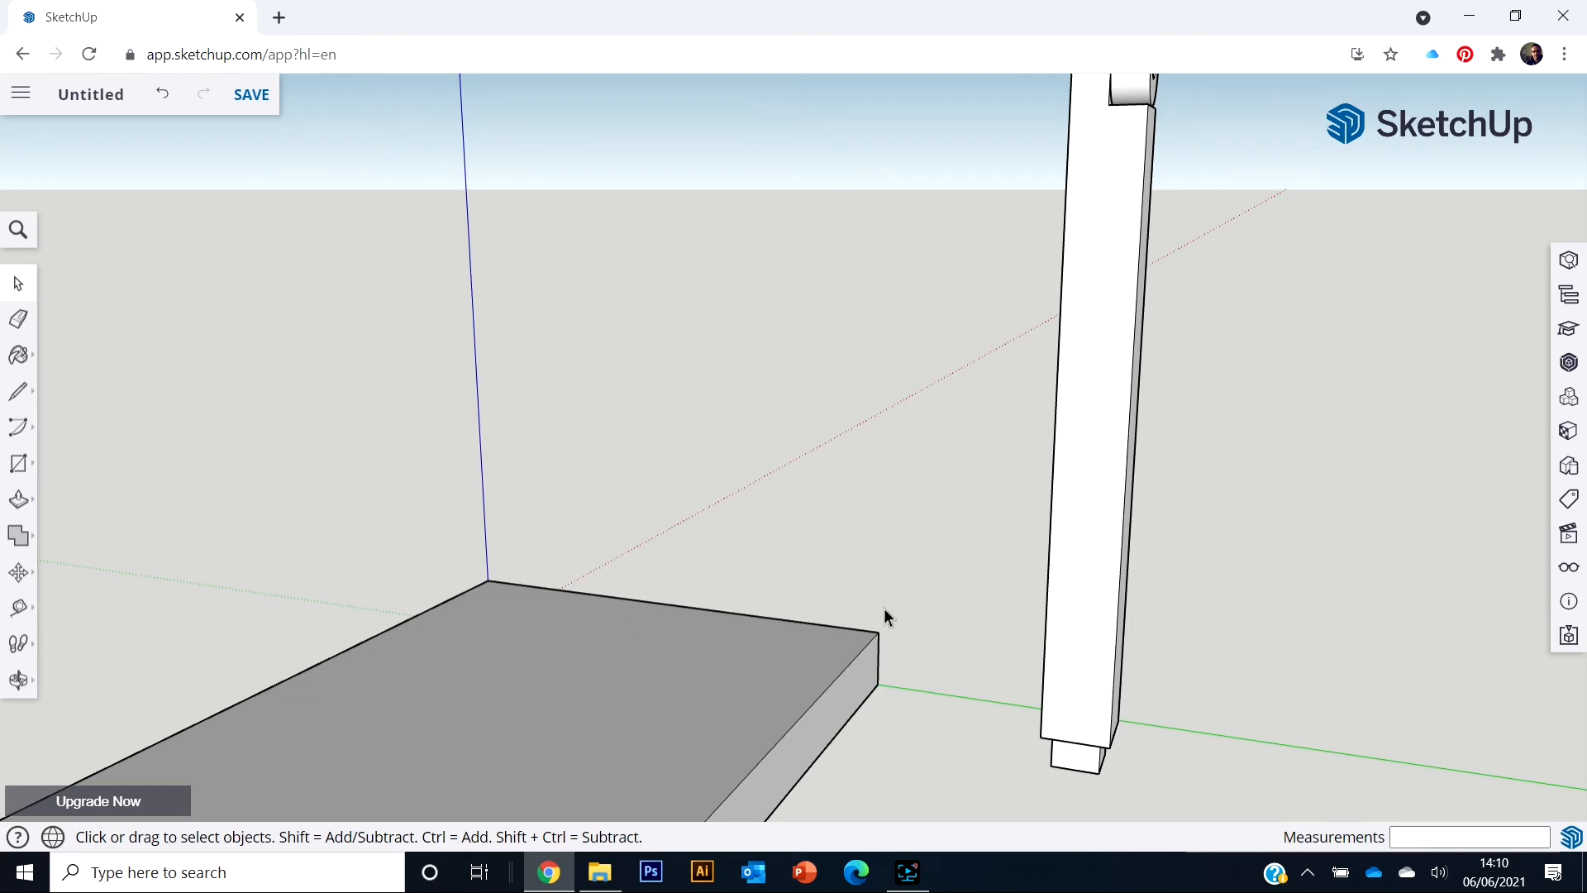
middle_drag(1122, 626, 820, 681)
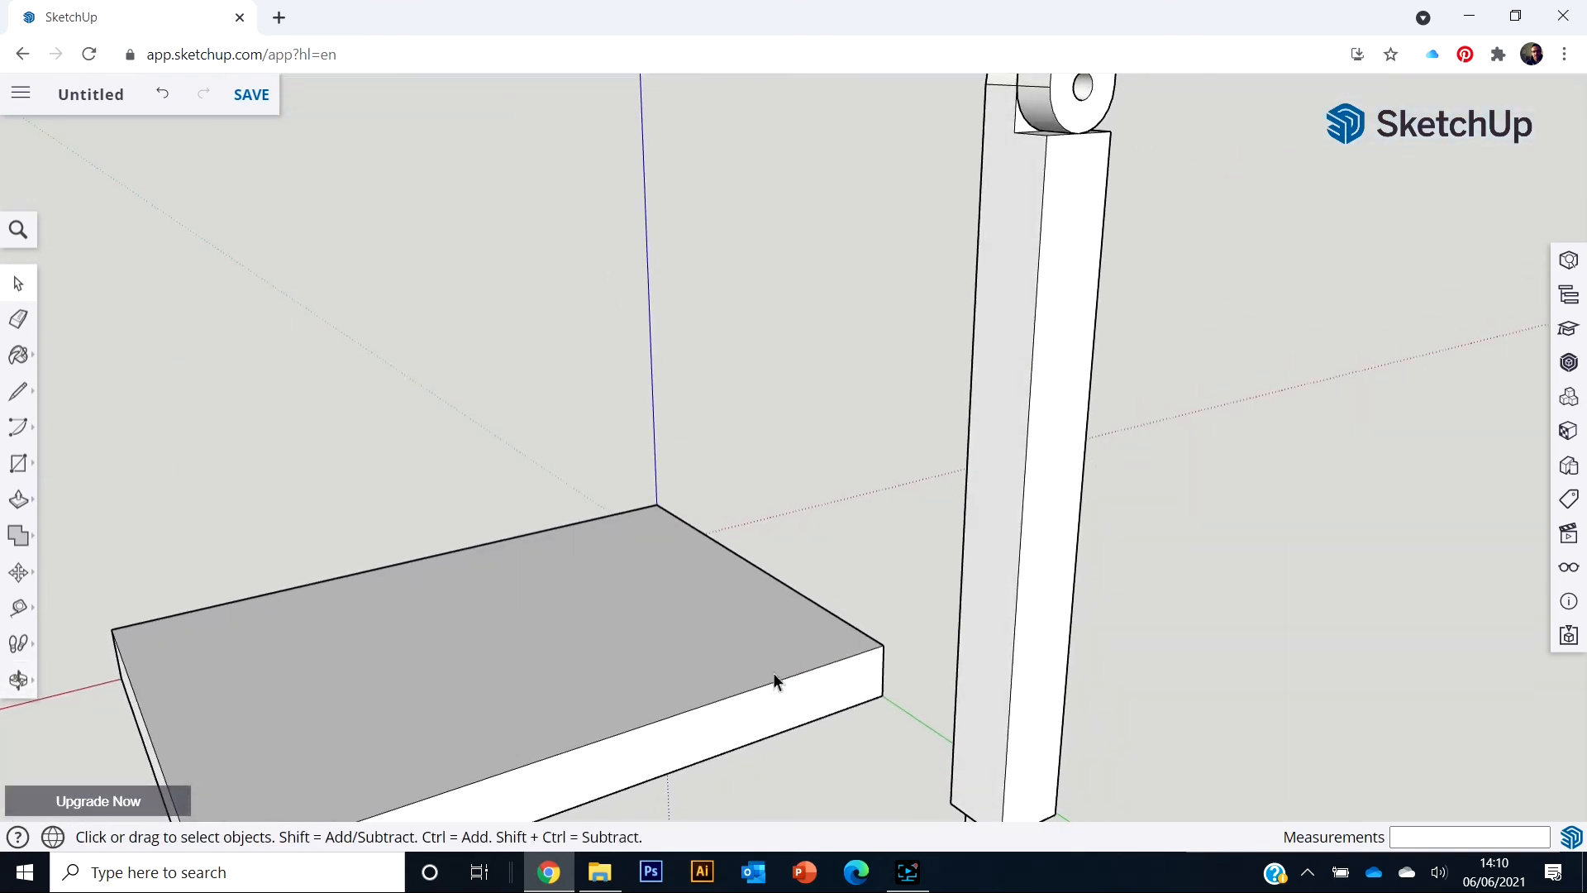
middle_drag(666, 561, 715, 579)
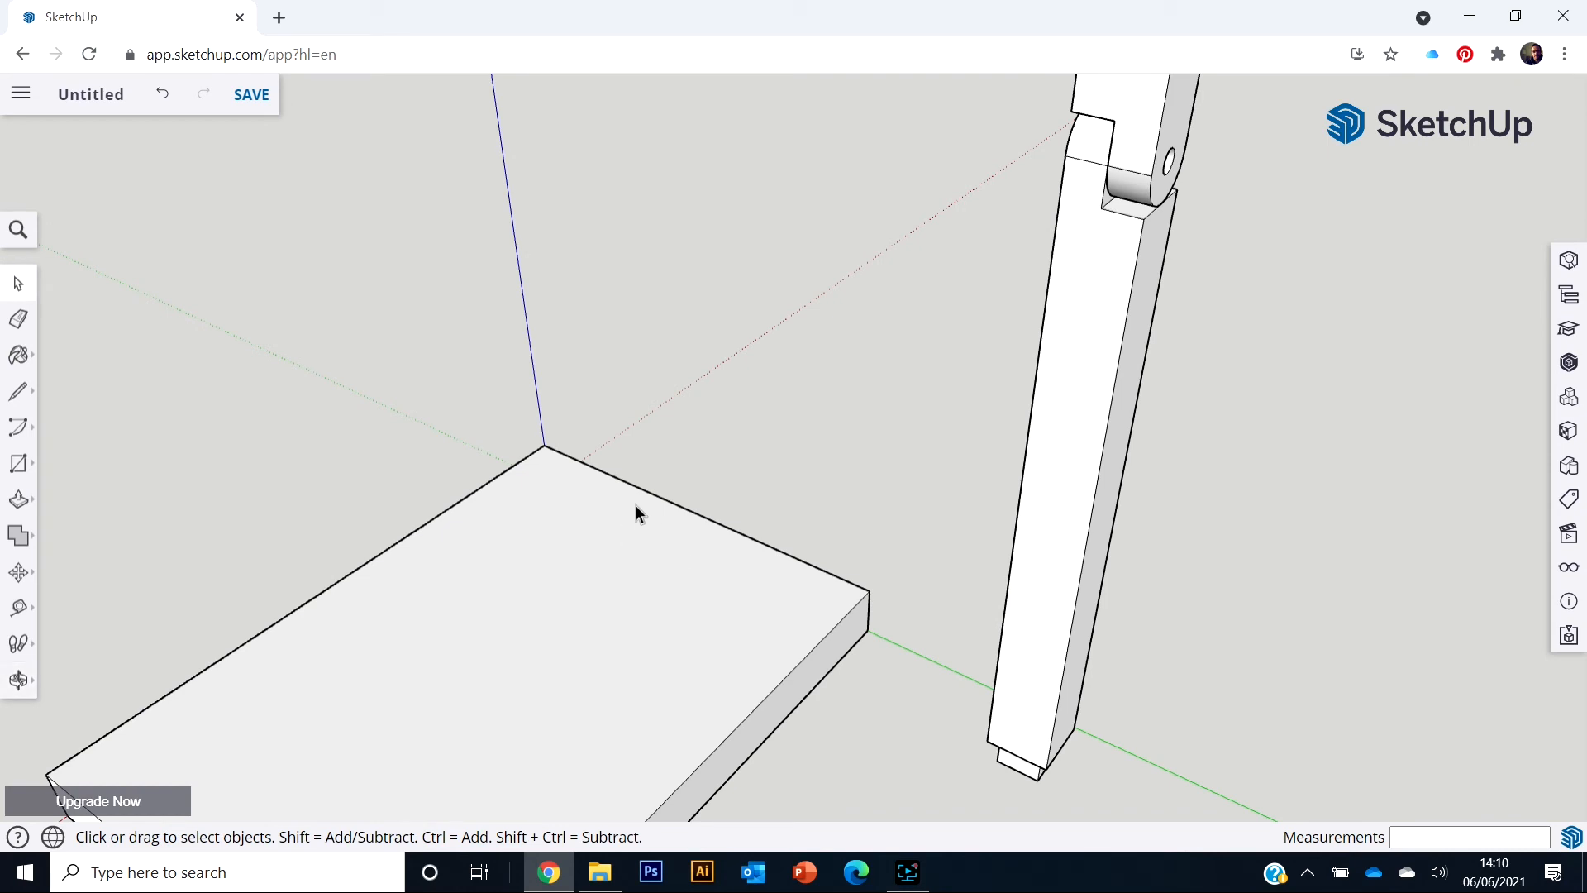
click(417, 599)
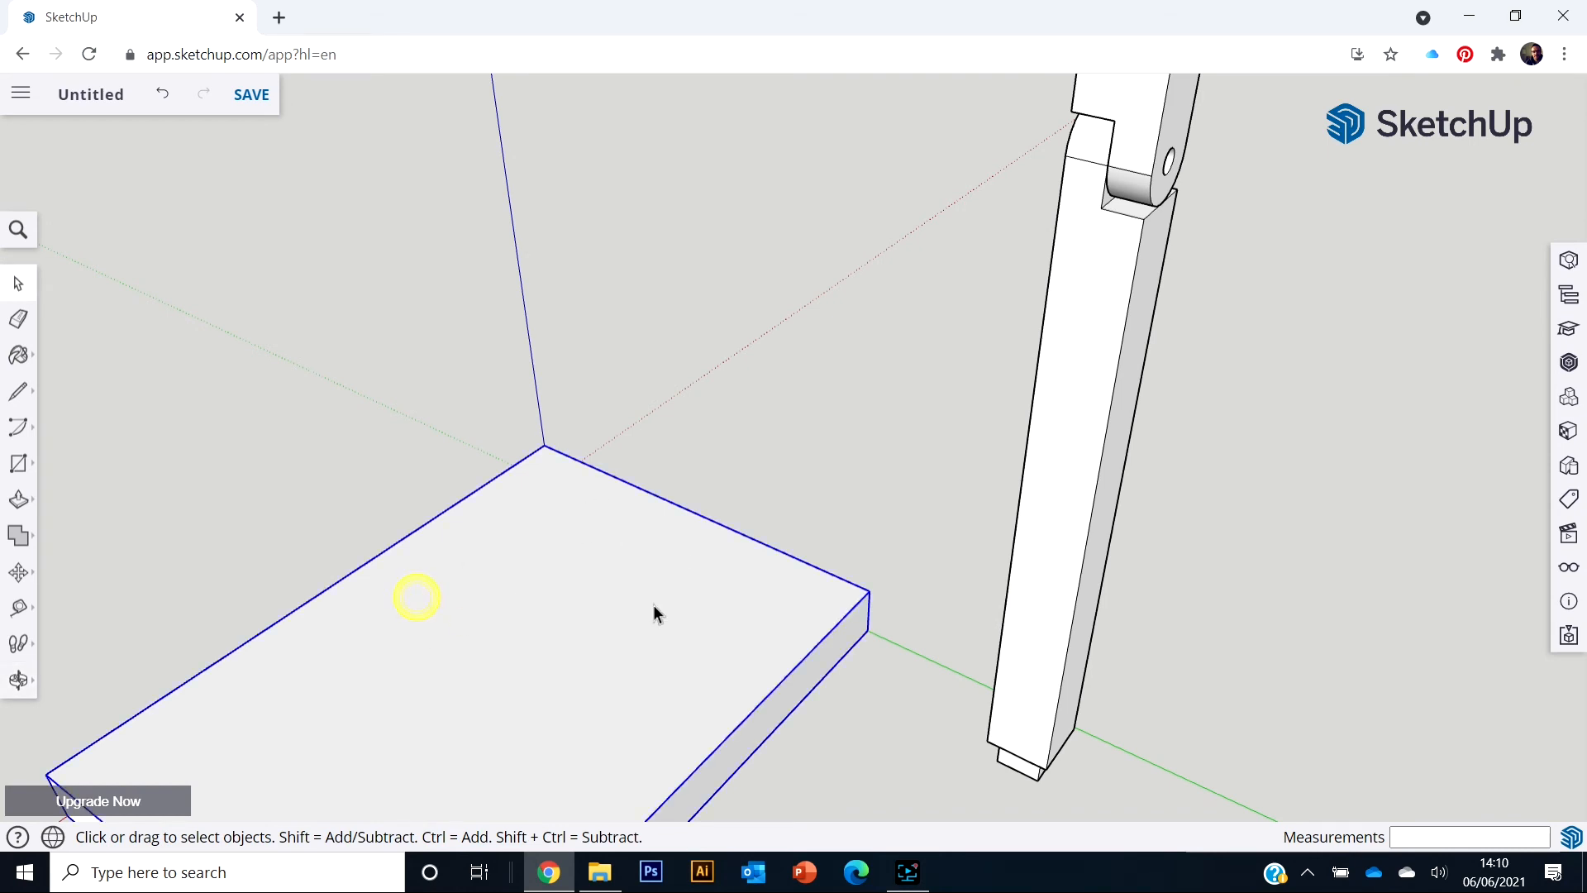
double_click(602, 538)
click(244, 443)
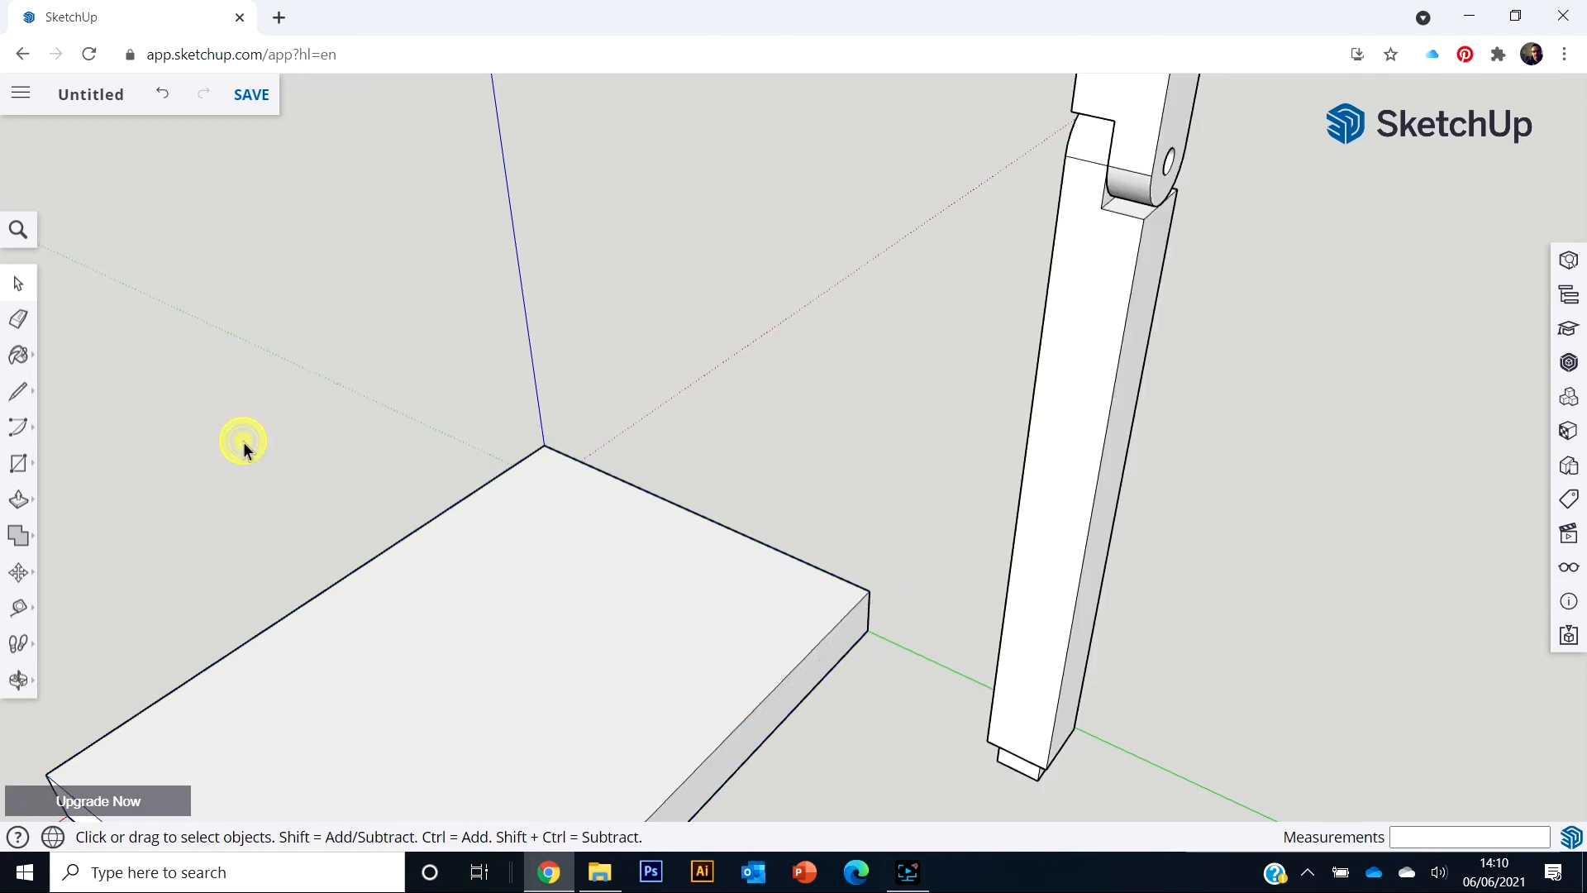
click(617, 524)
right_click(615, 524)
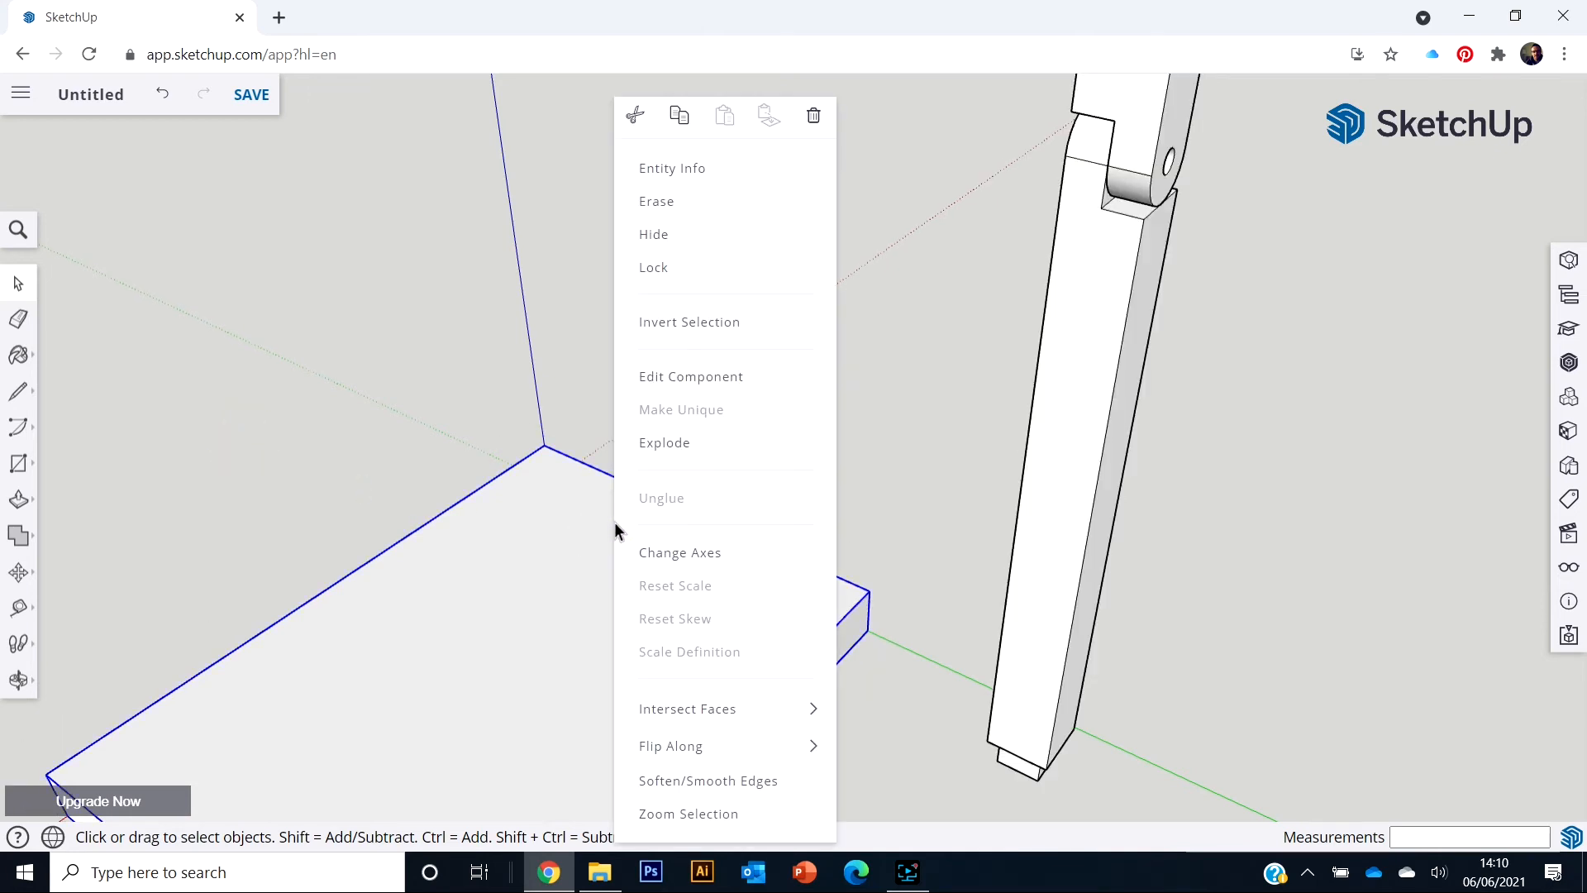
click(668, 378)
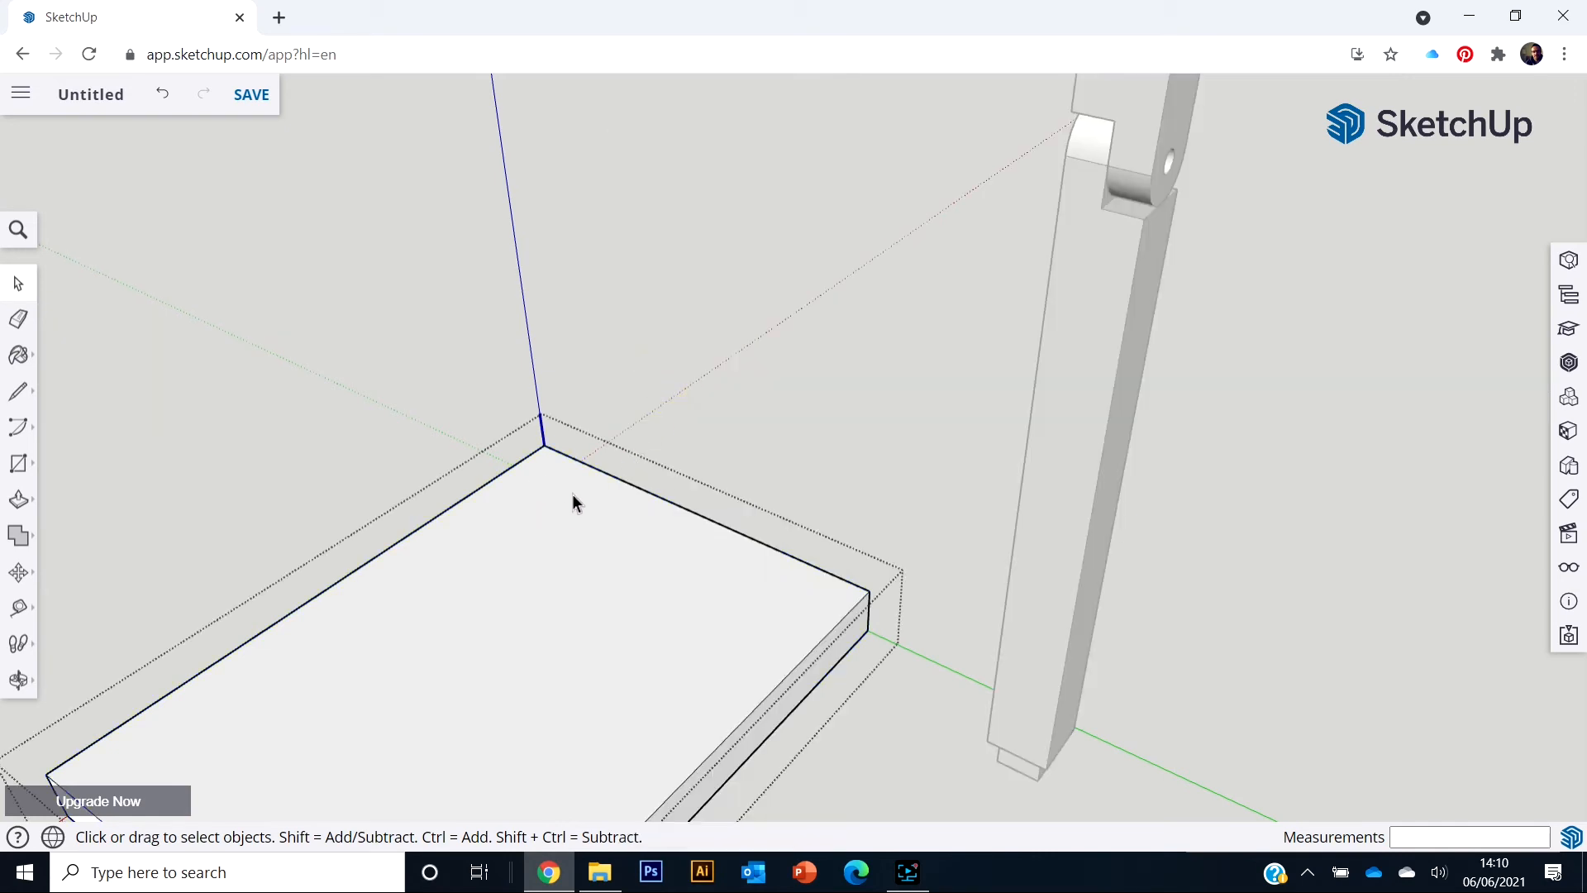
Draw a guide rectangle 150 mm by about 30 mm across the base's top face, starting from the corner on the blue axis
click(18, 463)
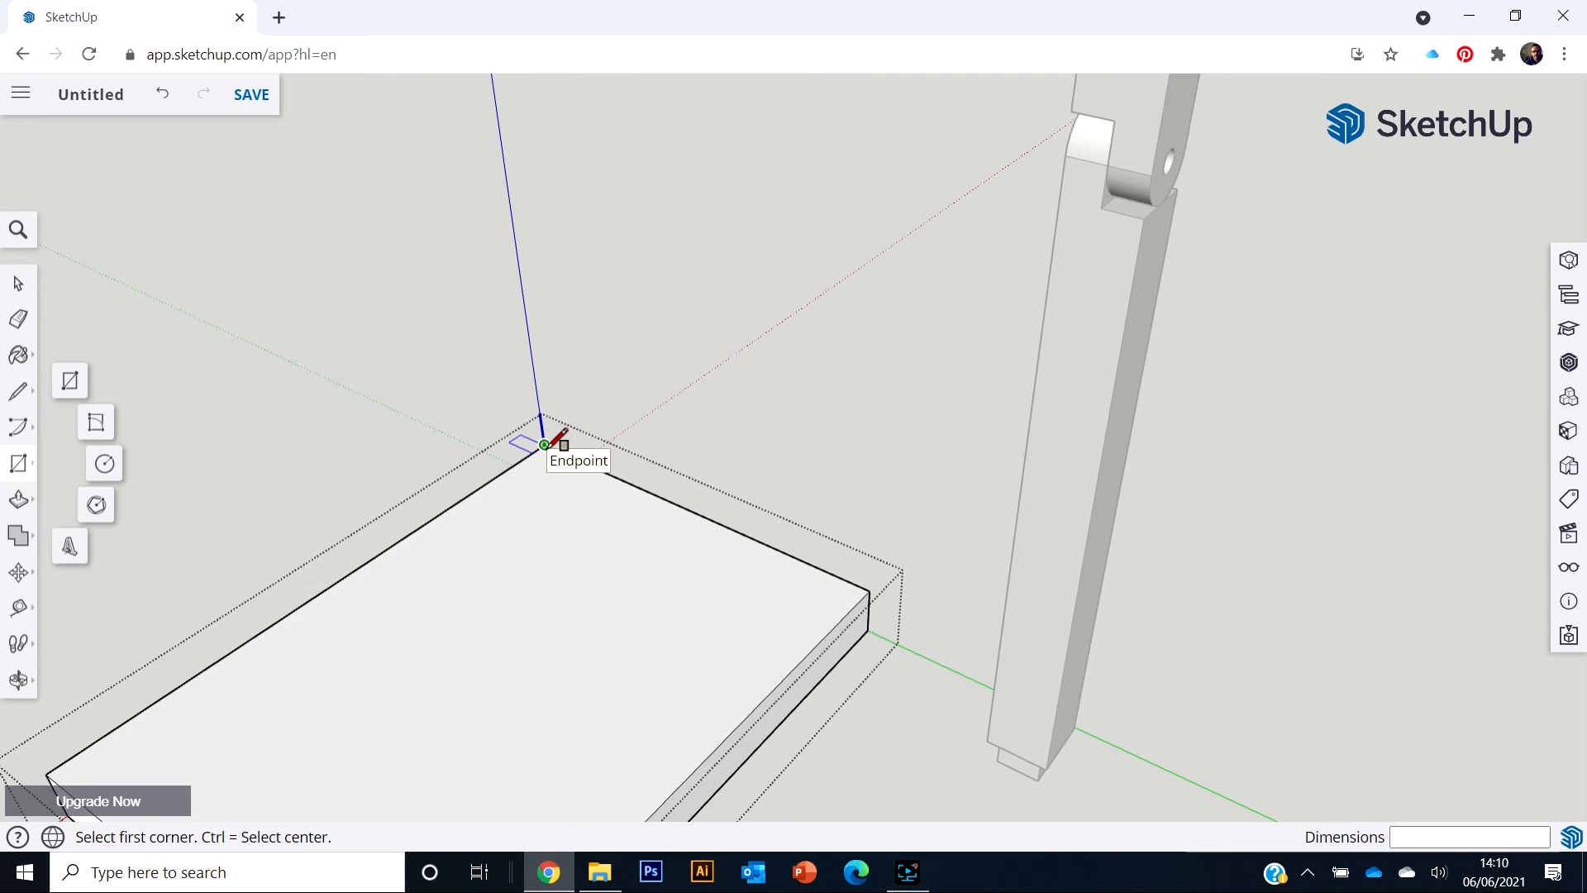
click(544, 444)
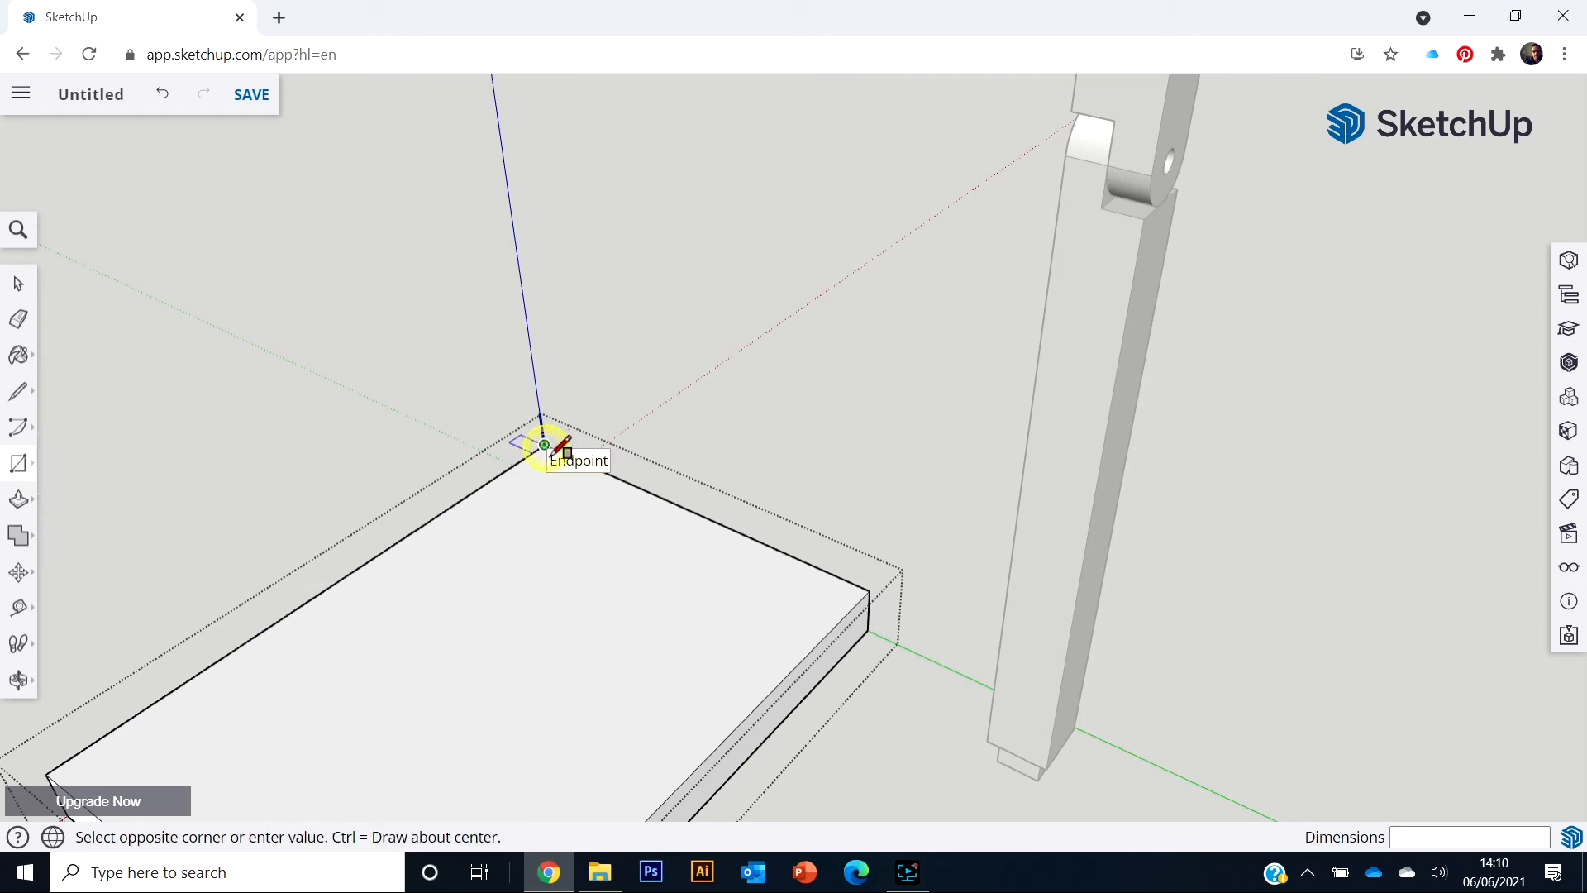
click(827, 640)
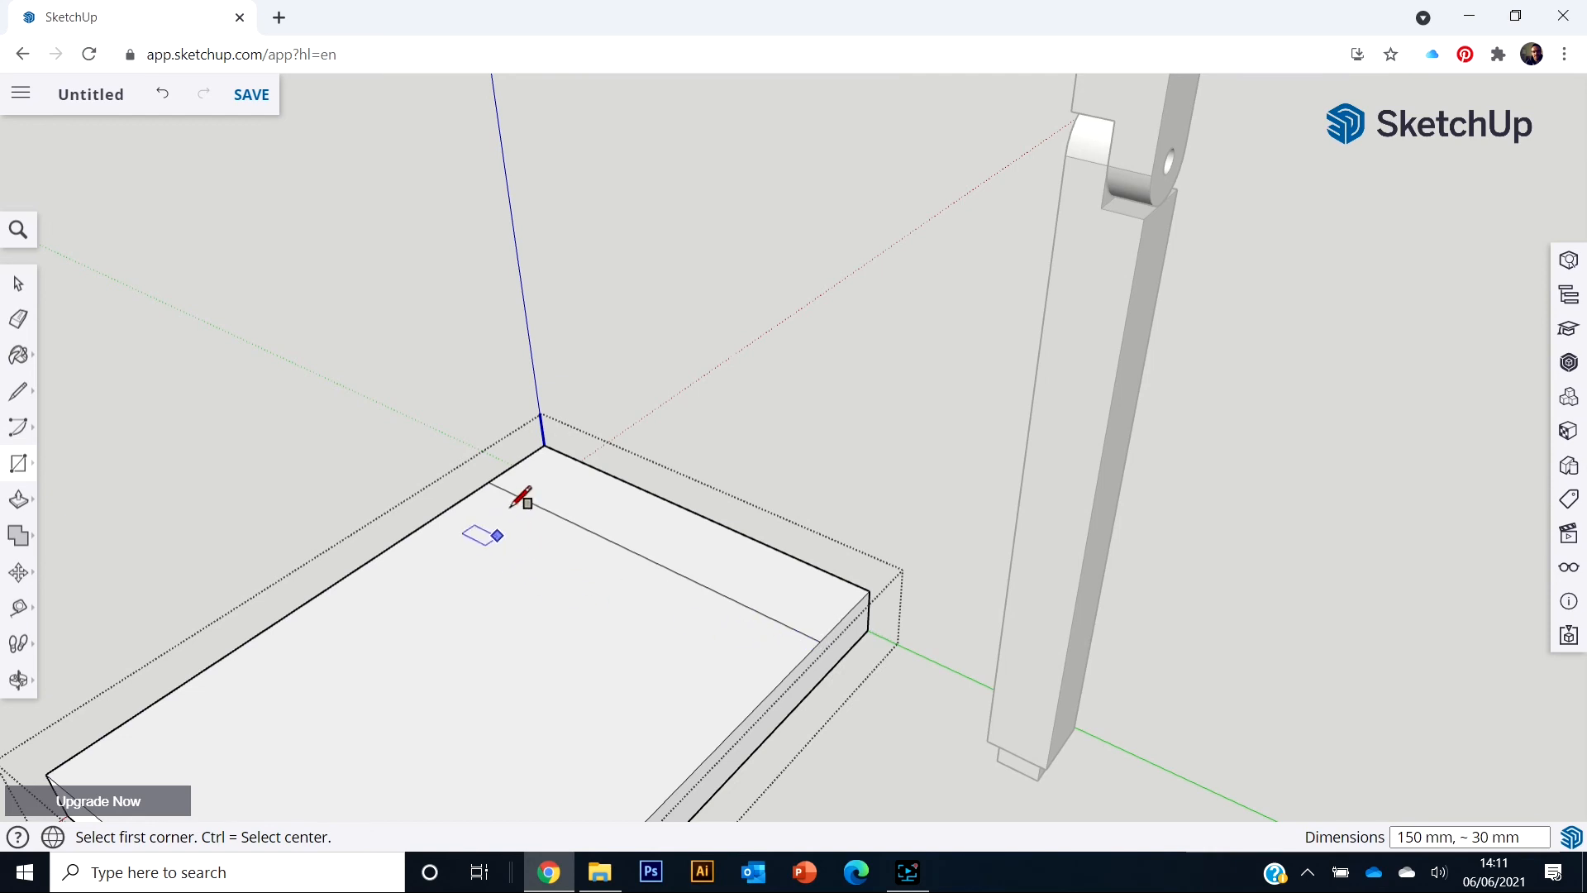
Draw a 68 mm by 14 mm guide rectangle on the base's top face from the guide line's end on the long edge
click(489, 481)
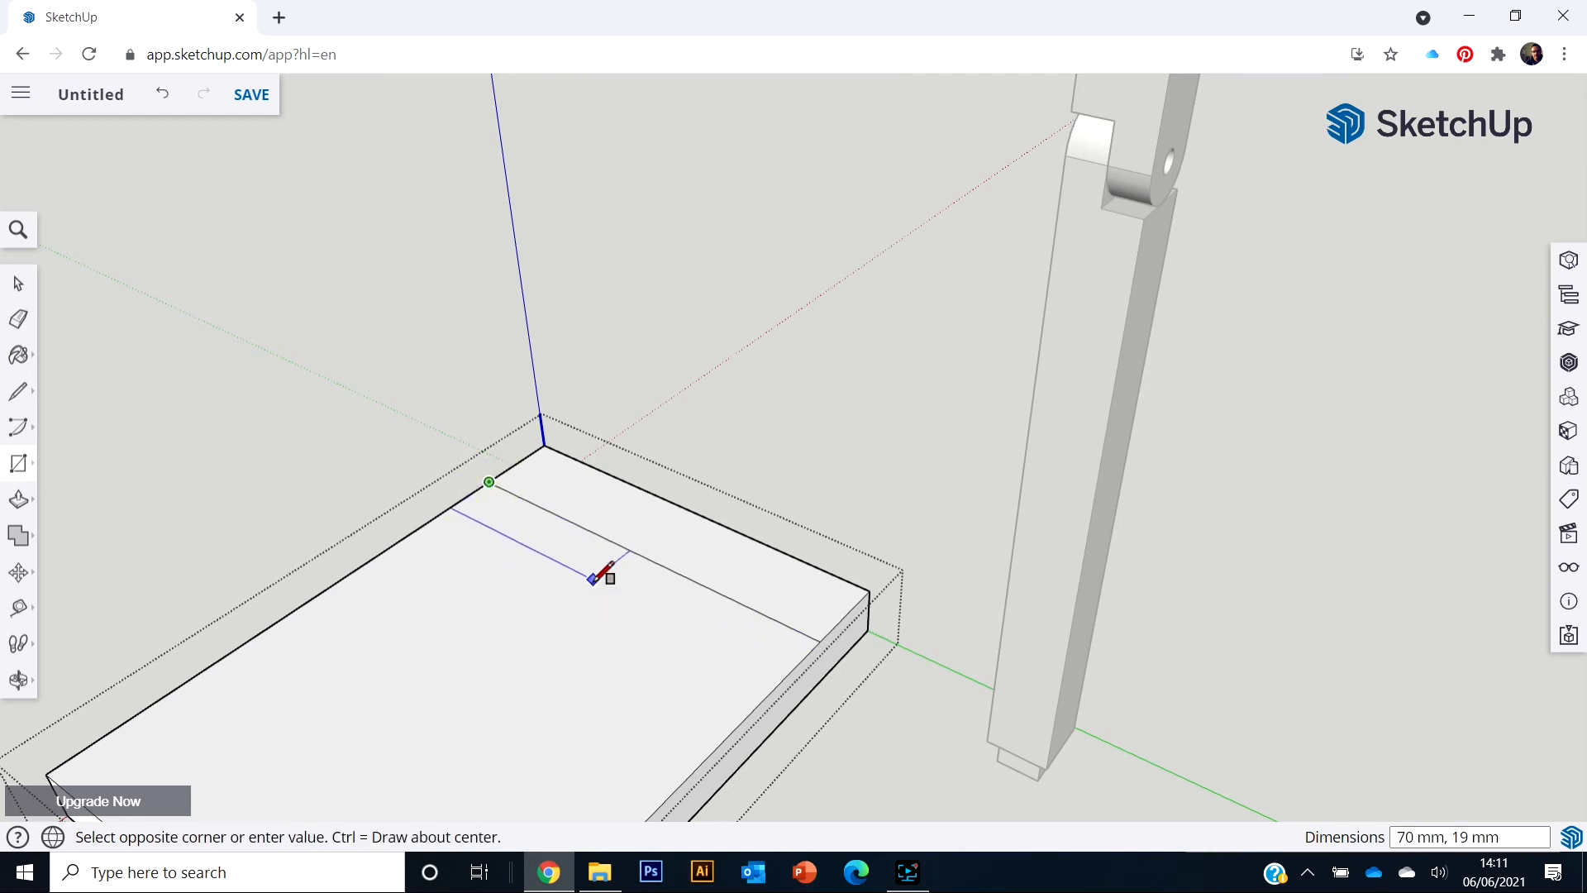
scroll(596, 583, up, 2)
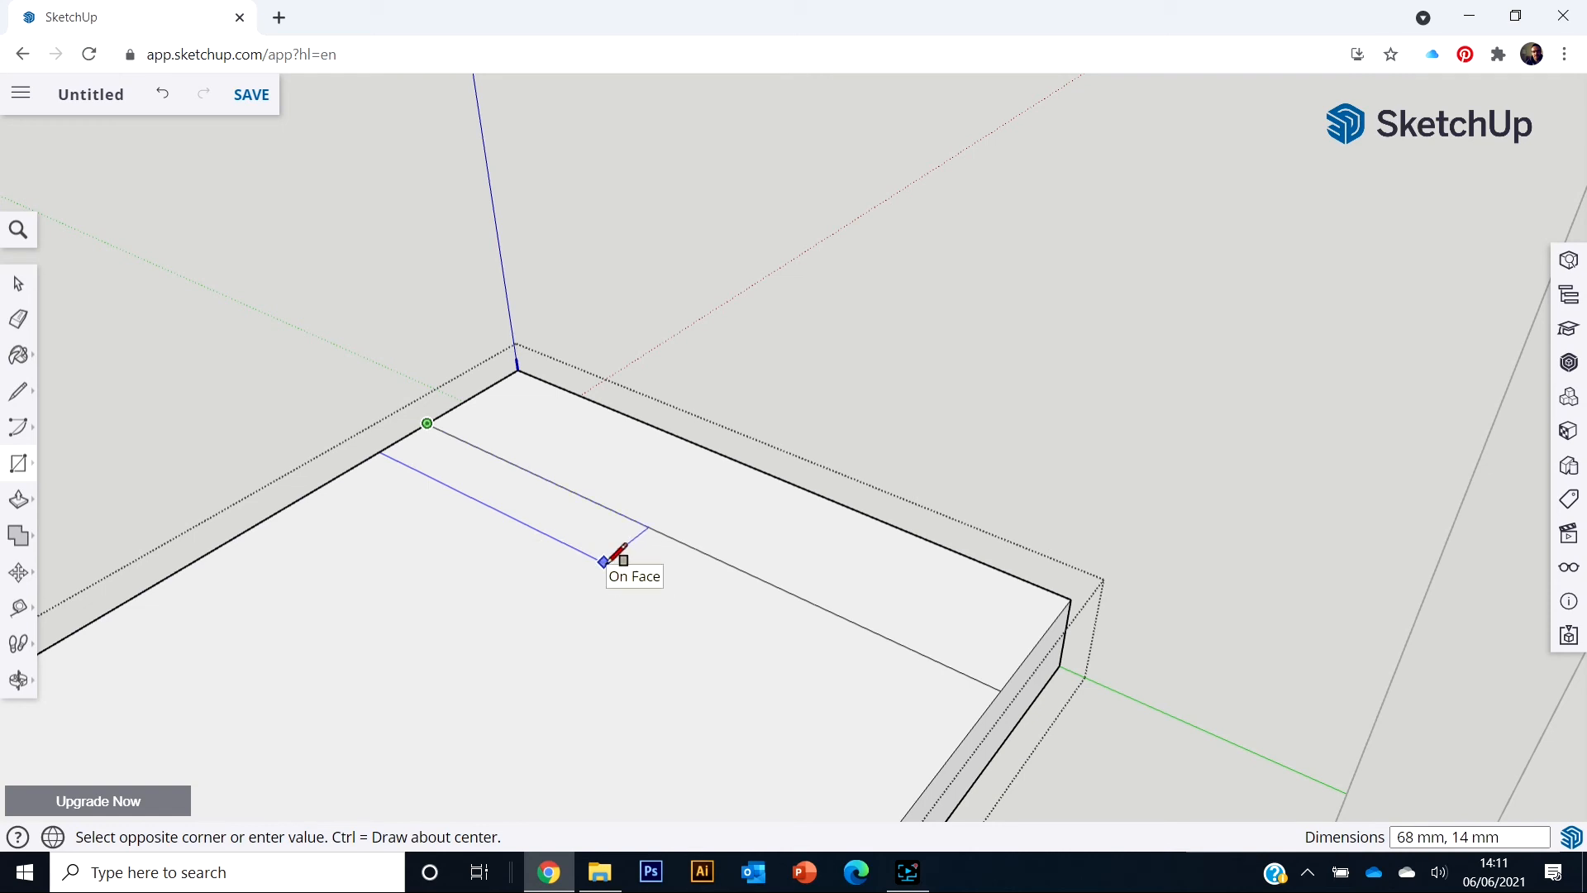
click(604, 561)
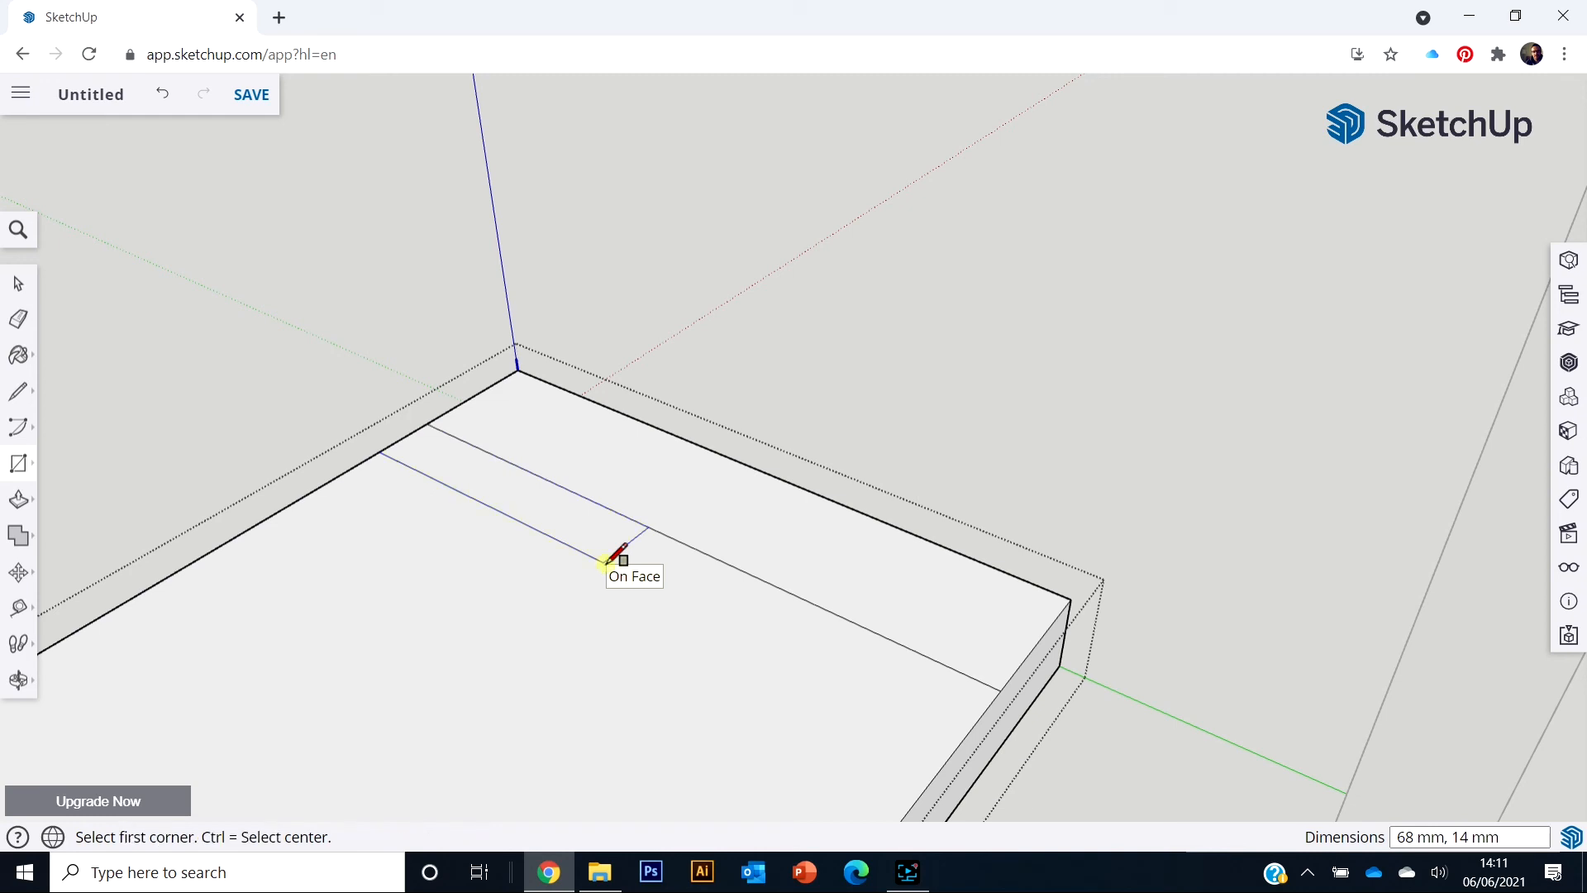
Draw a 14 mm by 14 mm mortise square from the 68 mm guide rectangle's corner along the guide line
click(648, 526)
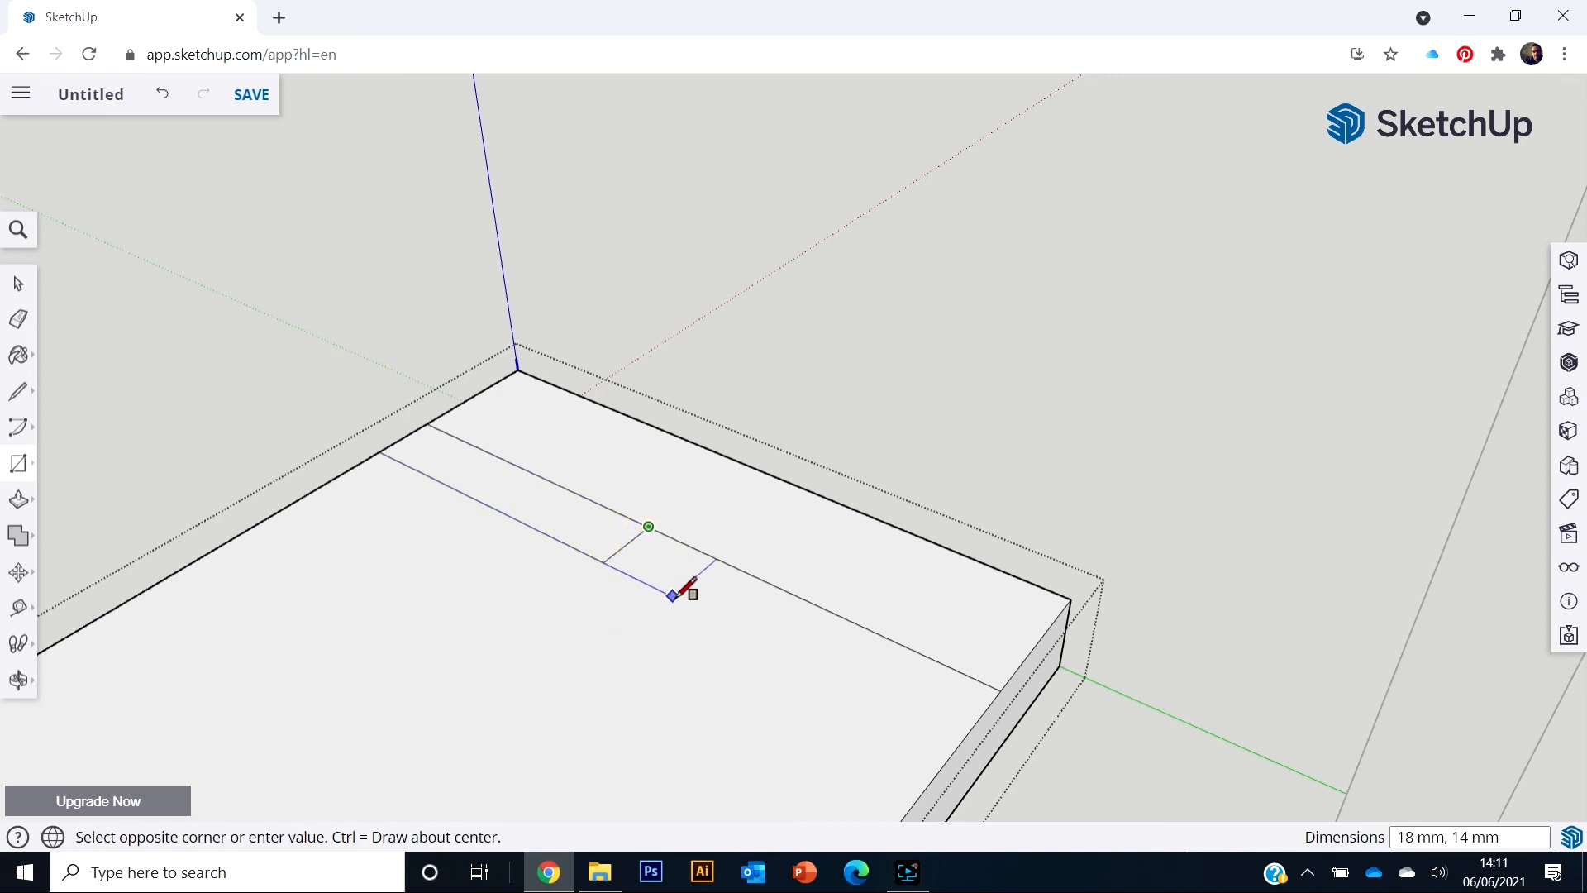
scroll(668, 584, up, 2)
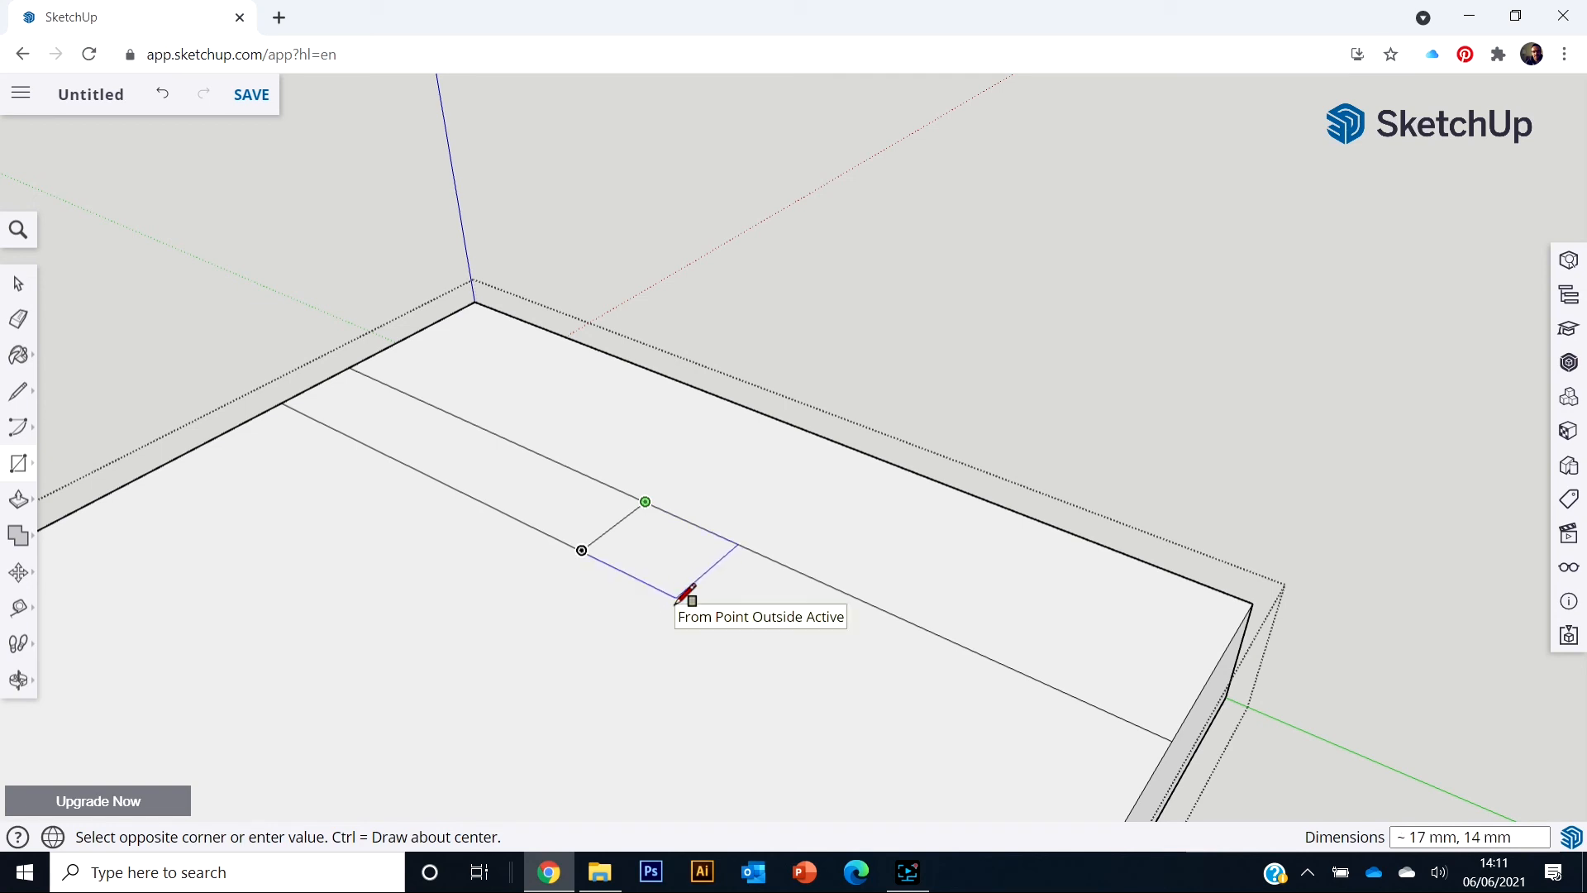
click(674, 599)
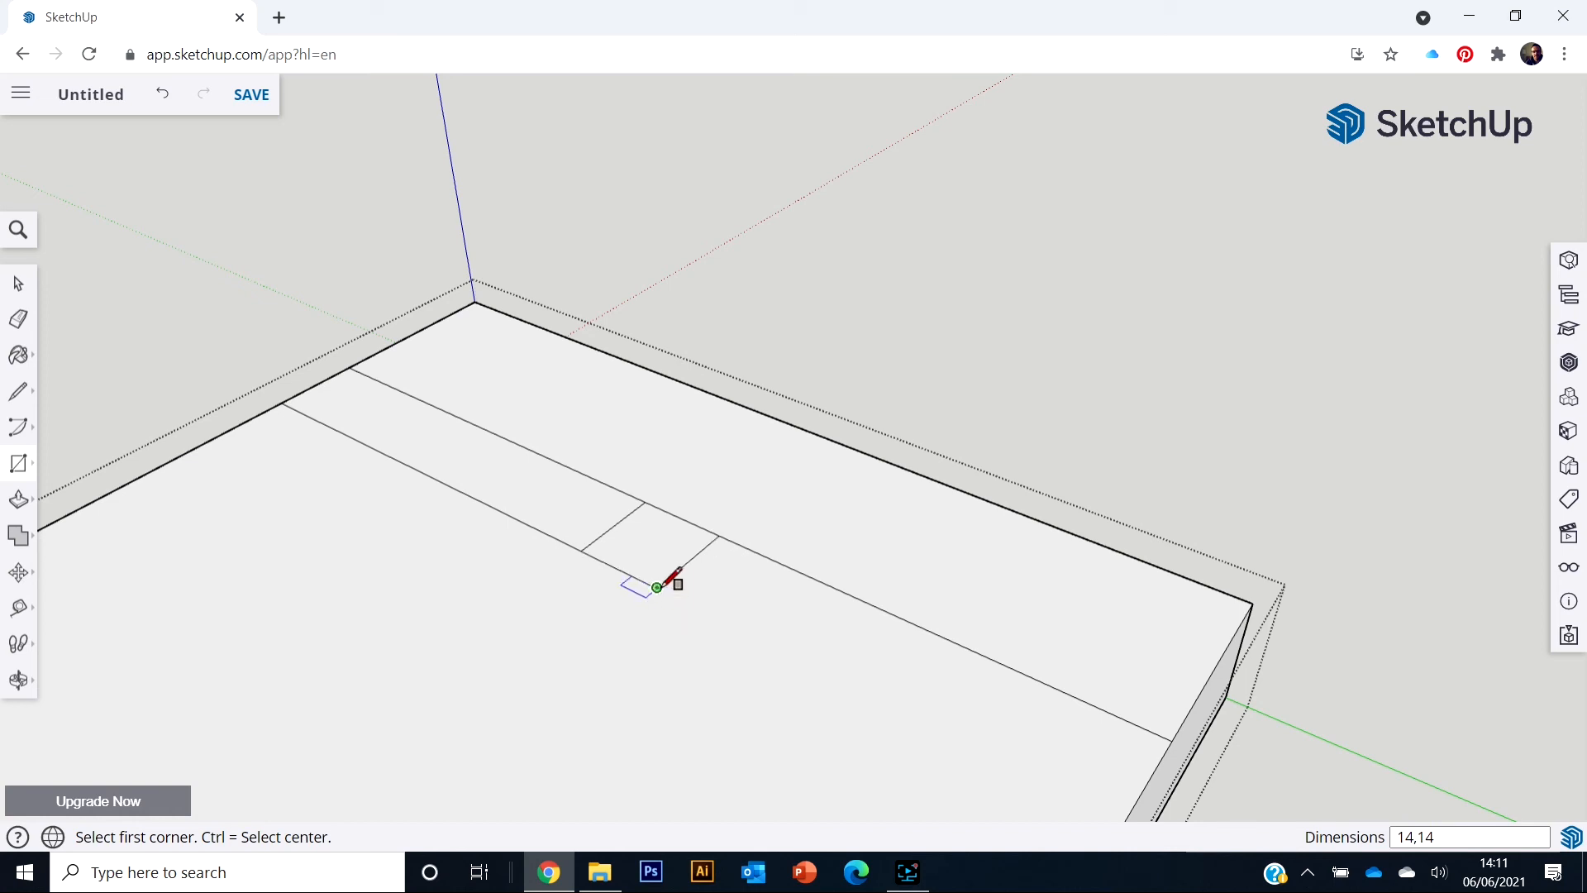
click(658, 586)
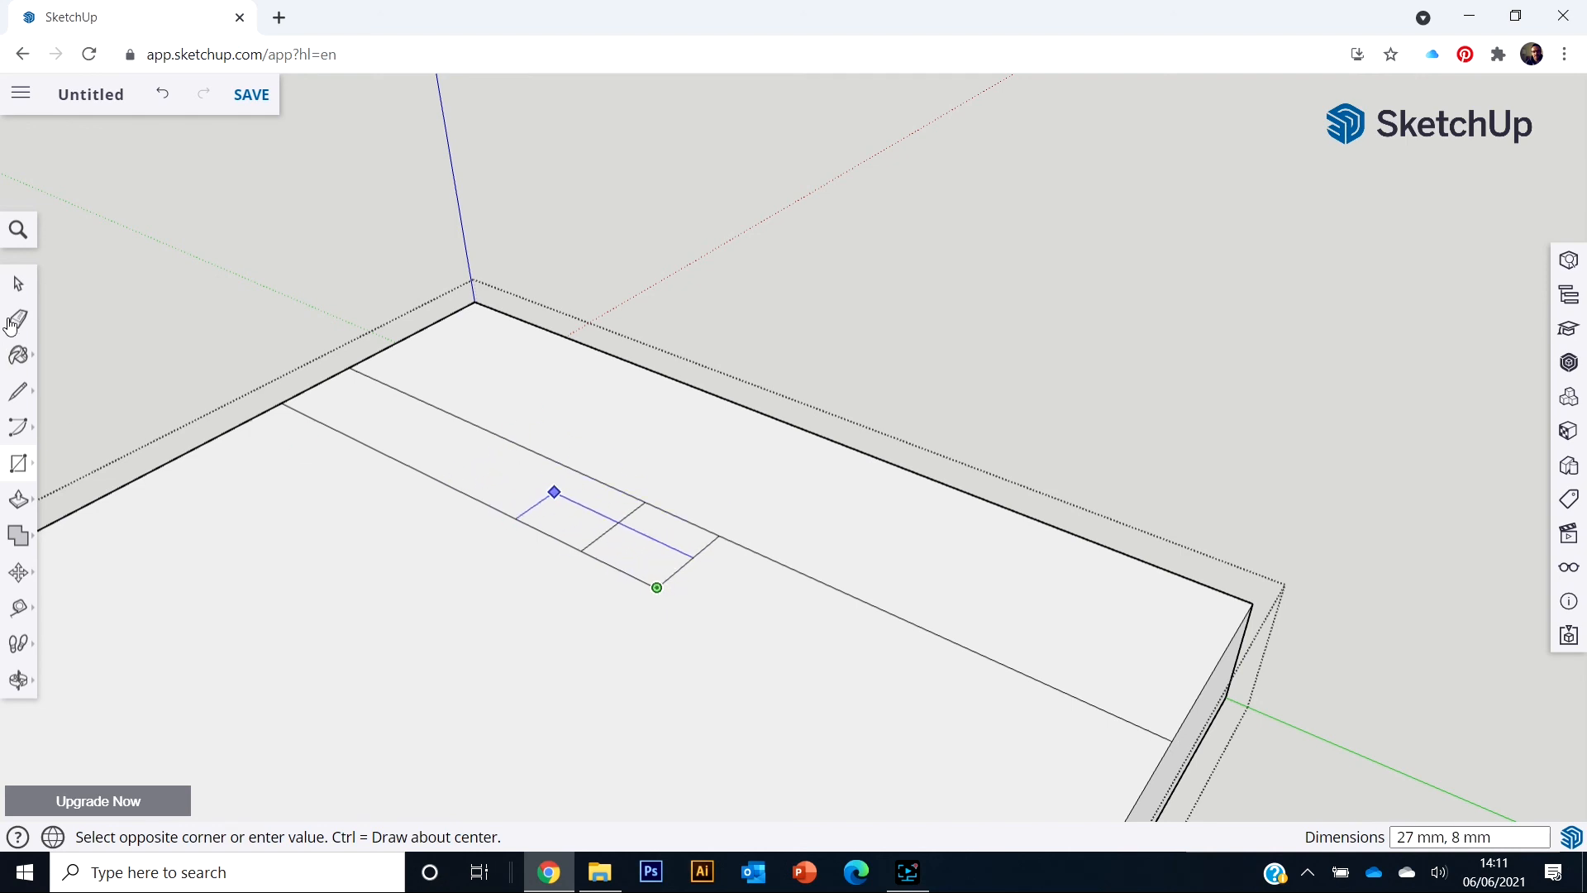
Delete the guide lines around the 14 mm square, leaving only its outline on the base's top face
click(17, 284)
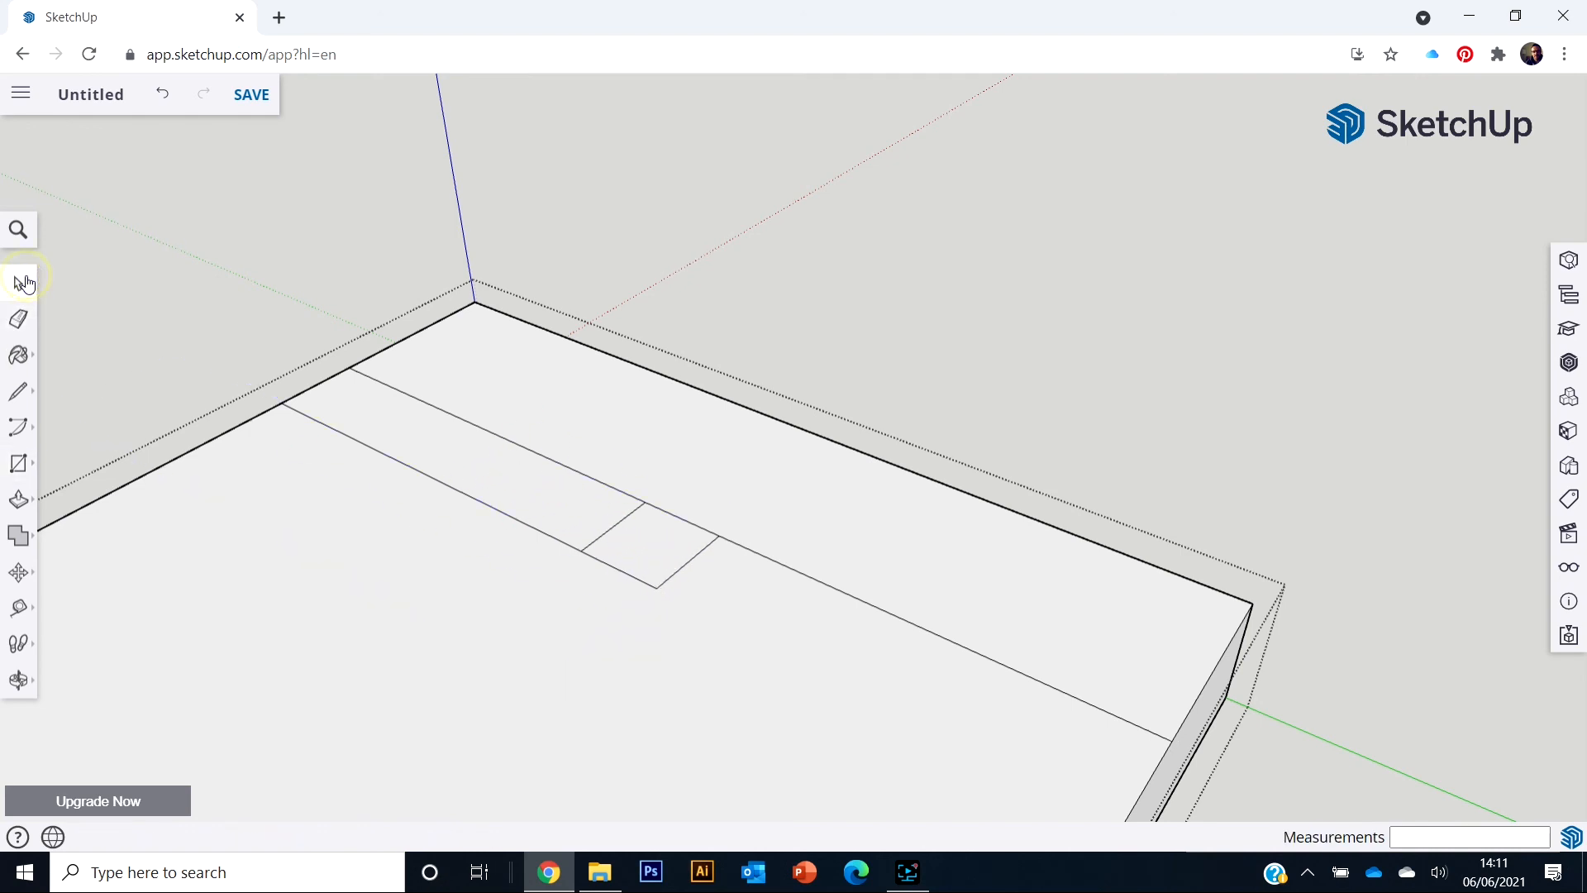
click(342, 435)
key(Delete)
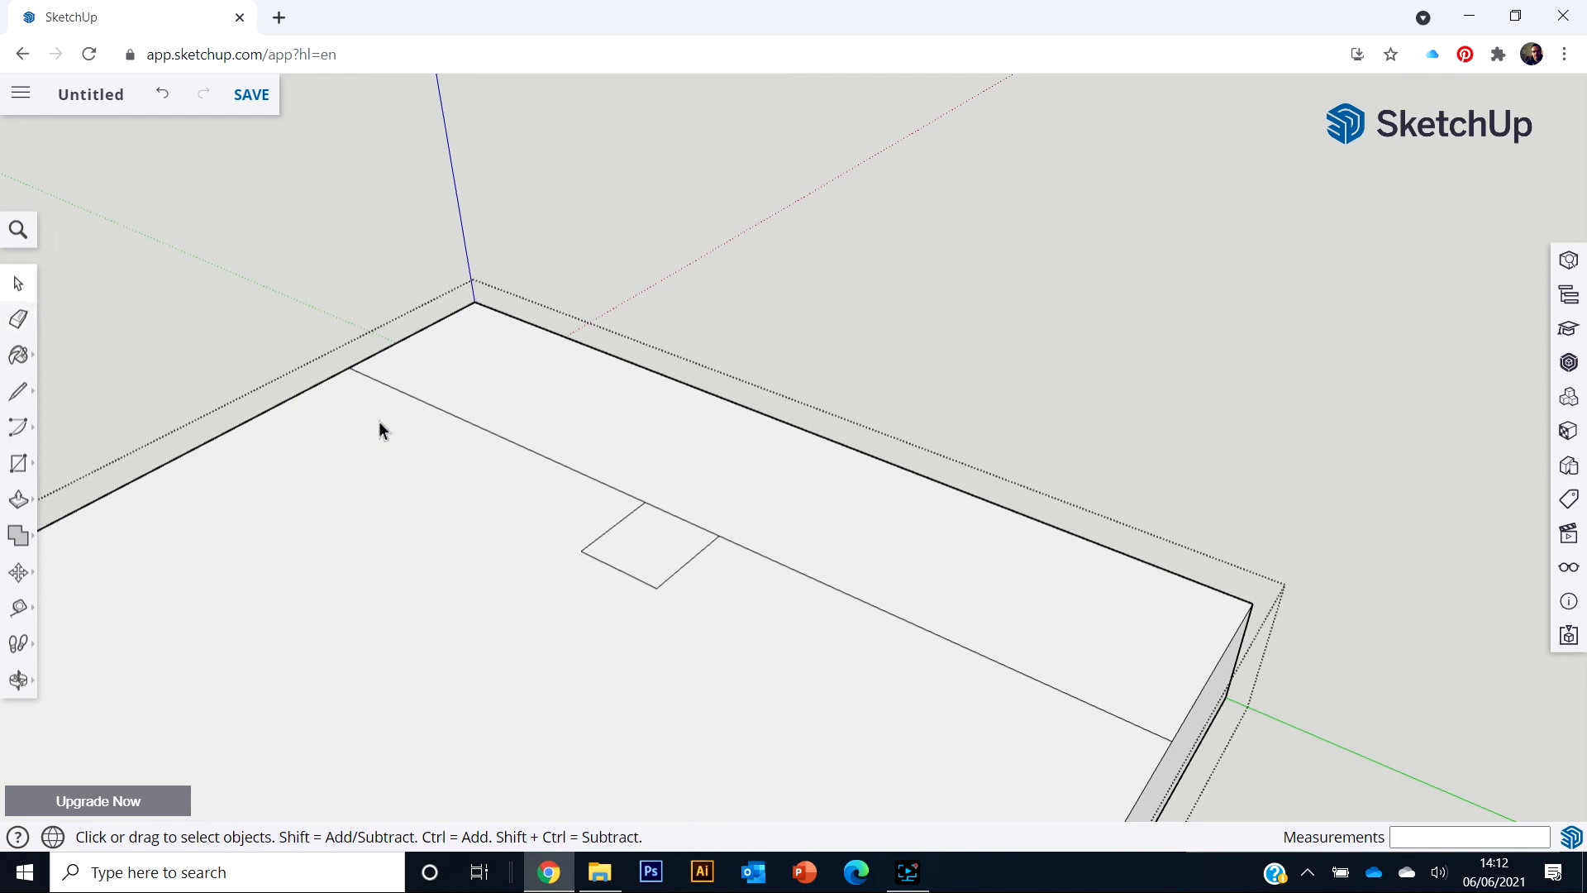
click(392, 395)
key(Delete)
click(795, 579)
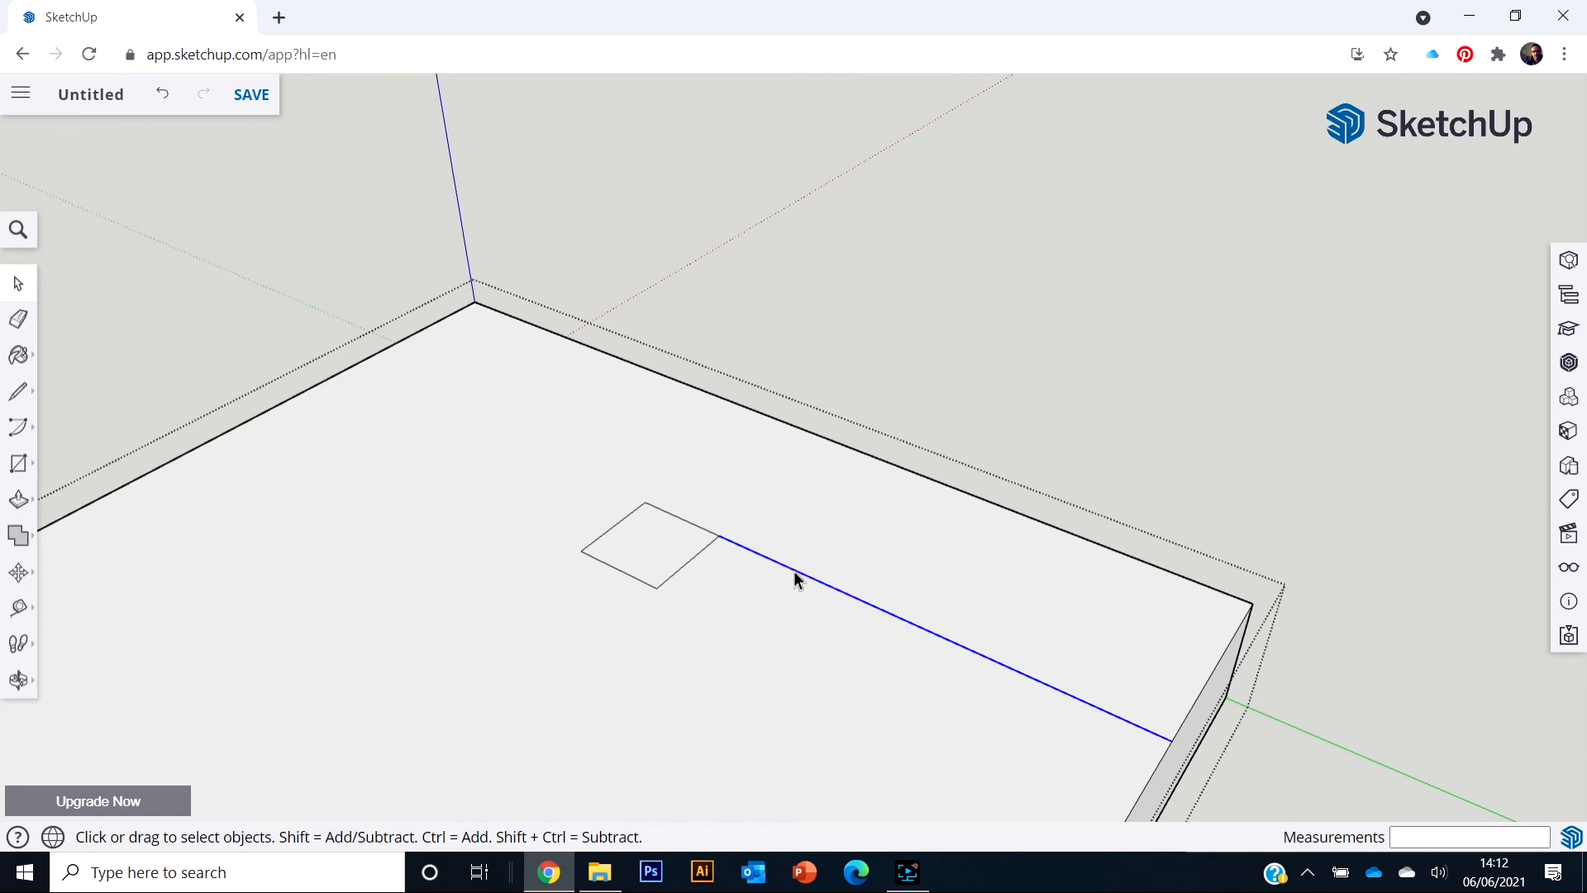
key(Delete)
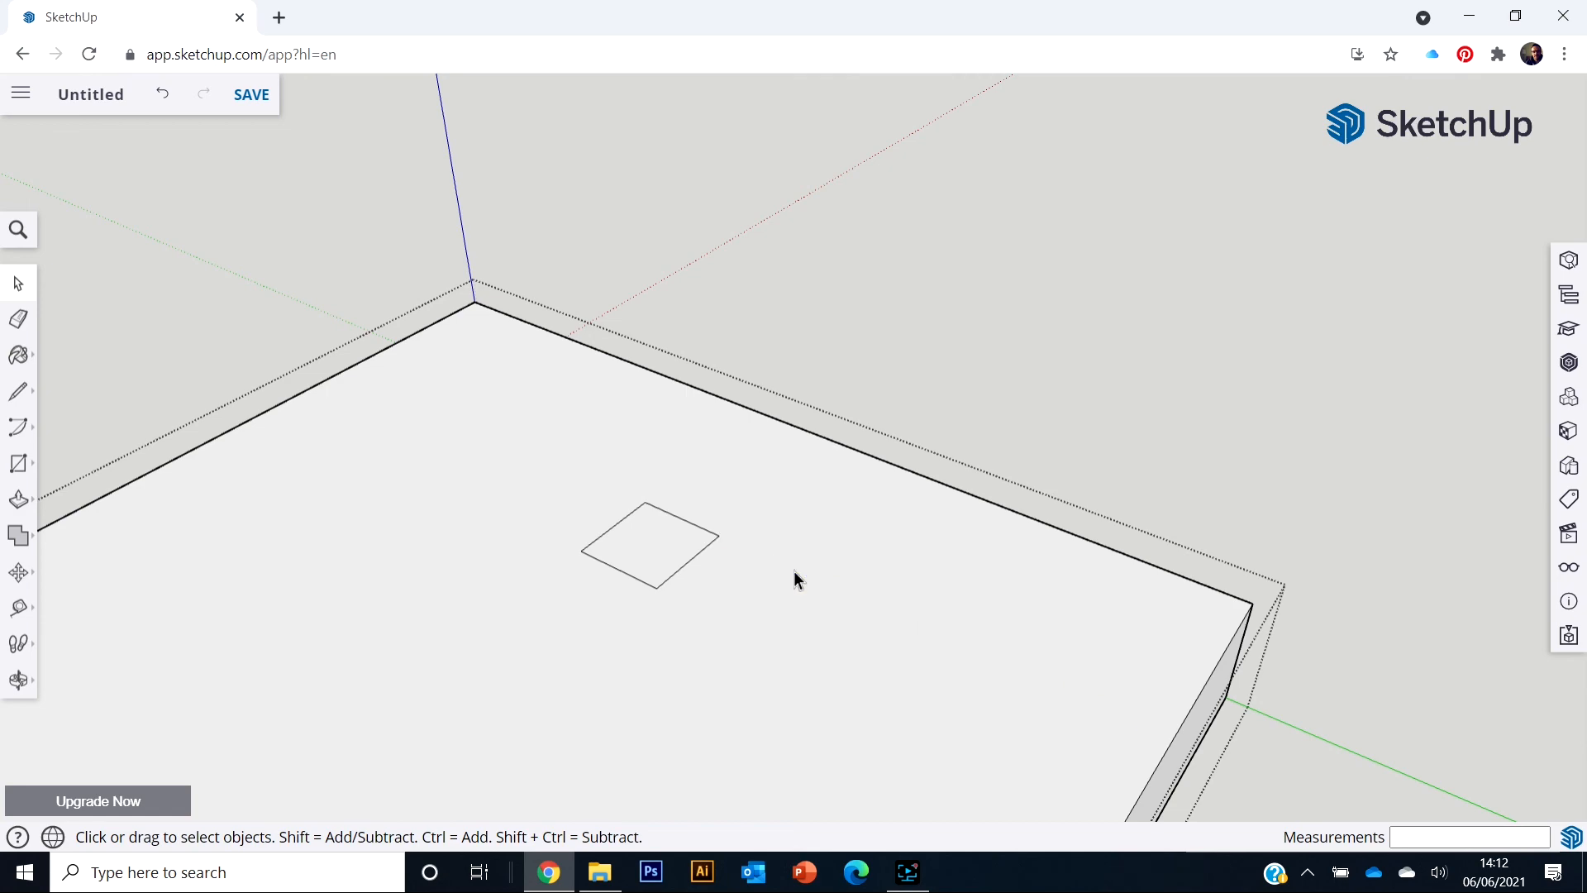
Push the square 10 mm down into the base to cut the mortise, and close the component
click(19, 502)
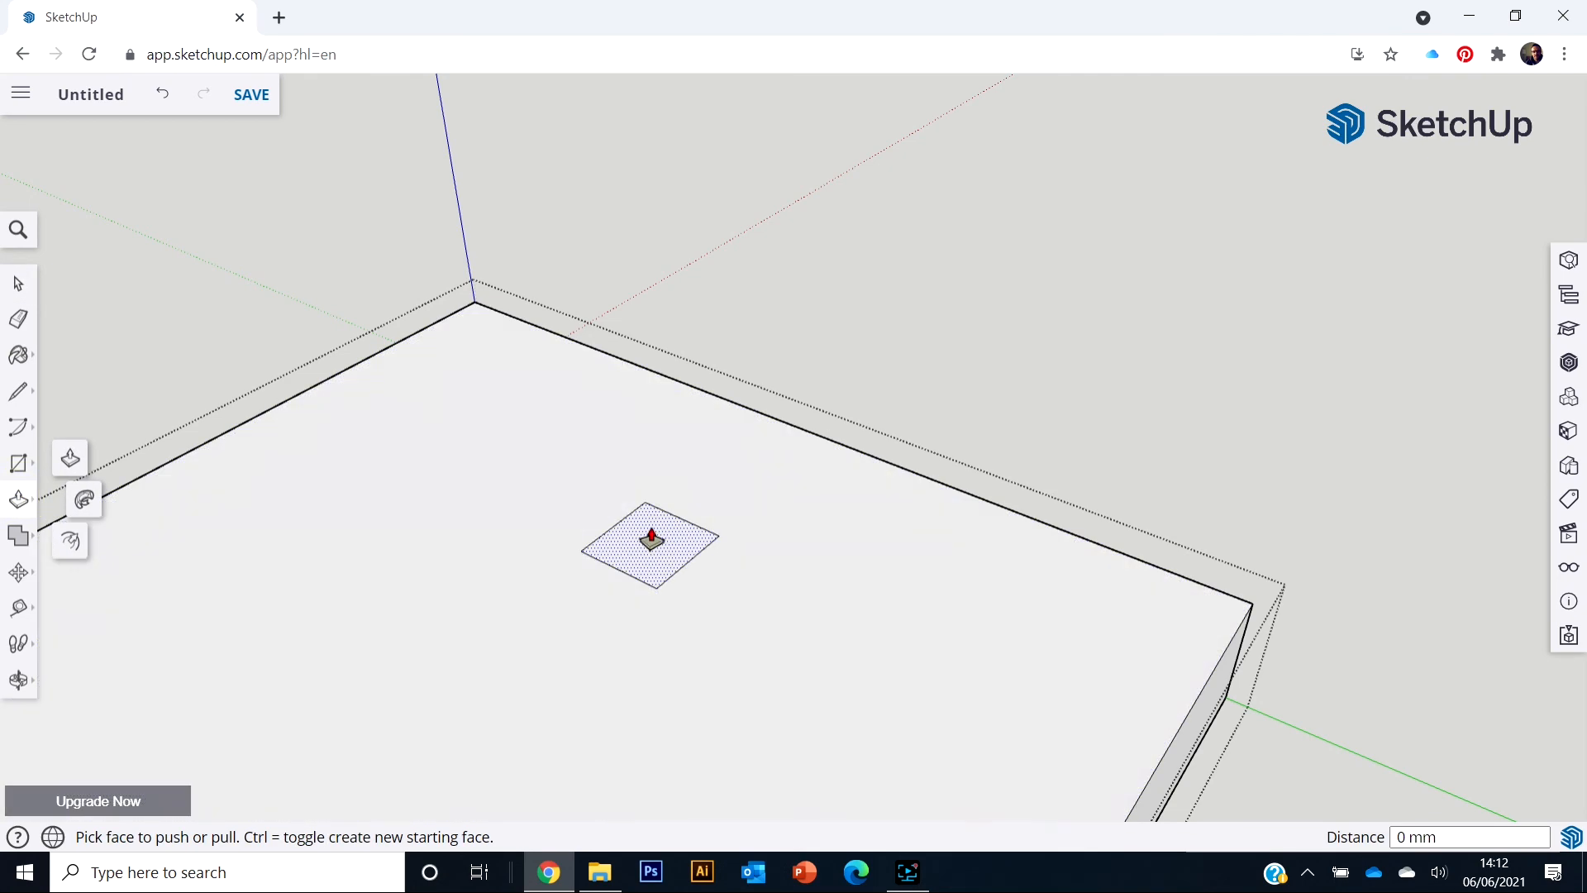
click(653, 545)
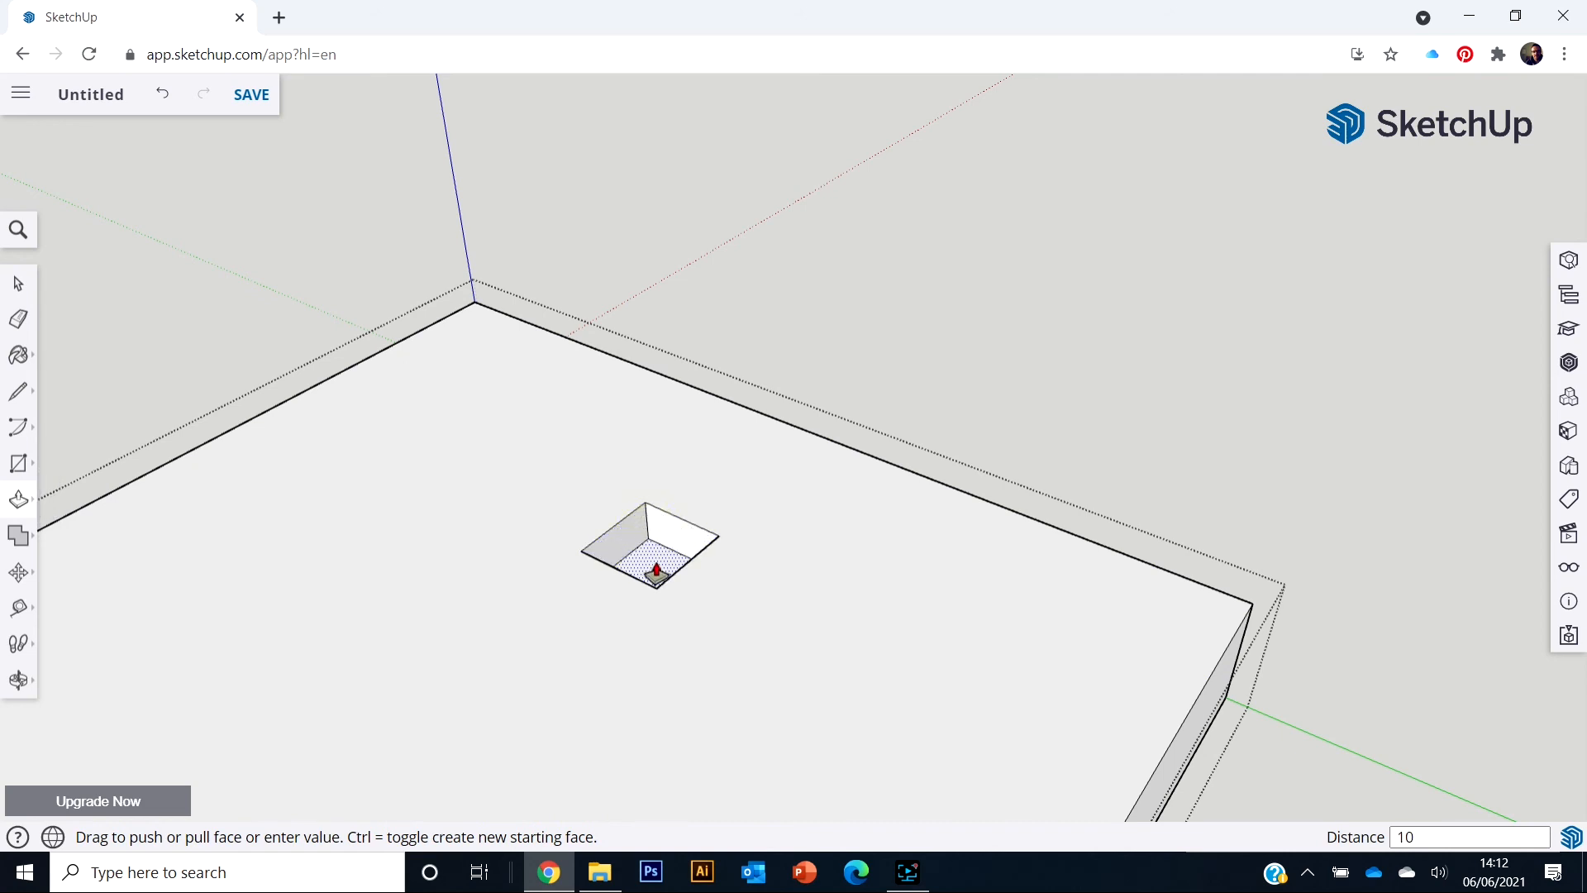
key(Return)
scroll(843, 575, down, 3)
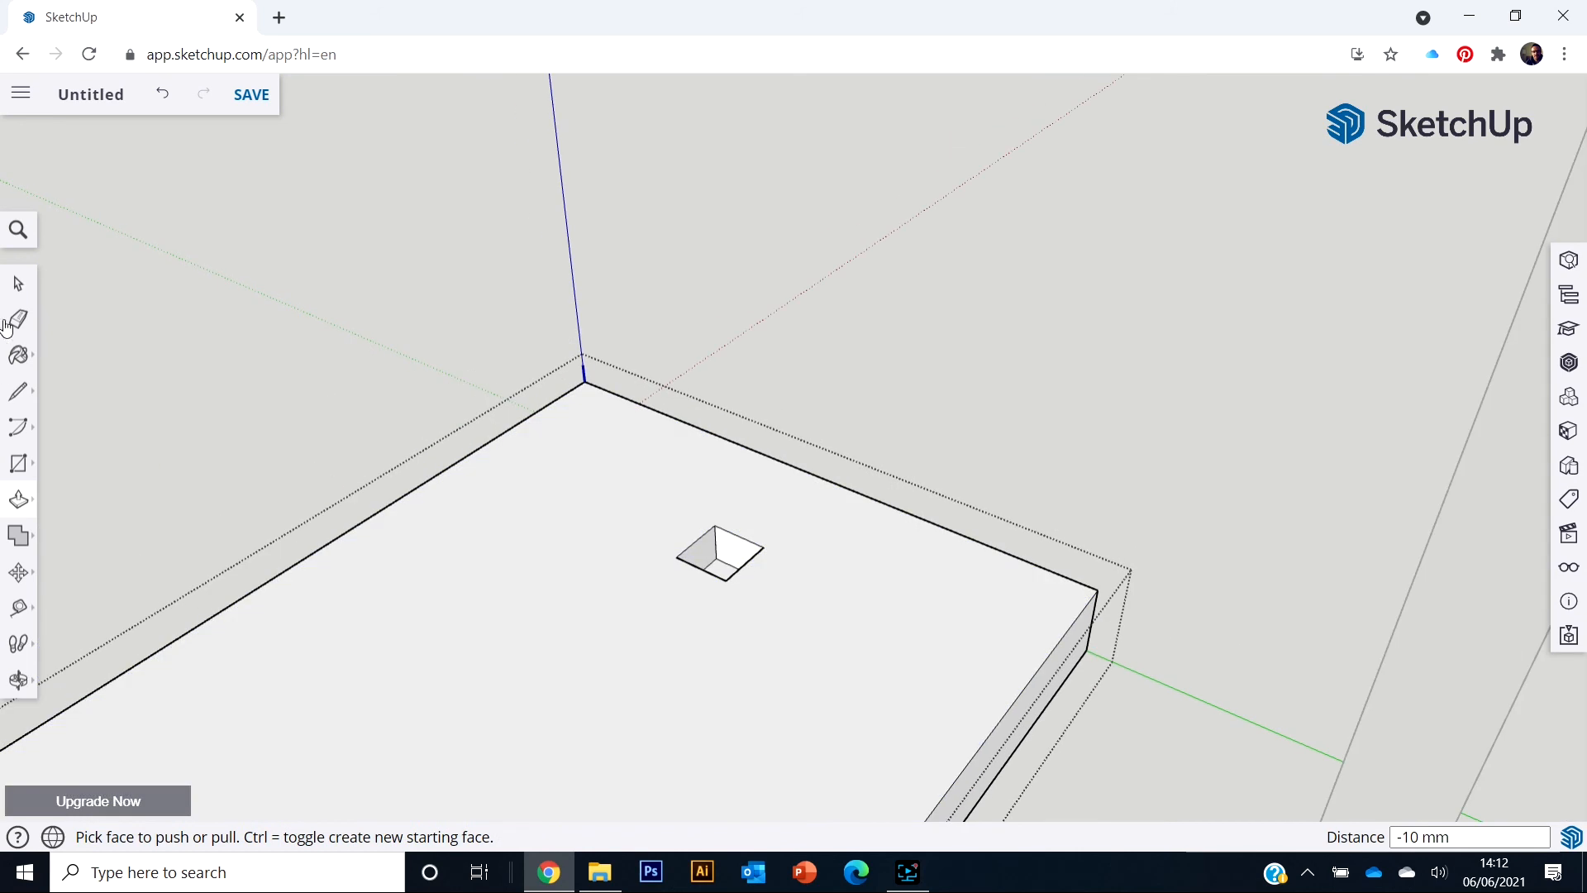
click(18, 283)
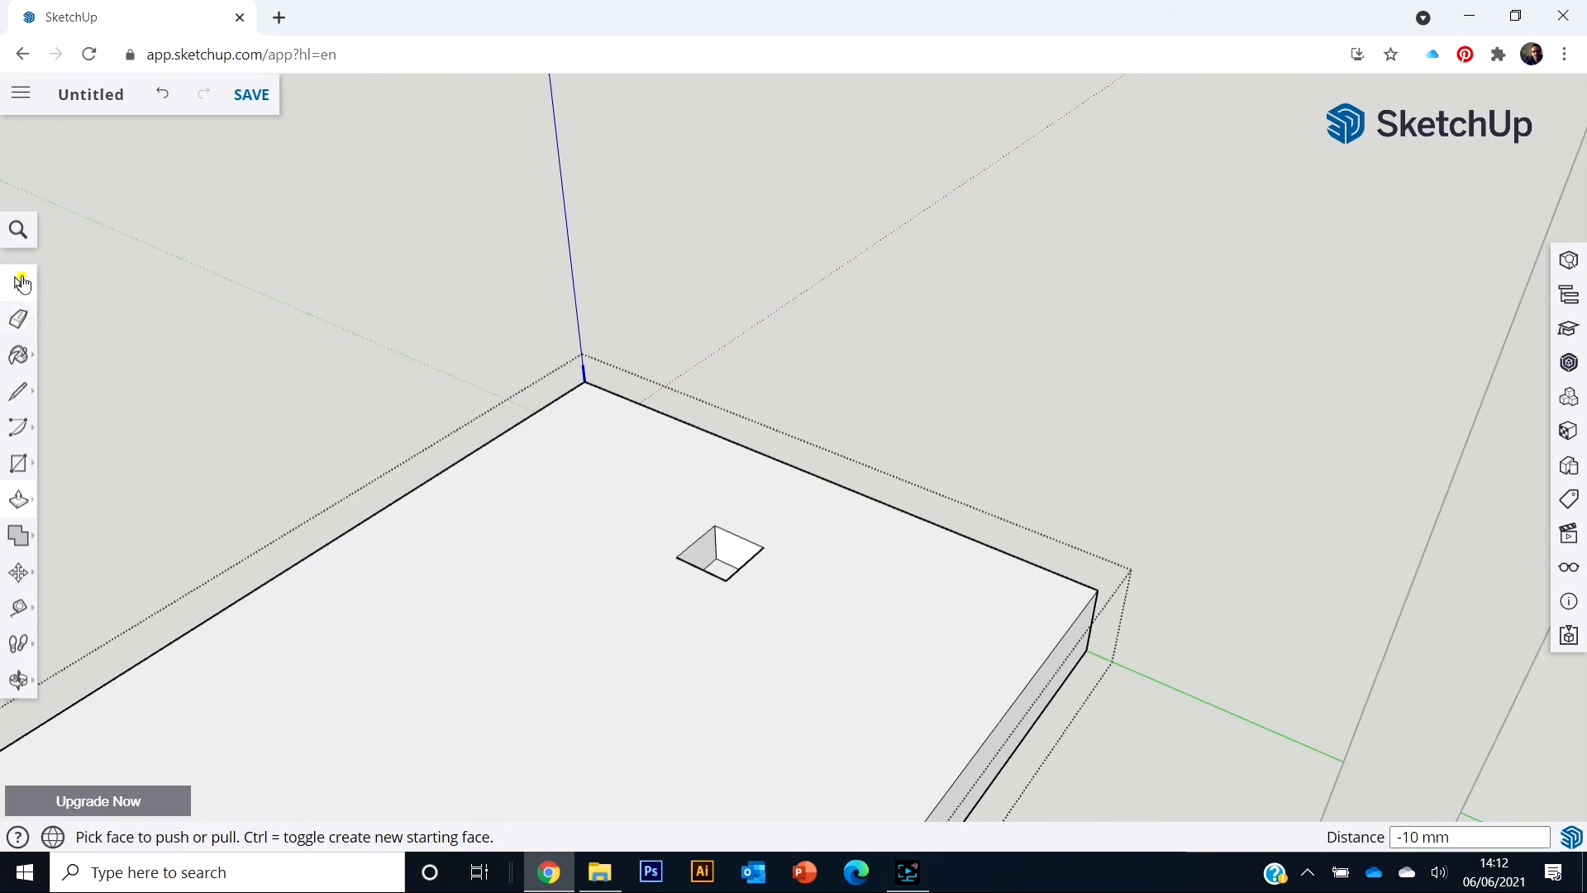
click(370, 334)
Move all three jointed post pieces together from the tenon's bottom corner to the matching inner bottom corner of the base's mortise
middle_drag(1146, 500, 997, 337)
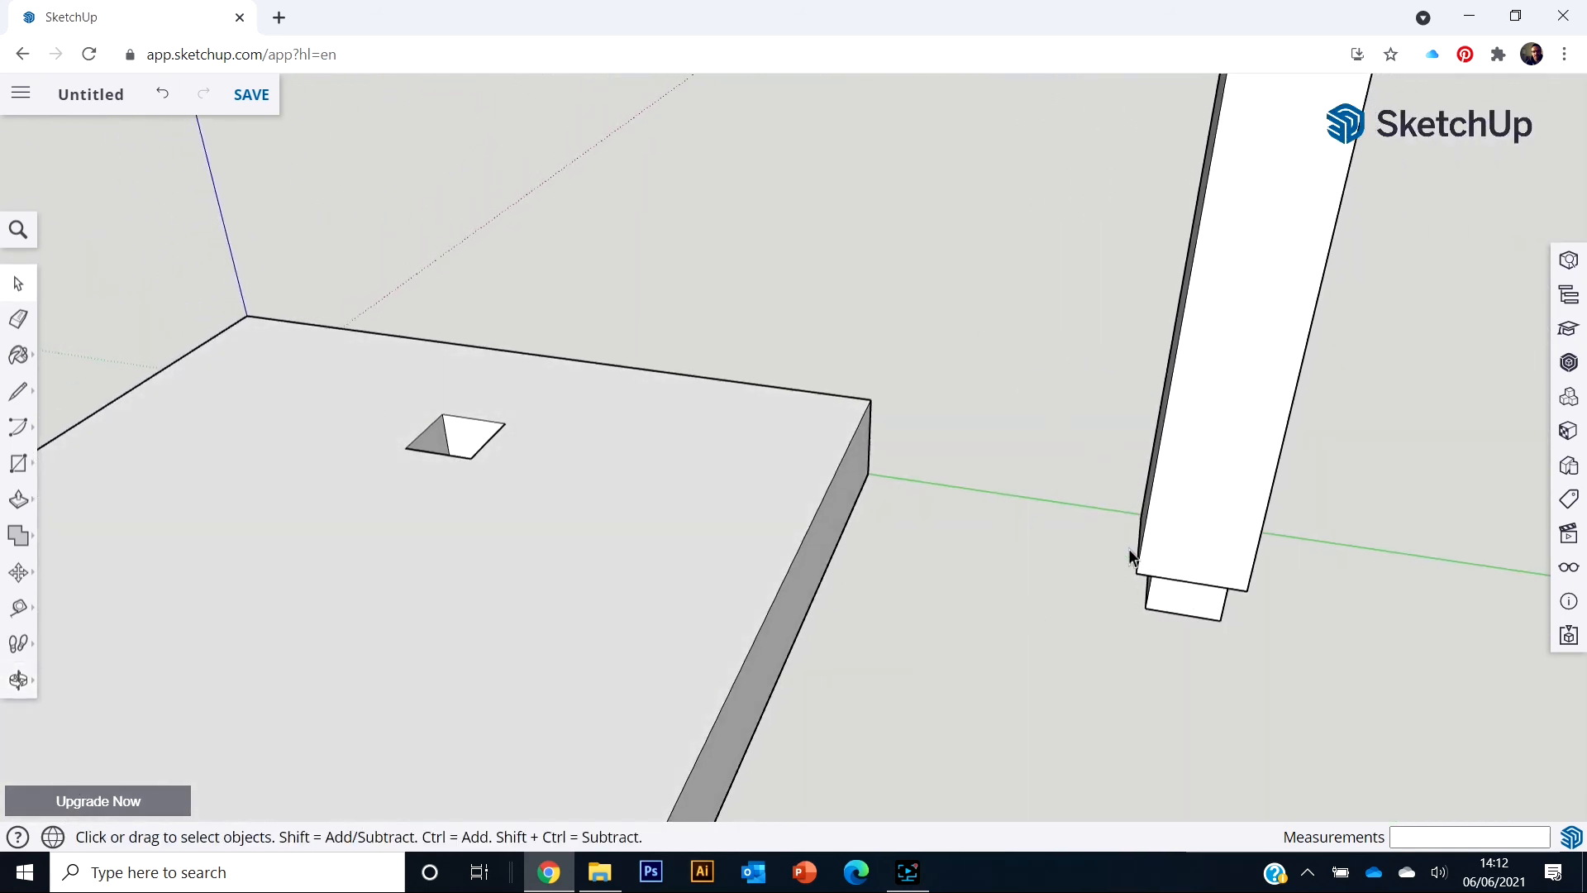
middle_drag(919, 549, 76, 583)
scroll(1115, 512, down, 5)
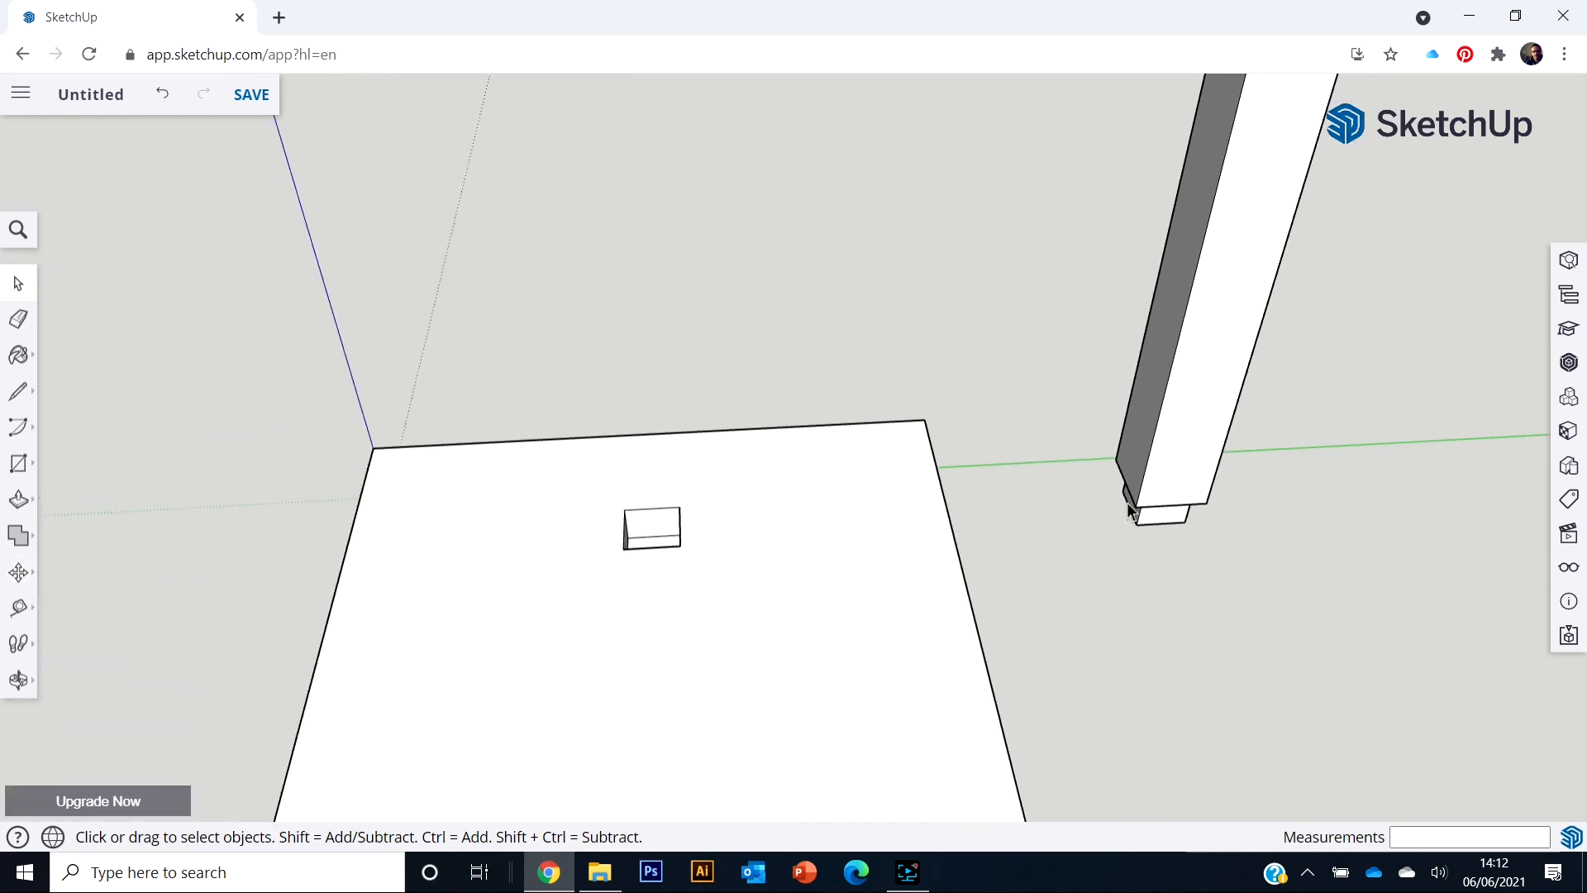
middle_drag(1004, 516, 485, 516)
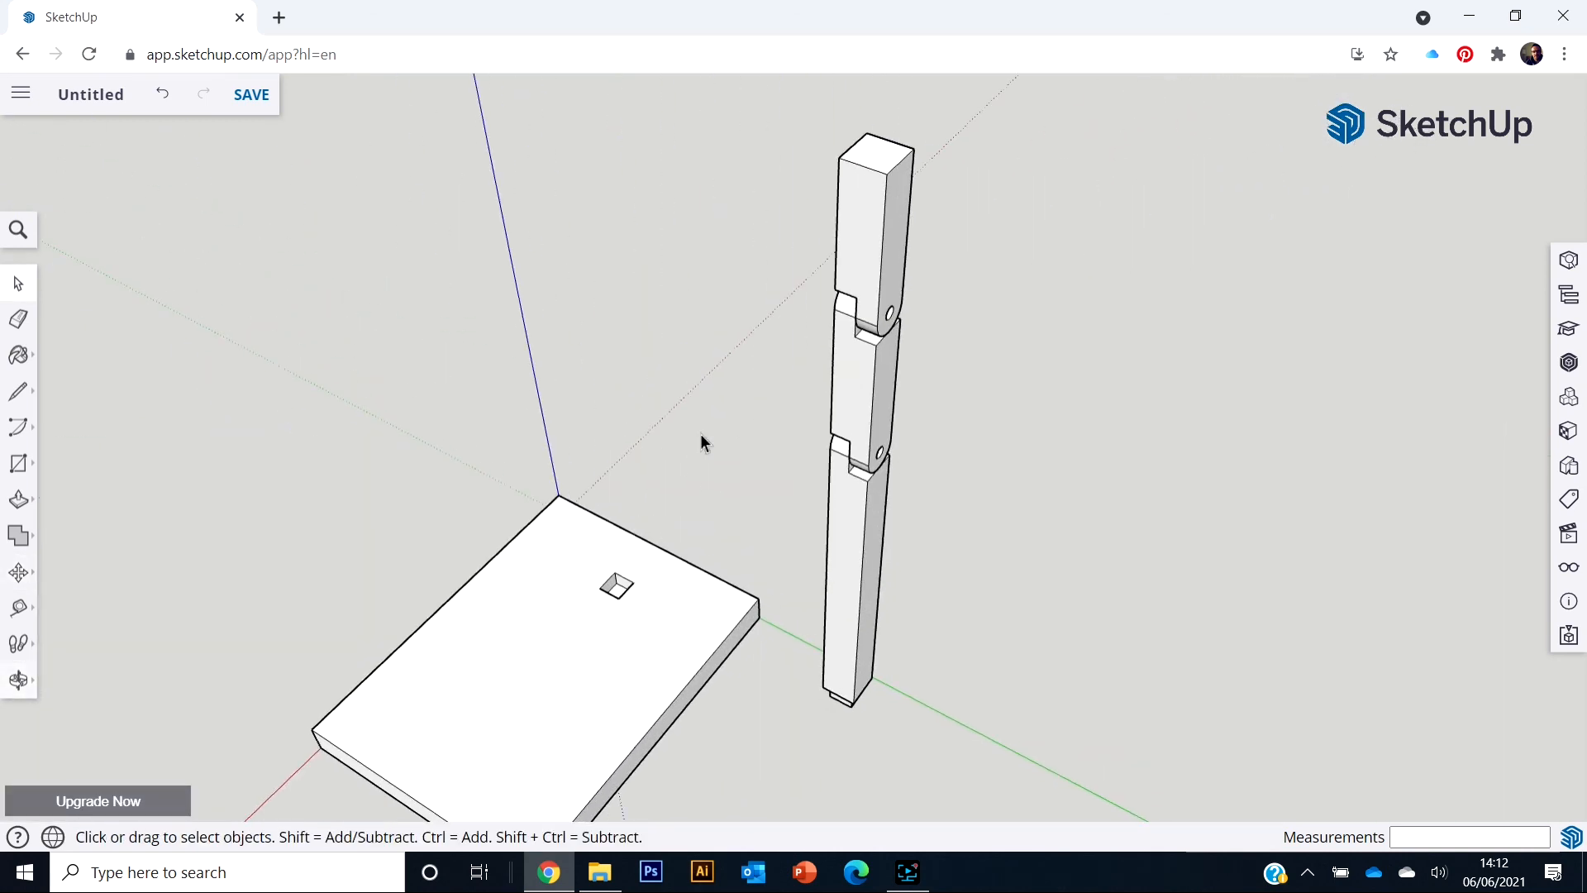
drag(769, 111, 1039, 766)
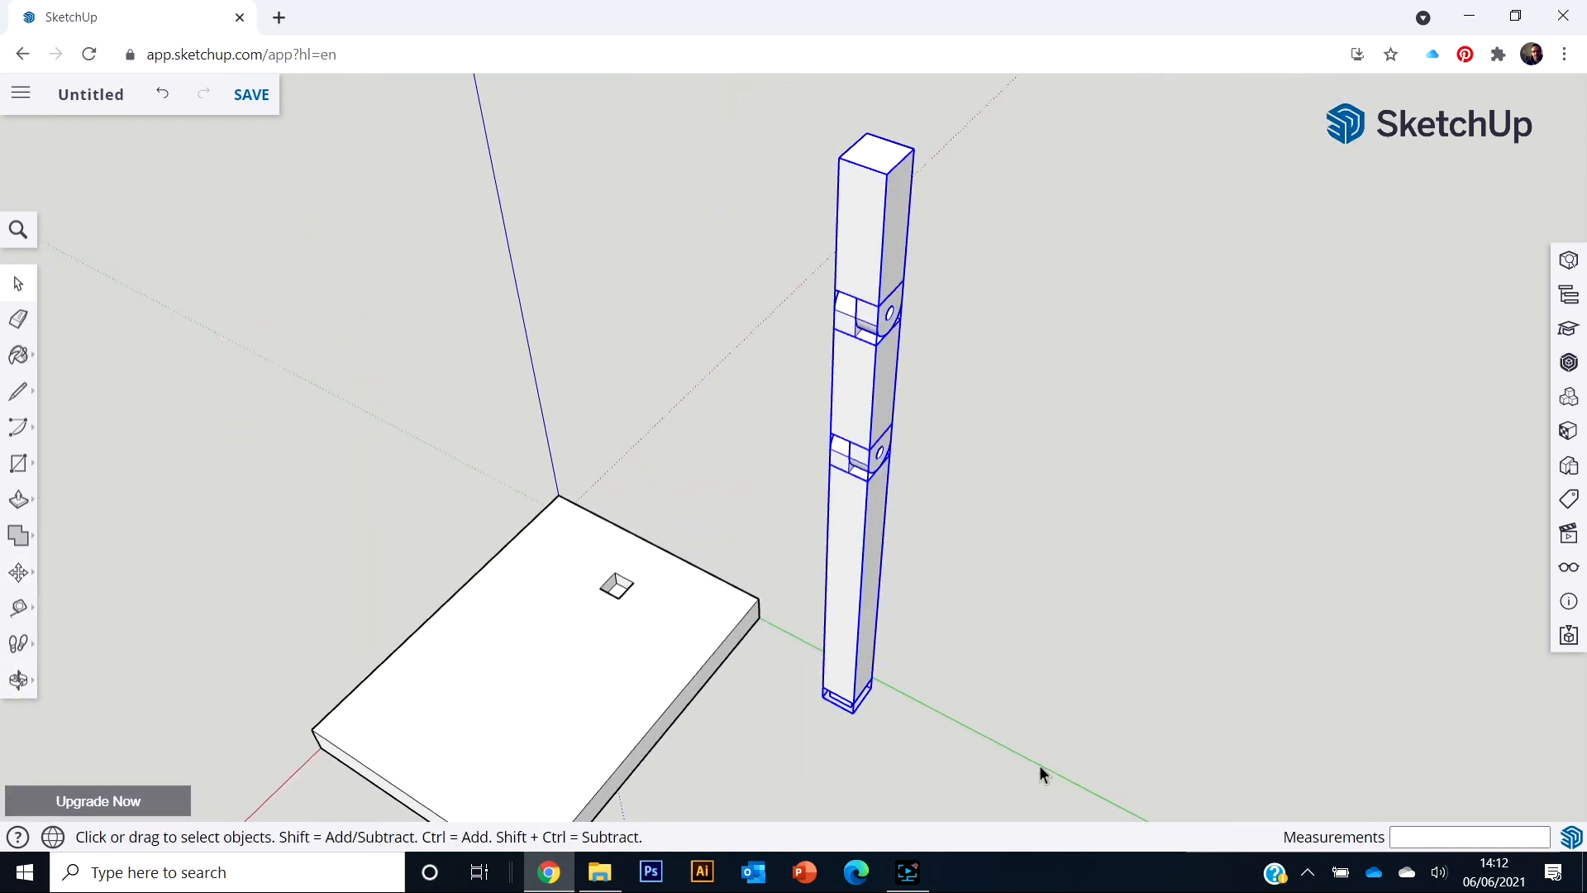
middle_drag(568, 621, 771, 687)
scroll(929, 710, up, 5)
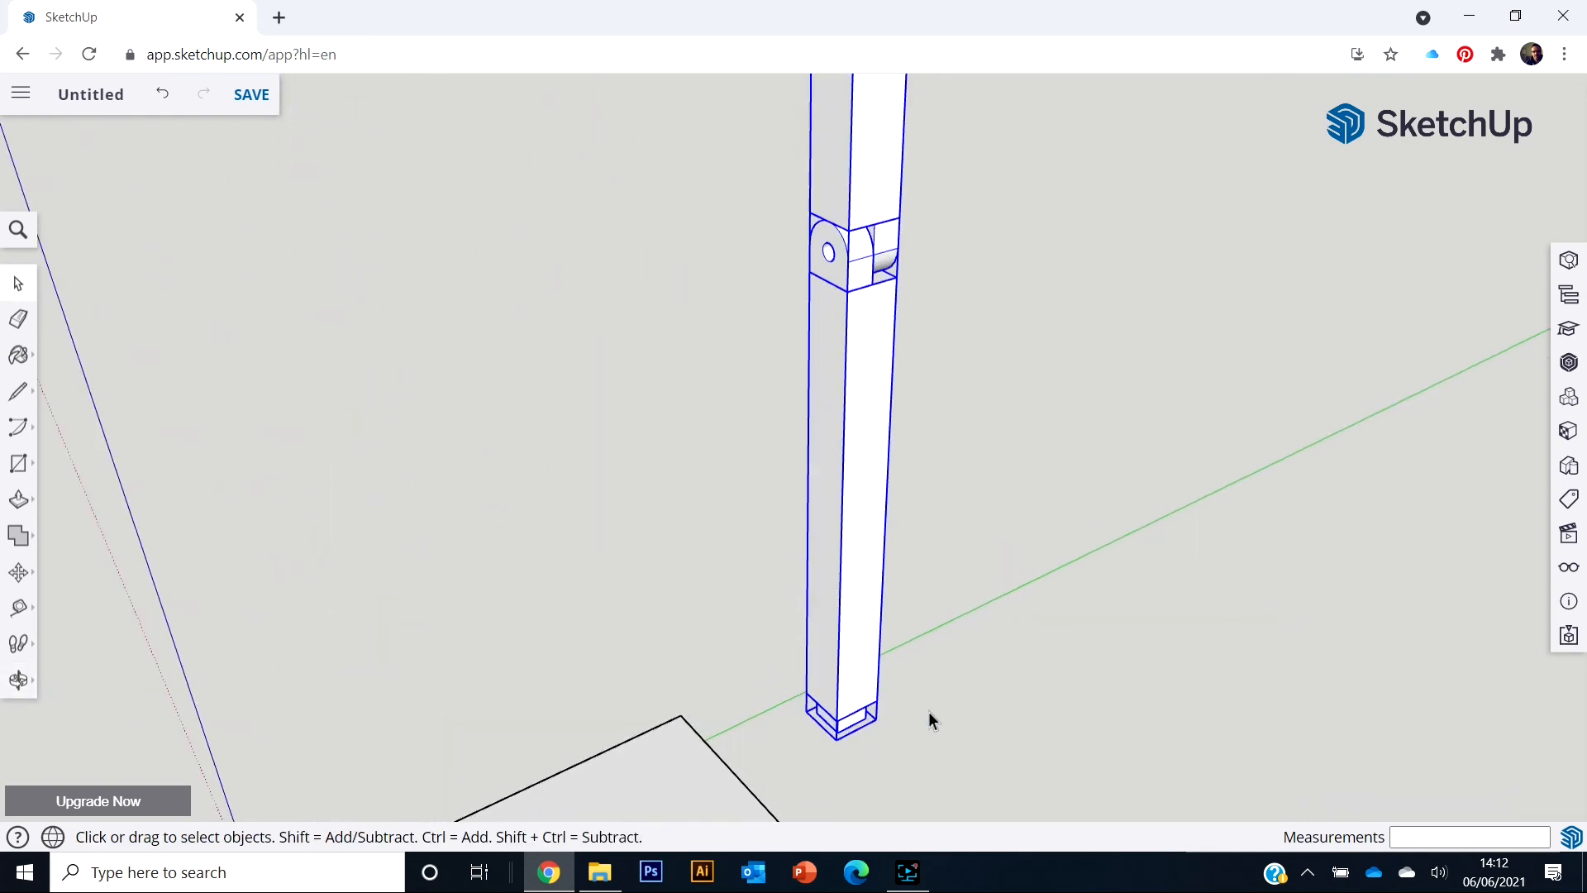
shift+middle_drag(924, 722, 1108, 429)
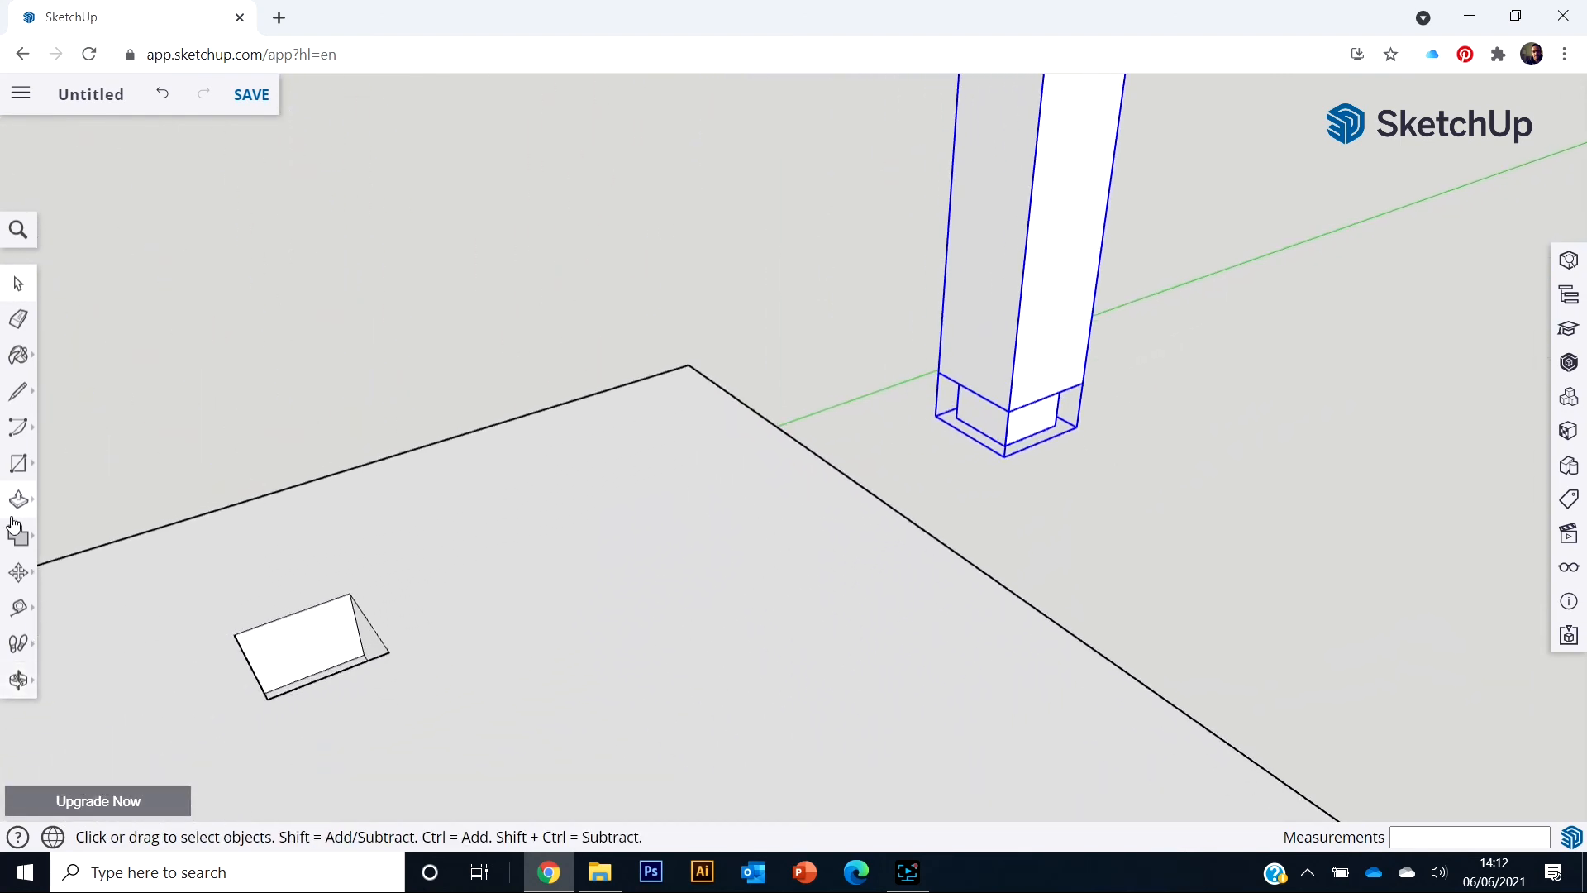
click(18, 572)
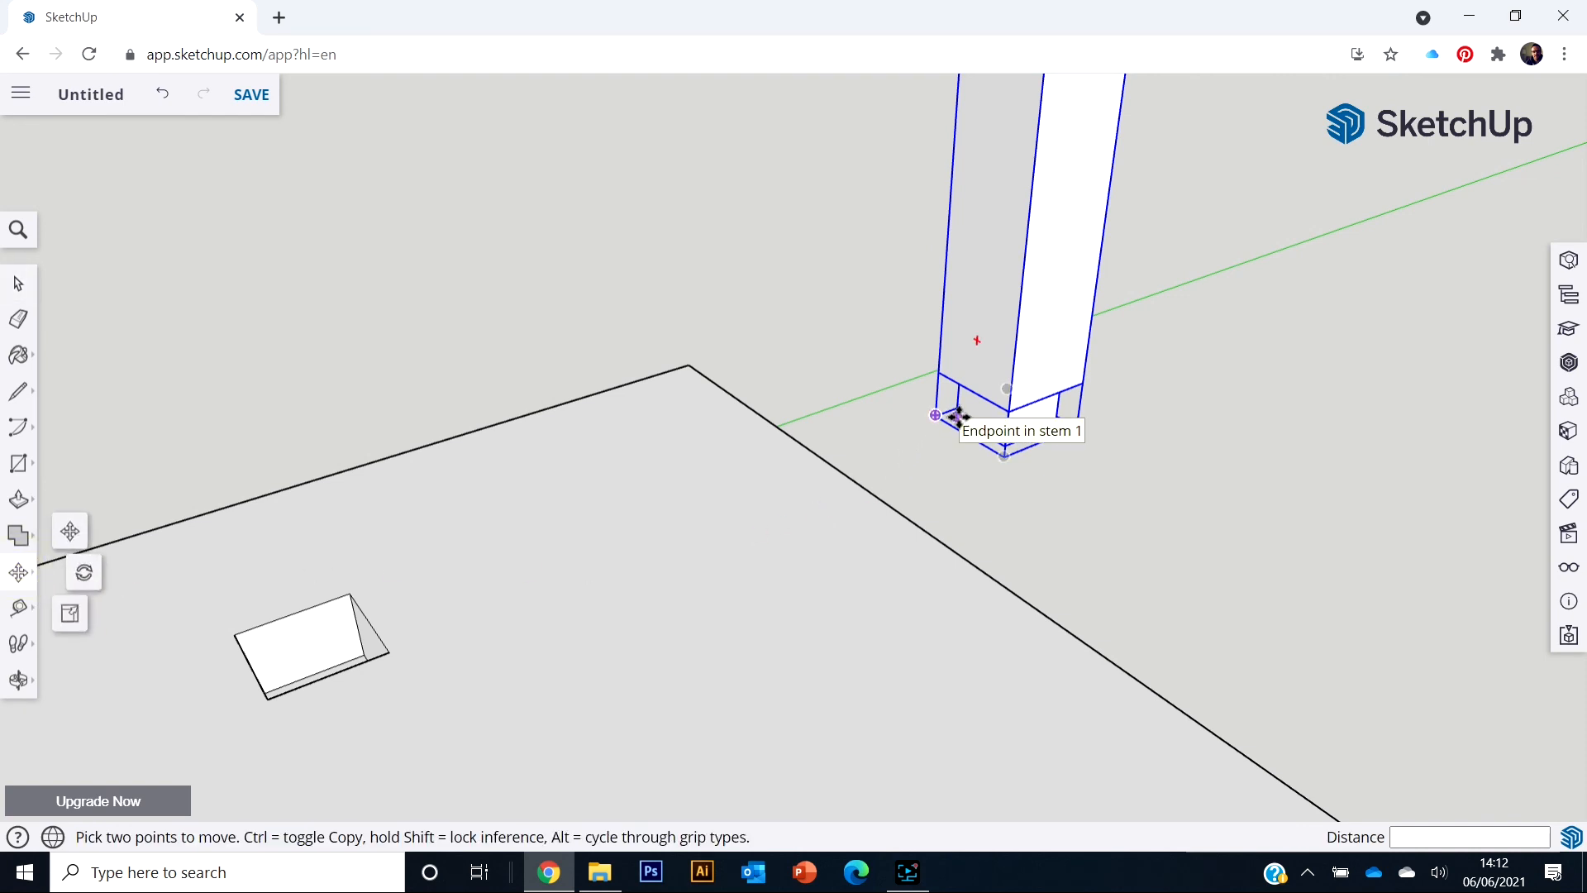
scroll(957, 418, up, 3)
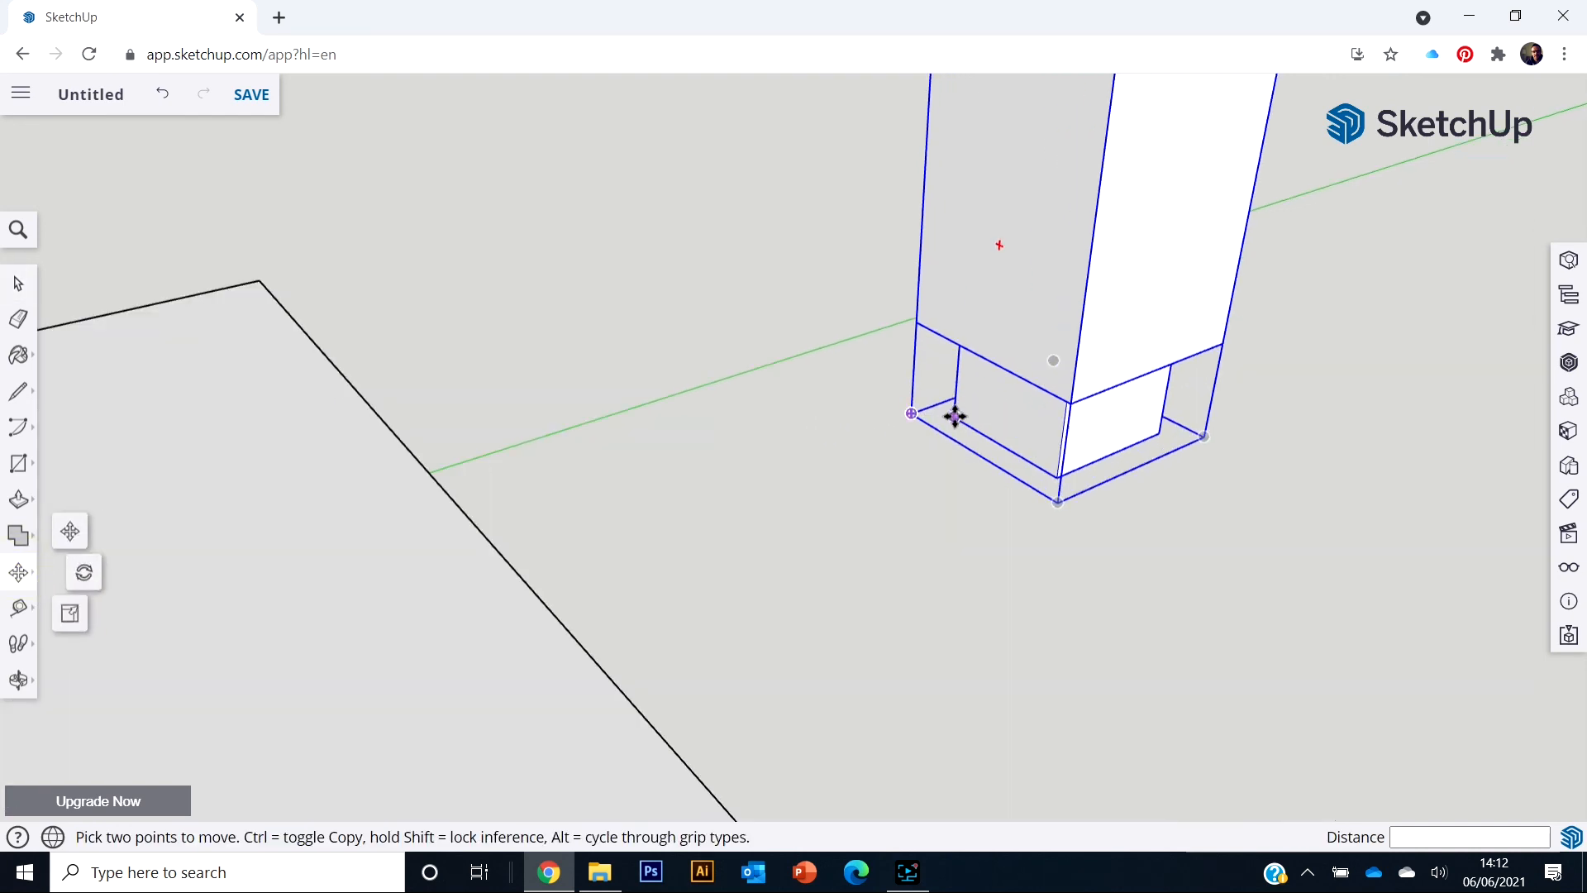
click(955, 416)
scroll(607, 492, down, 2)
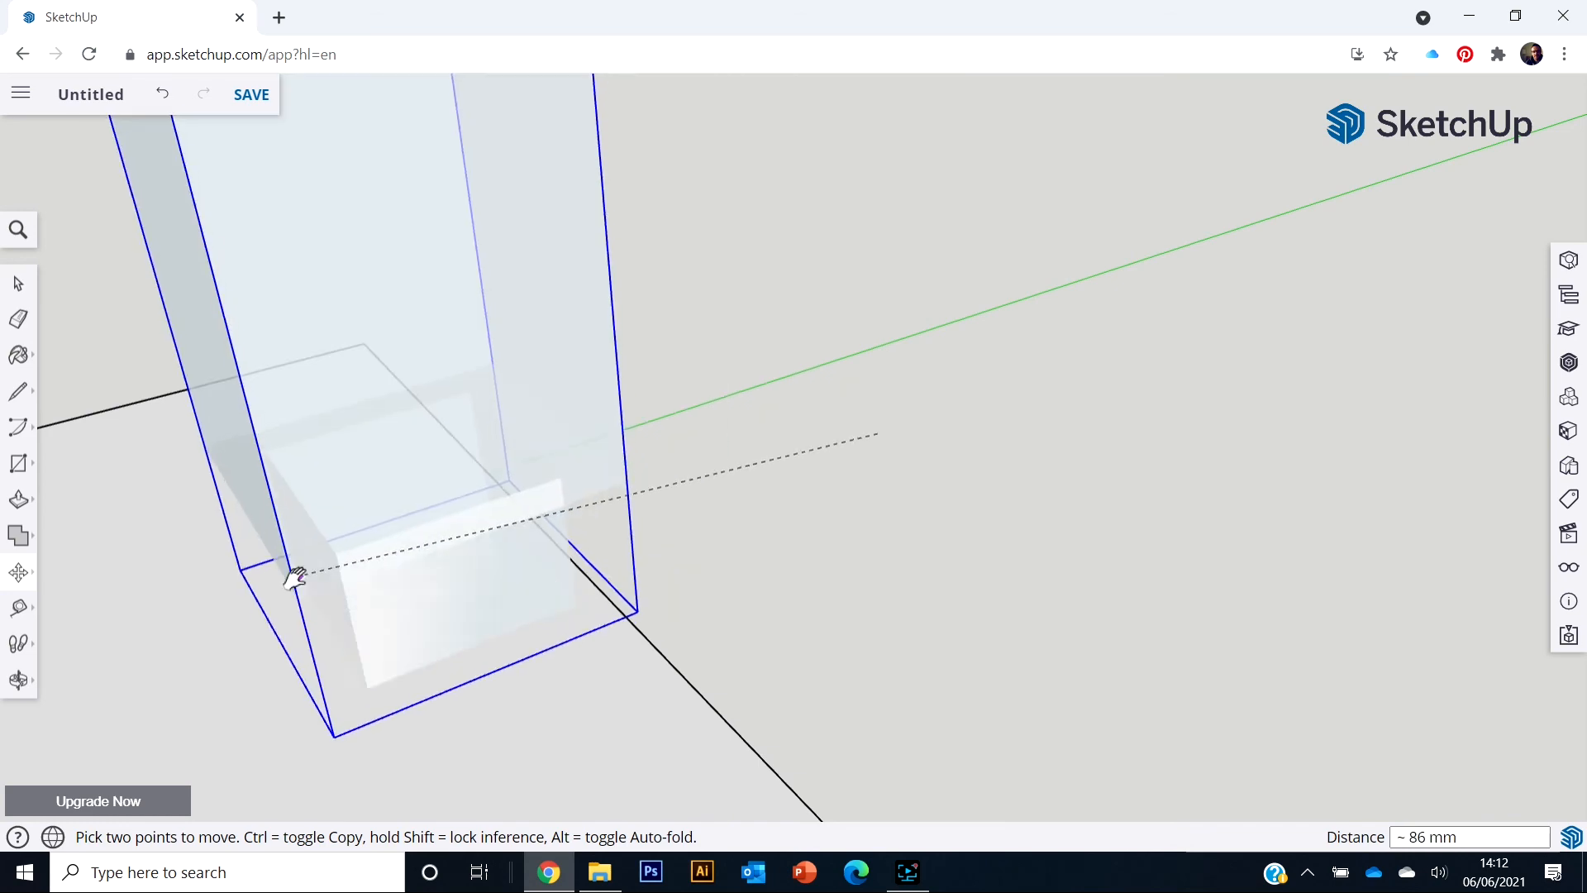
shift+middle_drag(294, 577, 1034, 581)
middle_drag(346, 563, 1264, 554)
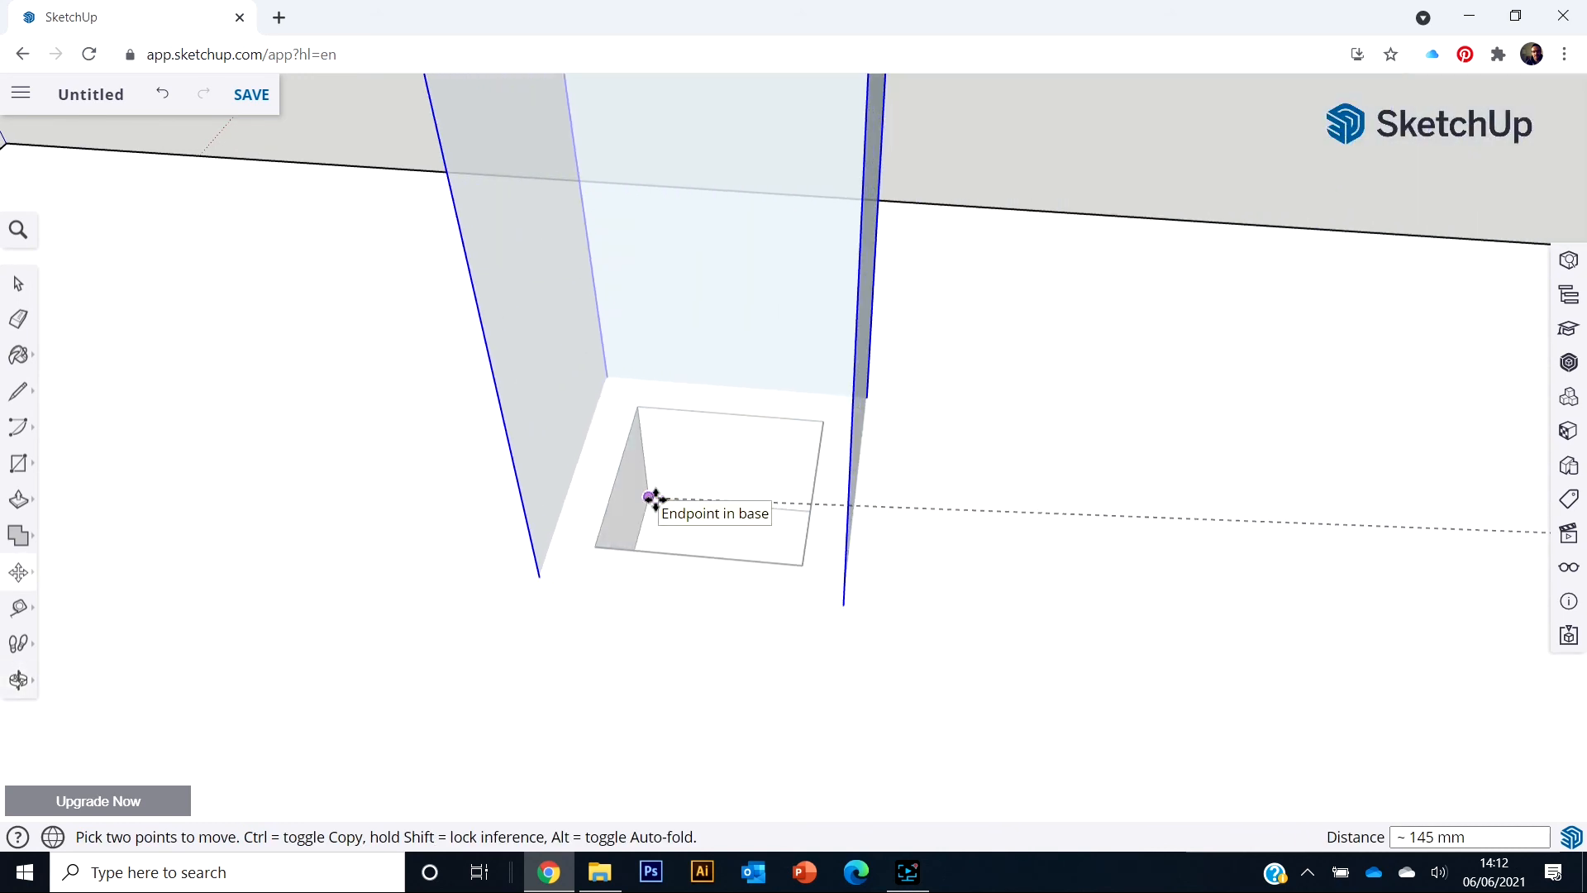
click(648, 498)
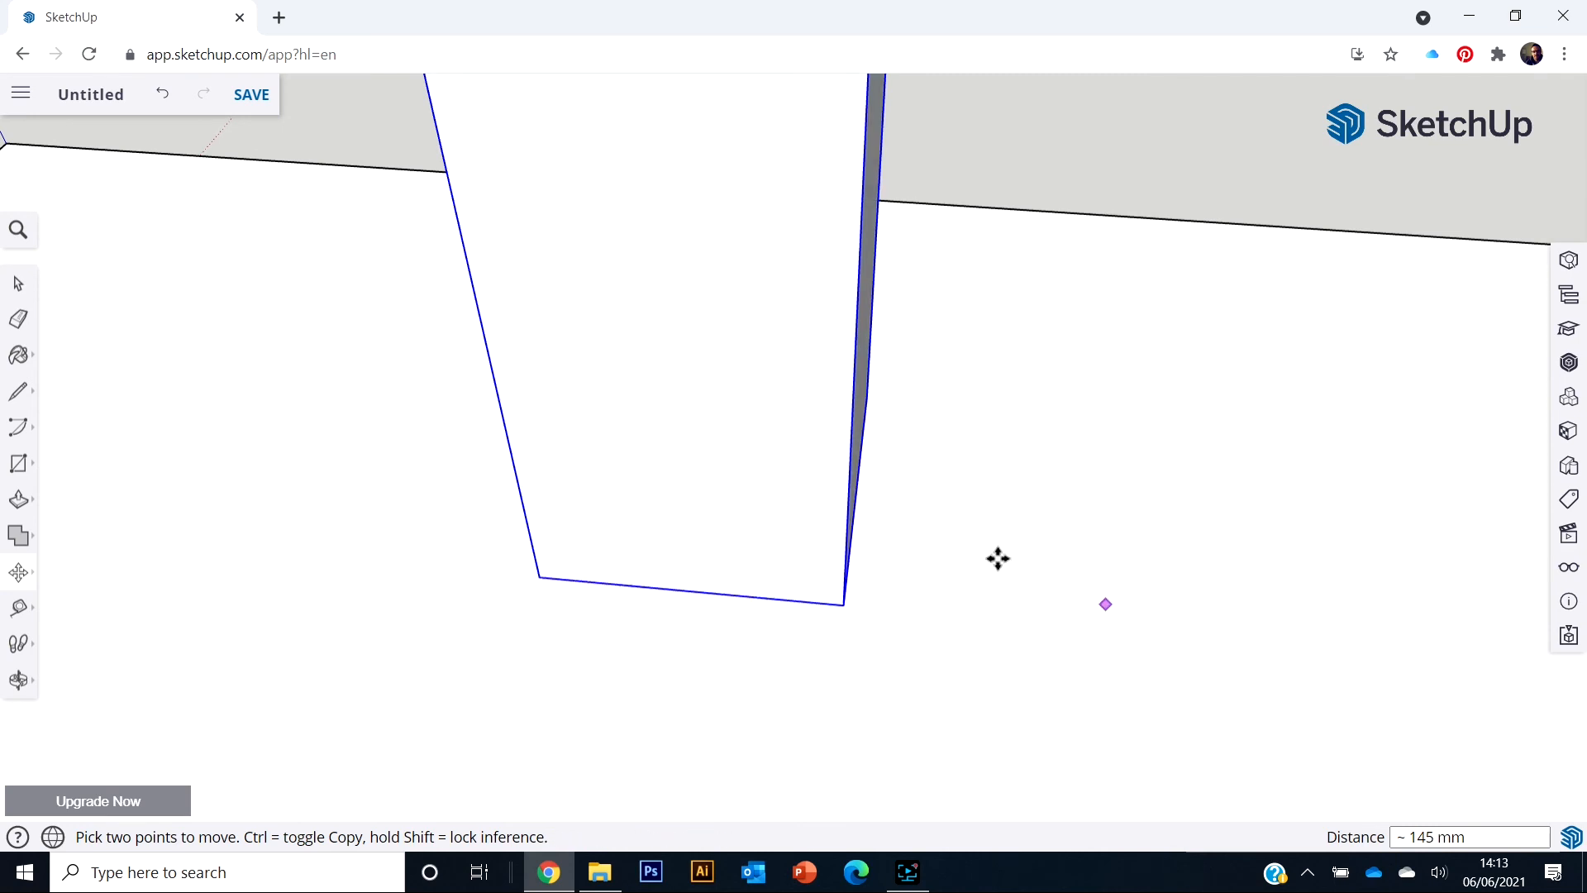
scroll(998, 557, down, 8)
scroll(1057, 540, down, 5)
middle_drag(1386, 655, 915, 528)
scroll(911, 495, down, 1)
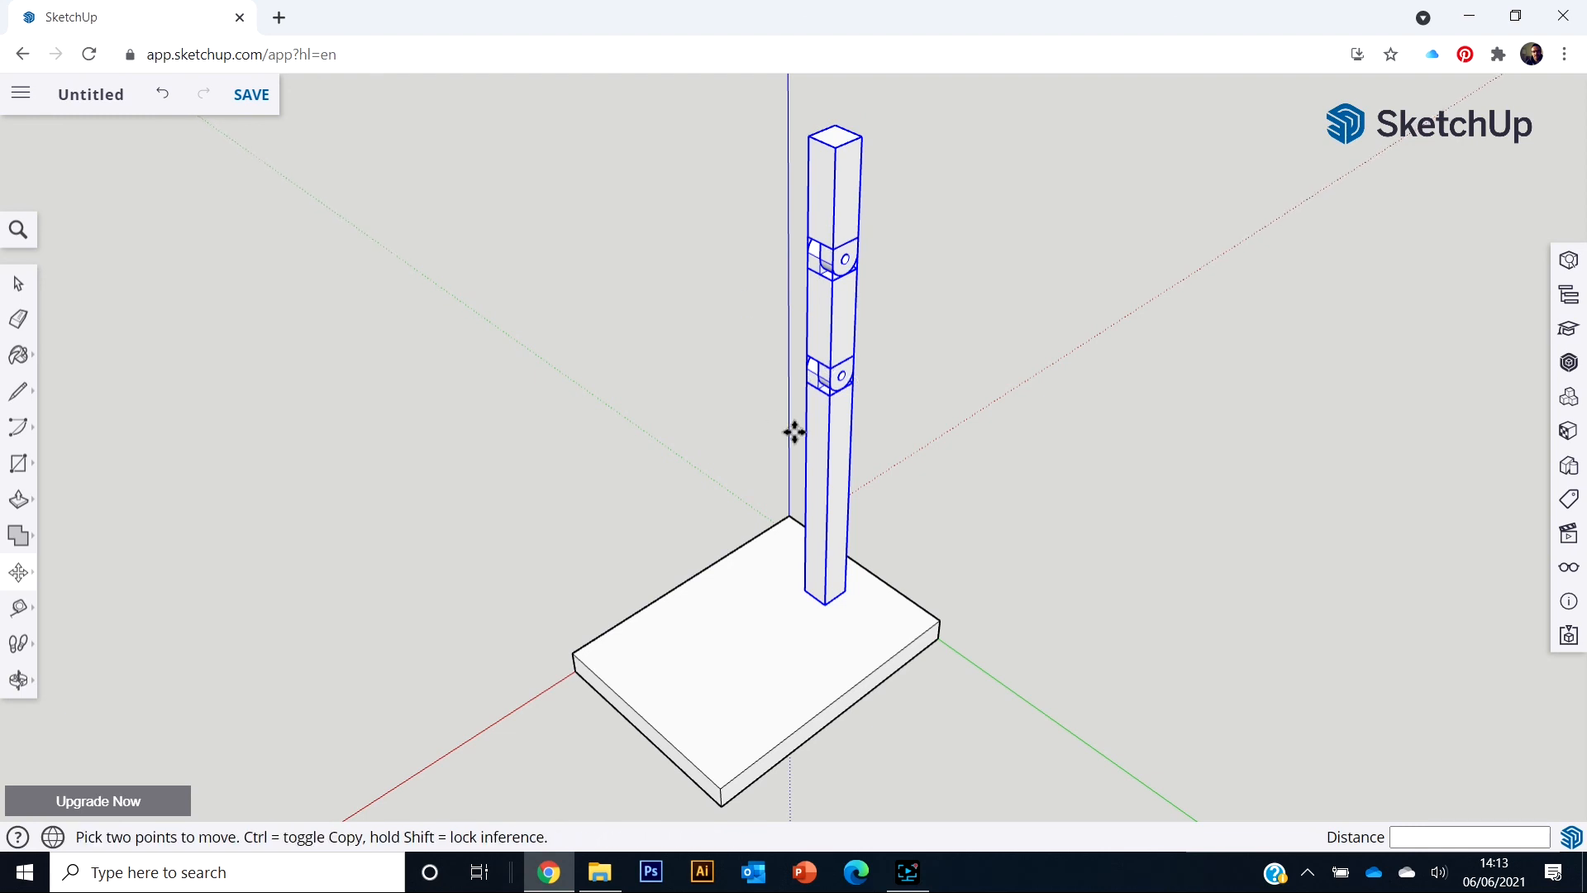
middle_drag(882, 471, 876, 467)
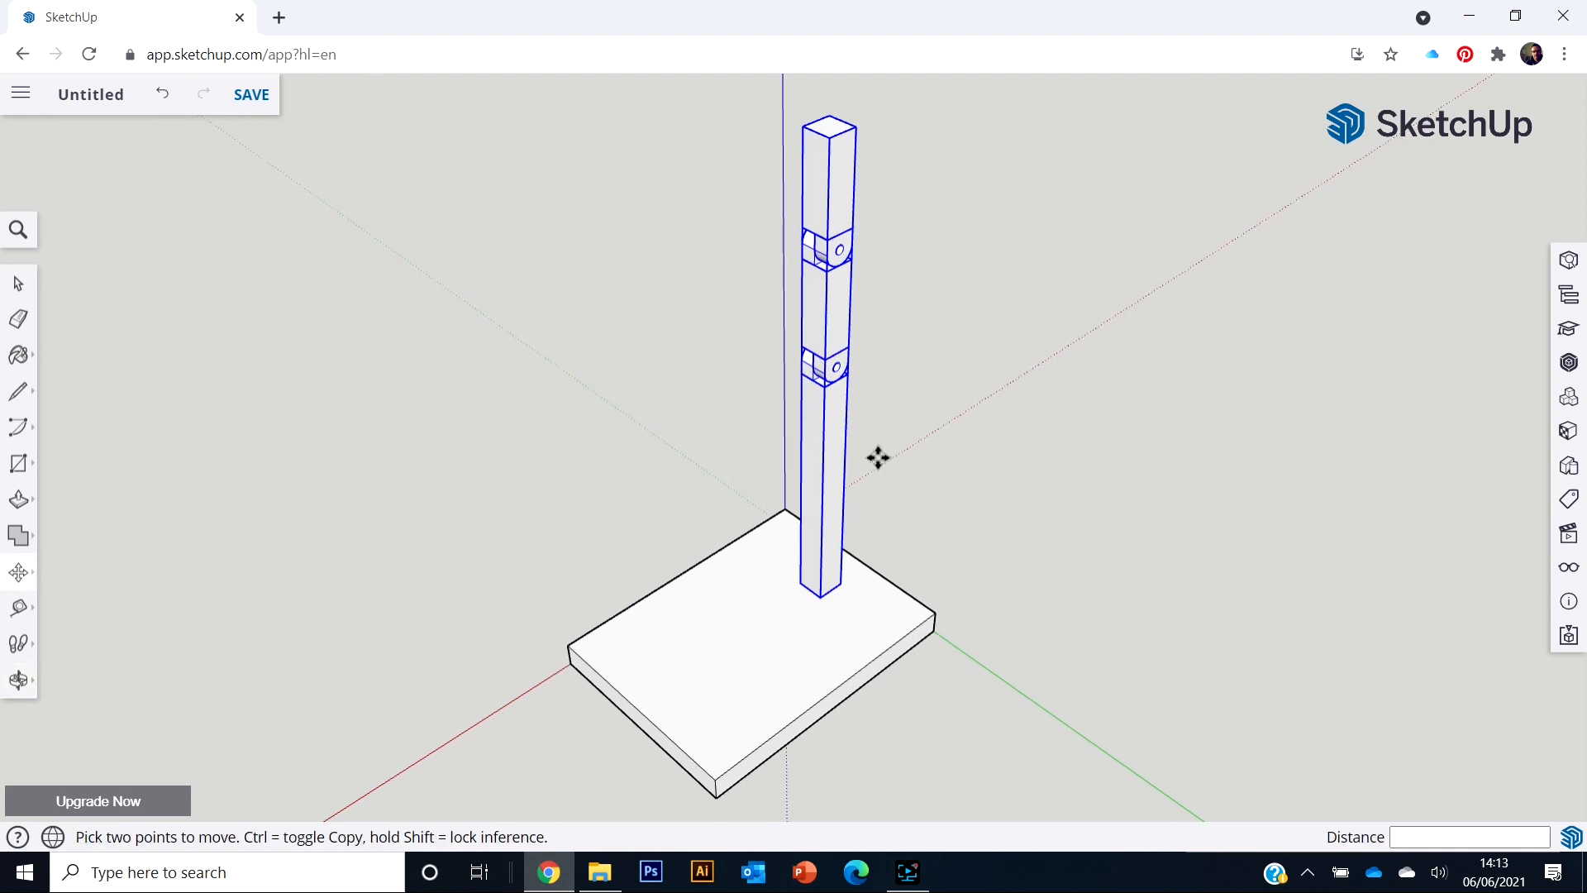